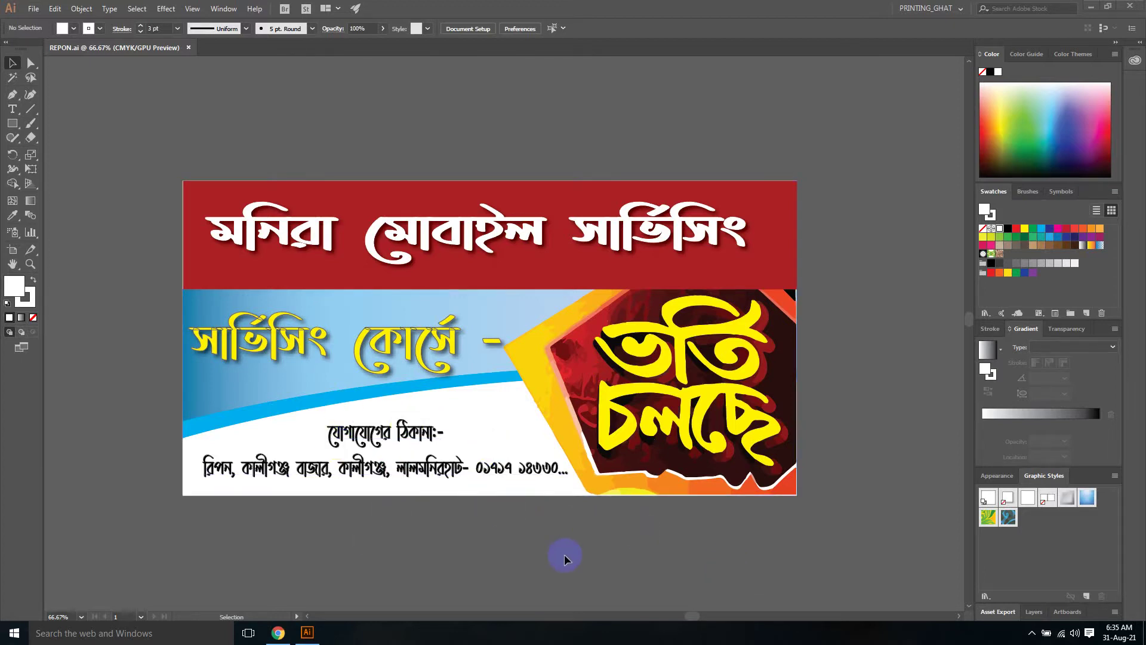
# At 40% zoom, draw a 21.4167 × 11.1111 in white rectangle over the banner, corner to corner
pyautogui.hotkey('ctrl', '-')
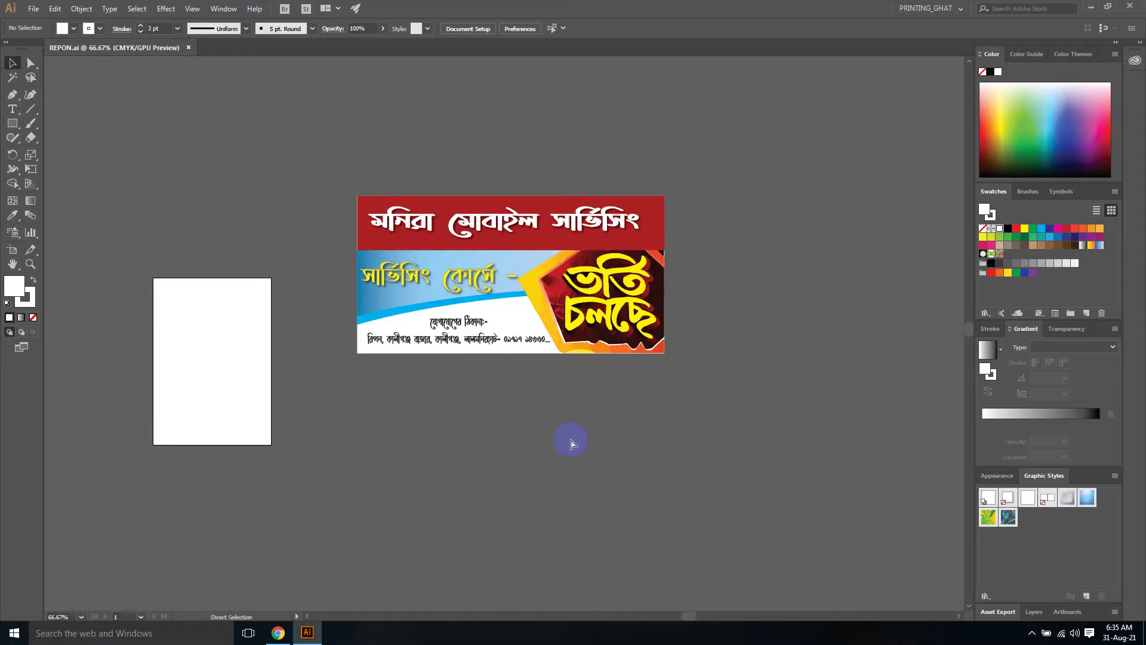
pyautogui.hotkey('ctrl', '-')
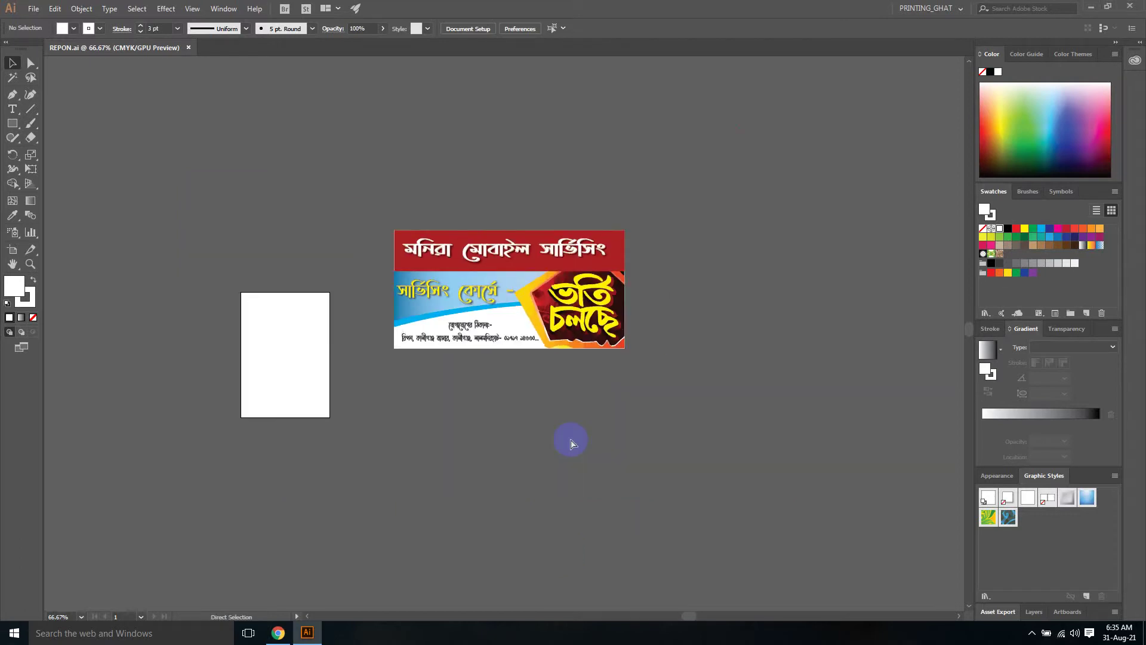
pyautogui.hotkey('ctrl', '-')
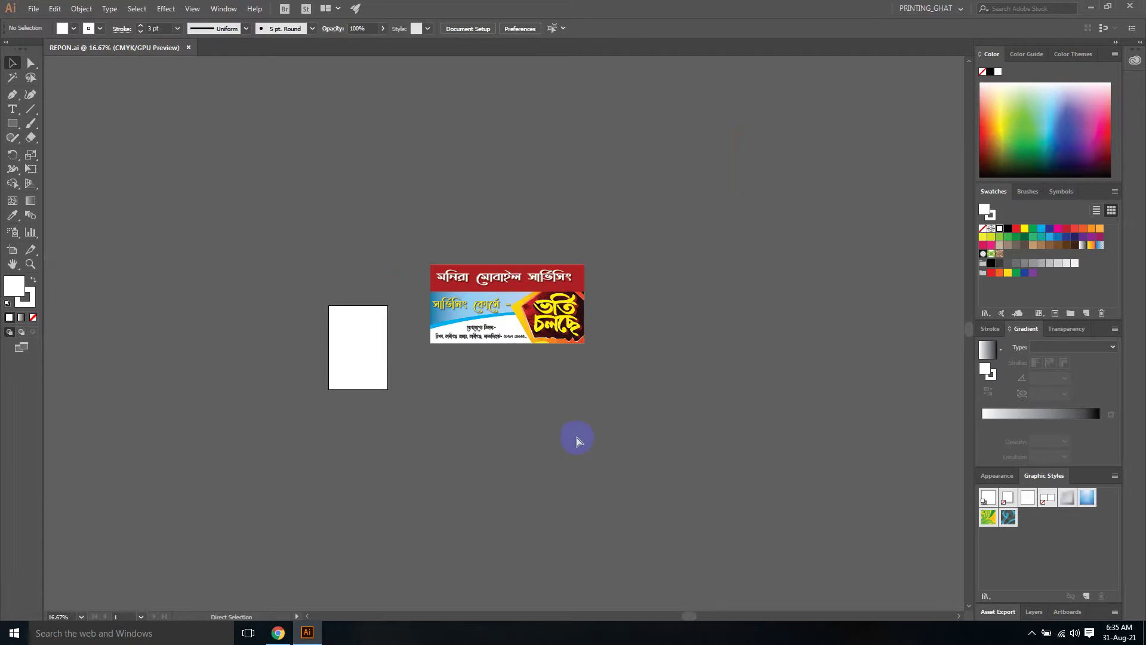
pyautogui.hotkey('ctrl', '+')
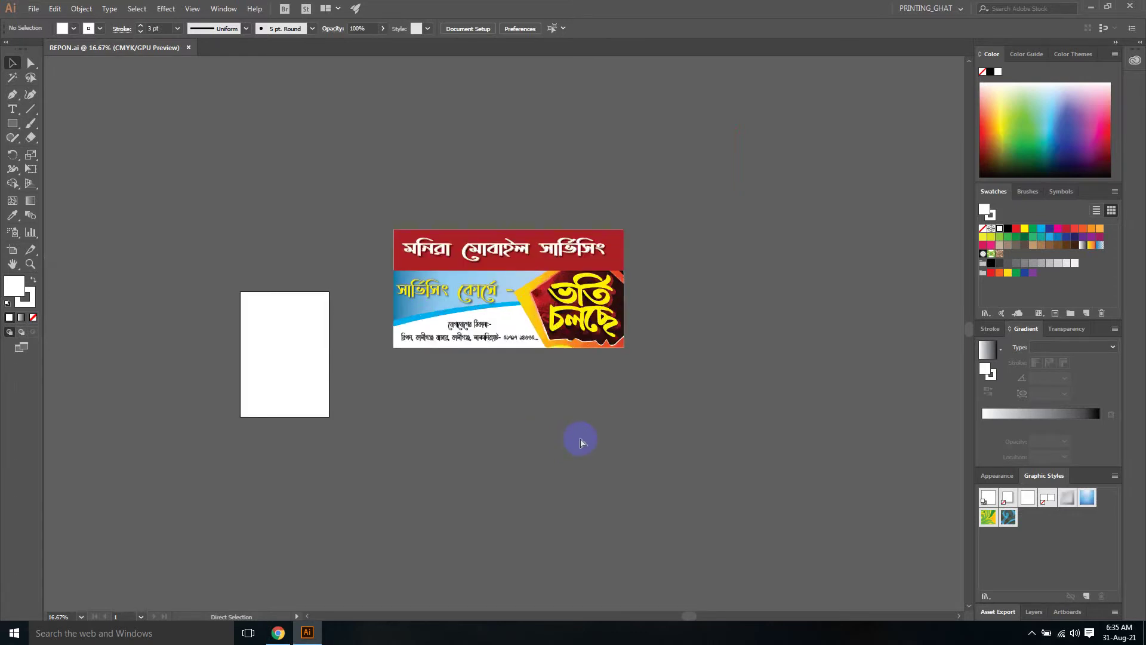
pyautogui.hotkey('ctrl', '+')
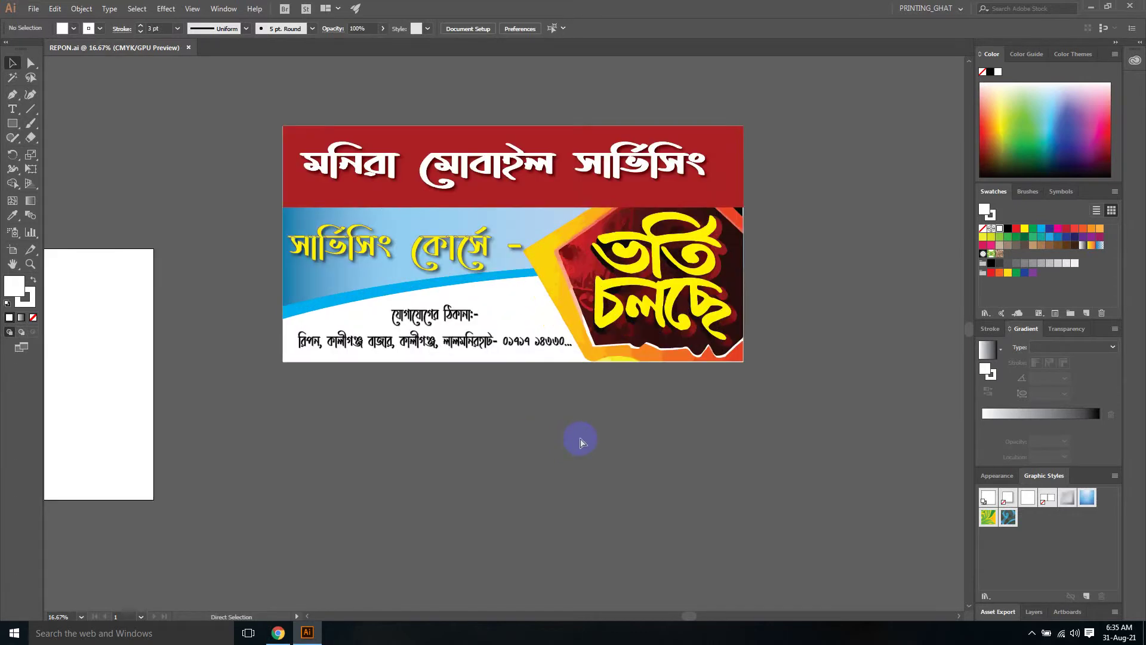
pyautogui.hotkey('ctrl', '+')
pyautogui.hotkey('ctrl', '+')
pyautogui.hotkey('ctrl', '+')
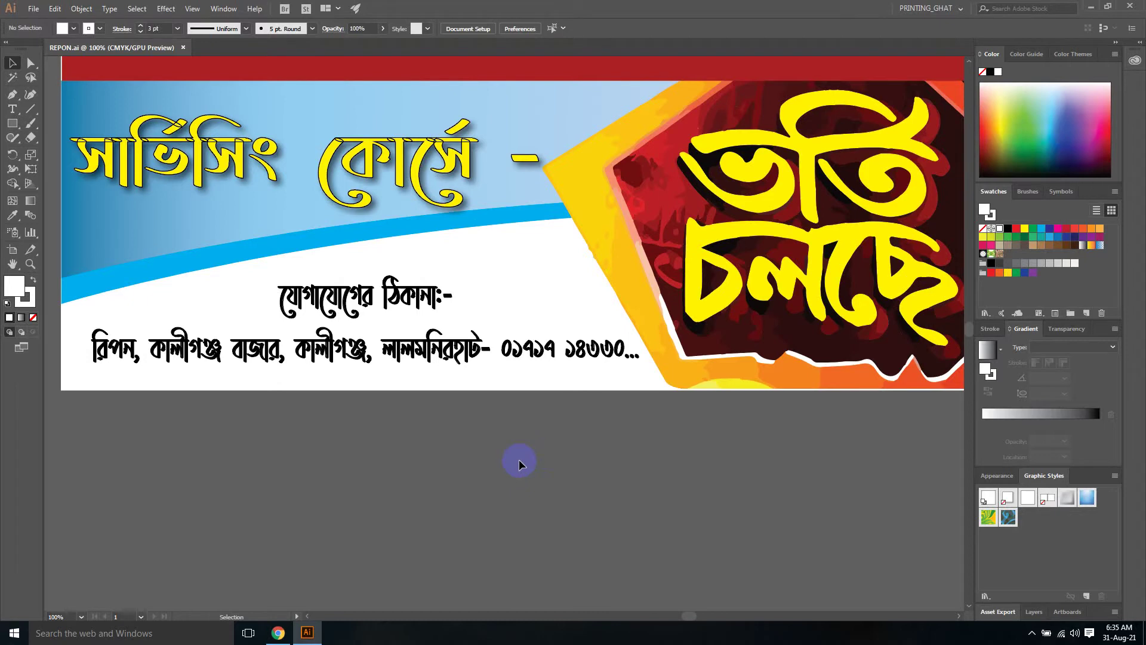
pyautogui.click(48, 617)
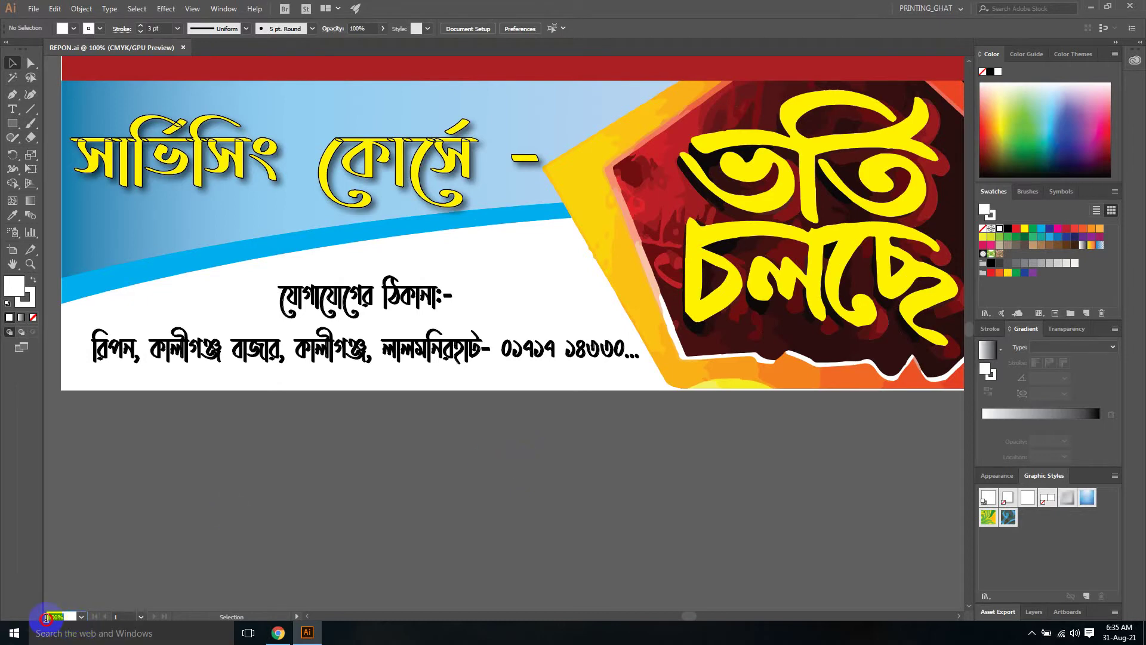
pyautogui.write('40')
pyautogui.press('Return')
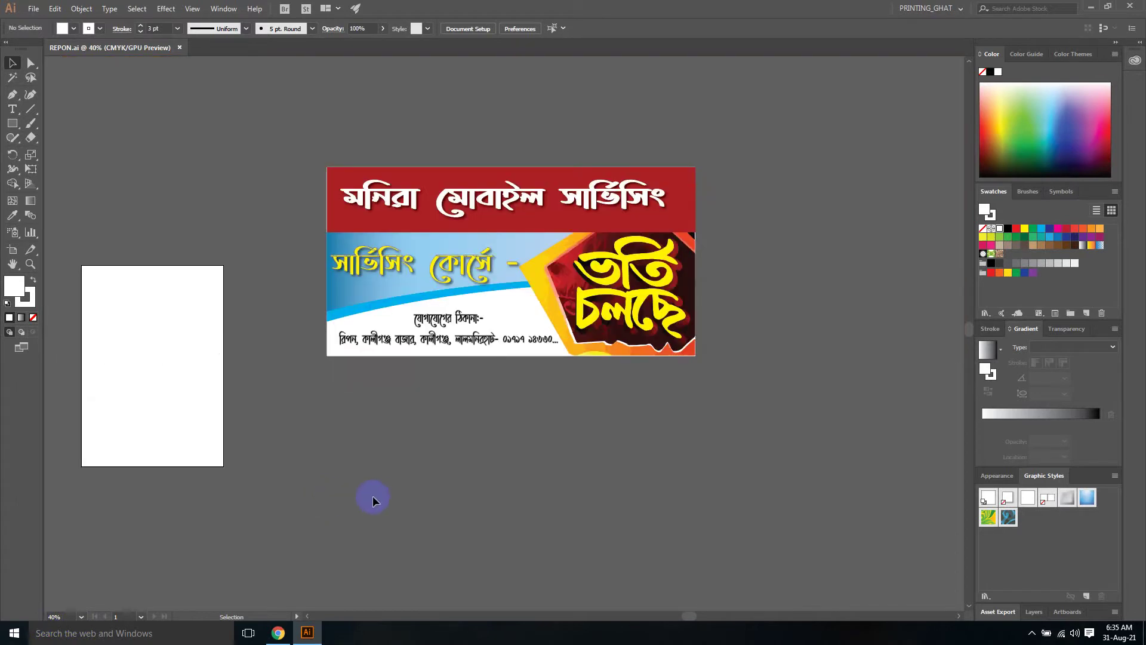
pyautogui.moveTo(415, 473); pyautogui.dragTo(414, 380)
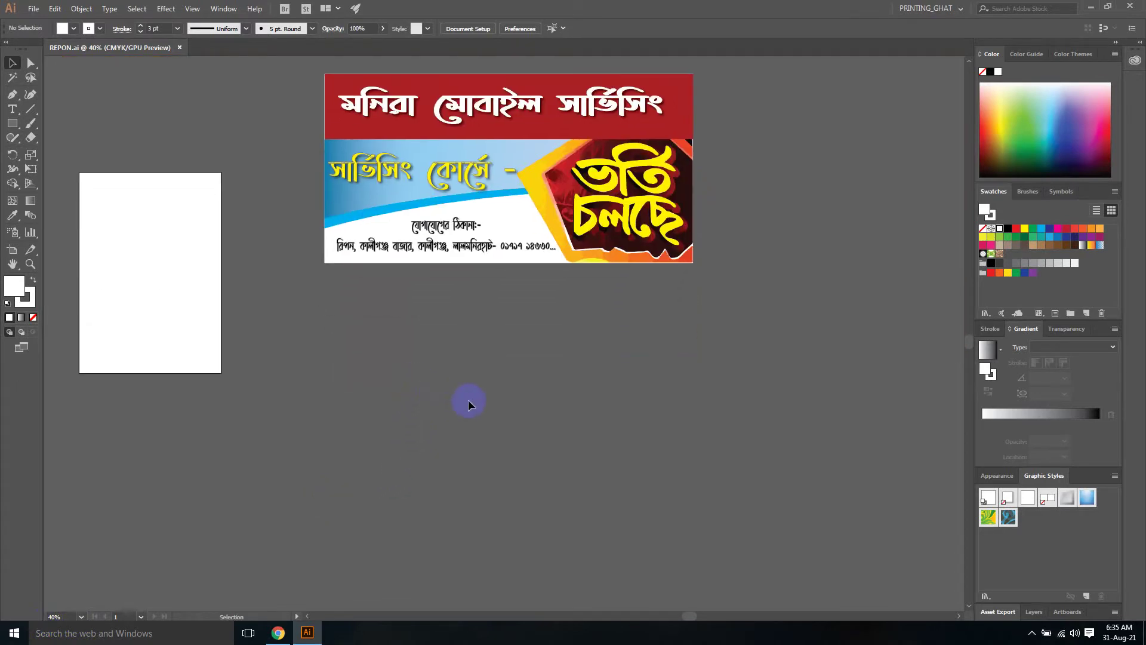
pyautogui.click(13, 123)
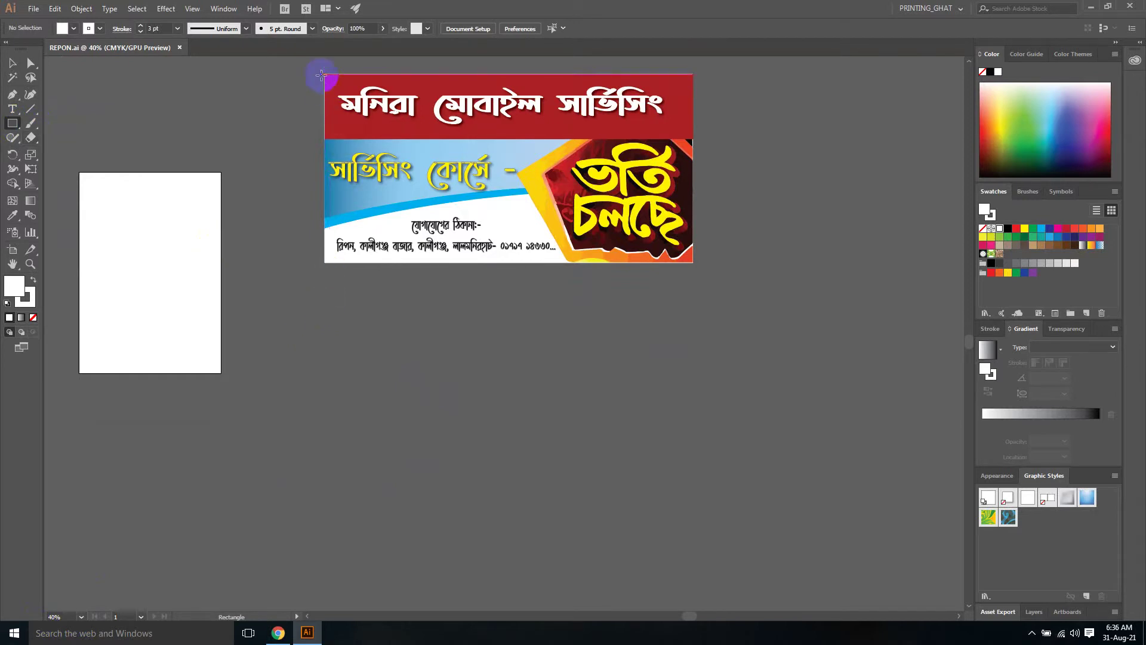
pyautogui.moveTo(325, 73); pyautogui.dragTo(698, 265)
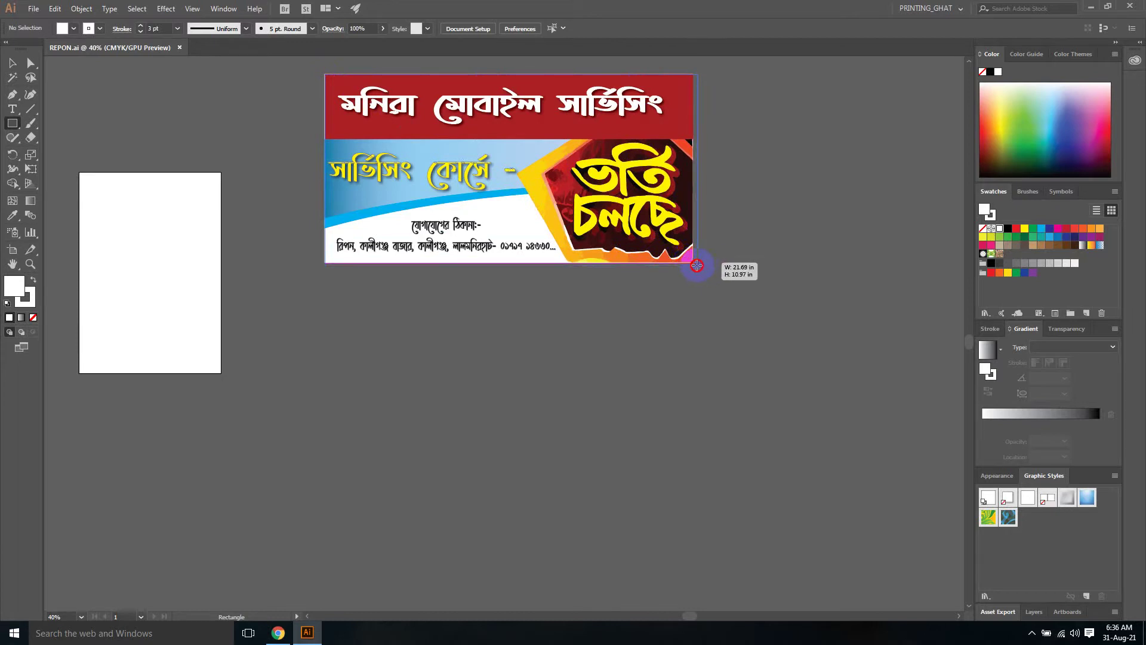
pyautogui.moveTo(697, 265); pyautogui.dragTo(693, 264)
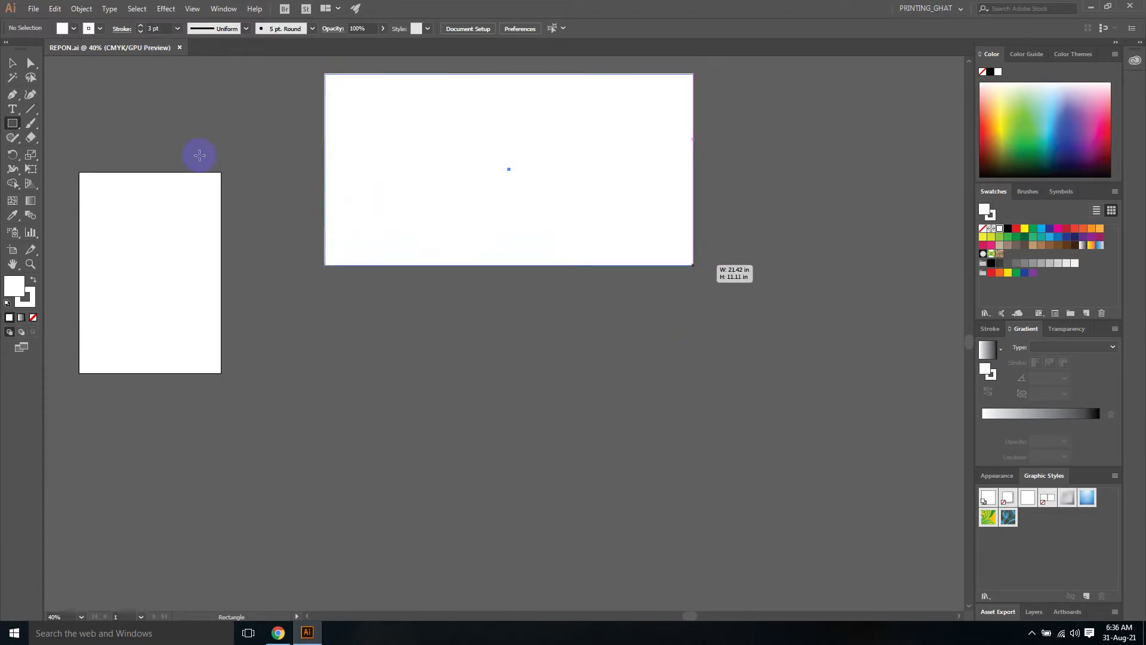
# Move the new white rectangle below the banner and reselect it
pyautogui.click(14, 63)
pyautogui.click(14, 63)
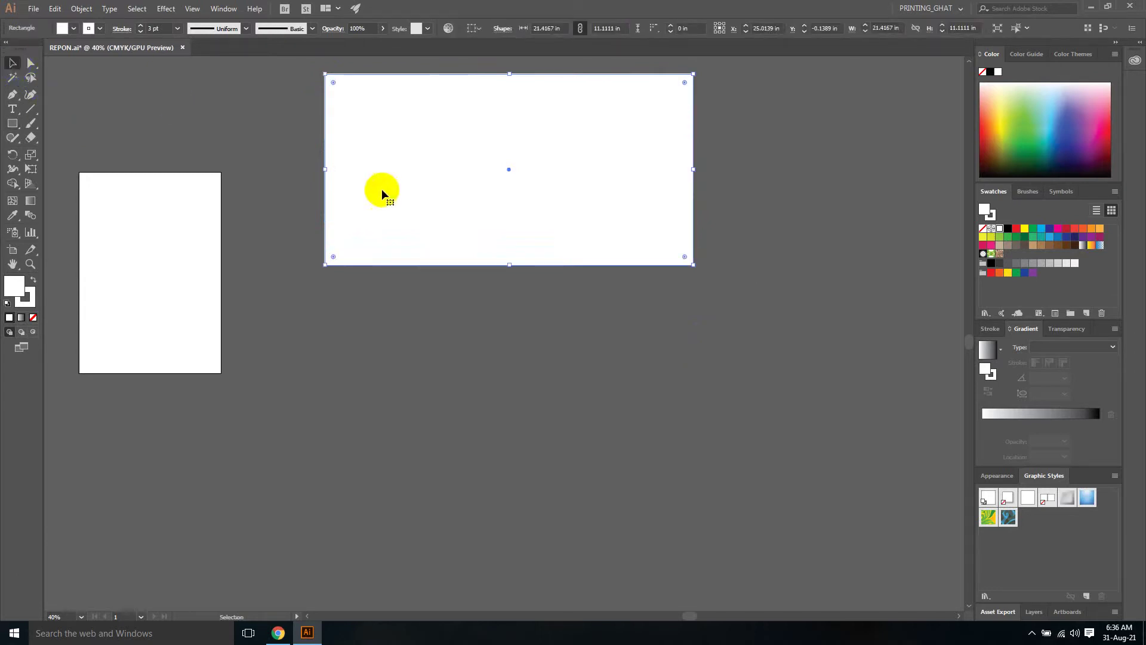
pyautogui.moveTo(382, 189)
pyautogui.mouseDown()
pyautogui.moveTo(361, 446)
pyautogui.moveTo(381, 437)
pyautogui.mouseUp()
pyautogui.click(752, 376)
pyautogui.click(680, 427)
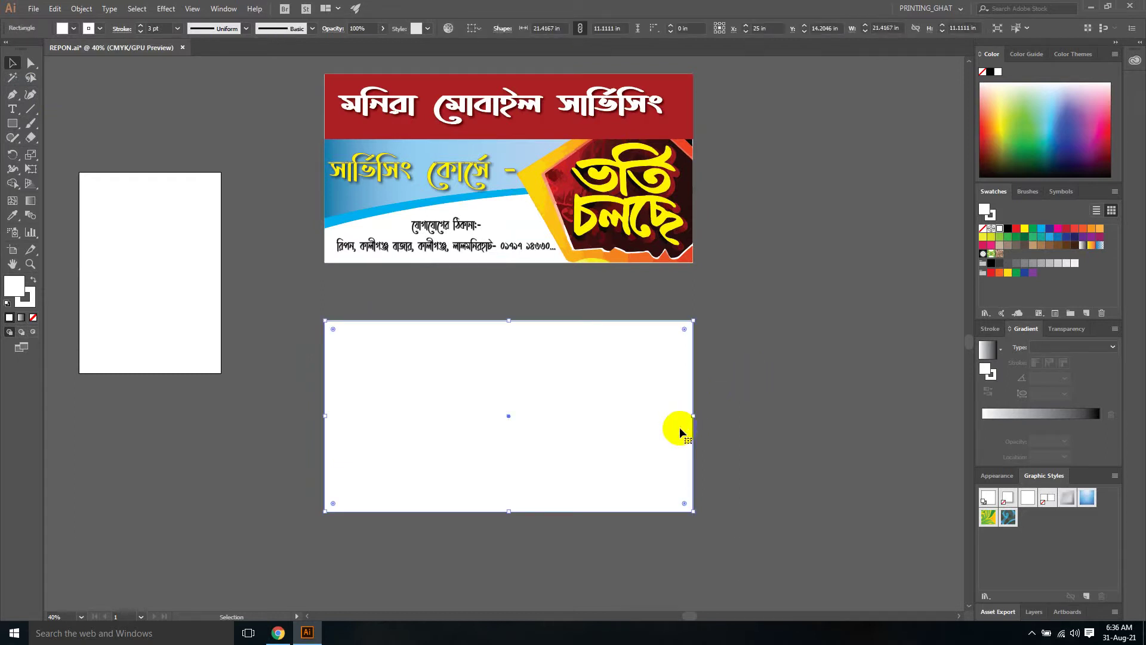
pyautogui.click(80, 8)
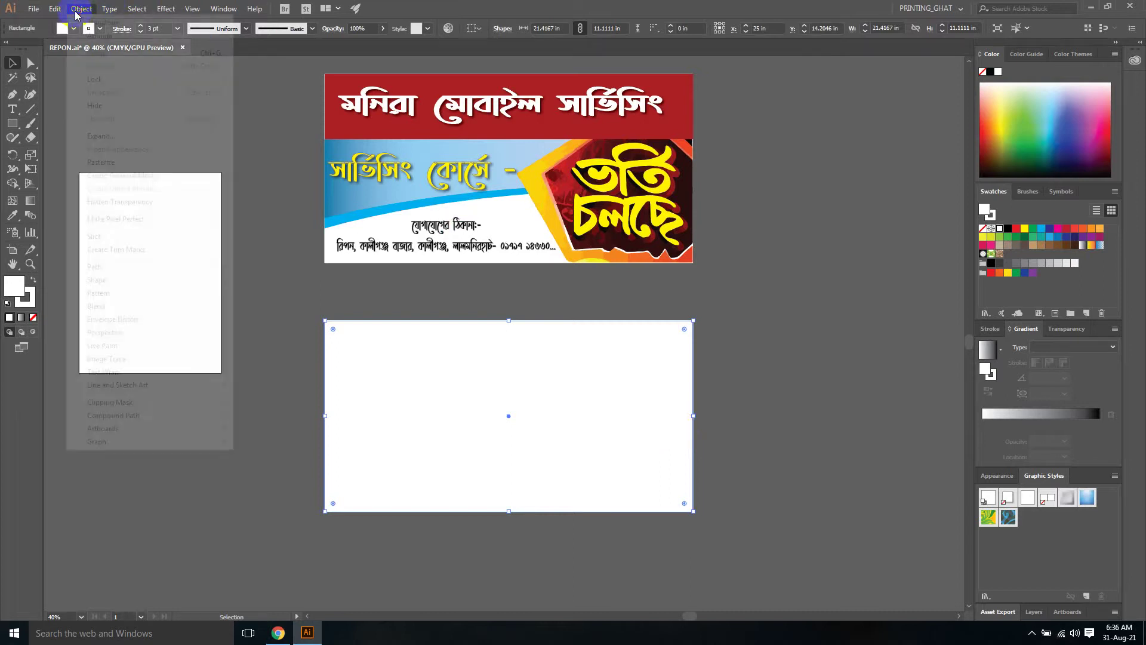
pyautogui.moveTo(95, 79)
pyautogui.click(335, 81)
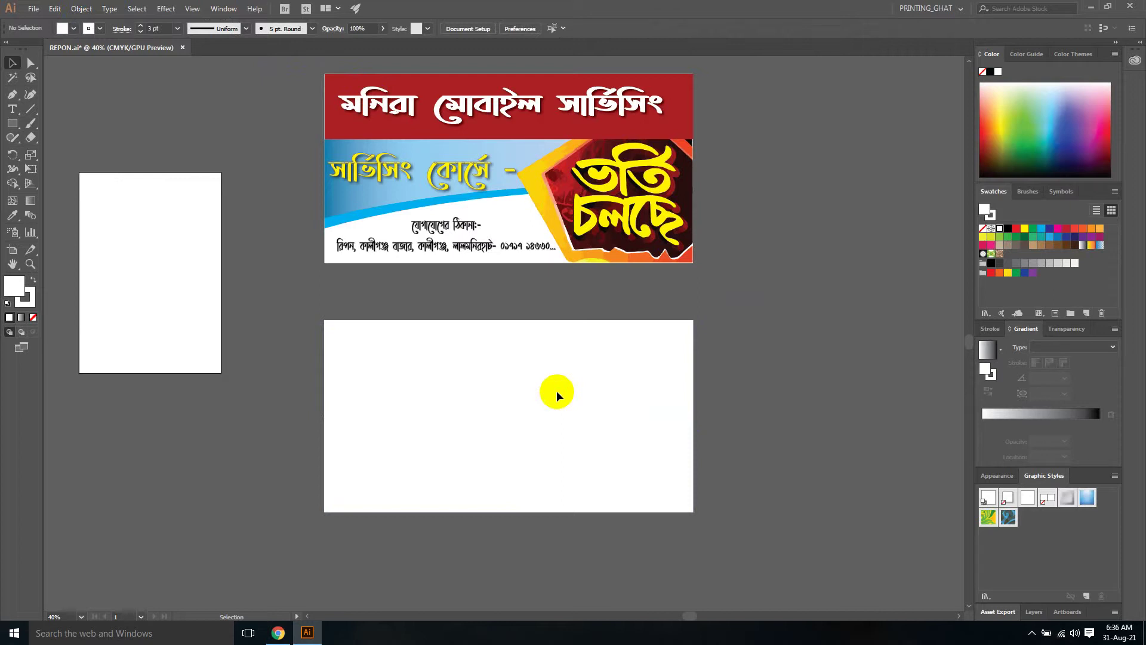
pyautogui.click(81, 8)
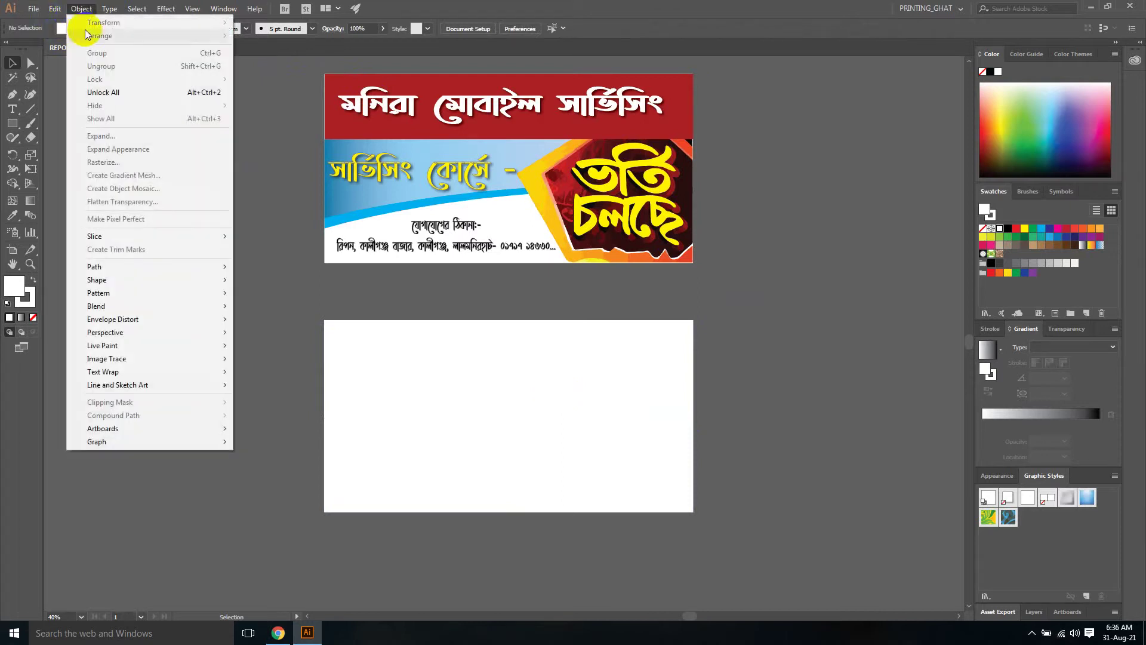
pyautogui.click(187, 92)
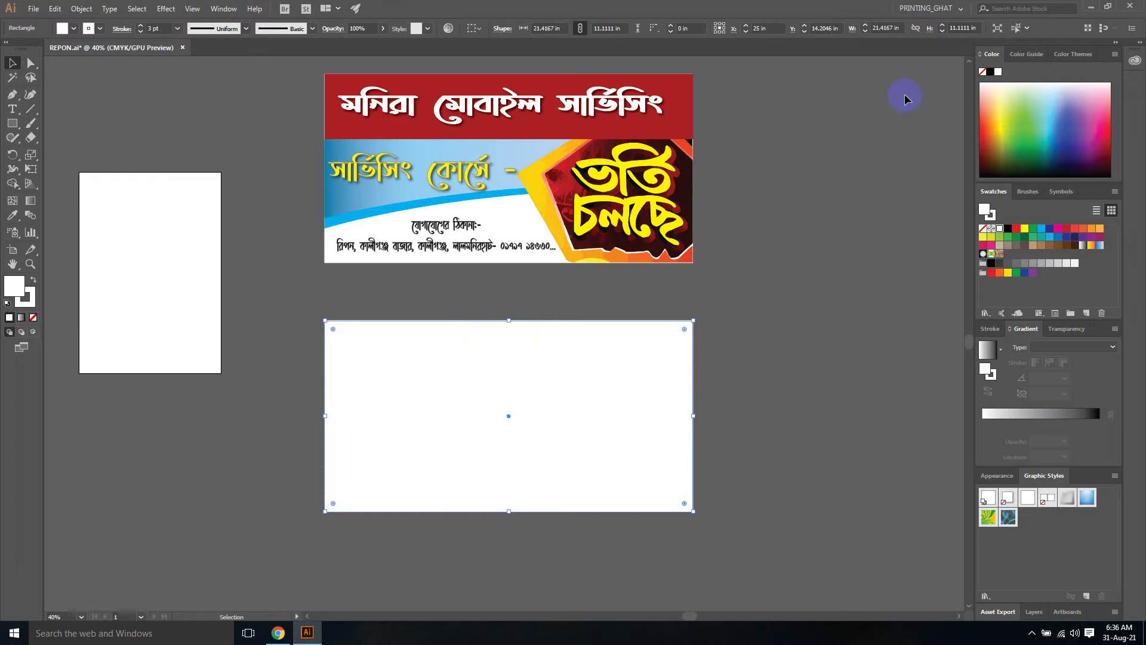
pyautogui.click(221, 8)
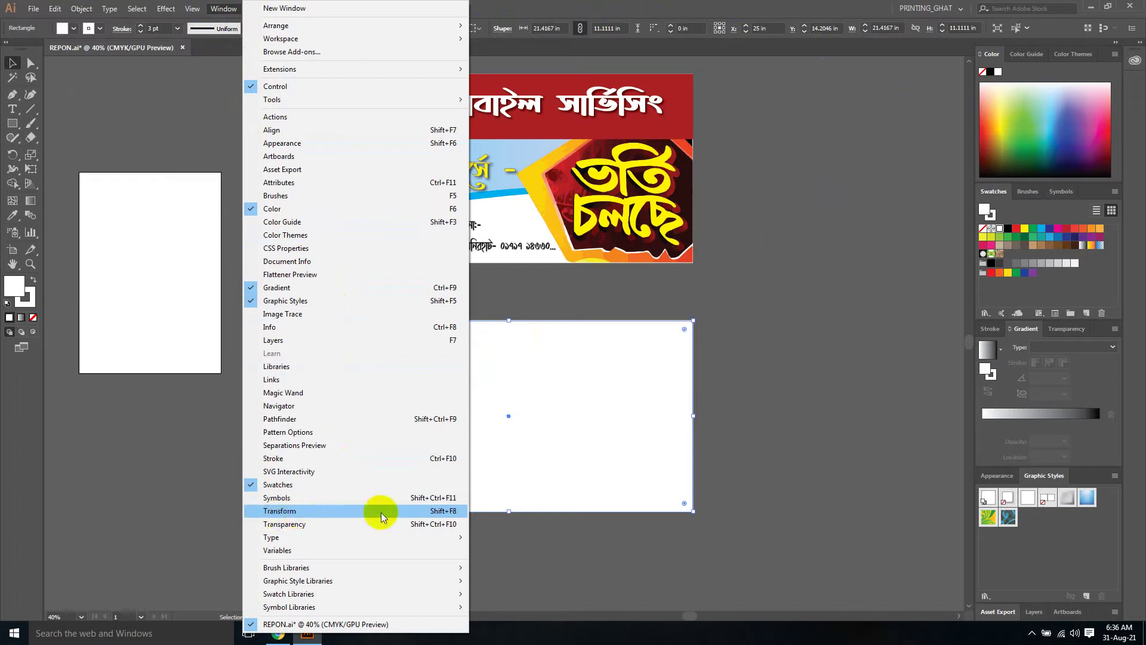
# Show rulers in inches and dock the Transform panel with the right-hand panels
pyautogui.click(273, 512)
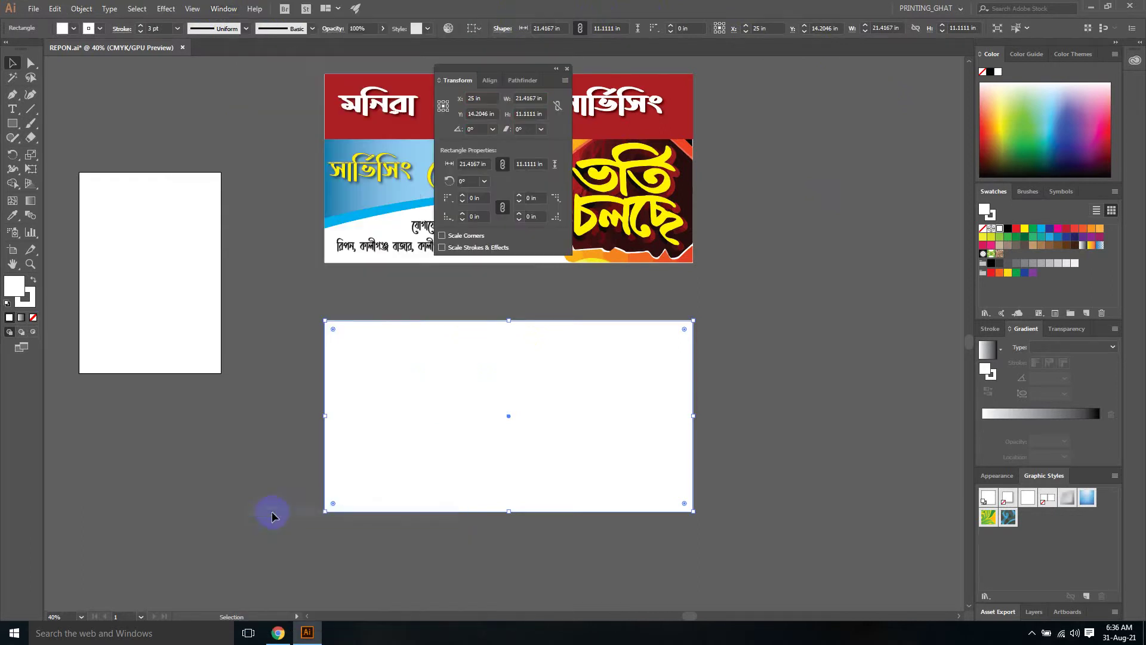
pyautogui.moveTo(512, 71); pyautogui.dragTo(884, 391)
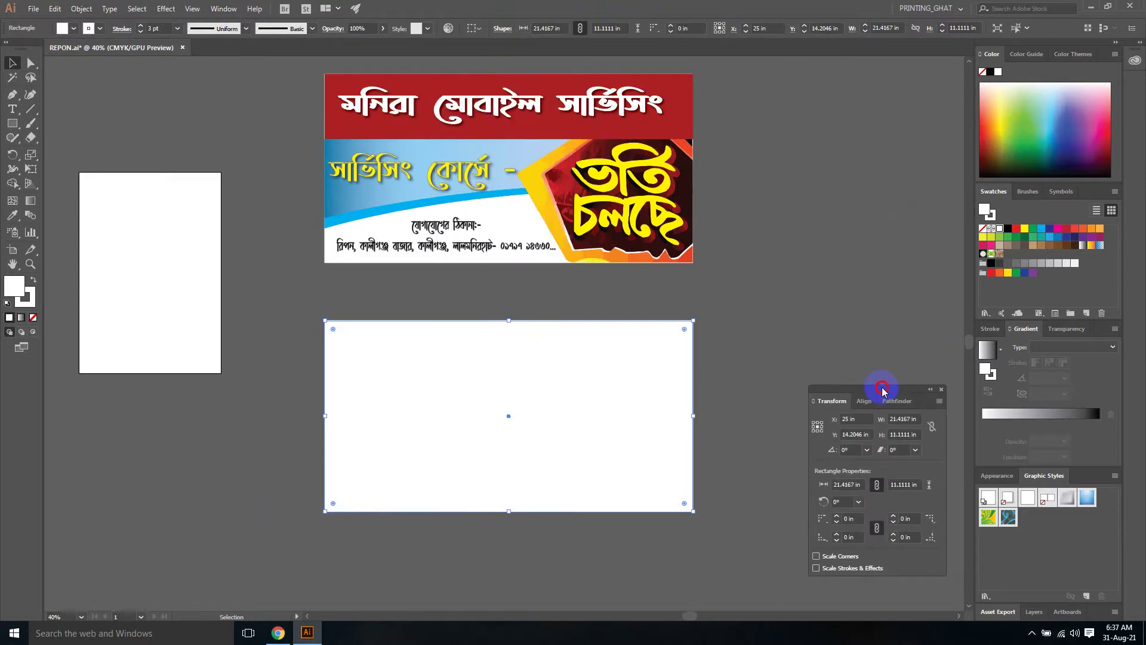
pyautogui.moveTo(884, 391); pyautogui.dragTo(899, 394)
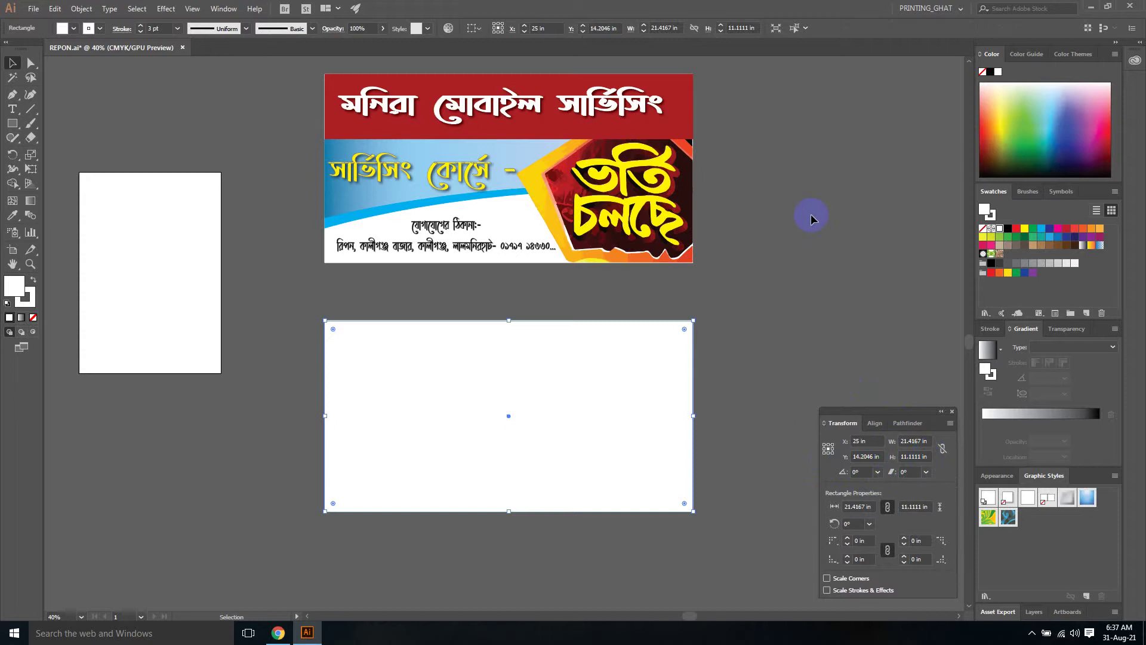
pyautogui.hotkey('ctrl', 'r')
pyautogui.rightClick(802, 61)
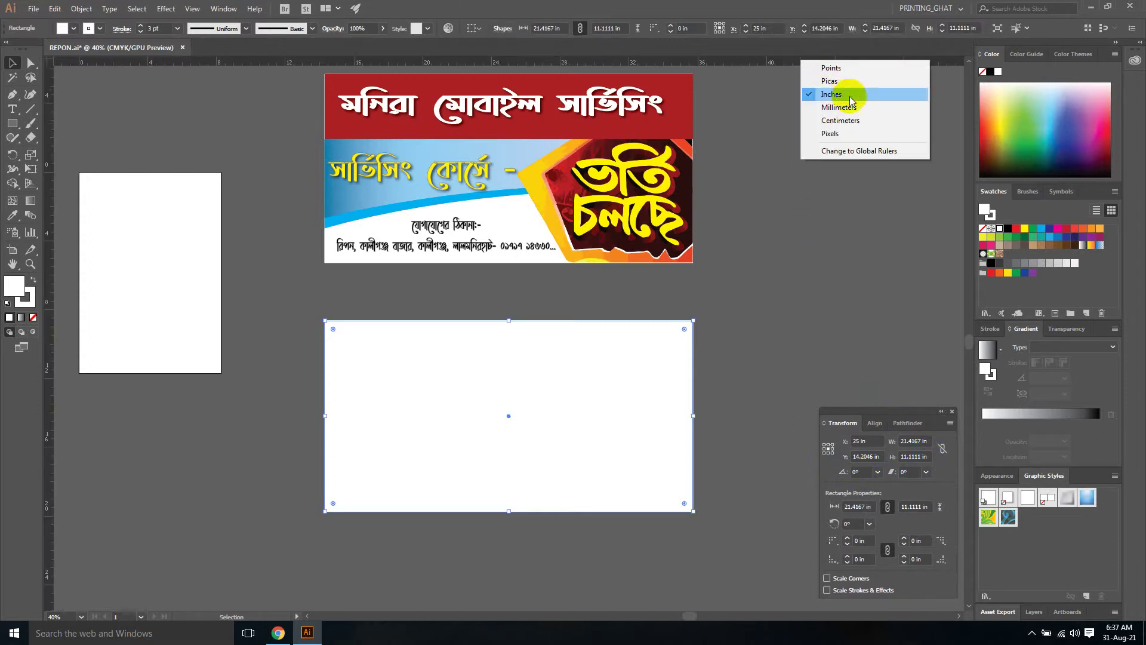
pyautogui.click(905, 459)
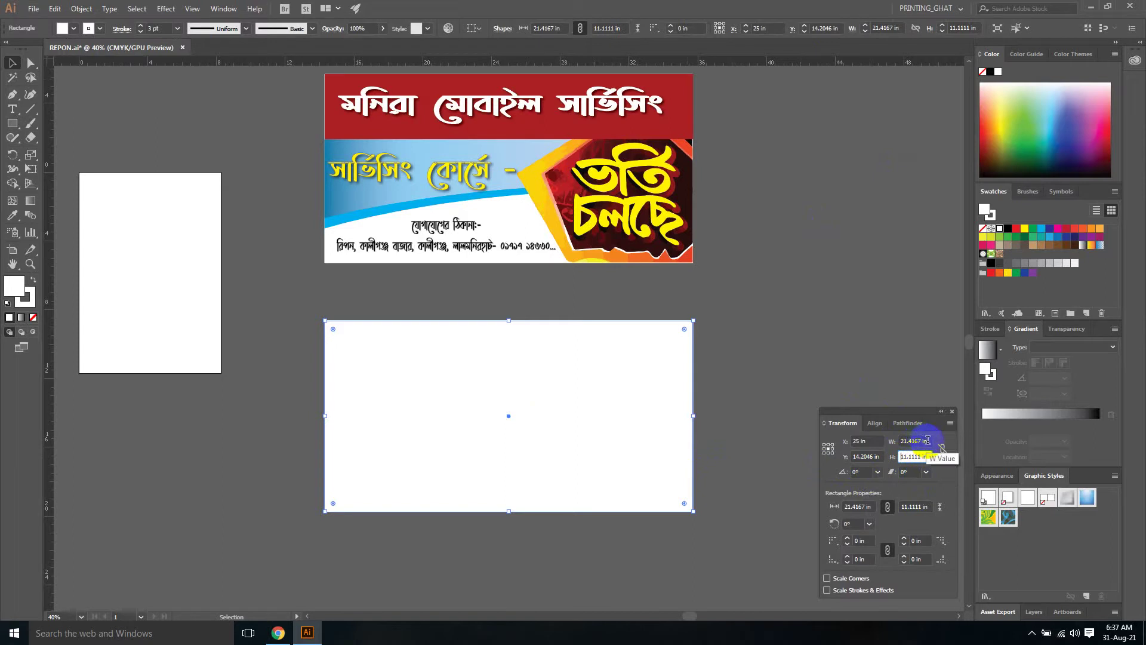
pyautogui.click(901, 456)
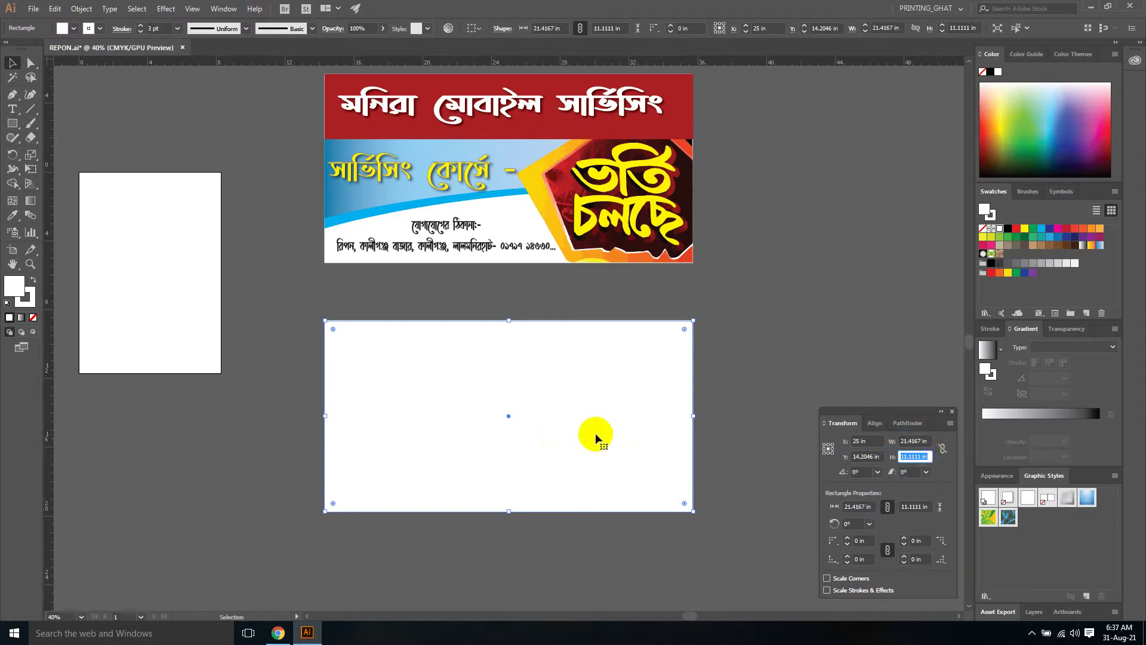
pyautogui.click(784, 375)
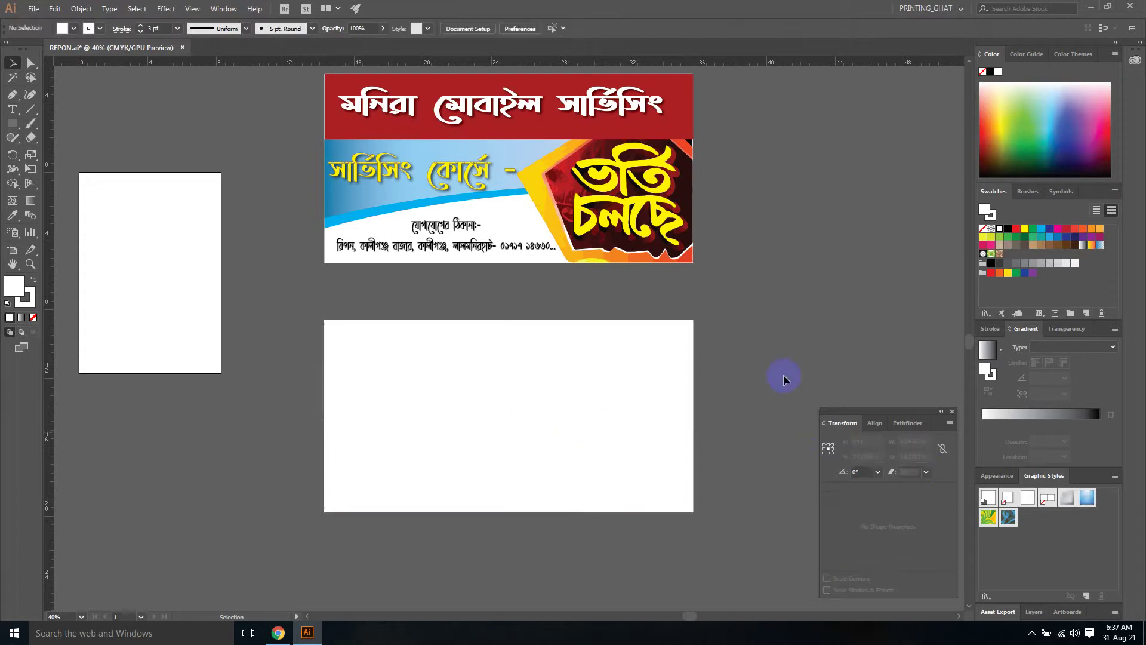
pyautogui.moveTo(881, 413); pyautogui.dragTo(883, 414)
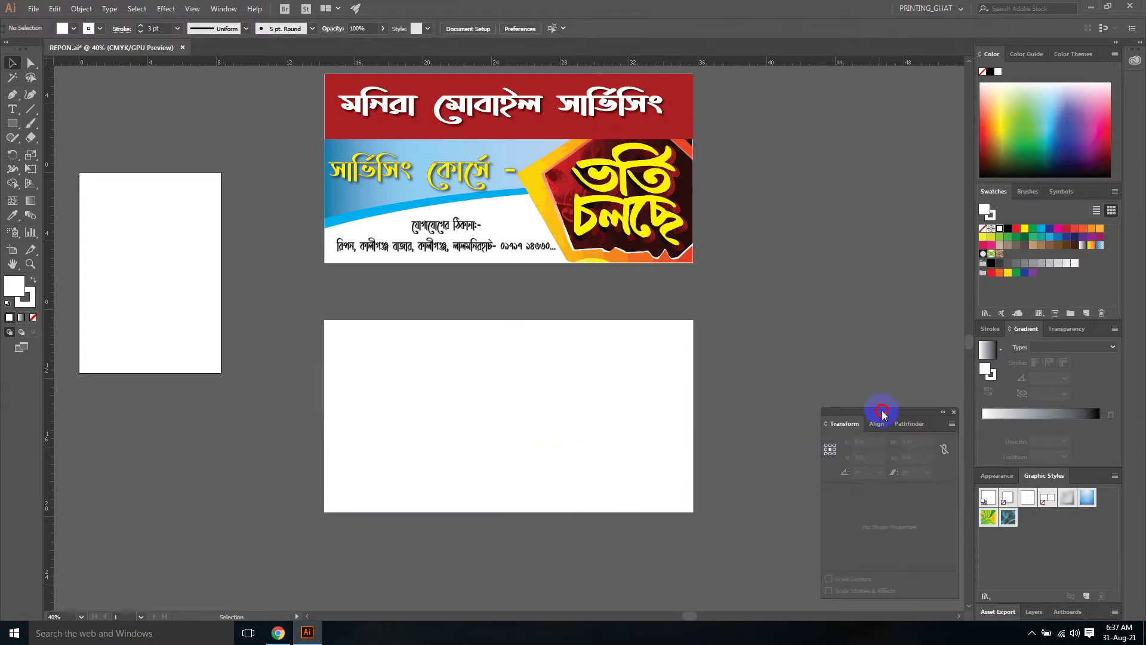
pyautogui.moveTo(883, 411)
pyautogui.mouseDown()
pyautogui.moveTo(1036, 477)
pyautogui.moveTo(1037, 532)
pyautogui.mouseUp()
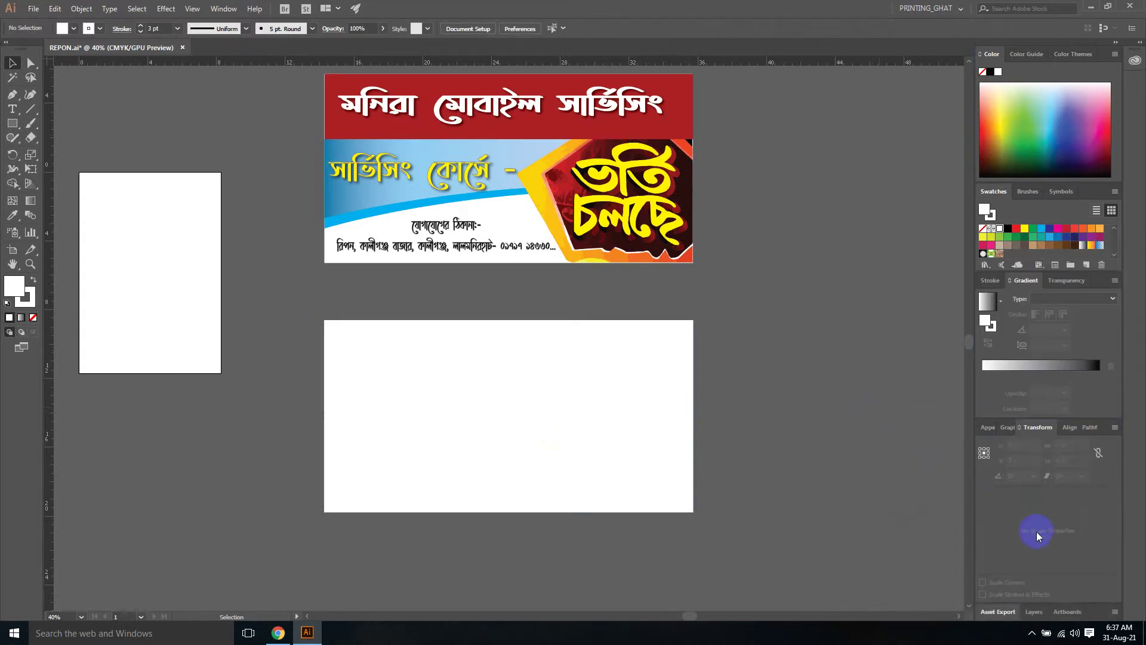
# Lock the white rectangle on the lower artboard in place
pyautogui.click(638, 441)
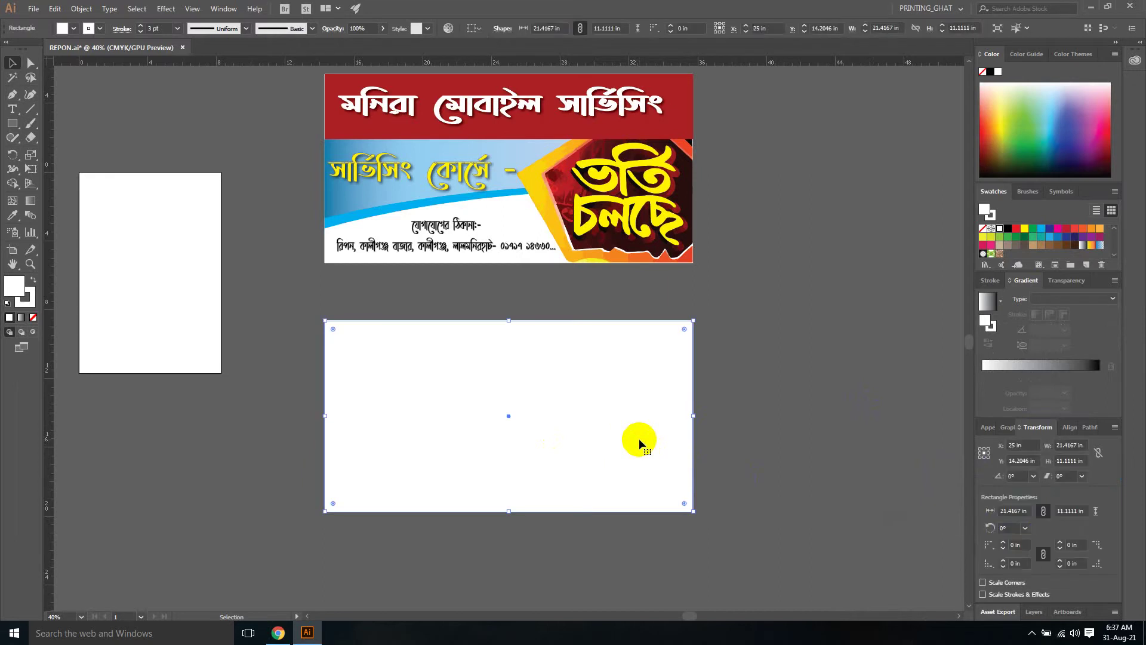
pyautogui.click(81, 8)
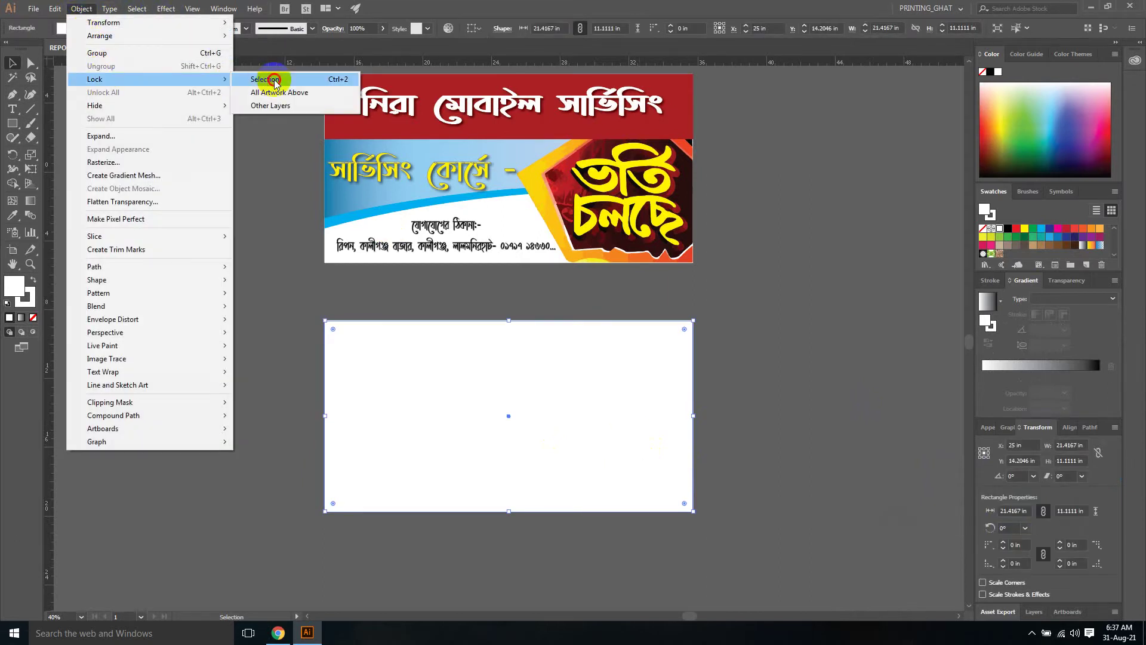
pyautogui.click(272, 79)
pyautogui.click(757, 402)
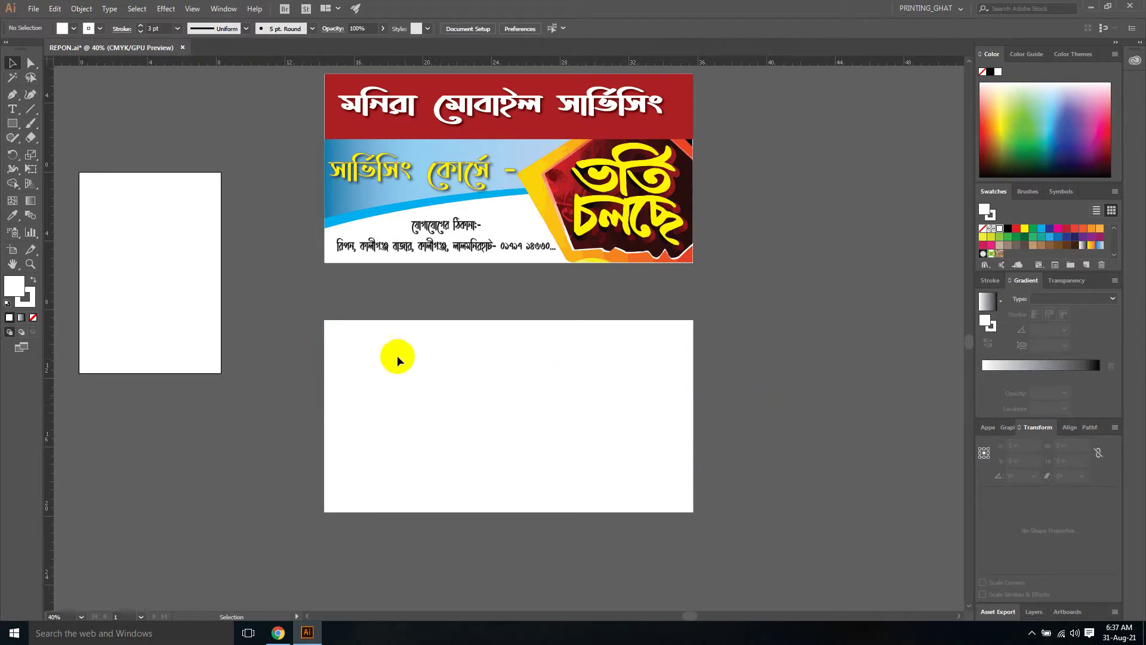
pyautogui.click(331, 338)
# Draw a 21.4167 × 3.7778 in header rectangle atop the lower base and sample the banner red
pyautogui.click(13, 125)
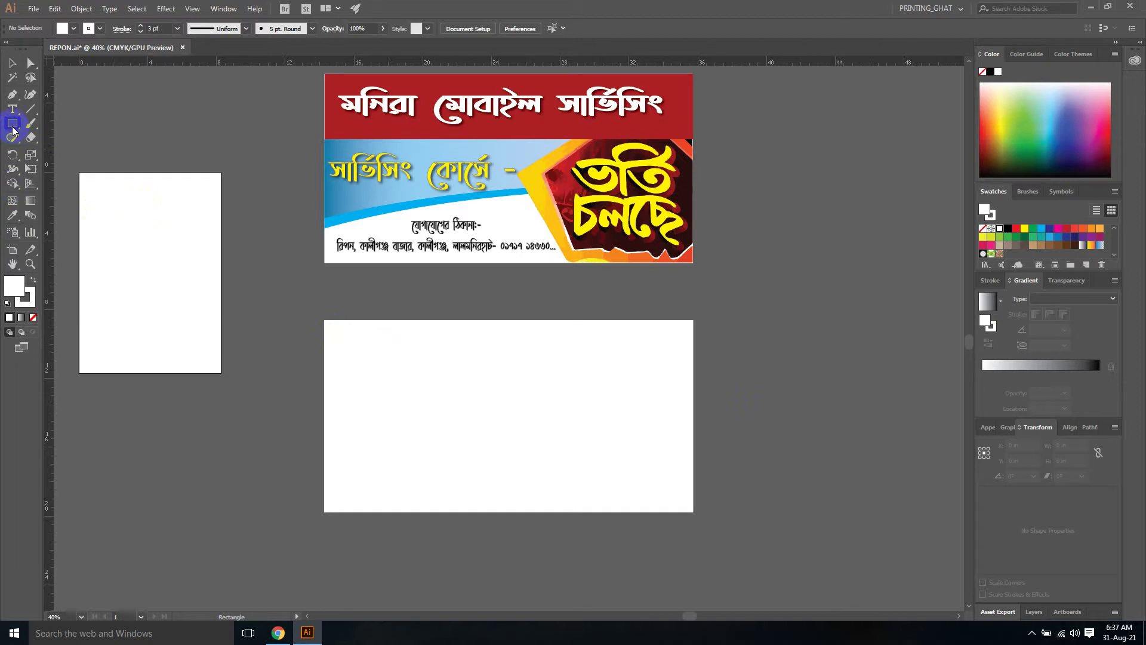
pyautogui.moveTo(324, 74); pyautogui.dragTo(693, 138)
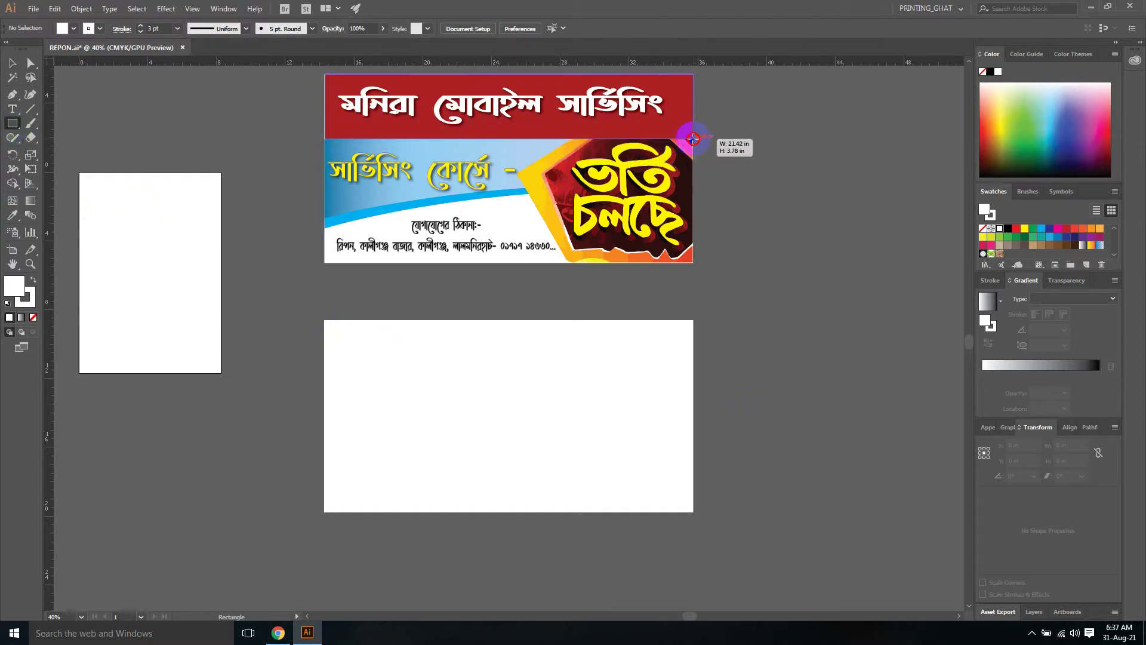
pyautogui.moveTo(693, 138); pyautogui.dragTo(693, 139)
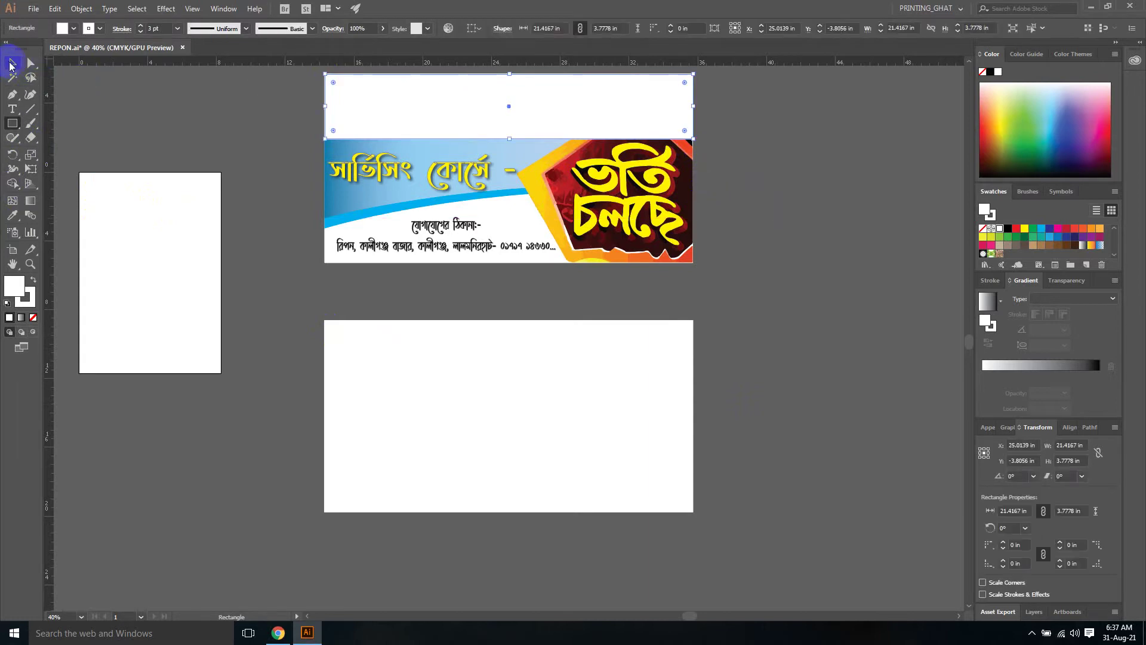
pyautogui.click(10, 65)
pyautogui.moveTo(399, 127)
pyautogui.mouseDown()
pyautogui.moveTo(413, 384)
pyautogui.moveTo(399, 370)
pyautogui.mouseUp()
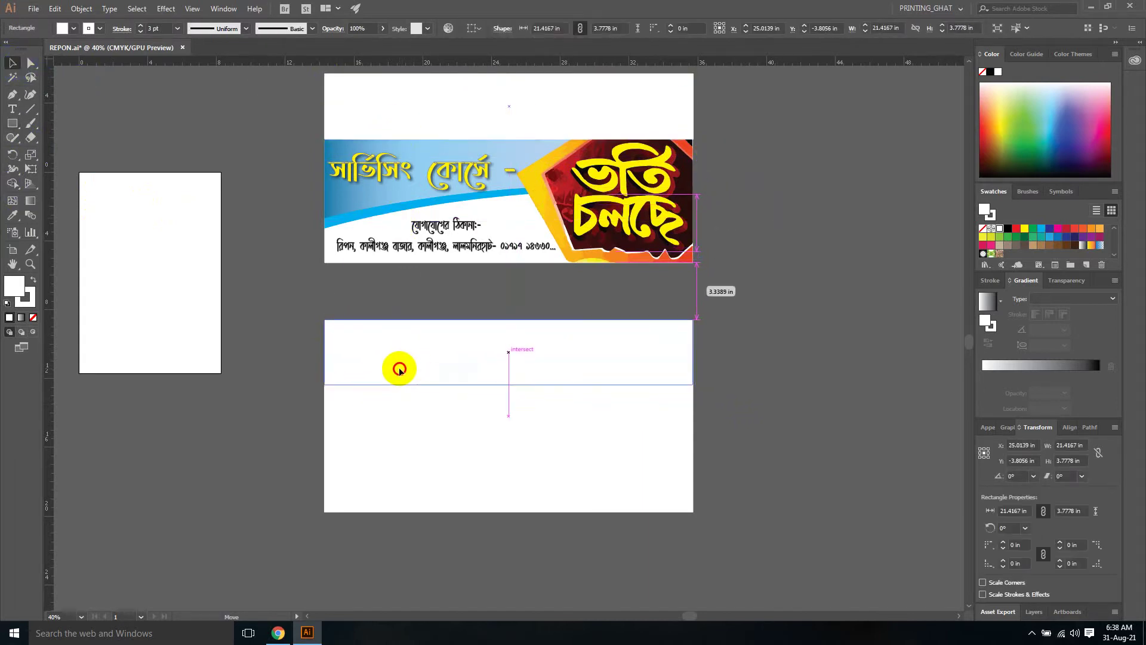
pyautogui.moveTo(400, 369); pyautogui.dragTo(400, 369)
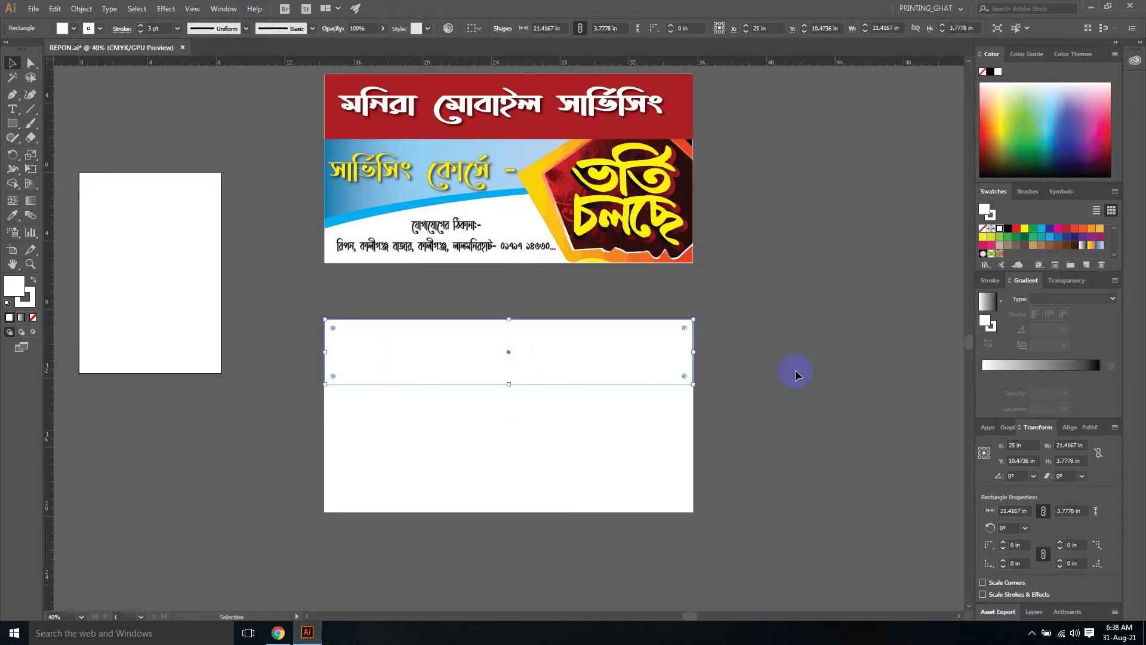
pyautogui.click(11, 219)
pyautogui.click(364, 124)
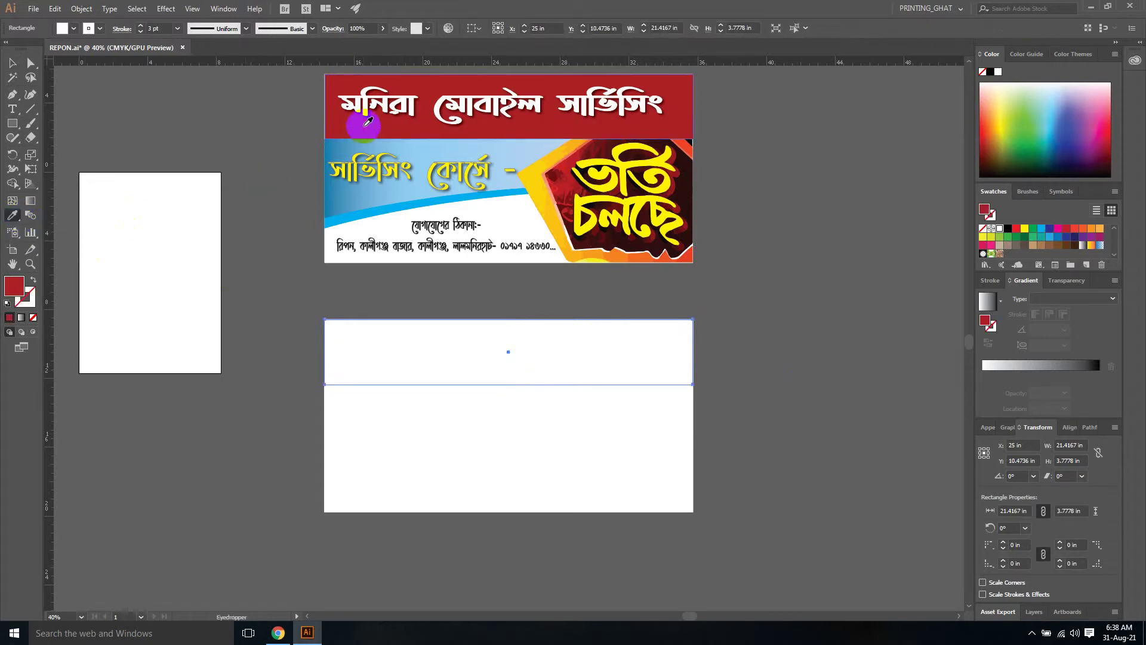
# After briefly trying green, fill the lower header strip with hex AB2024 deep red
pyautogui.click(15, 289)
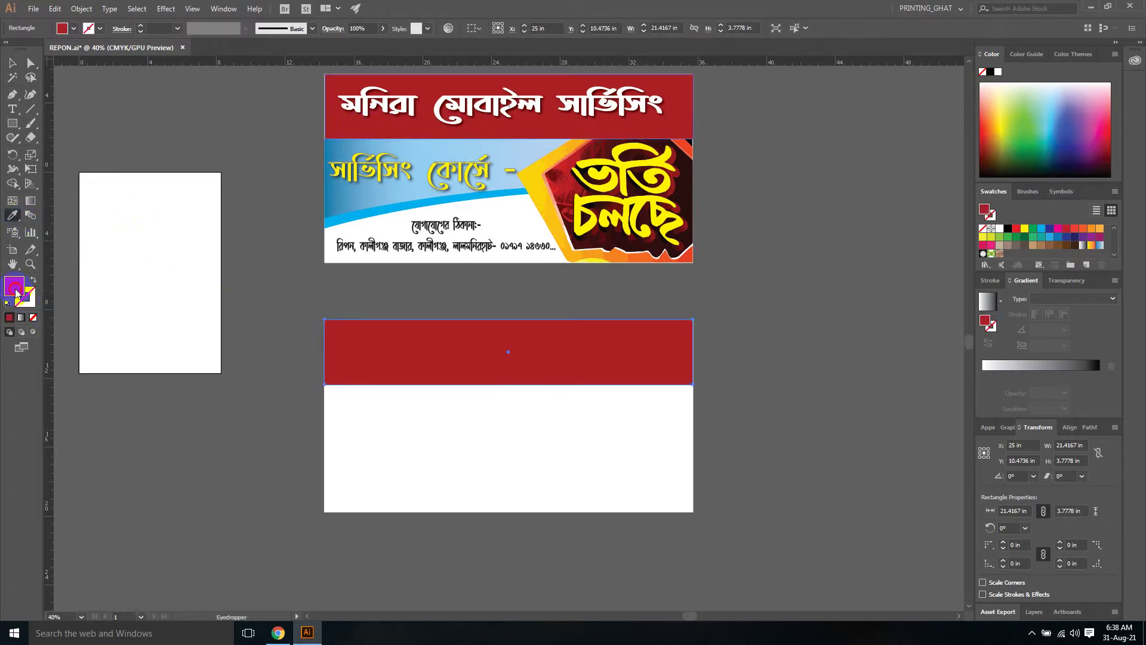
pyautogui.click(16, 292)
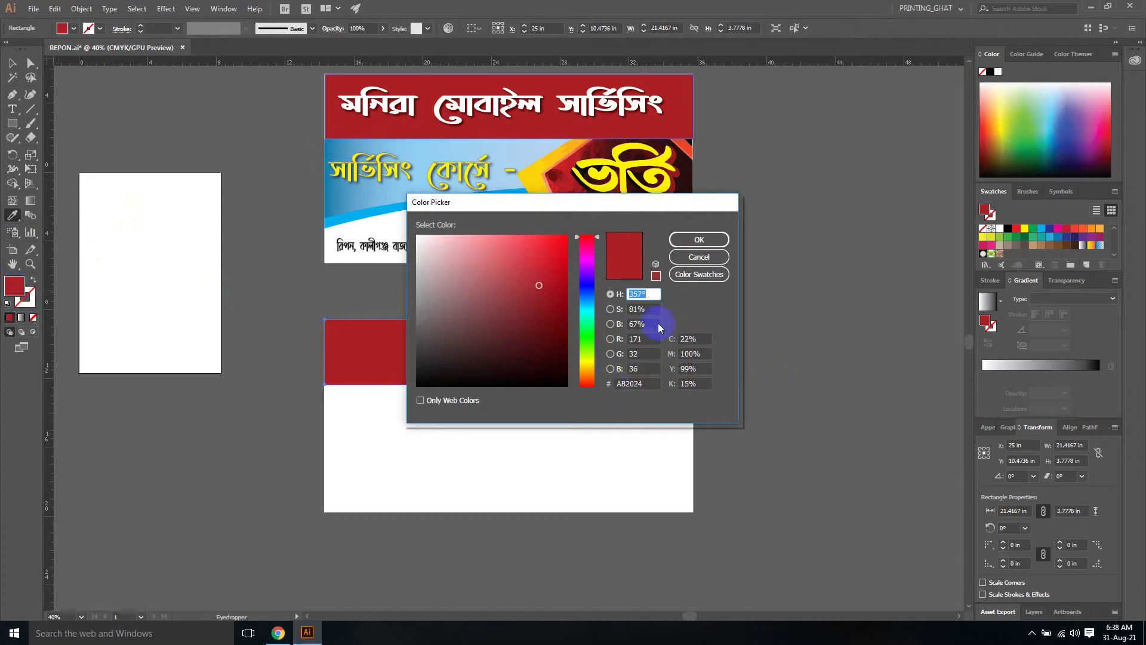
pyautogui.click(644, 384)
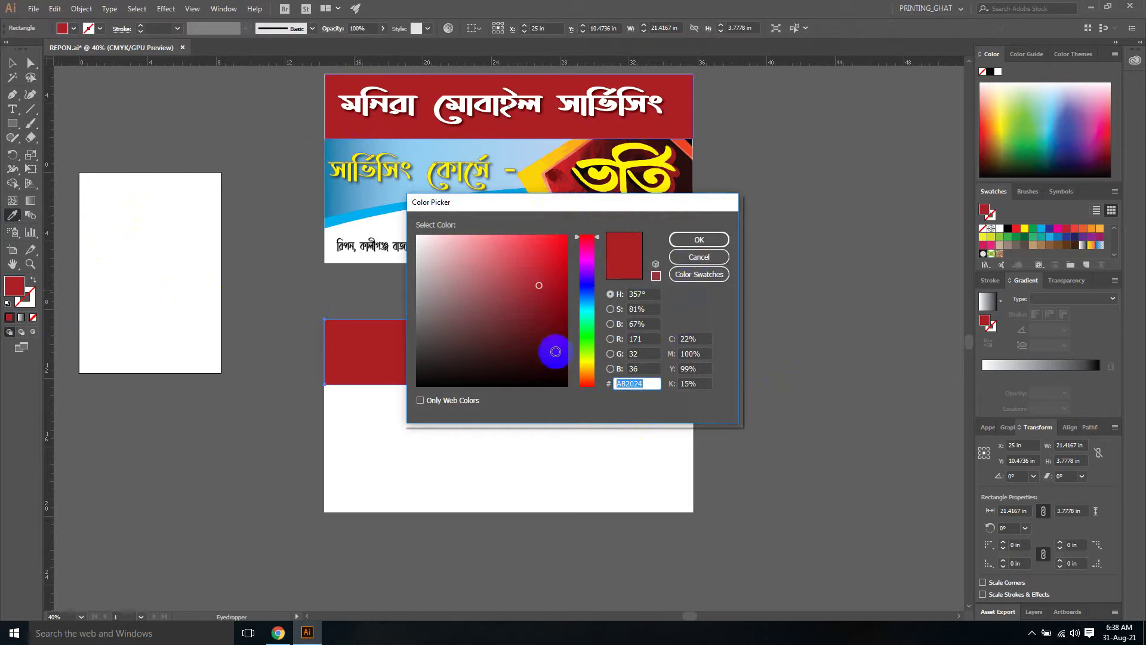
pyautogui.click(588, 353)
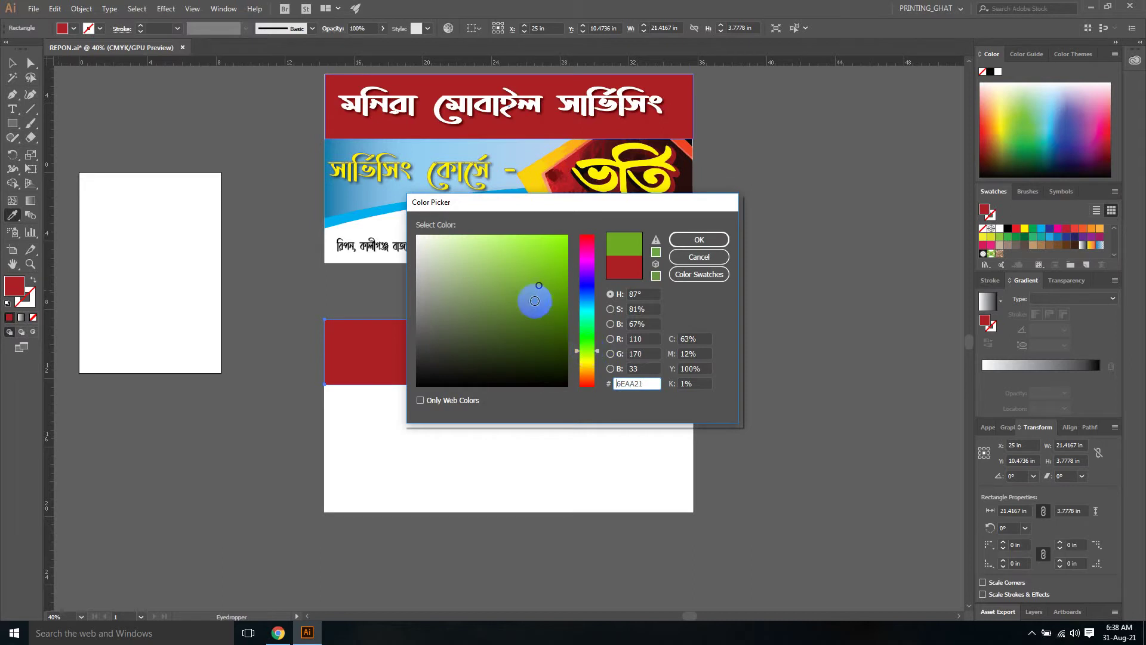
pyautogui.click(697, 240)
pyautogui.click(567, 365)
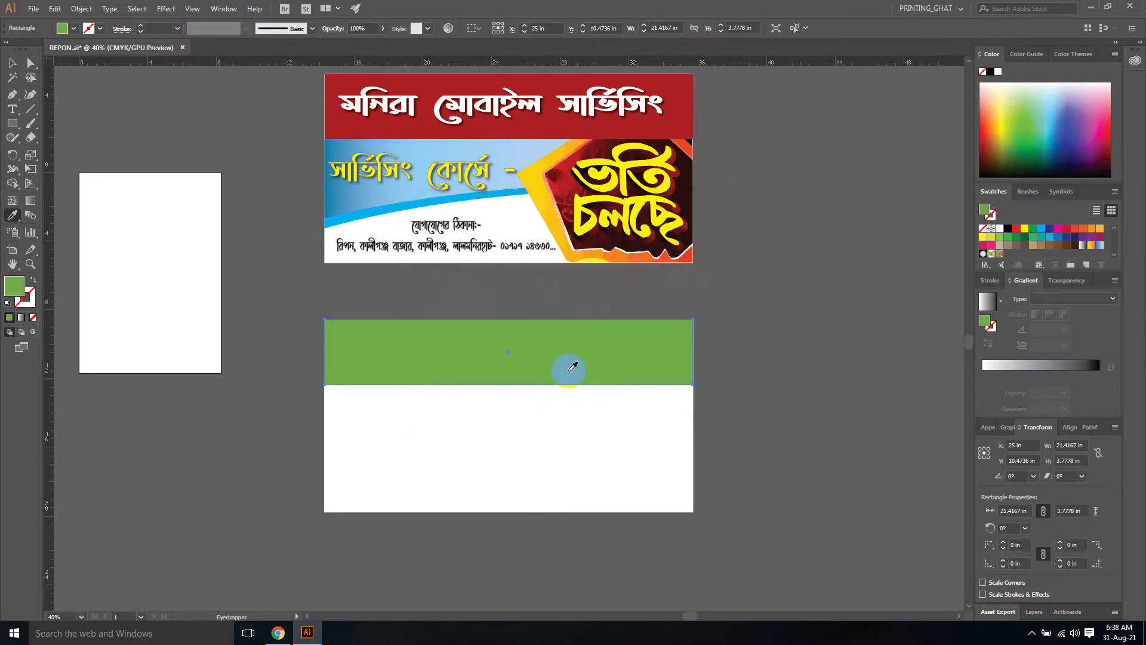
pyautogui.doubleClick(15, 286)
pyautogui.doubleClick(638, 383)
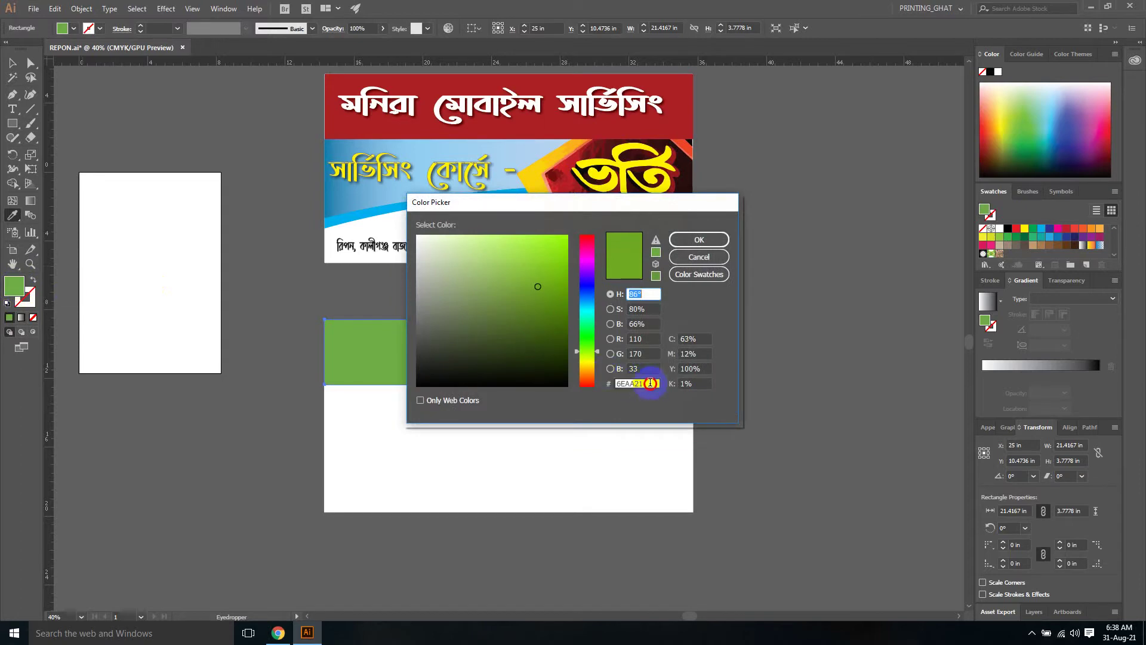
pyautogui.press('BackSpace')
pyautogui.write('AB2024')
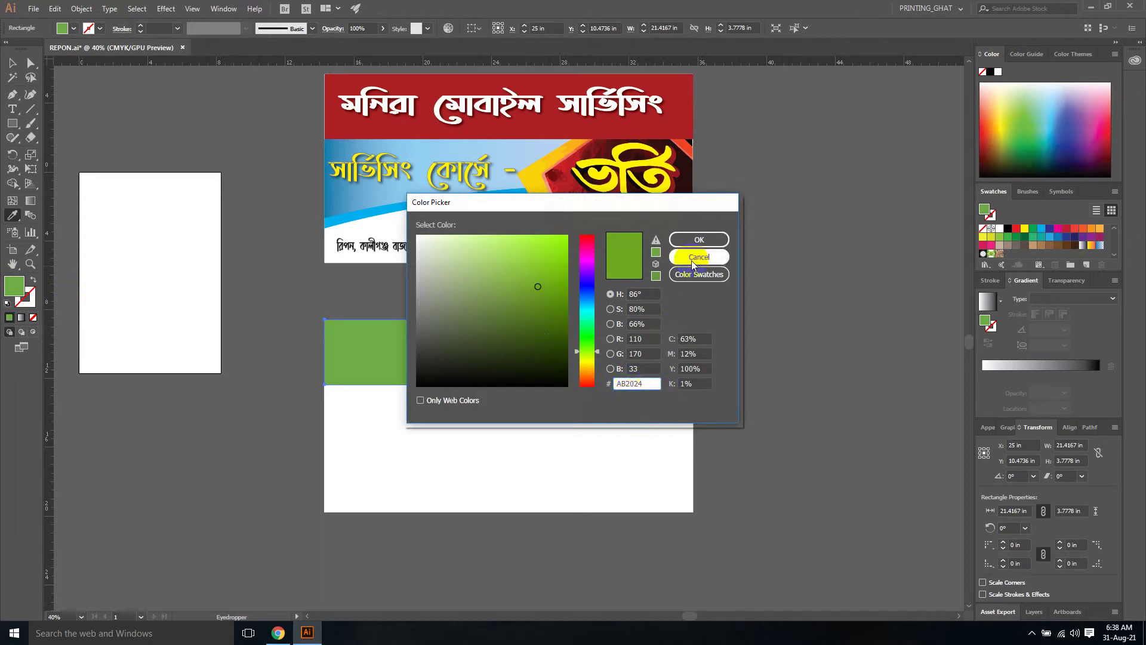
pyautogui.click(692, 240)
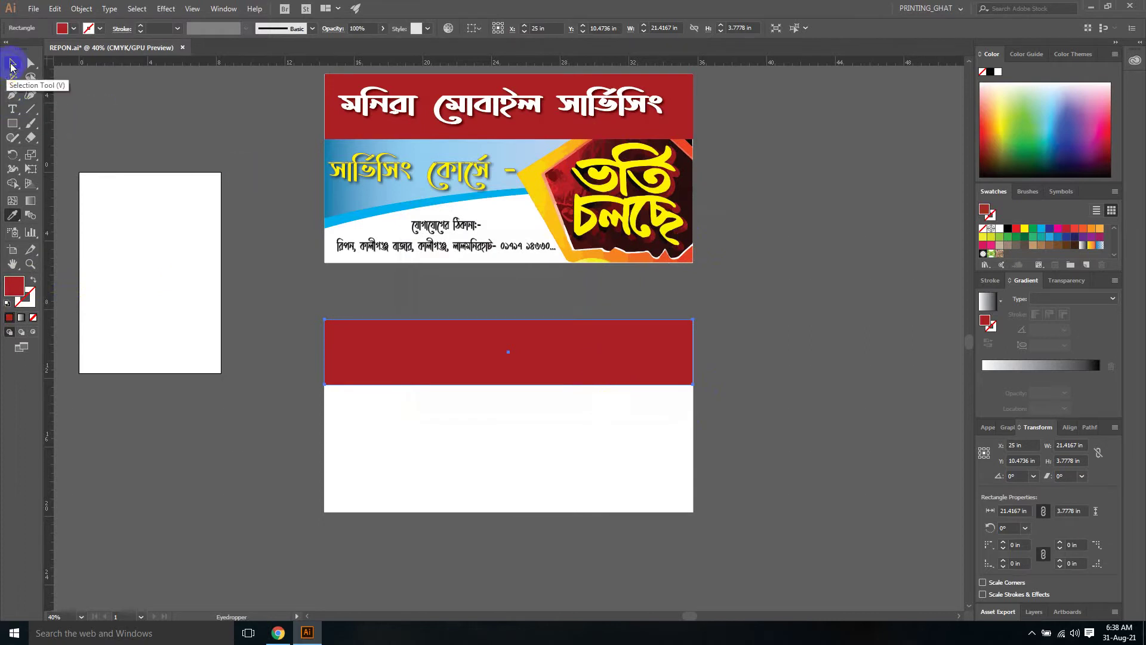
pyautogui.click(82, 9)
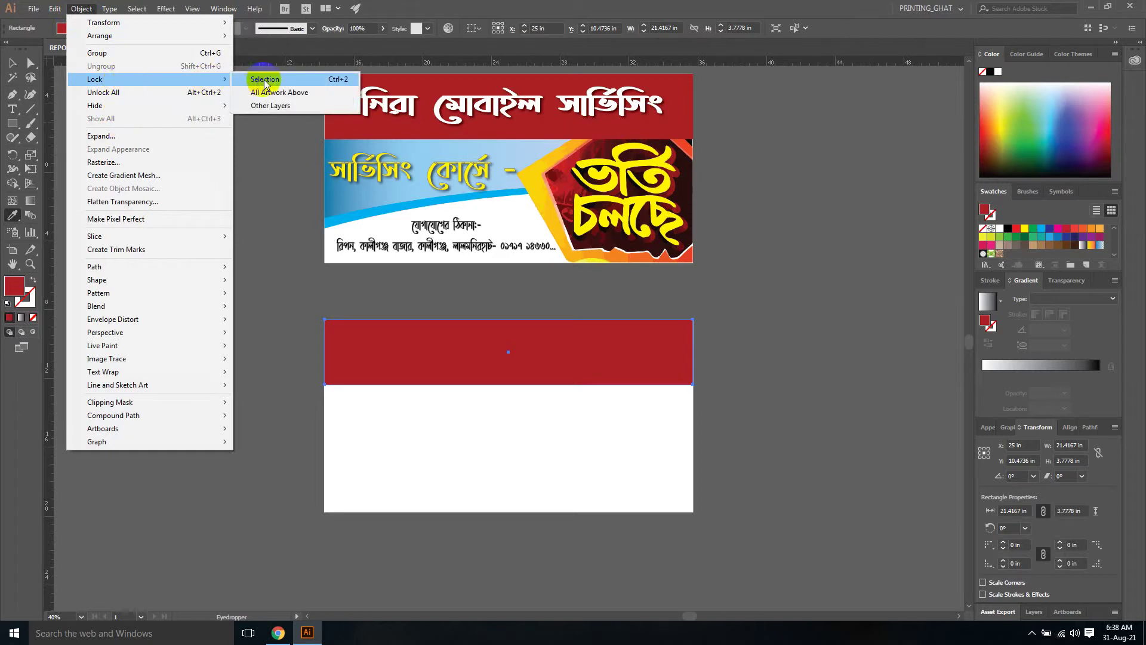
# Lock the red strip with Object > Lock > Selection and return to the Selection tool
pyautogui.moveTo(94, 79)
pyautogui.click(254, 106)
pyautogui.click(12, 63)
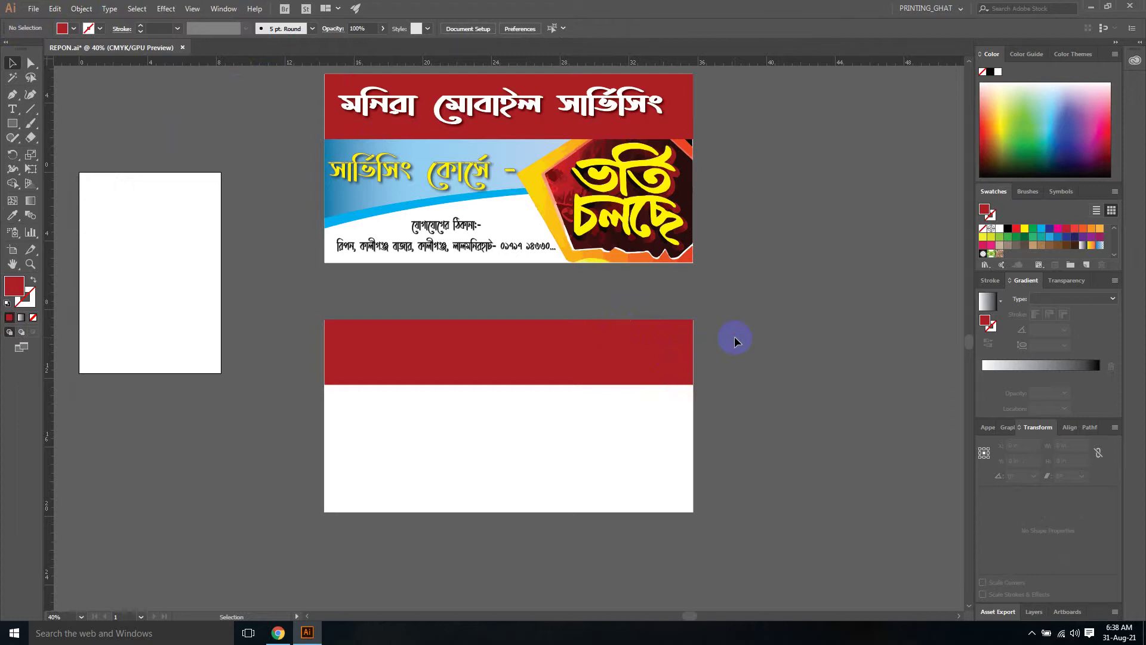
# Place a placeholder text line below the red bar at 50 pt
pyautogui.click(13, 112)
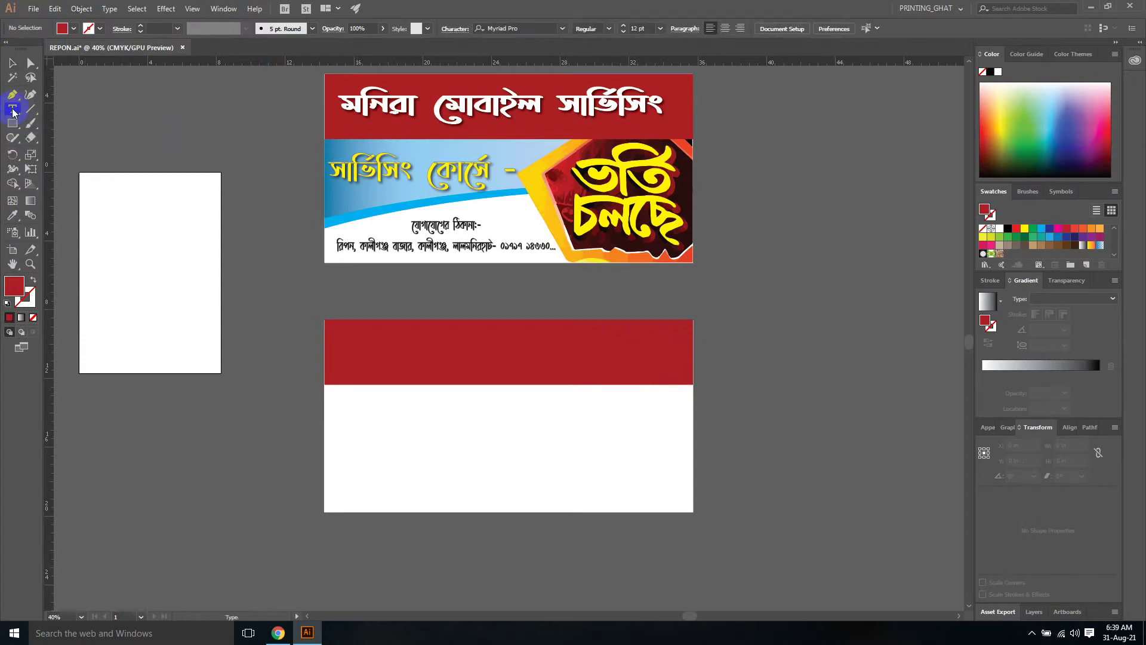
pyautogui.click(367, 420)
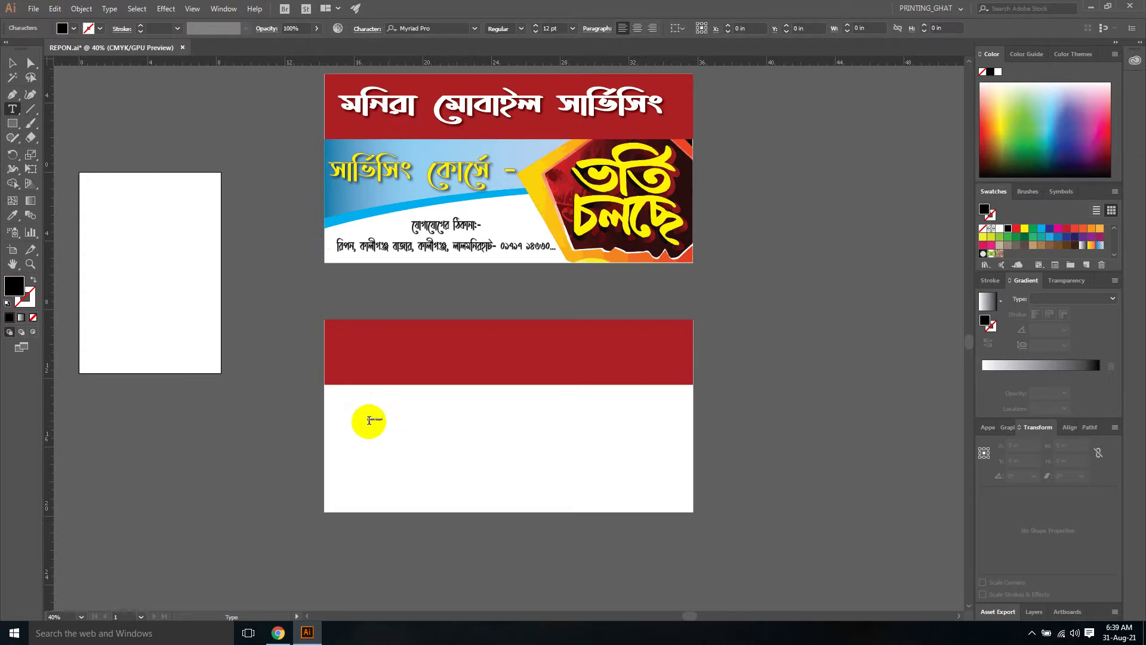
pyautogui.moveTo(361, 418); pyautogui.dragTo(389, 419)
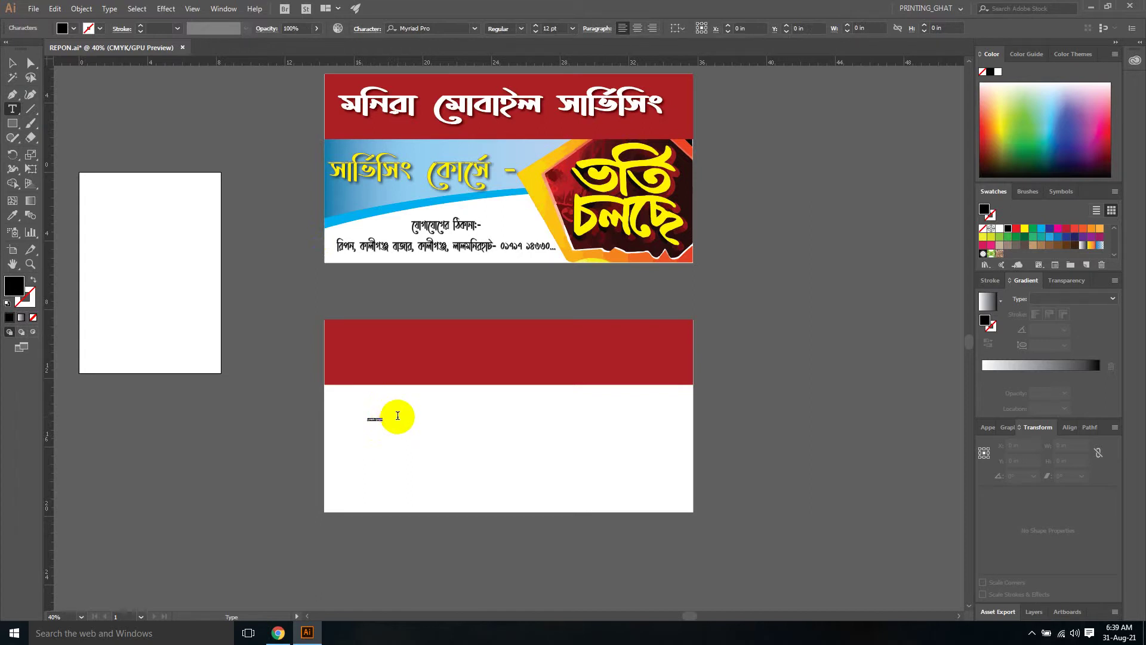
pyautogui.click(559, 29)
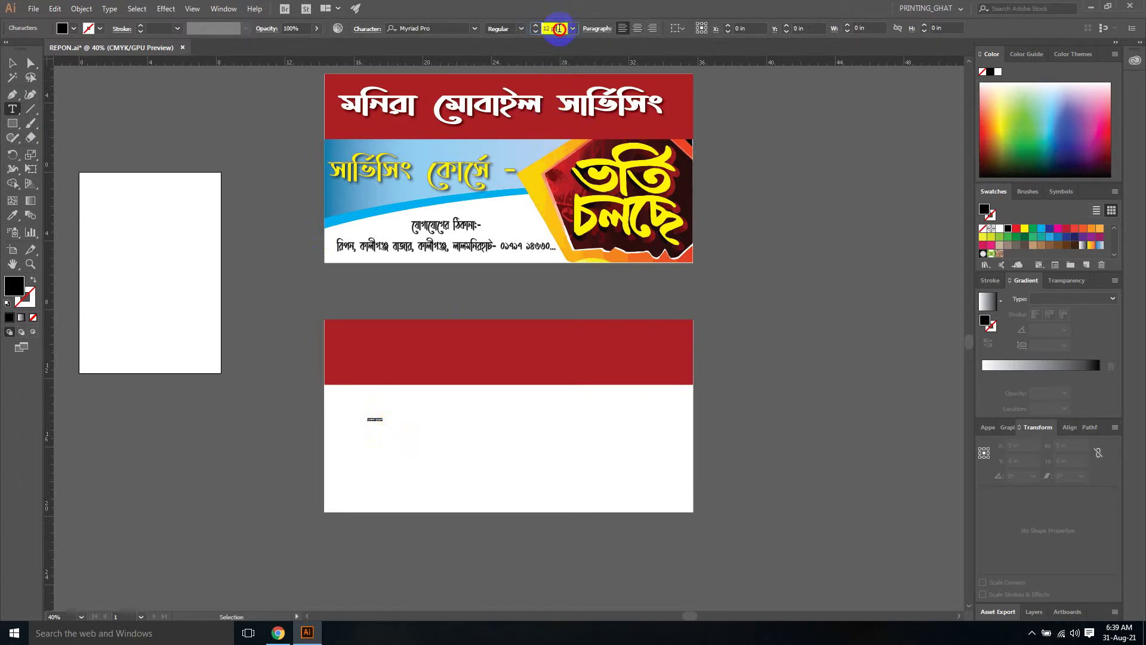
pyautogui.moveTo(559, 29); pyautogui.dragTo(544, 27)
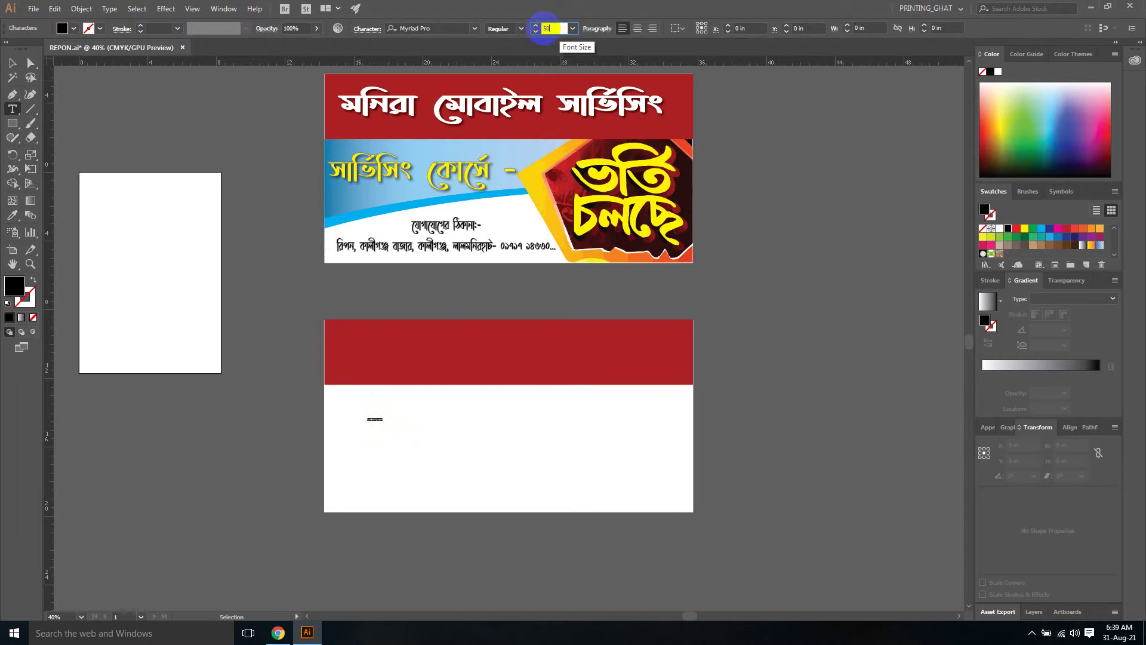
pyautogui.write('50')
pyautogui.press('Return')
# Apply the address line's Shobuj Nolua ANSI V2 font to the text and select it for retyping
pyautogui.click(418, 424)
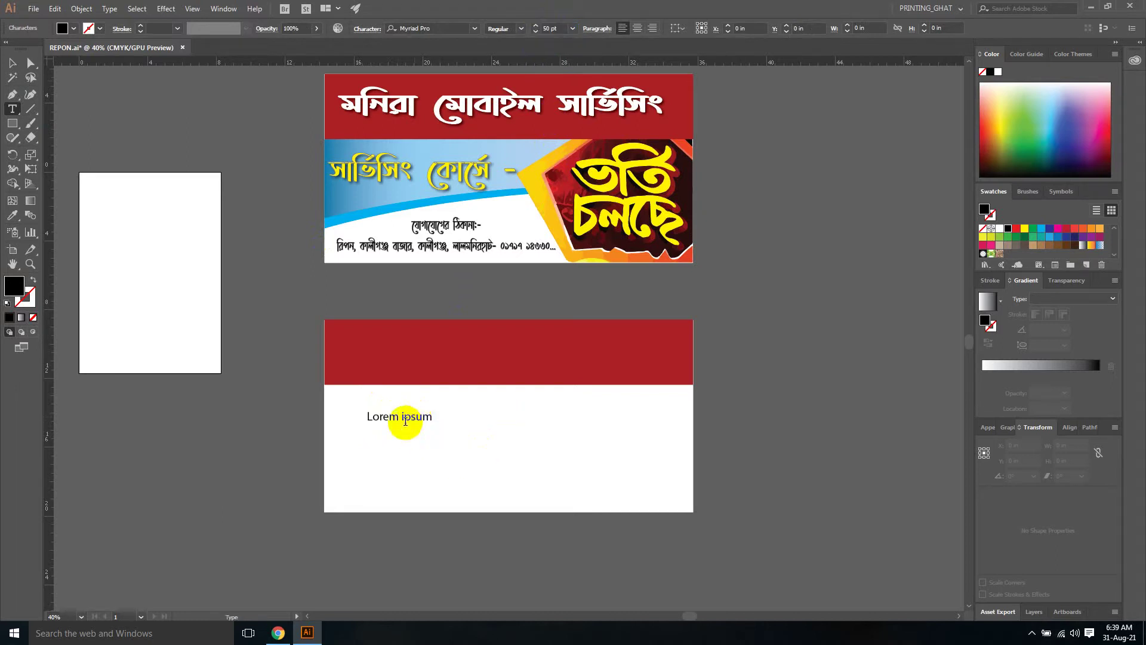
pyautogui.moveTo(366, 416); pyautogui.dragTo(451, 417)
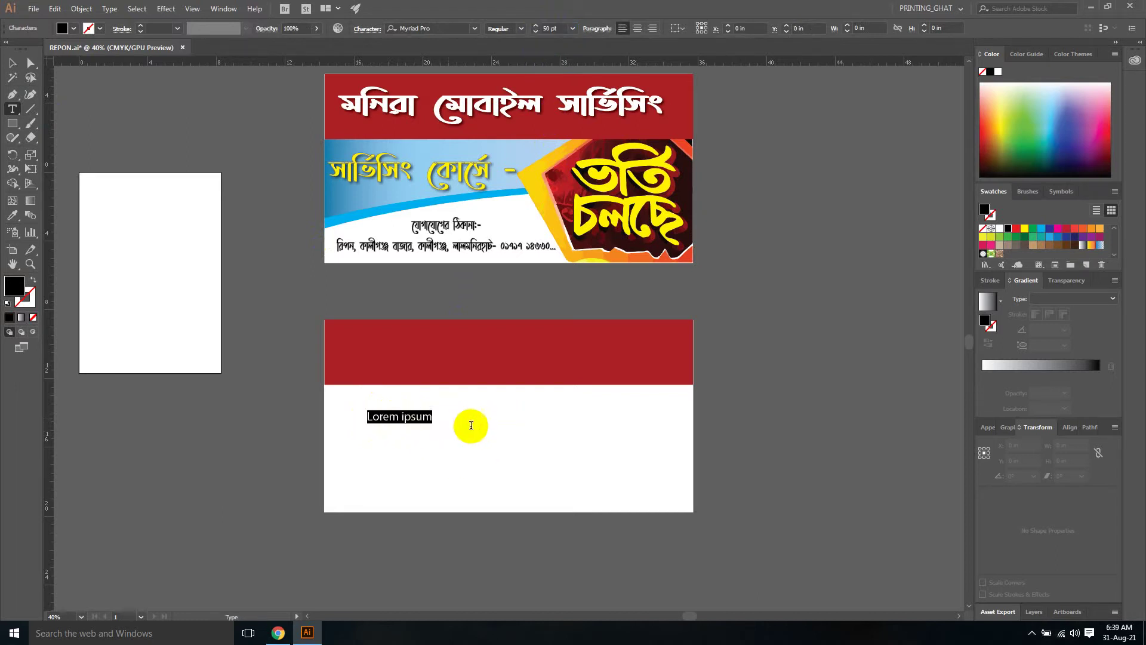
pyautogui.click(15, 218)
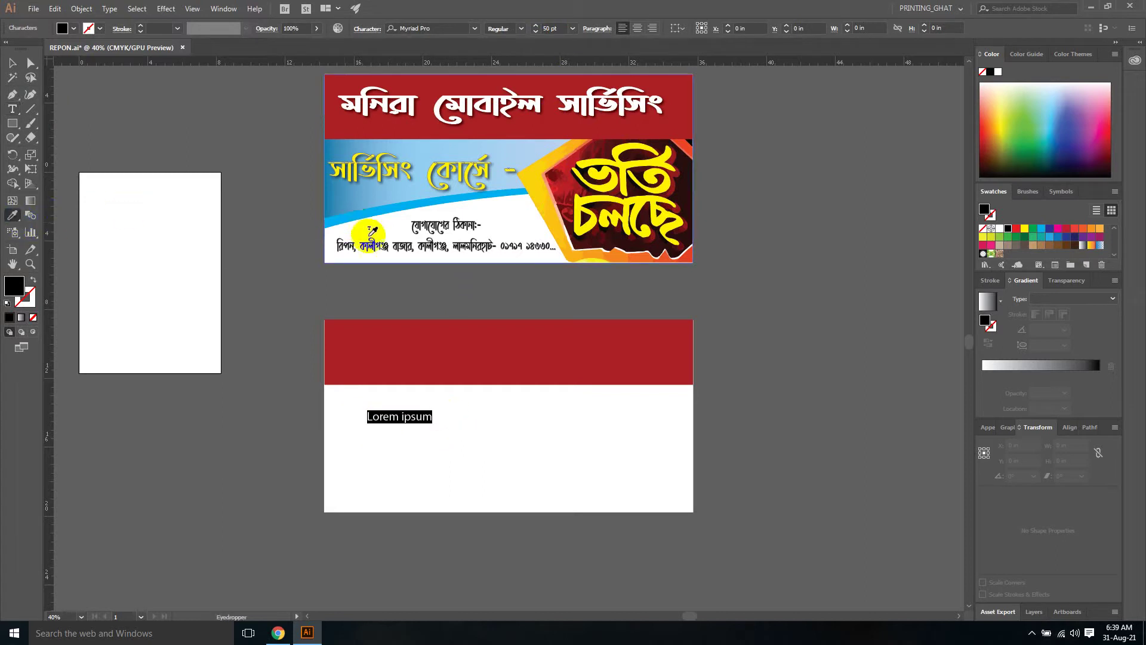
pyautogui.click(503, 400)
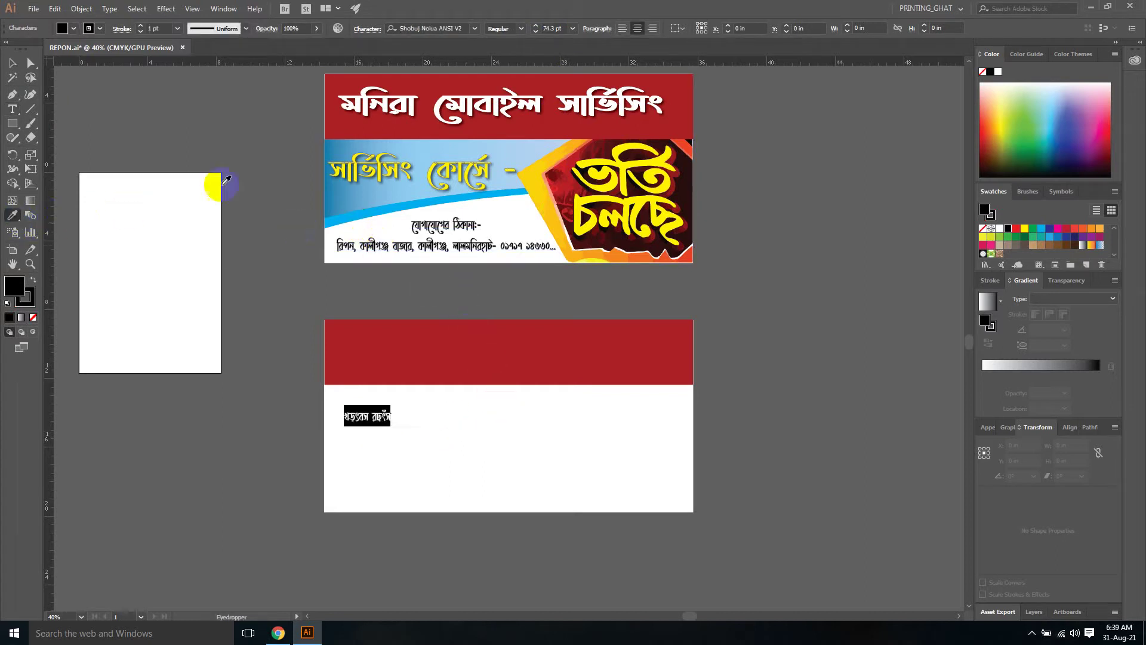
pyautogui.click(15, 66)
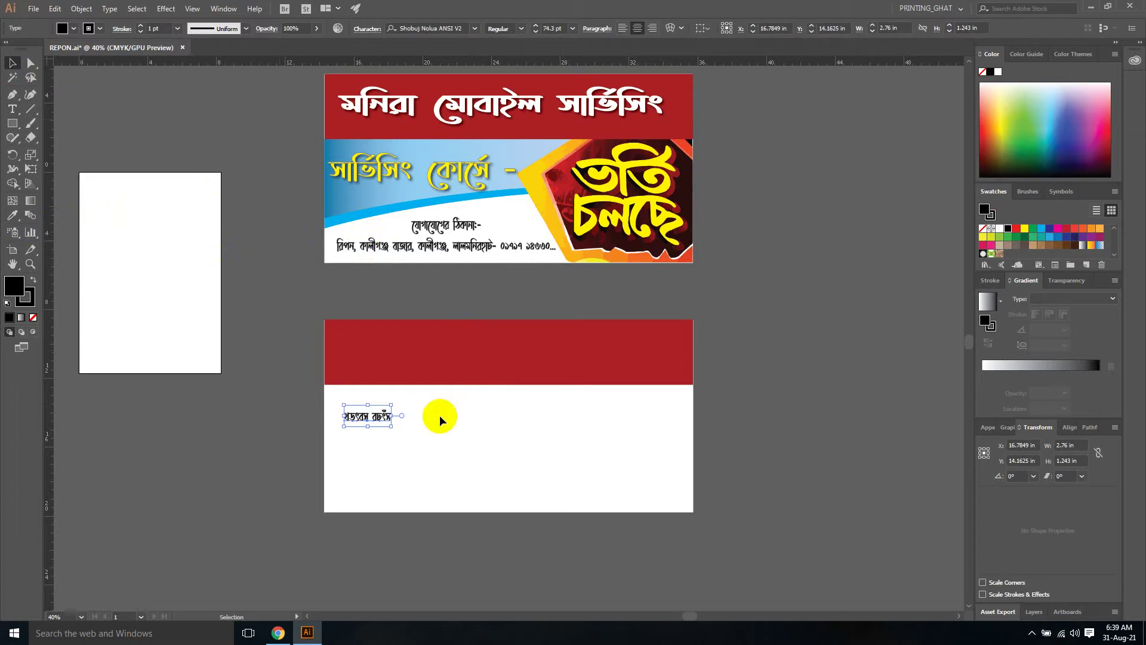
pyautogui.doubleClick(358, 416)
pyautogui.moveTo(362, 416); pyautogui.dragTo(344, 416)
pyautogui.moveTo(419, 422); pyautogui.dragTo(460, 417)
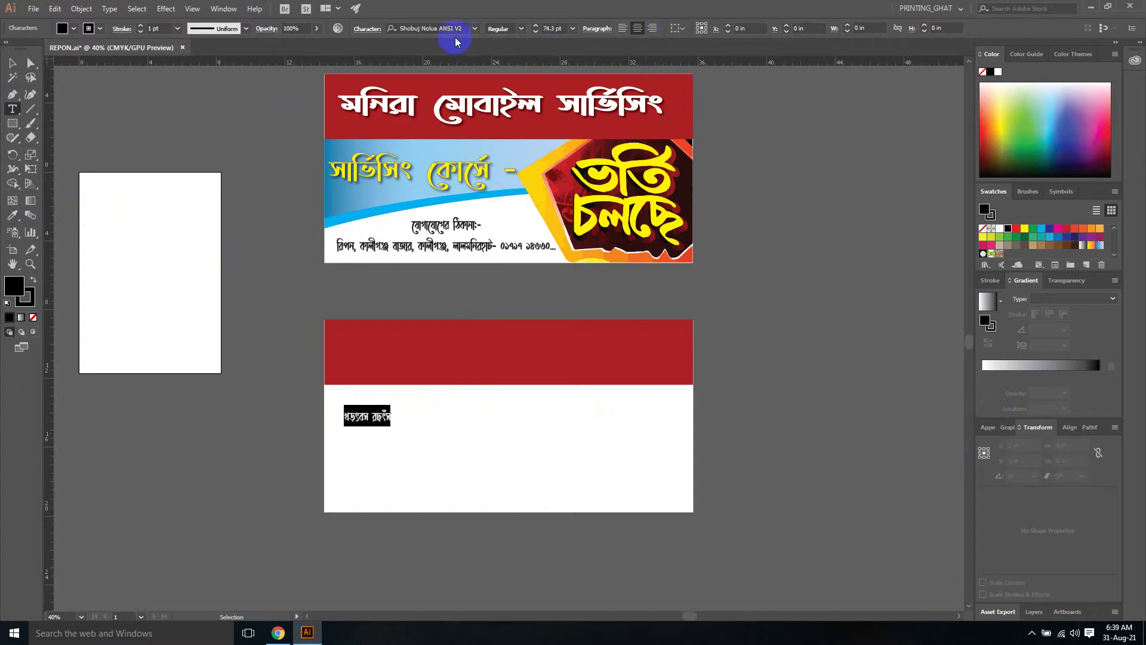
pyautogui.click(404, 29)
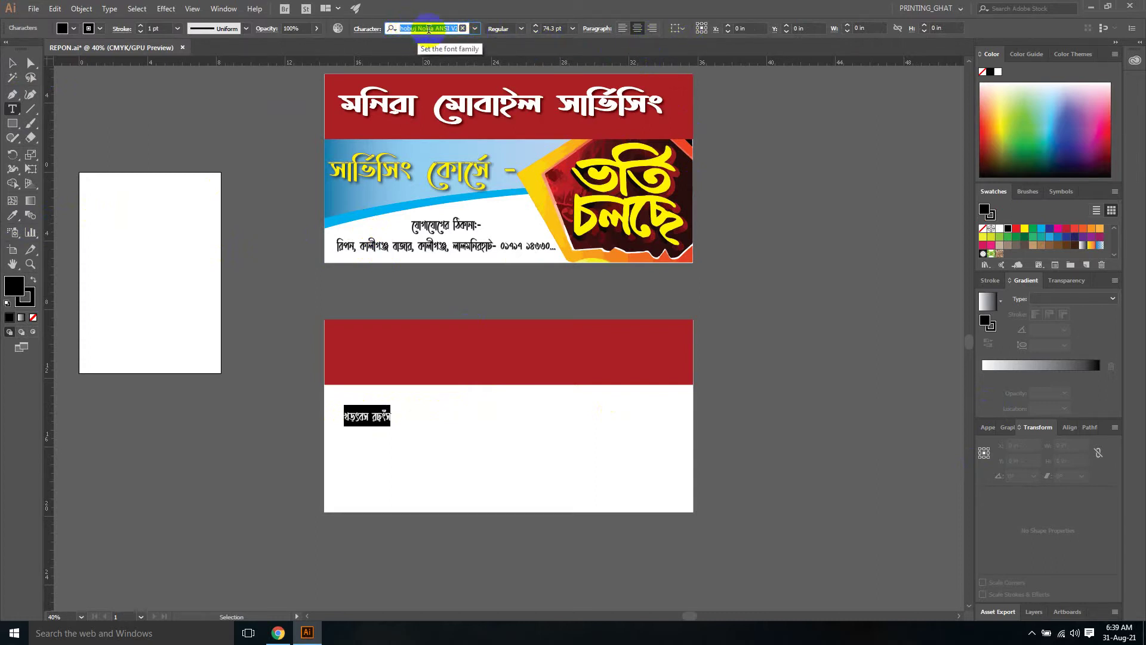
pyautogui.click(344, 415)
pyautogui.moveTo(344, 415); pyautogui.dragTo(417, 413)
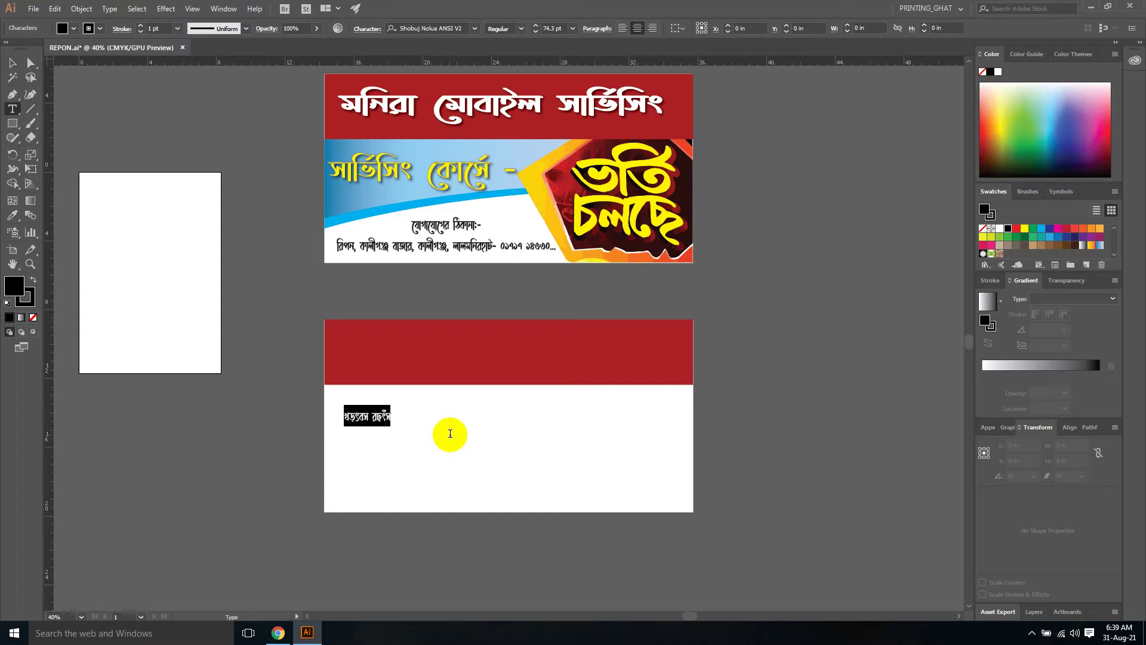
# Type 'মনিরা মোবাইল সার্ভিসিং', replacing the garbled ending with 'সেন্টার'
pyautogui.write('মনি')
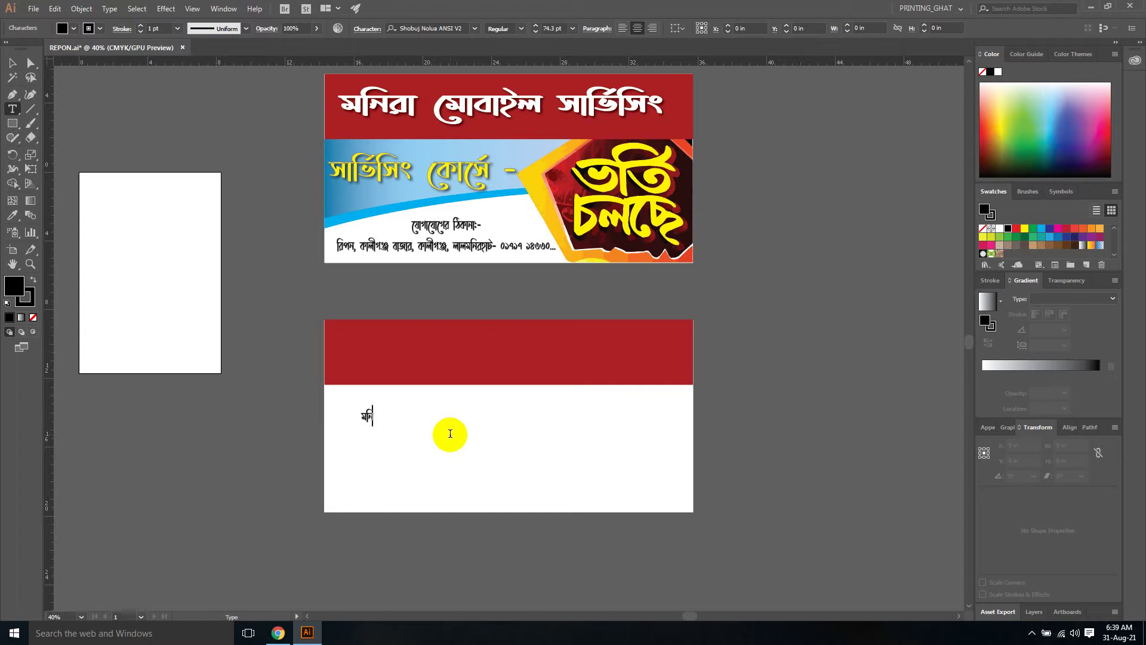
pyautogui.write('রা মোবাইল সার্ভিসিং')
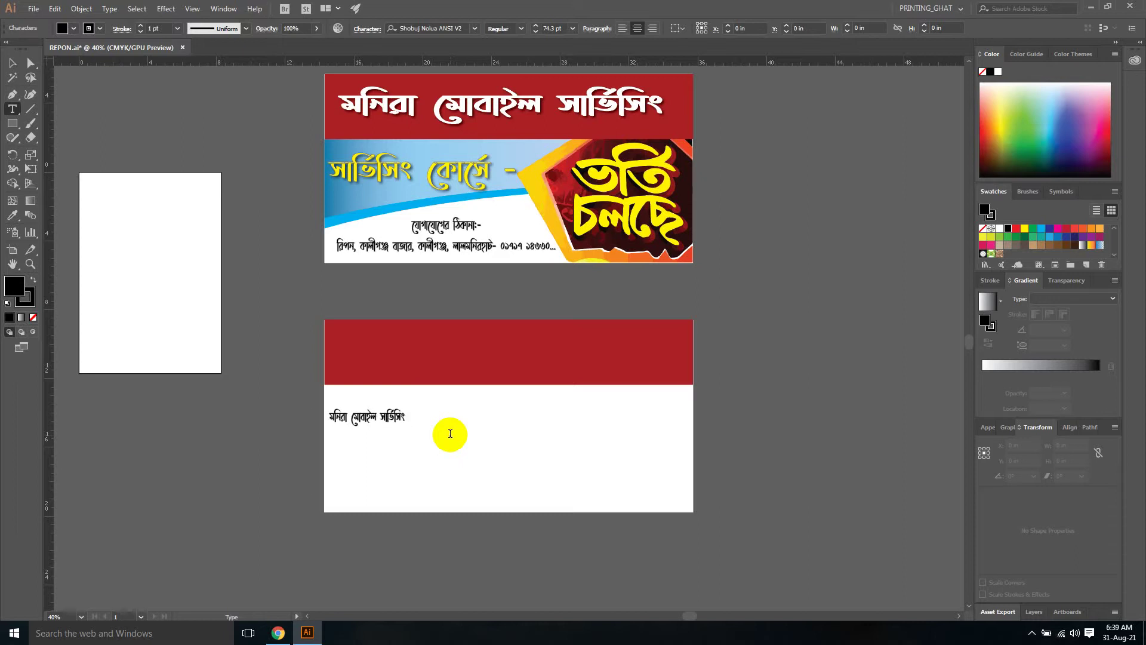
pyautogui.write(' েসসসসসসসসসসসসসসসসসসসসসর')
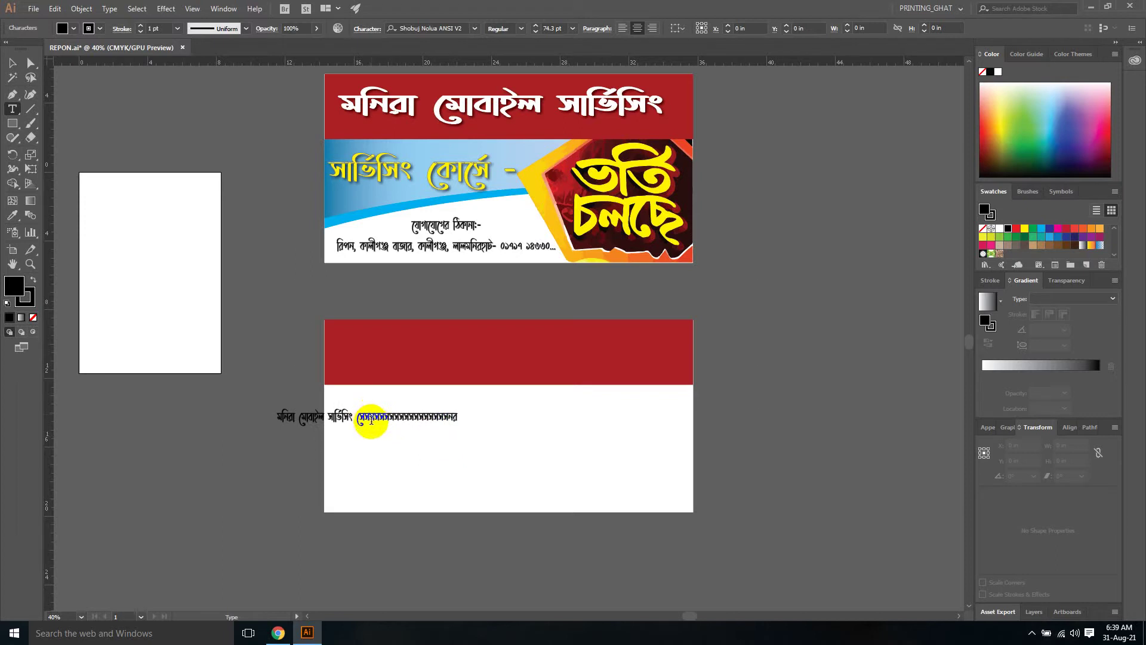
pyautogui.moveTo(365, 417); pyautogui.dragTo(611, 454)
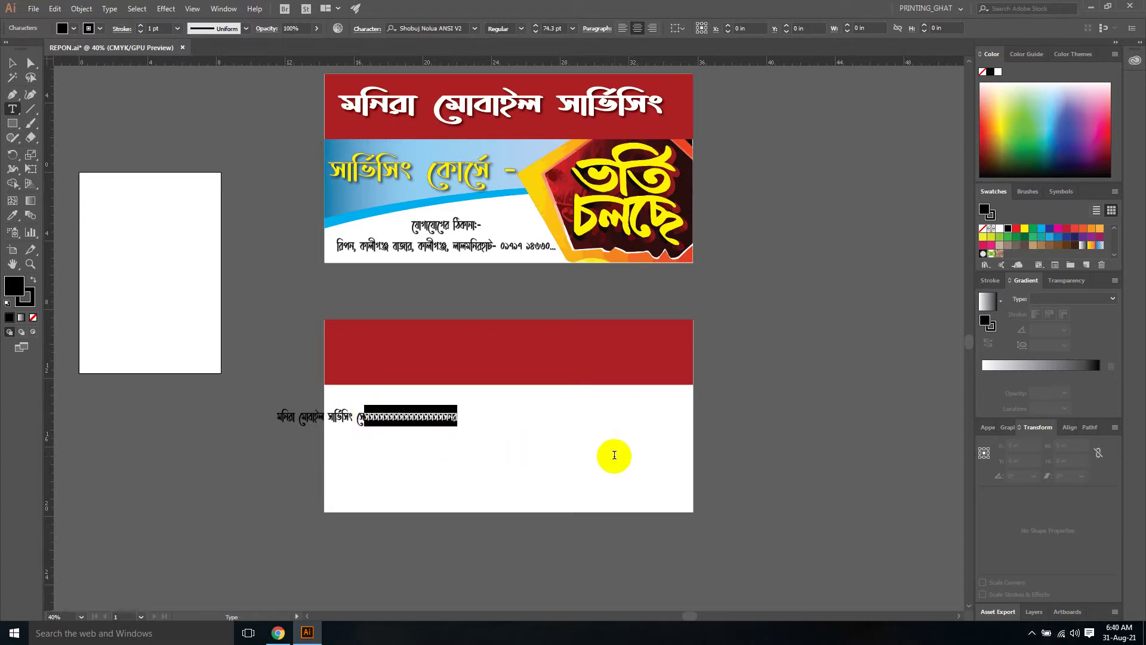
pyautogui.press('BackSpace')
pyautogui.write('সেন্টার')
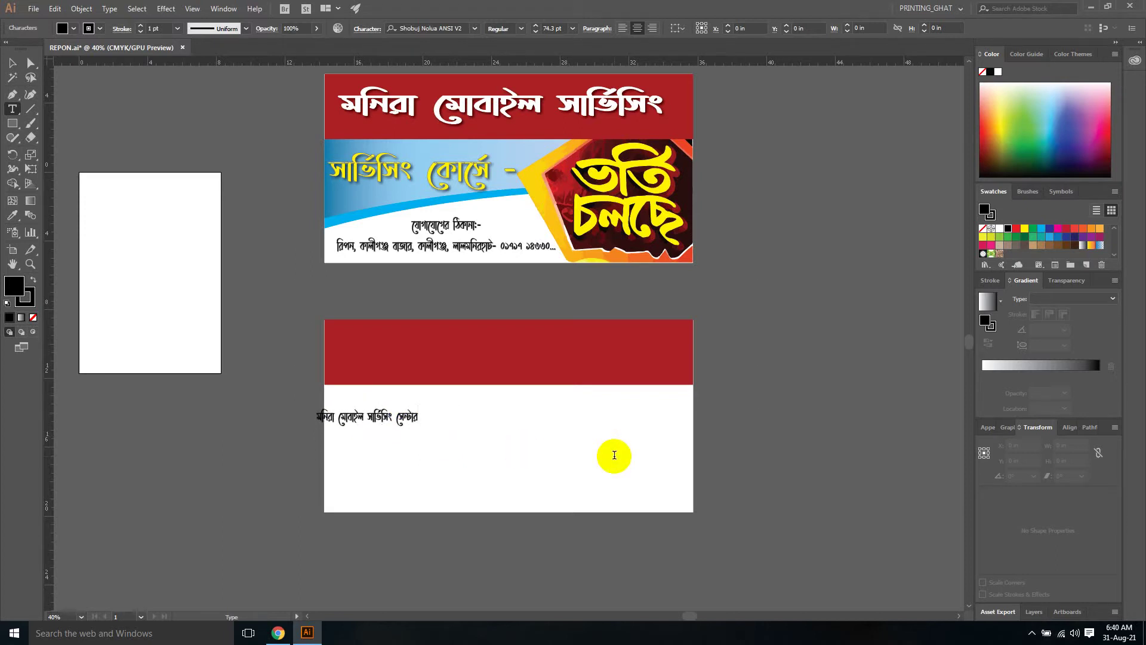
pyautogui.click(13, 63)
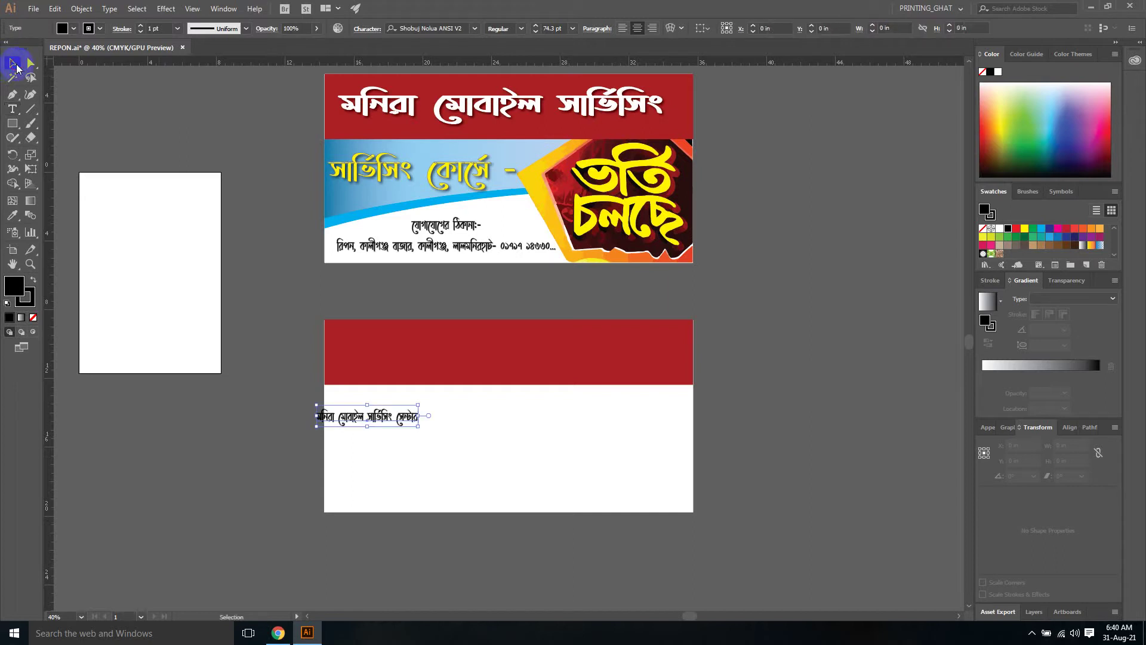
# Duplicate the text near the banner bottom and enlarge the original to about 20.12 × 3.02 in in the red bar
pyautogui.moveTo(364, 418); pyautogui.dragTo(436, 499)
pyautogui.click(387, 421)
pyautogui.moveTo(385, 420)
pyautogui.mouseDown()
pyautogui.moveTo(406, 346)
pyautogui.moveTo(446, 363)
pyautogui.mouseUp()
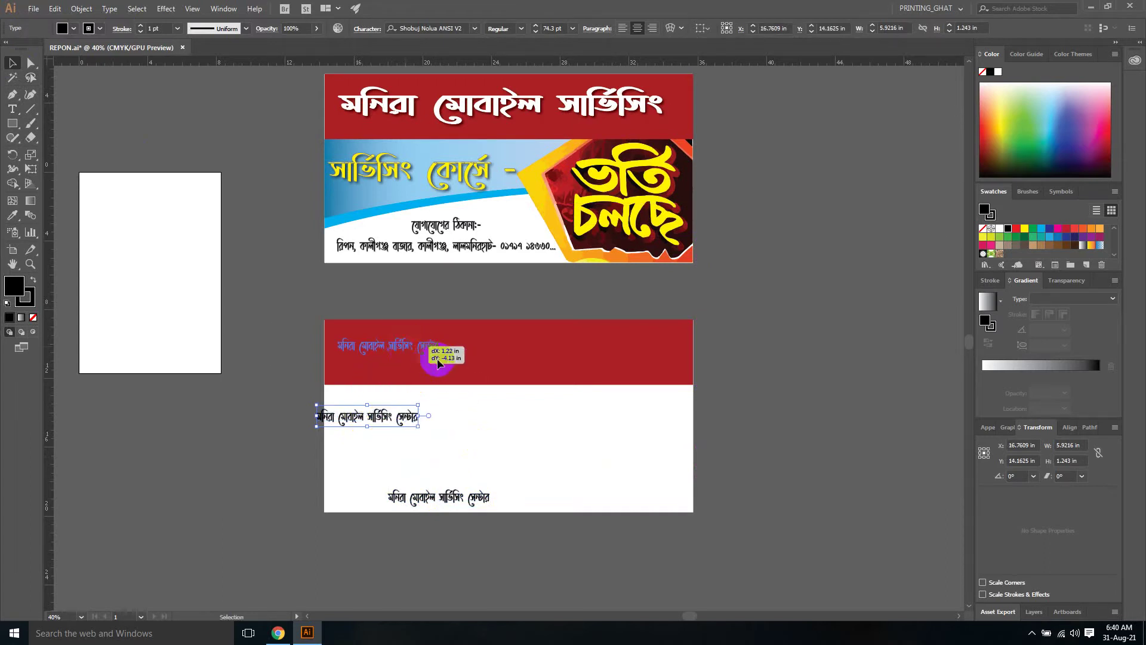
pyautogui.moveTo(446, 361); pyautogui.dragTo(684, 377)
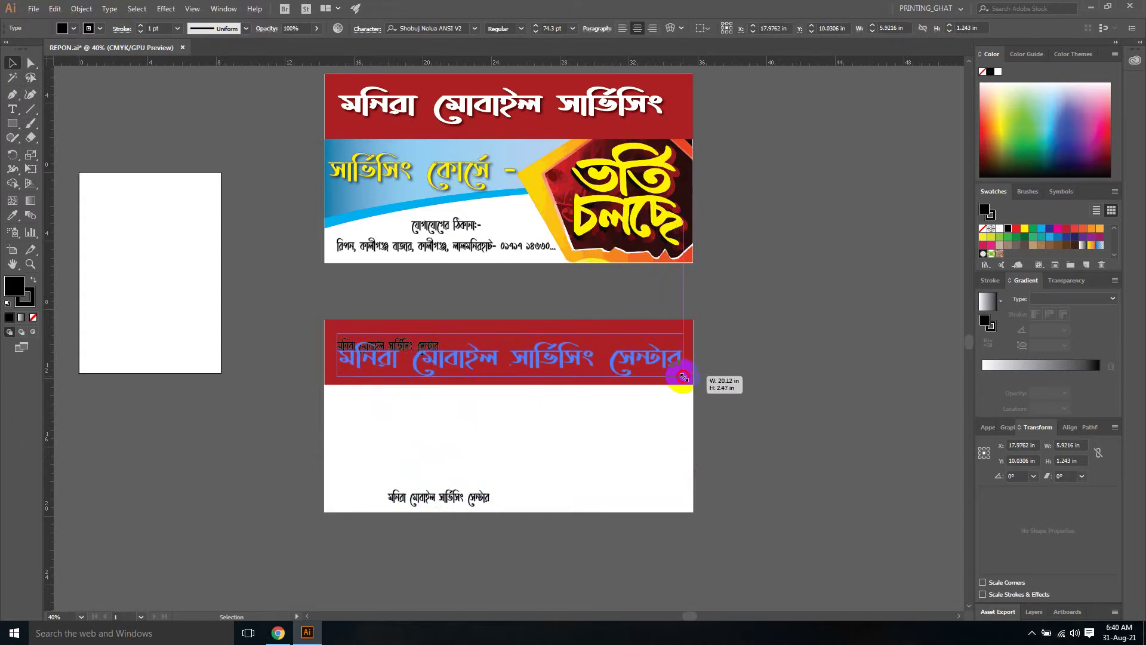
pyautogui.moveTo(683, 377); pyautogui.dragTo(684, 377)
pyautogui.moveTo(509, 334); pyautogui.dragTo(509, 325)
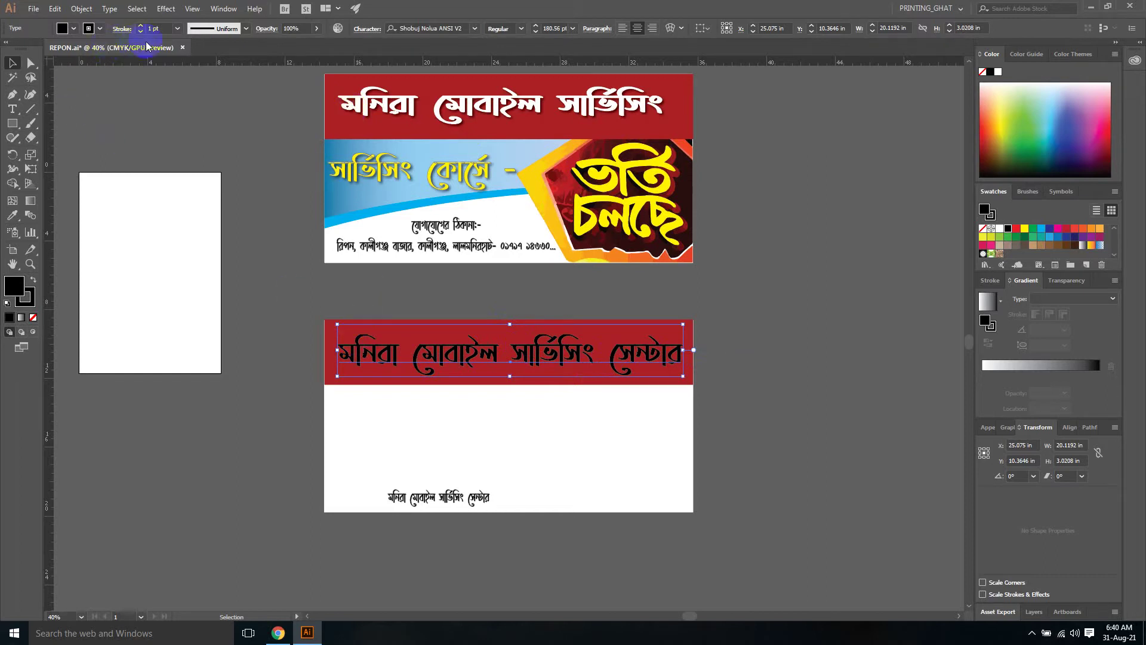
# Give the header text a white fill and a white 3 pt stroke
pyautogui.click(74, 29)
pyautogui.click(67, 57)
pyautogui.click(25, 49)
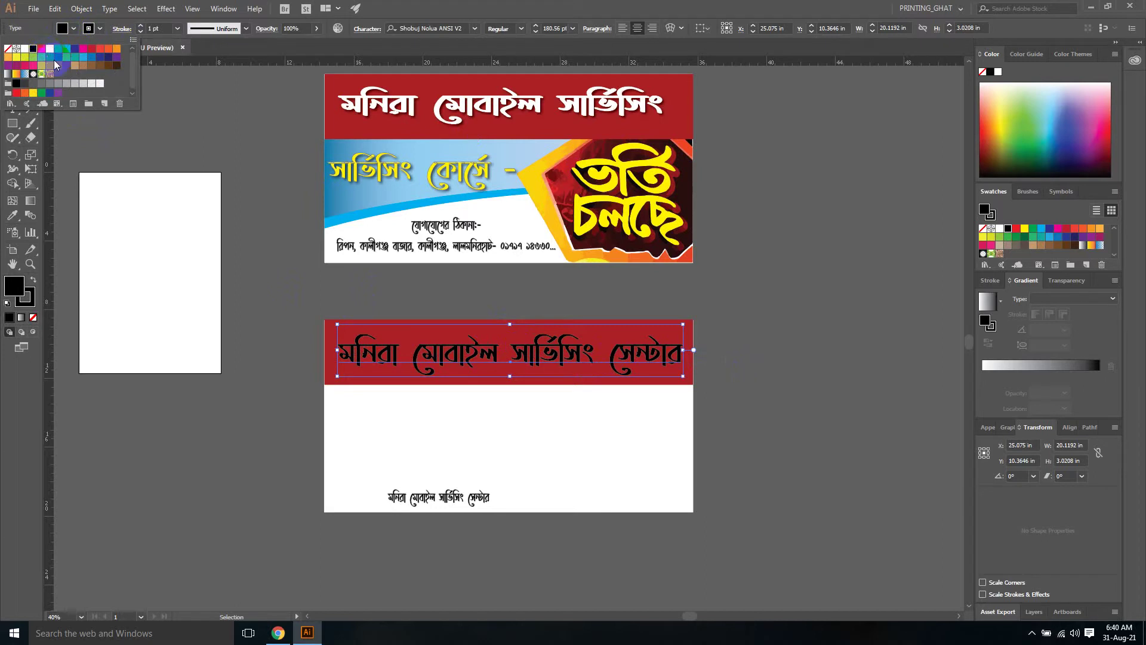
pyautogui.click(24, 49)
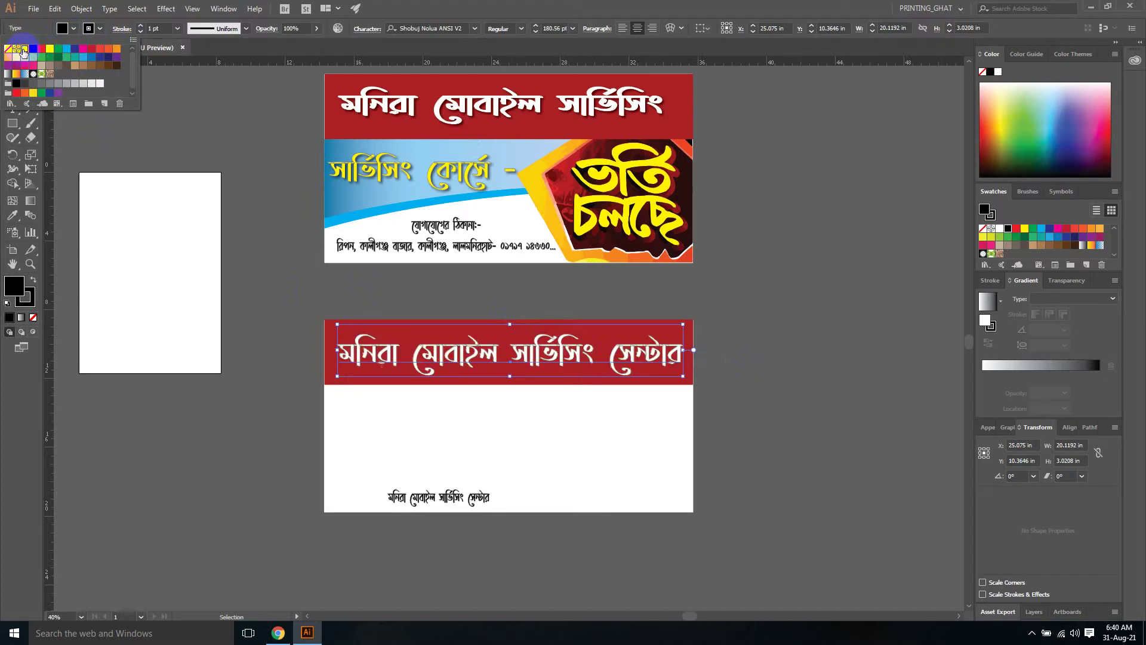
pyautogui.click(99, 29)
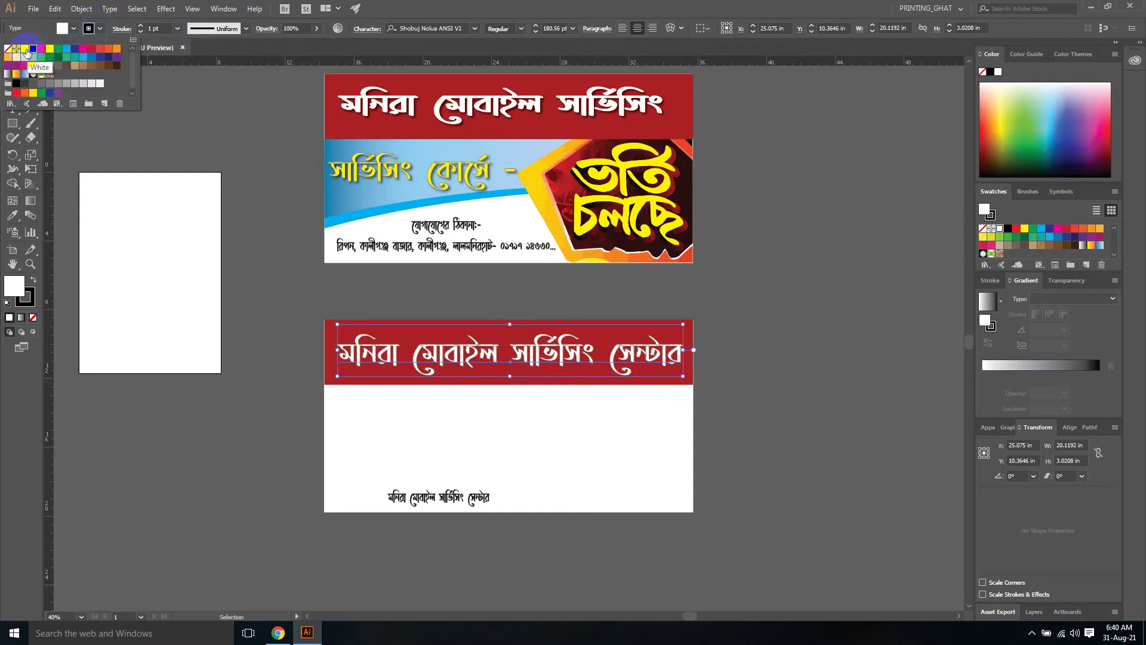
pyautogui.click(24, 51)
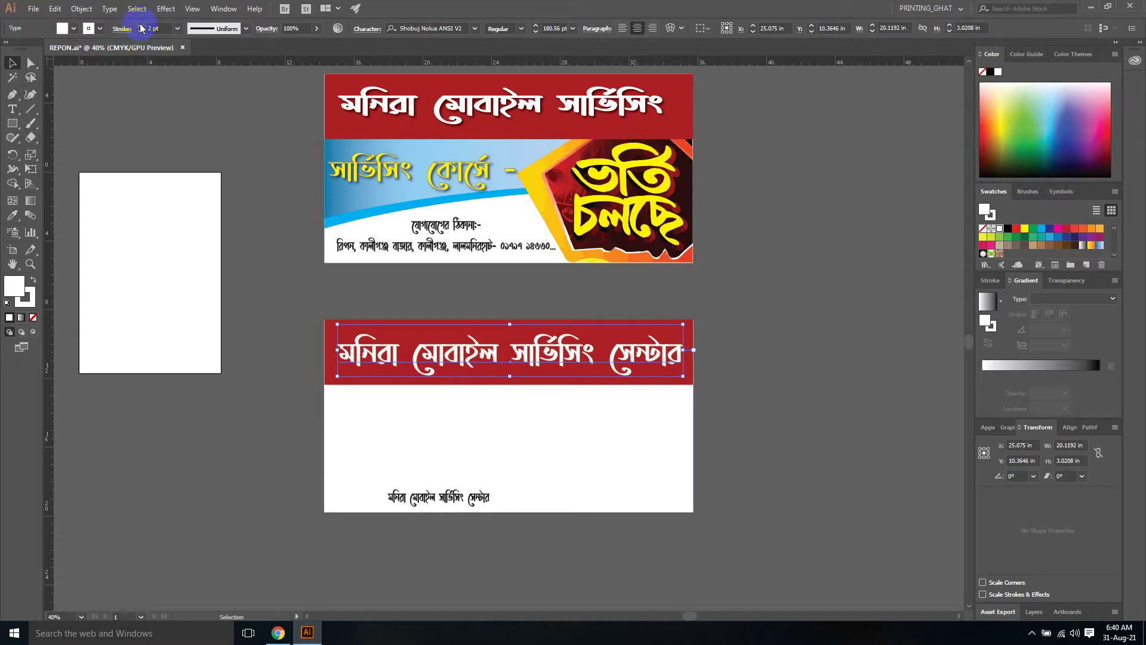
pyautogui.click(142, 26)
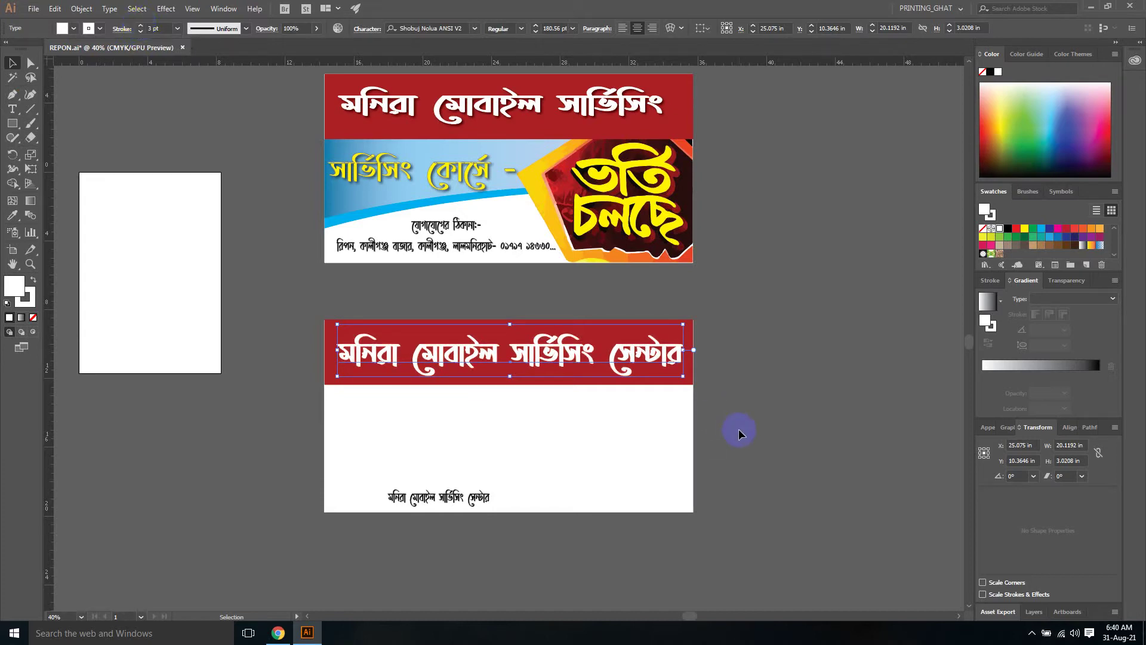
# Deselect to check the white header text, then reselect it and browse the Effect menu
pyautogui.click(795, 416)
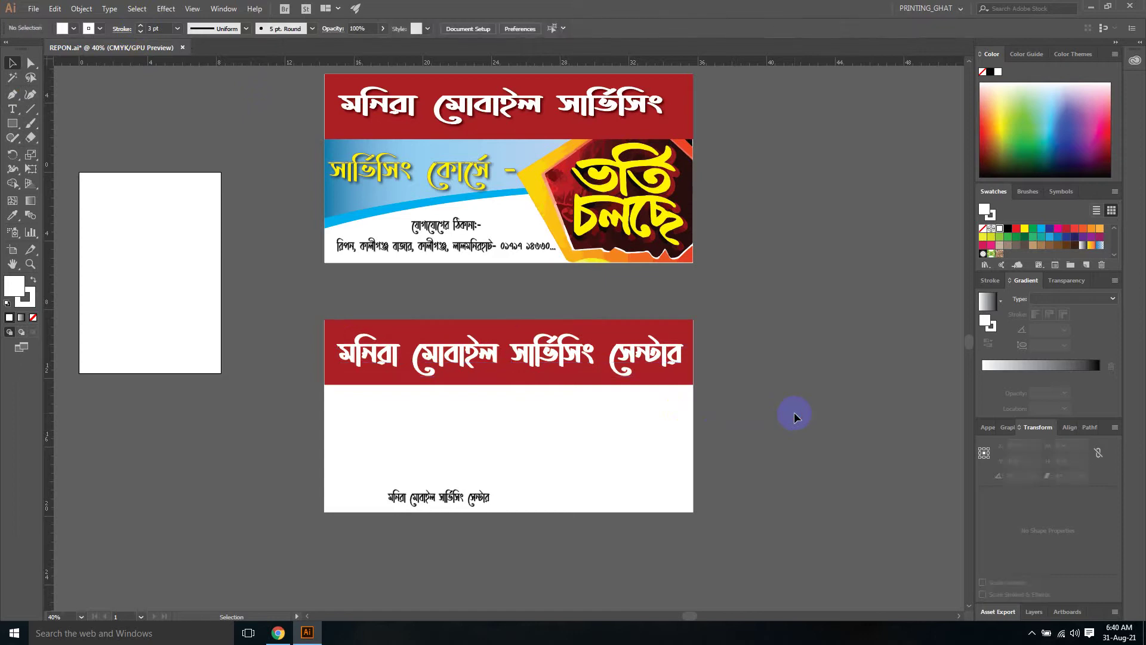
pyautogui.click(485, 364)
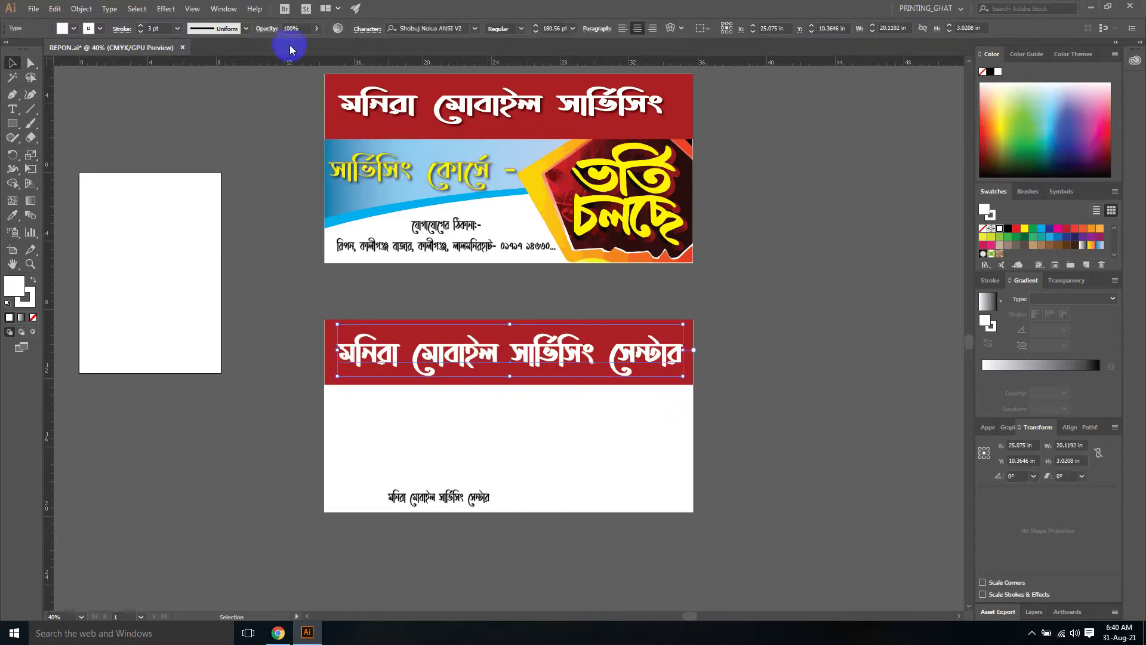
pyautogui.click(704, 388)
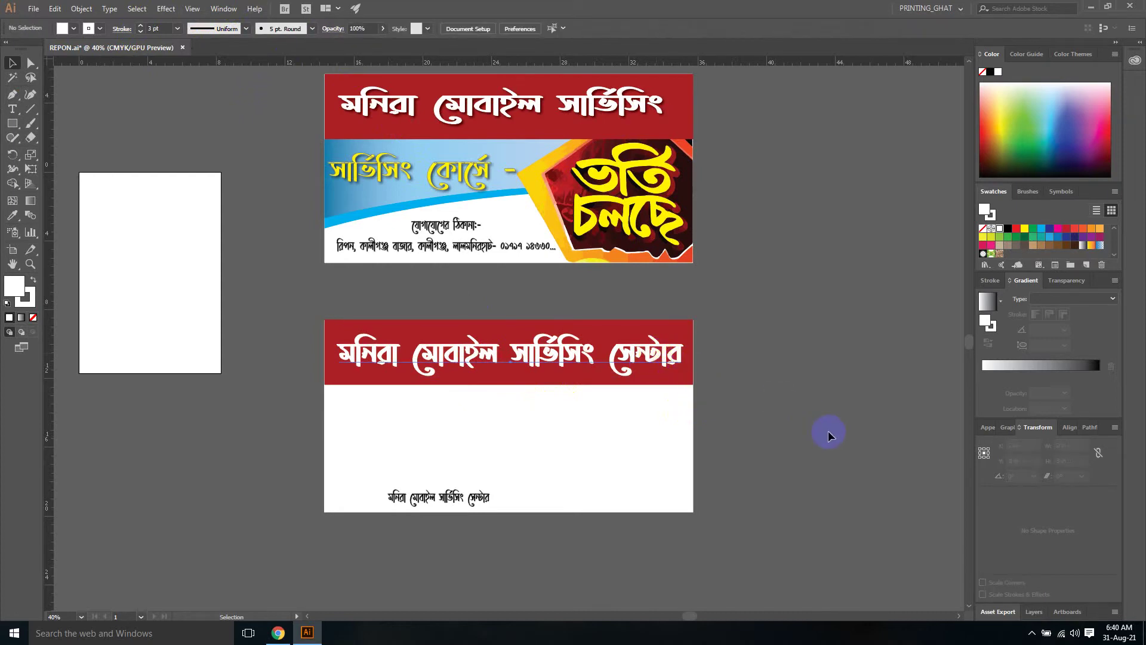
pyautogui.hotkey('ctrl', 'z')
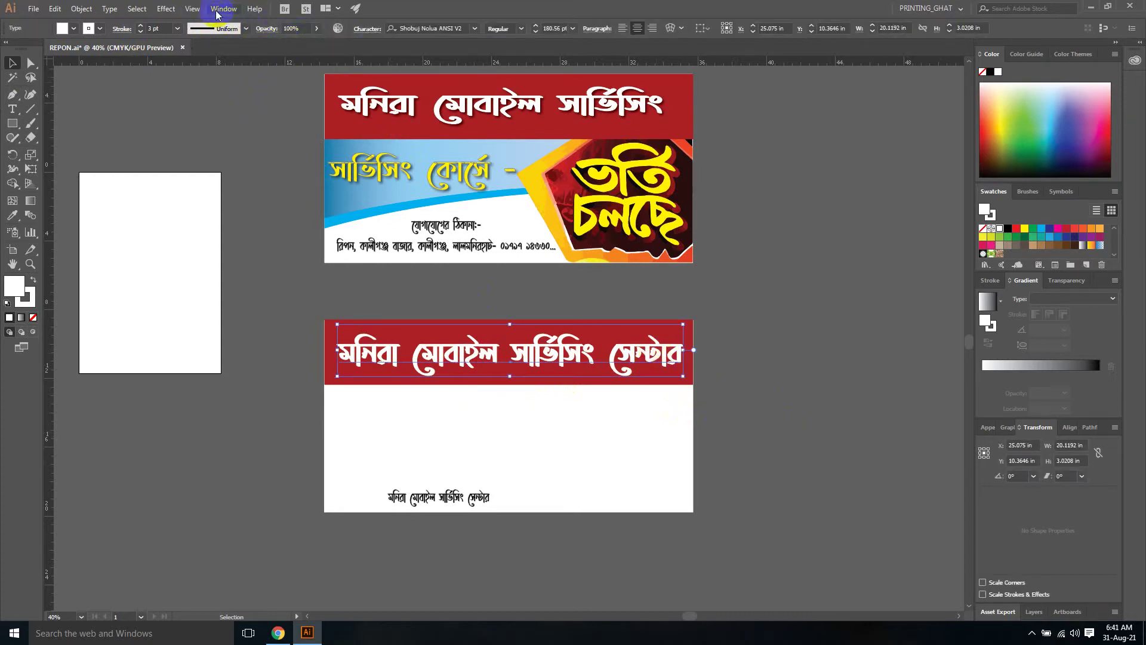
pyautogui.click(216, 10)
pyautogui.click(216, 9)
pyautogui.click(164, 9)
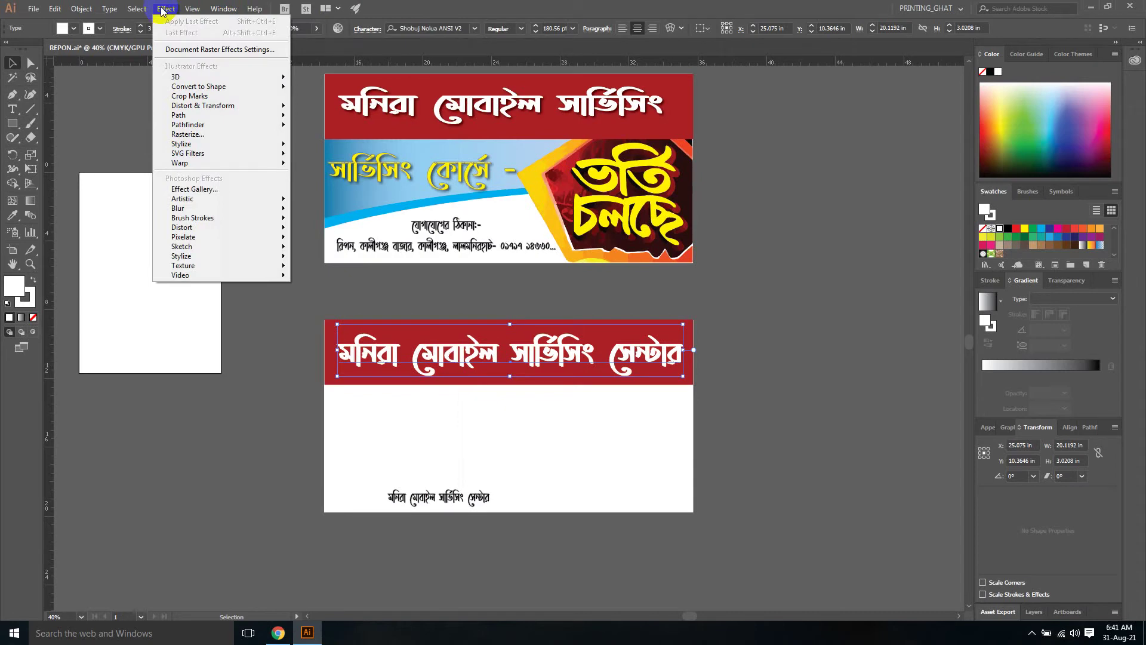
pyautogui.moveTo(182, 143)
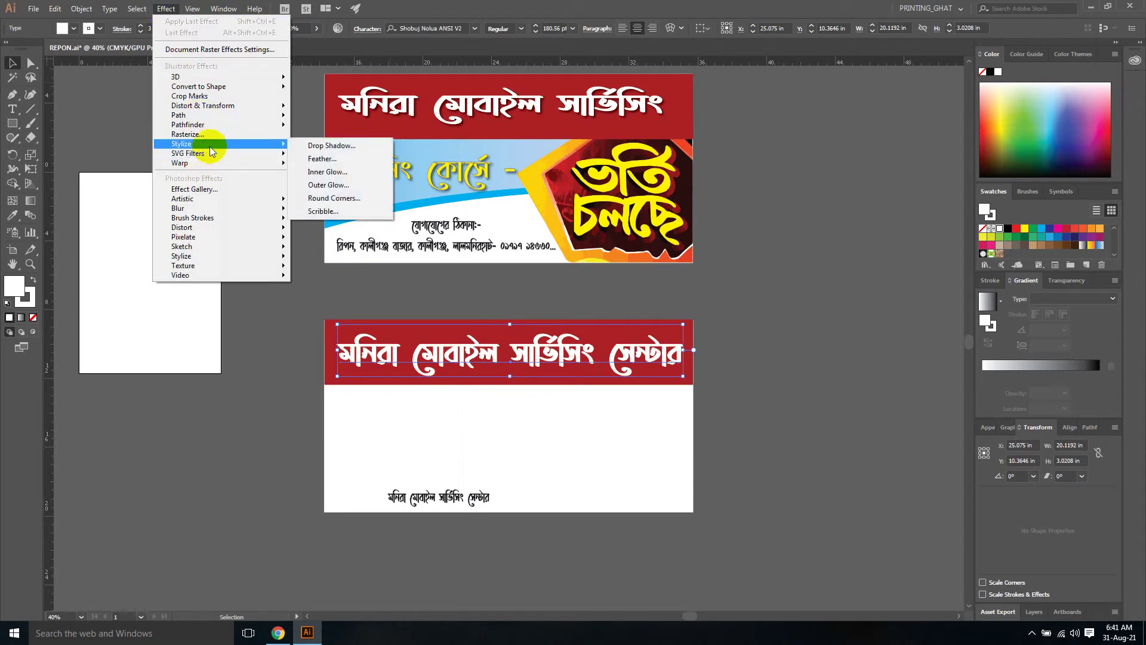
# Apply a Multiply 75% drop shadow with 0.1 in offsets and 0.07 in blur
pyautogui.click(324, 149)
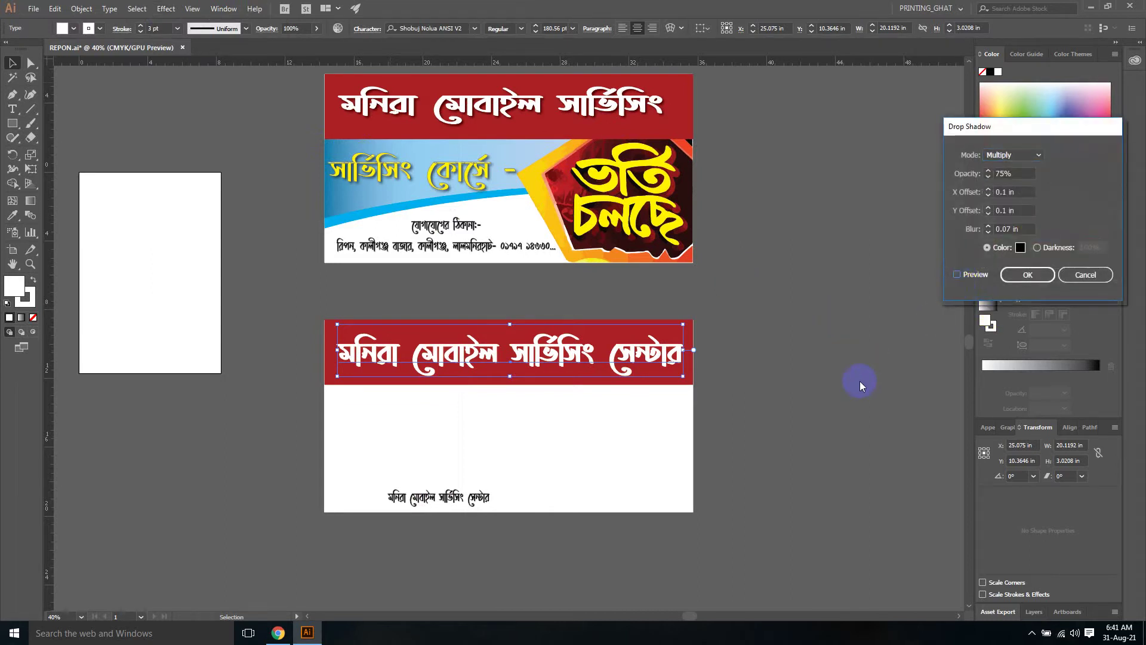
pyautogui.press('space')
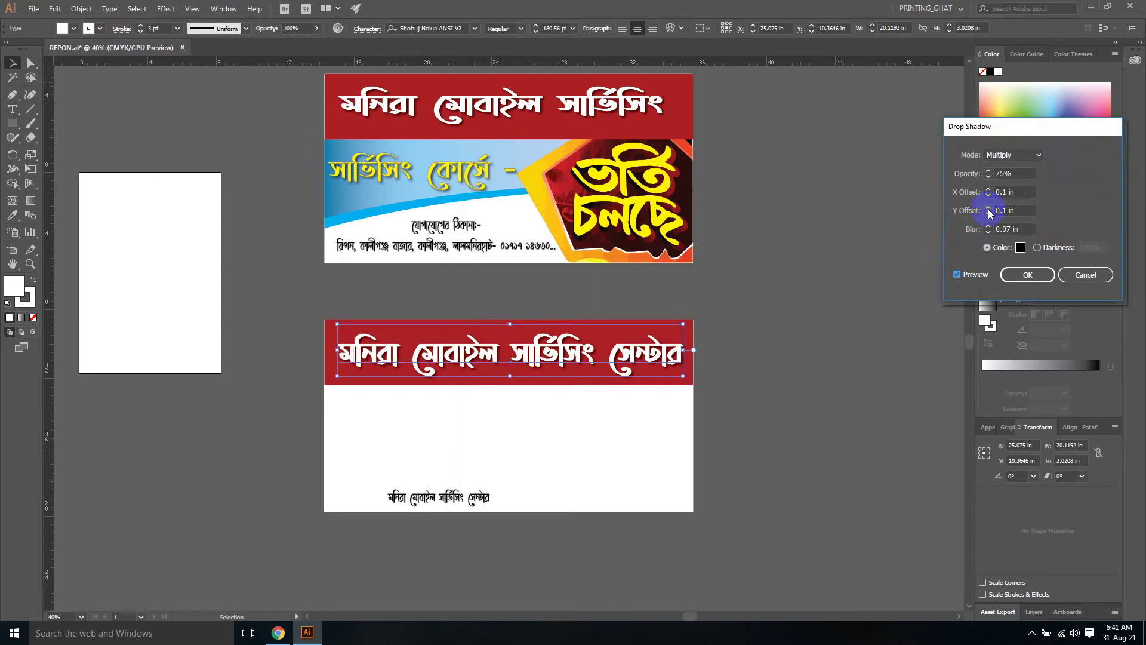
pyautogui.click(1030, 275)
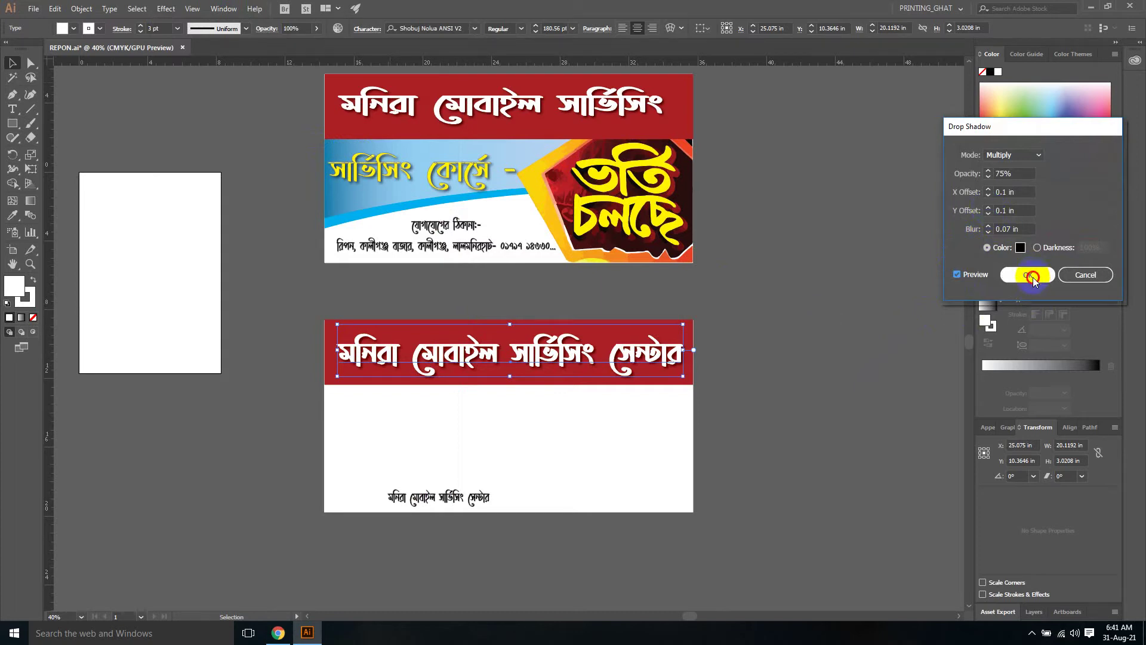
pyautogui.click(778, 461)
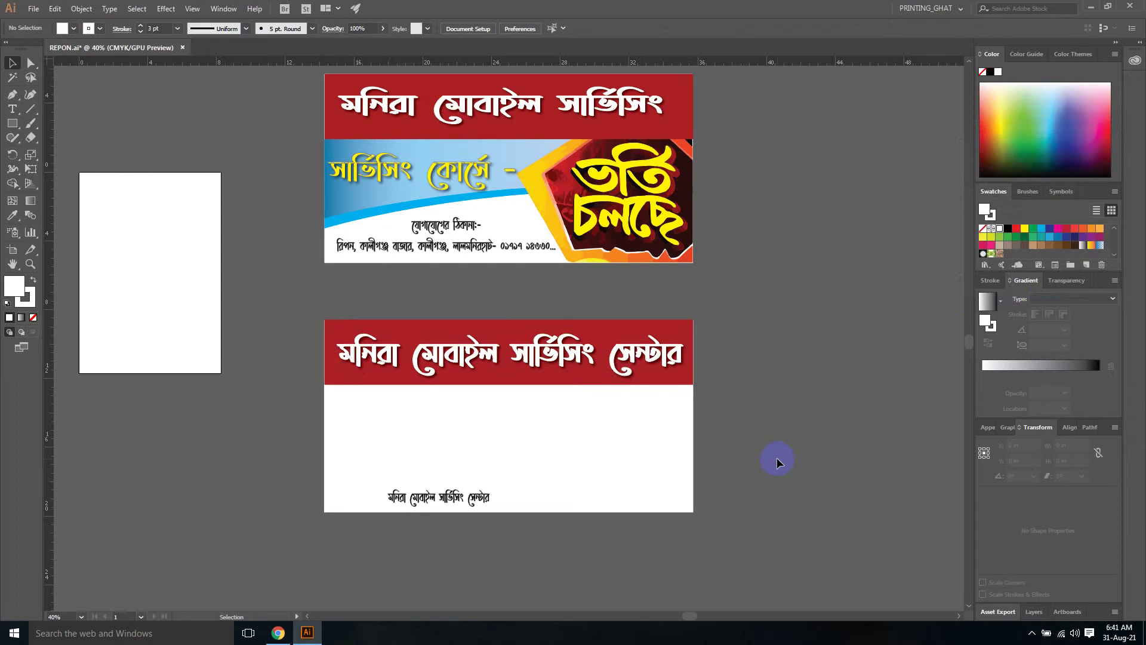
pyautogui.click(356, 215)
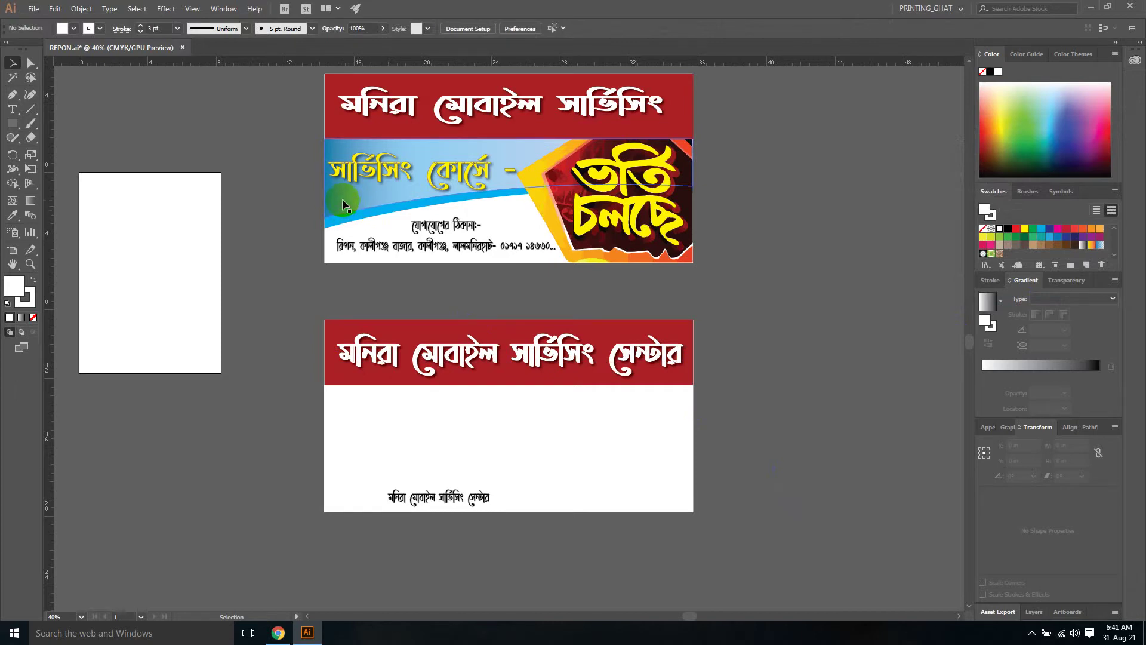
pyautogui.click(349, 476)
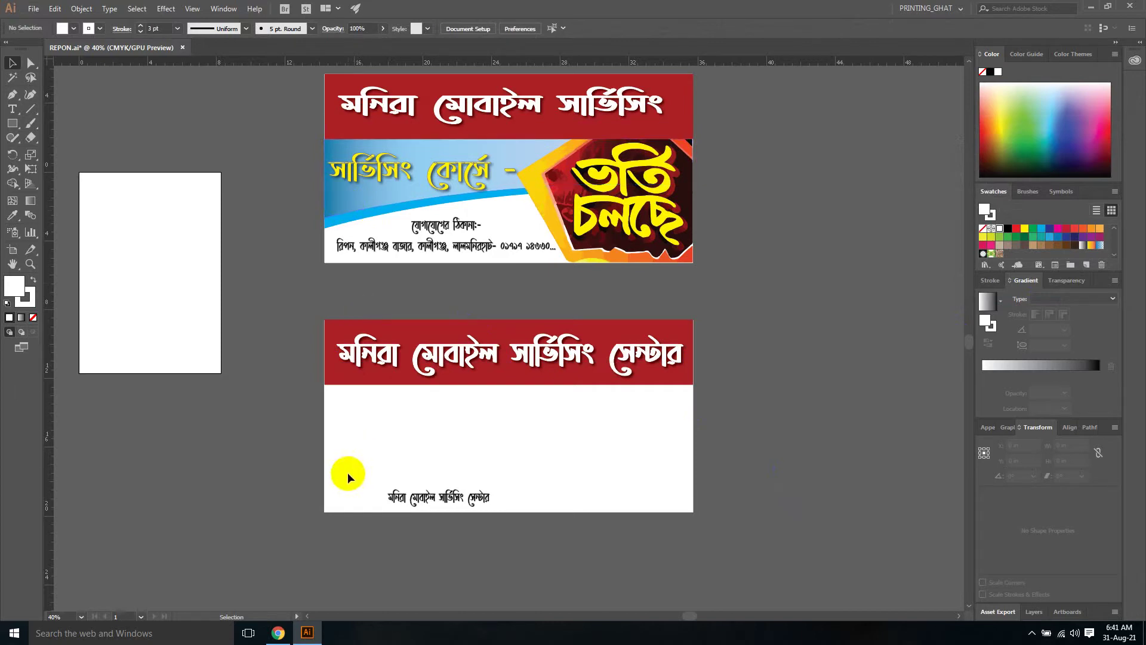
# Draw a closed Pen-tool wave from the banner's left edge, curving right and up under the red header
pyautogui.click(13, 96)
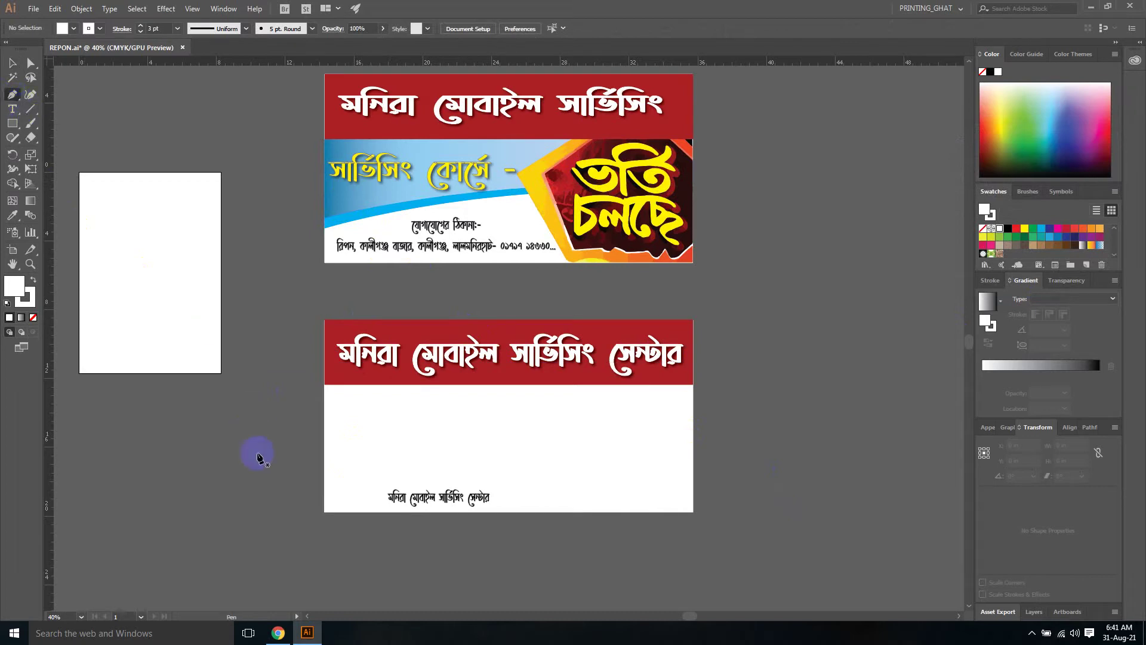
pyautogui.click(325, 473)
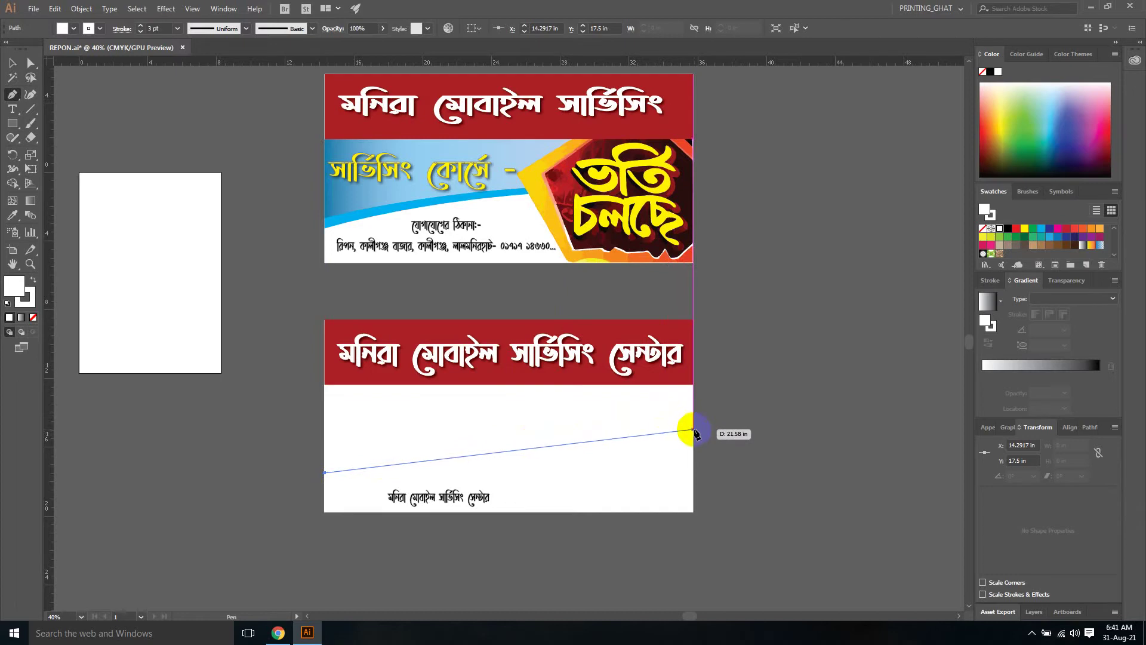
pyautogui.moveTo(694, 429); pyautogui.dragTo(892, 455)
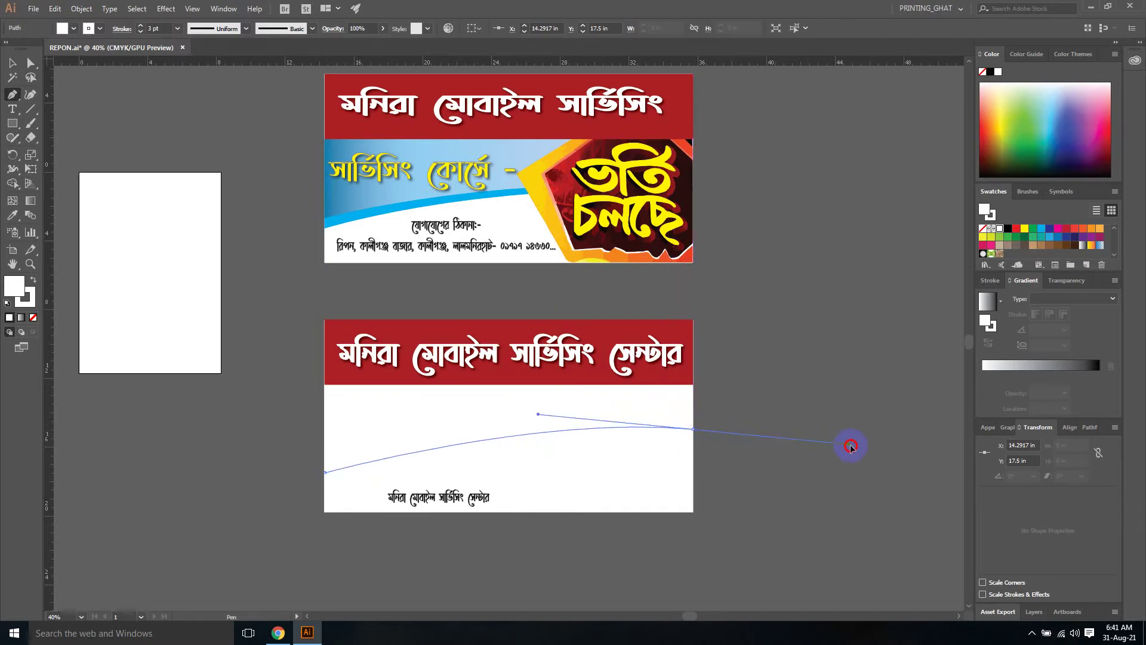
pyautogui.moveTo(892, 455); pyautogui.dragTo(864, 441)
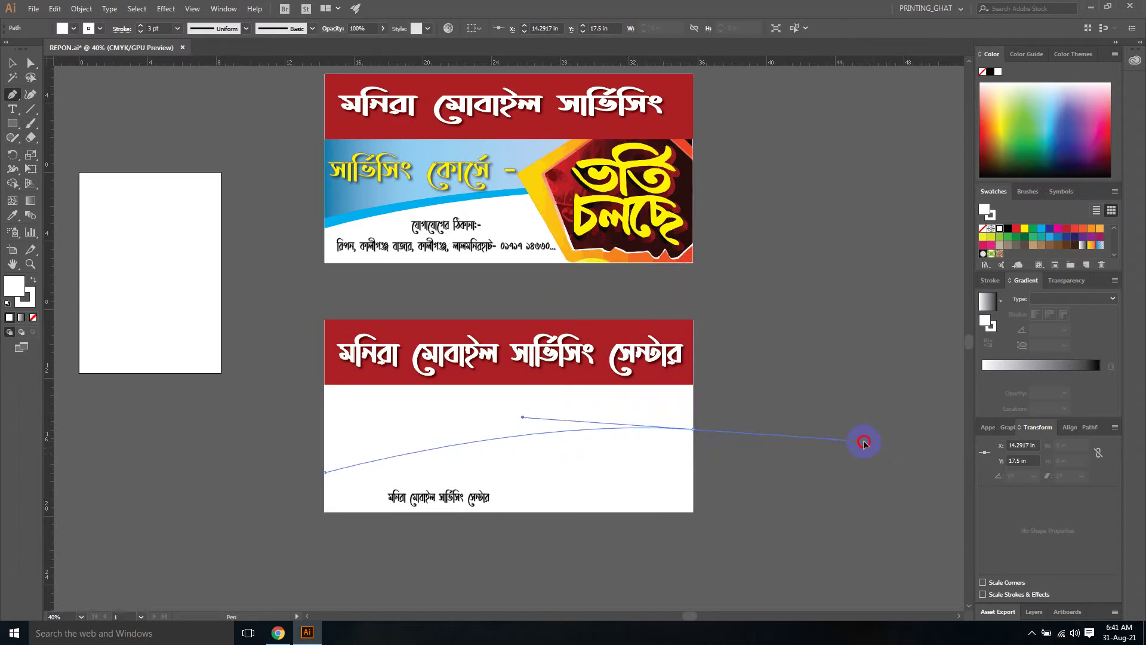
pyautogui.click(693, 429)
pyautogui.moveTo(693, 429); pyautogui.dragTo(694, 387)
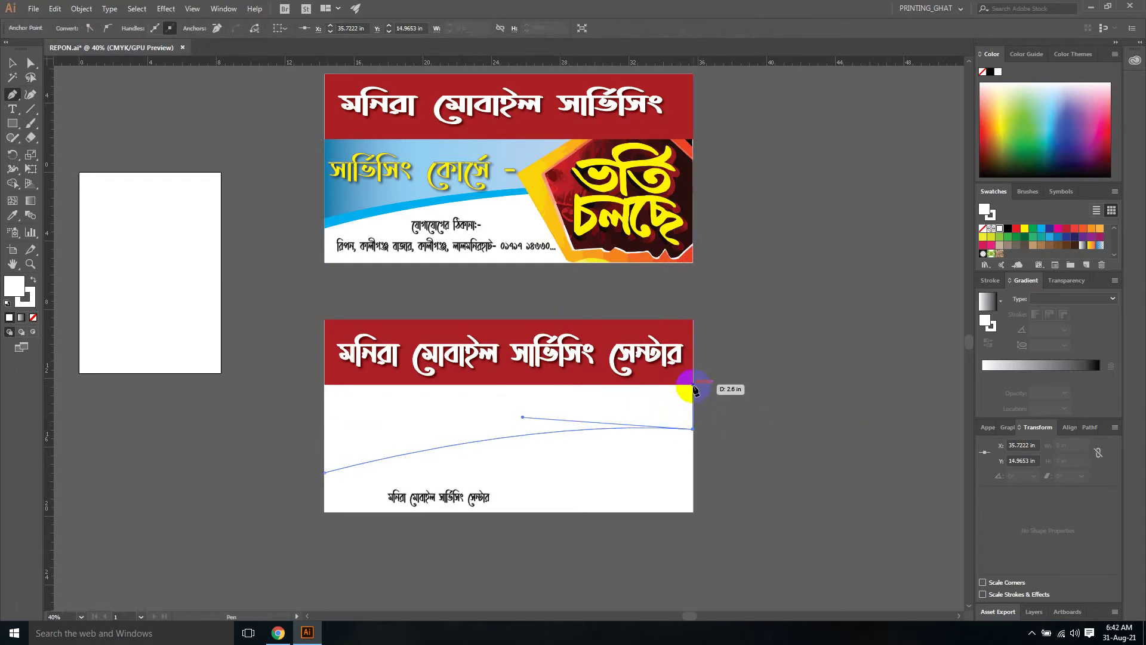
pyautogui.moveTo(694, 389); pyautogui.dragTo(693, 384)
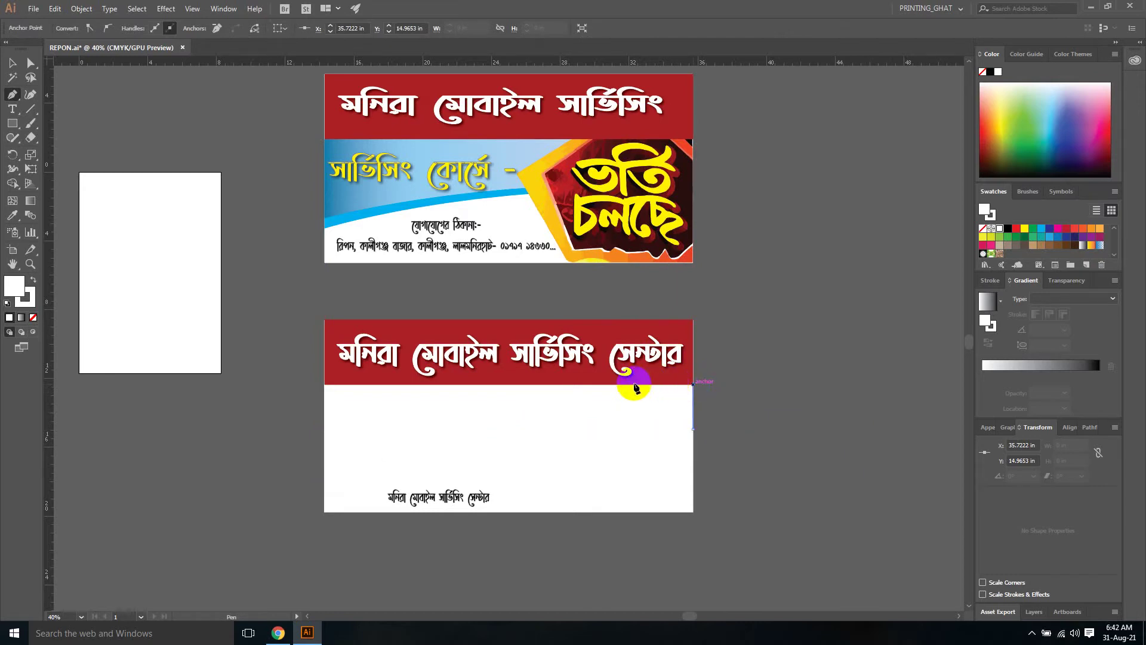
pyautogui.click(326, 385)
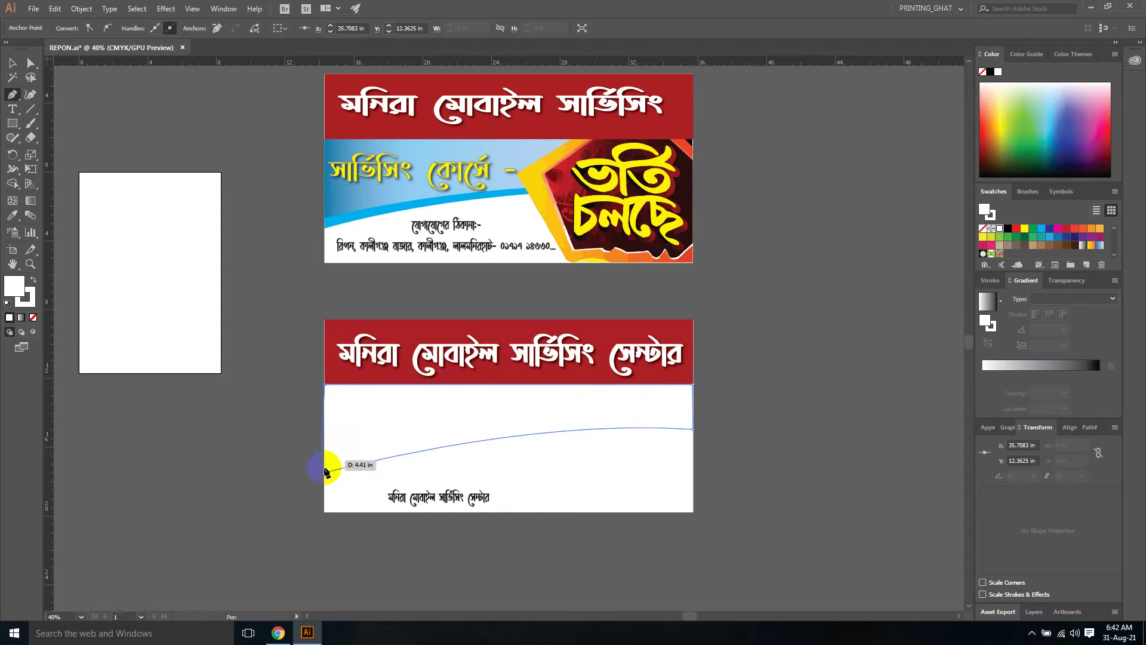
pyautogui.click(326, 472)
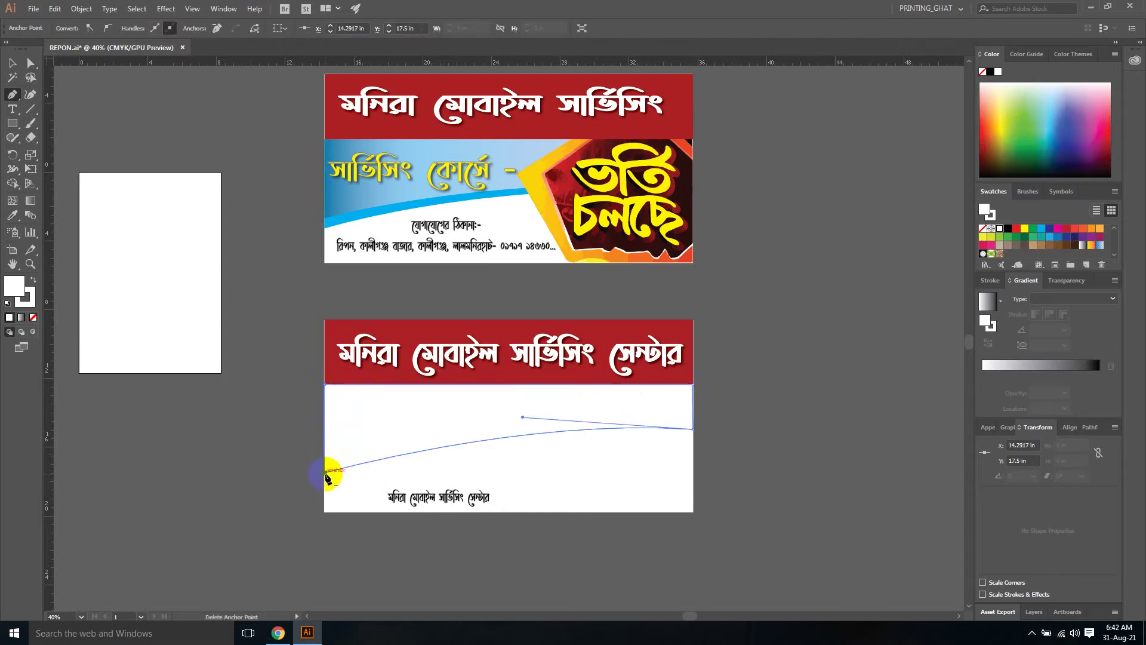
pyautogui.click(13, 63)
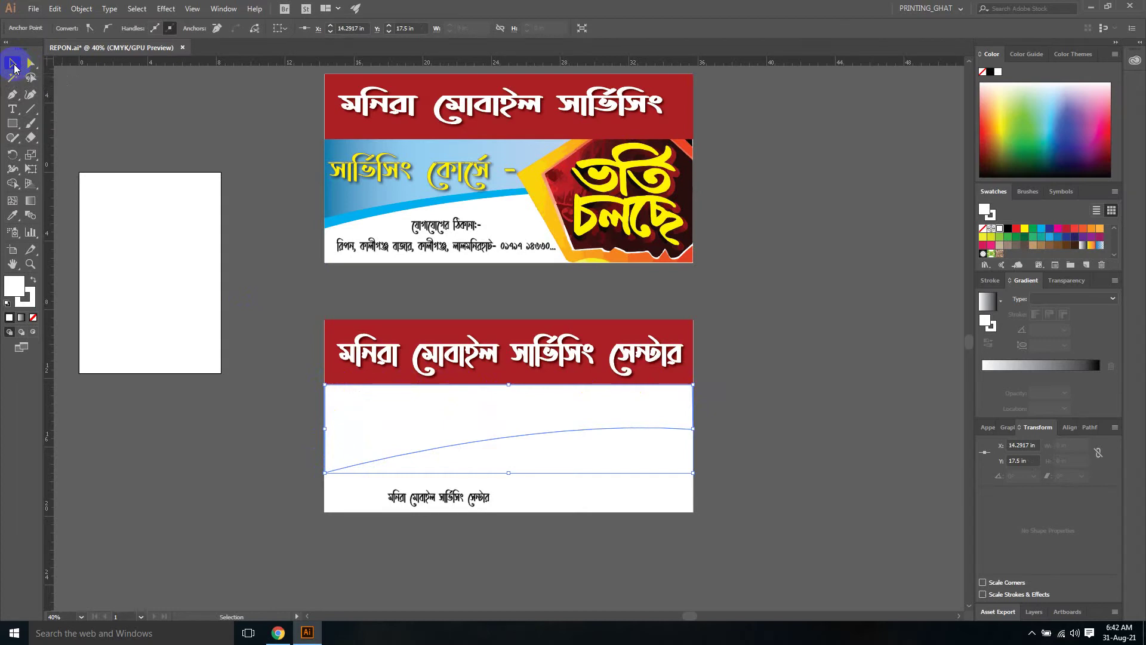
# Fill the wave shape with CMYK Cyan and set its stroke to None
pyautogui.click(1042, 230)
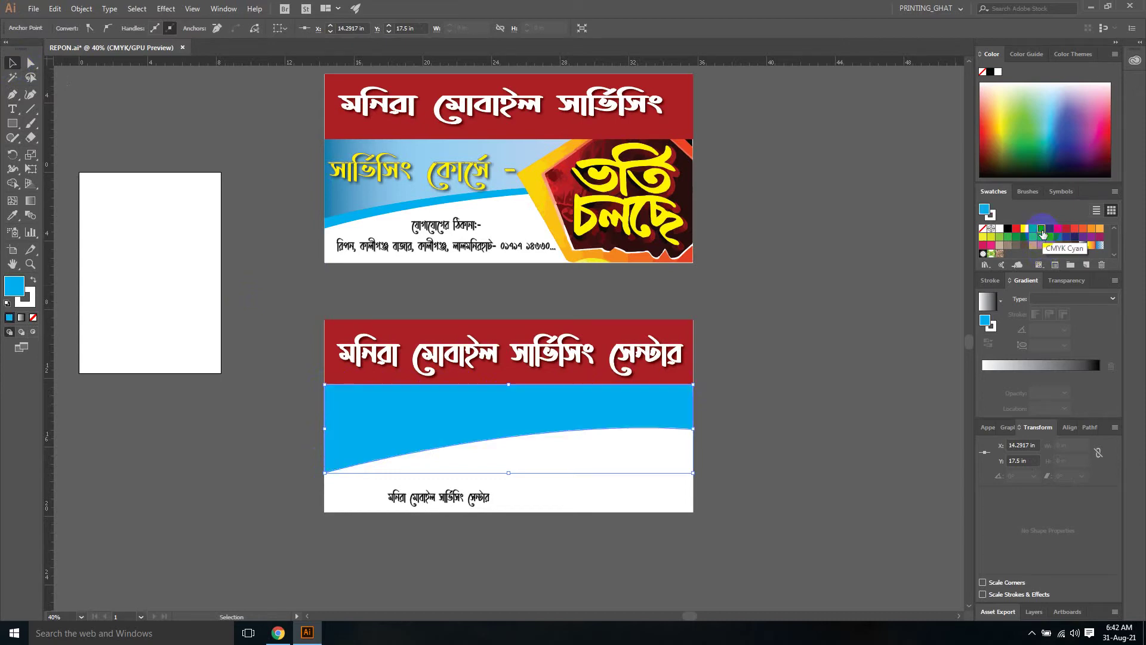
pyautogui.click(778, 431)
pyautogui.click(631, 404)
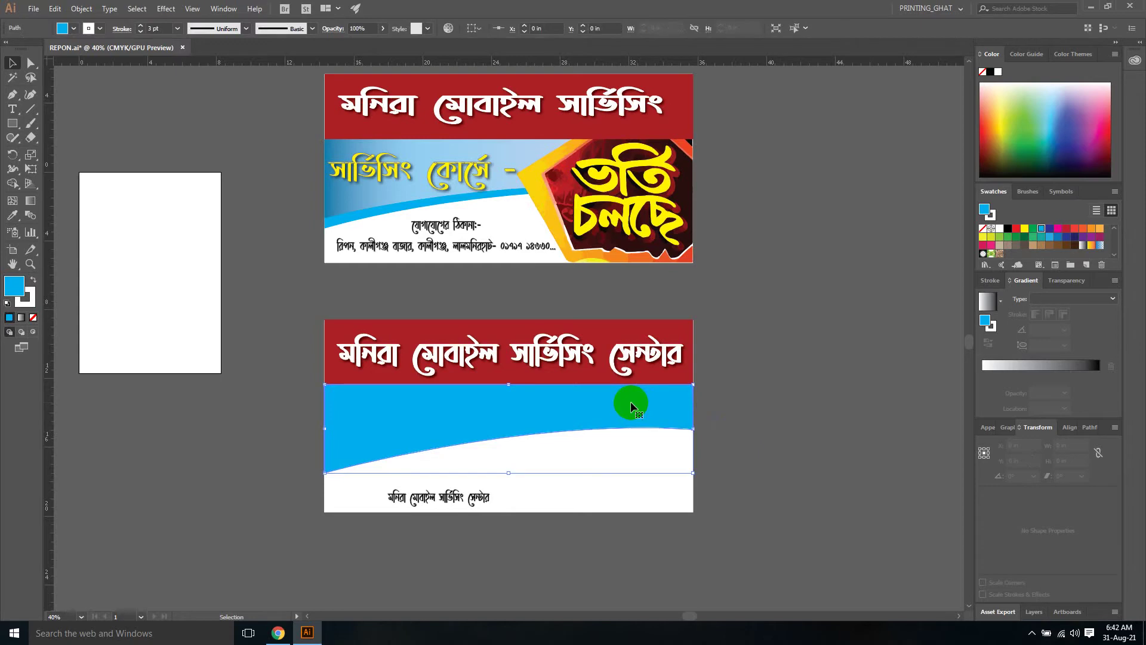
pyautogui.click(100, 28)
pyautogui.click(8, 49)
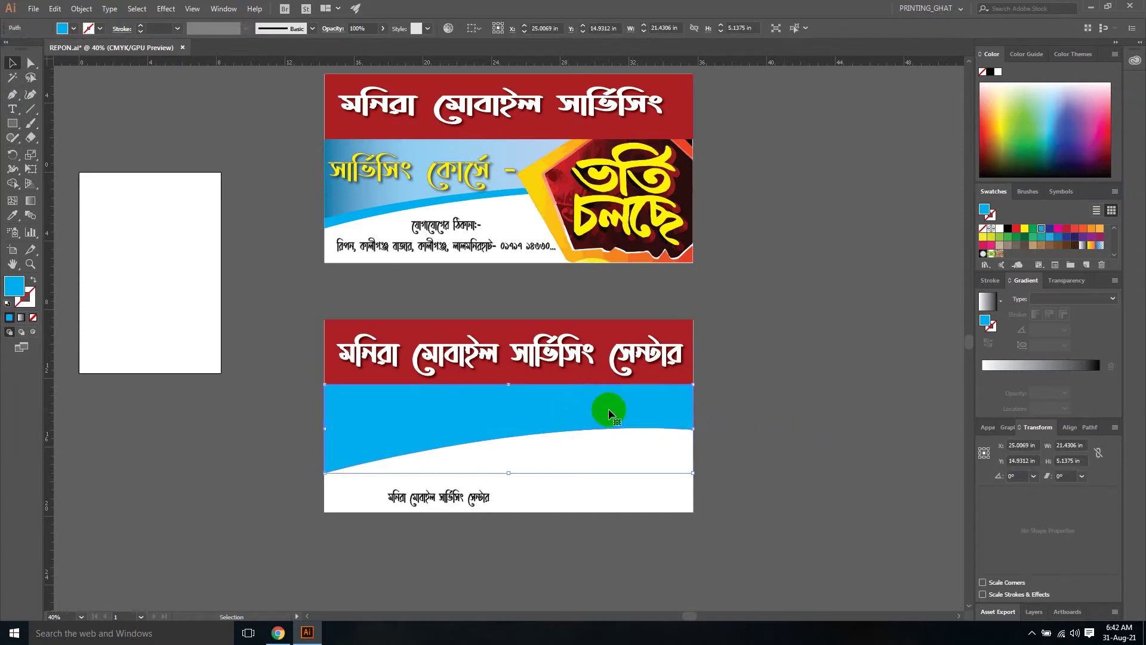
pyautogui.click(33, 203)
# Copy and paste the cyan wave, then move the copy down-left past the artboard's left edge
pyautogui.click(53, 10)
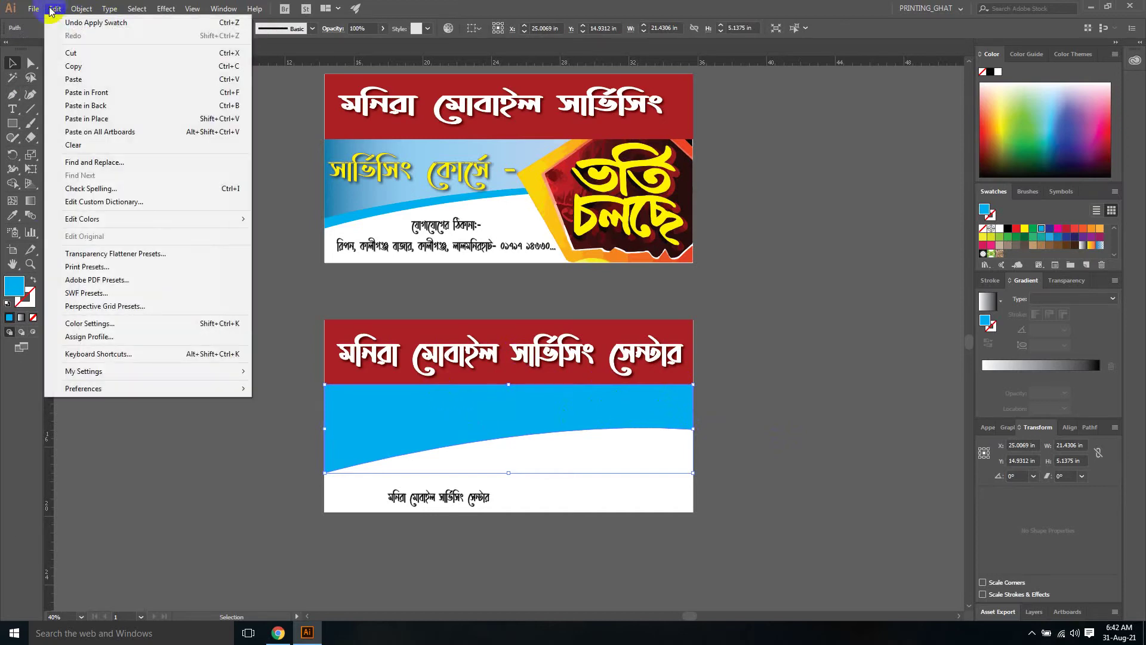
pyautogui.click(60, 71)
pyautogui.click(265, 475)
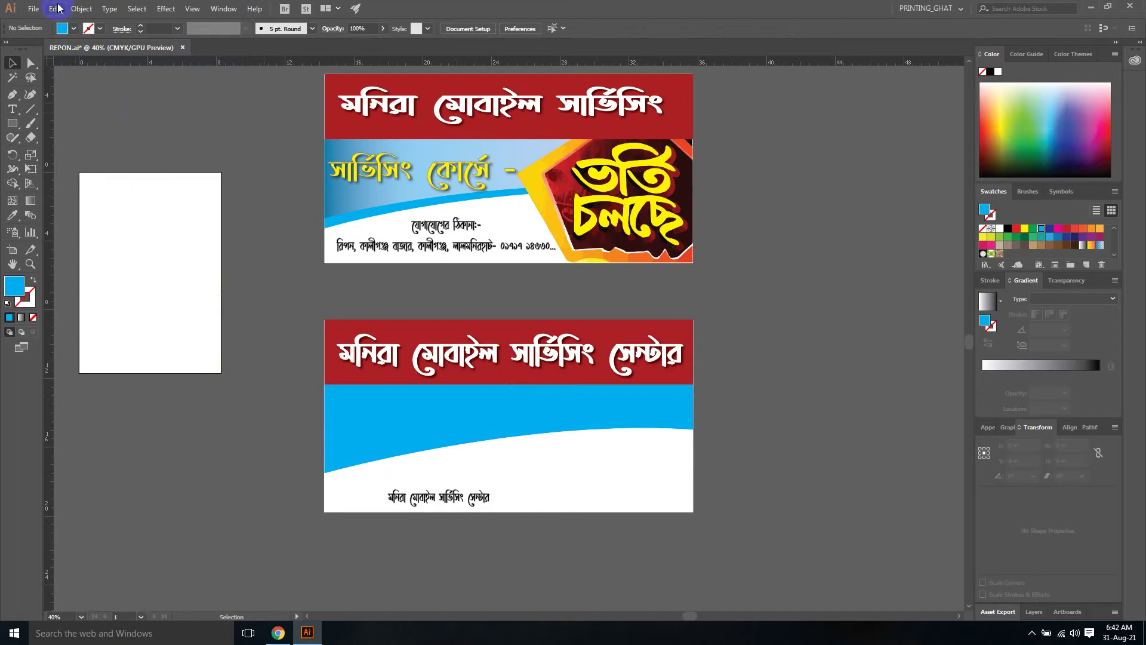
pyautogui.click(54, 8)
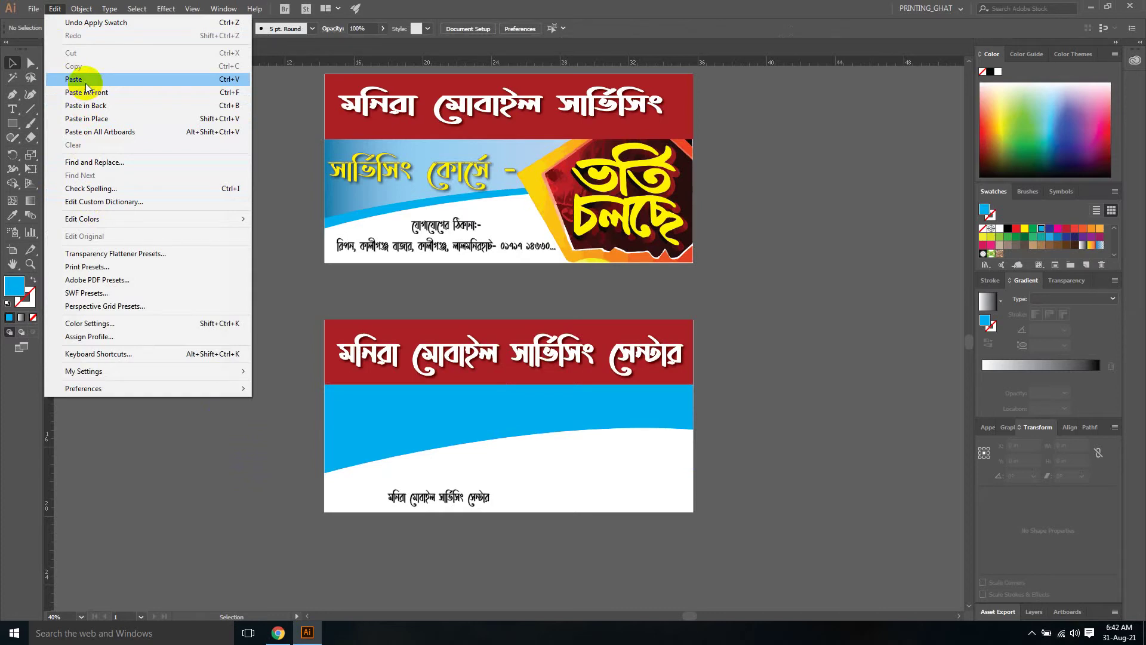
pyautogui.click(85, 82)
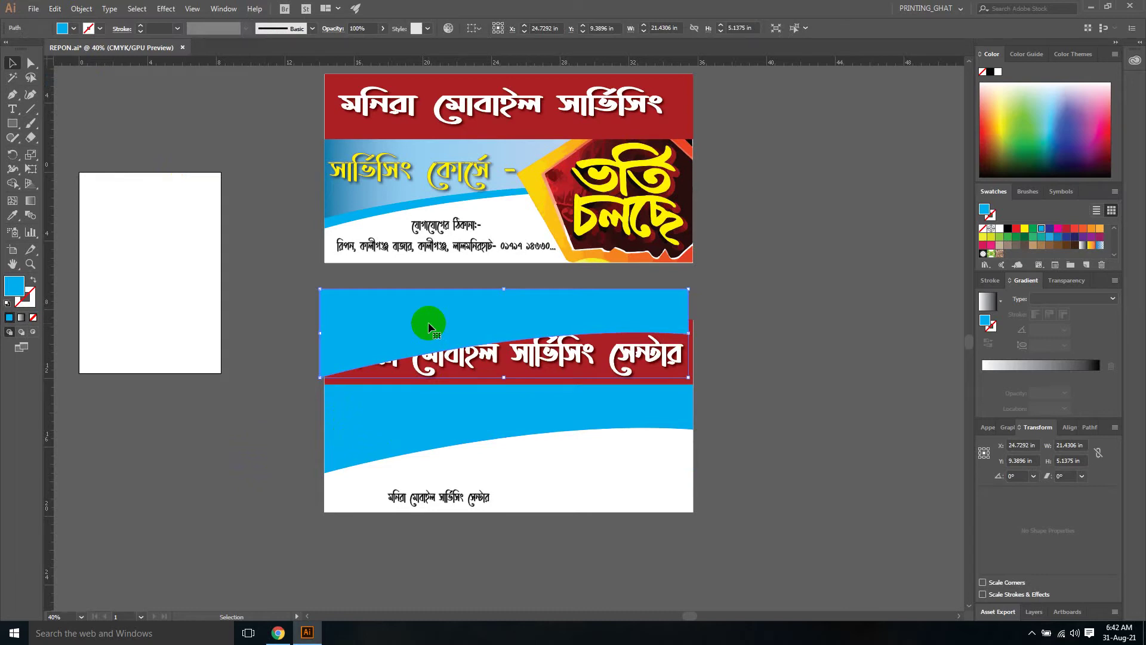
pyautogui.moveTo(429, 325); pyautogui.dragTo(244, 486)
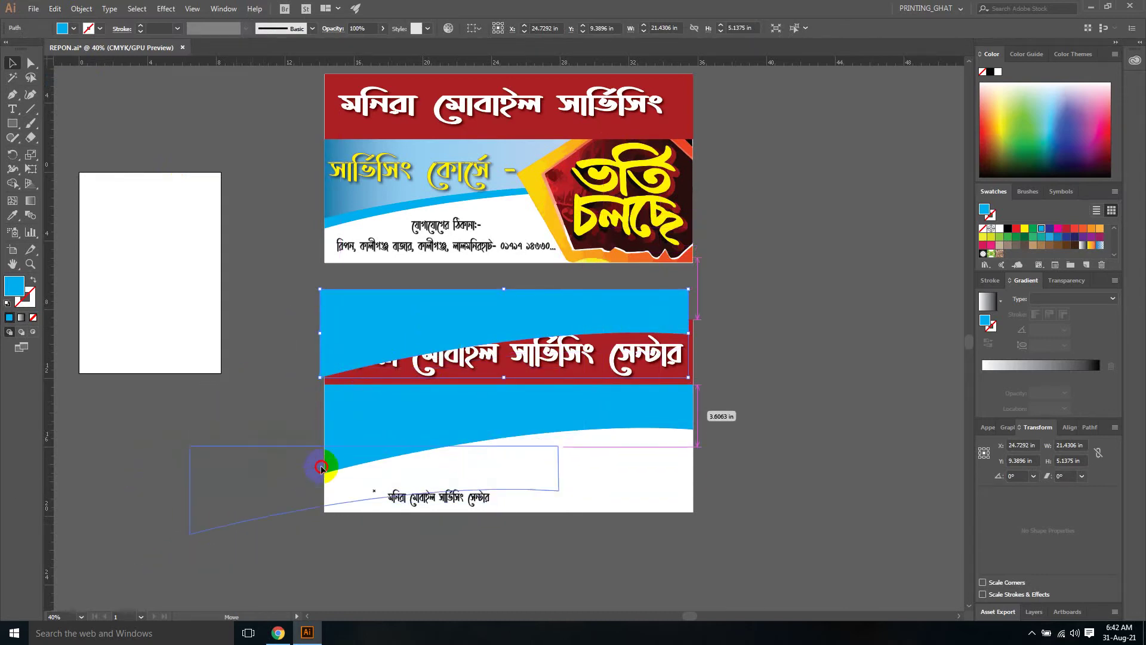
pyautogui.moveTo(244, 487); pyautogui.dragTo(343, 442)
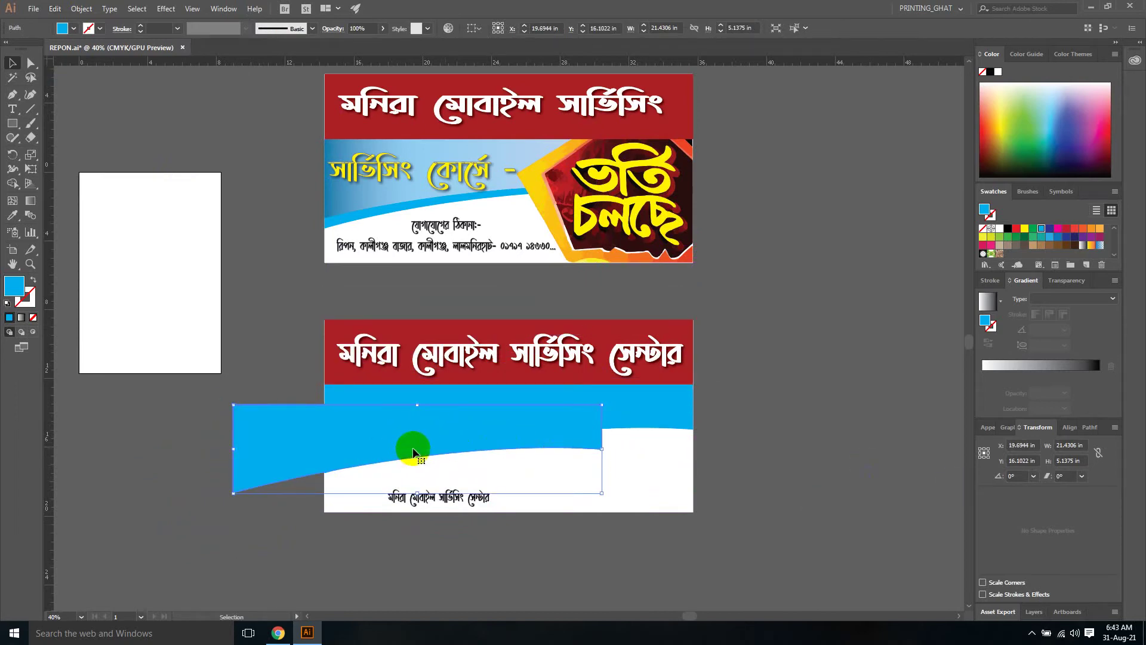
pyautogui.click(32, 206)
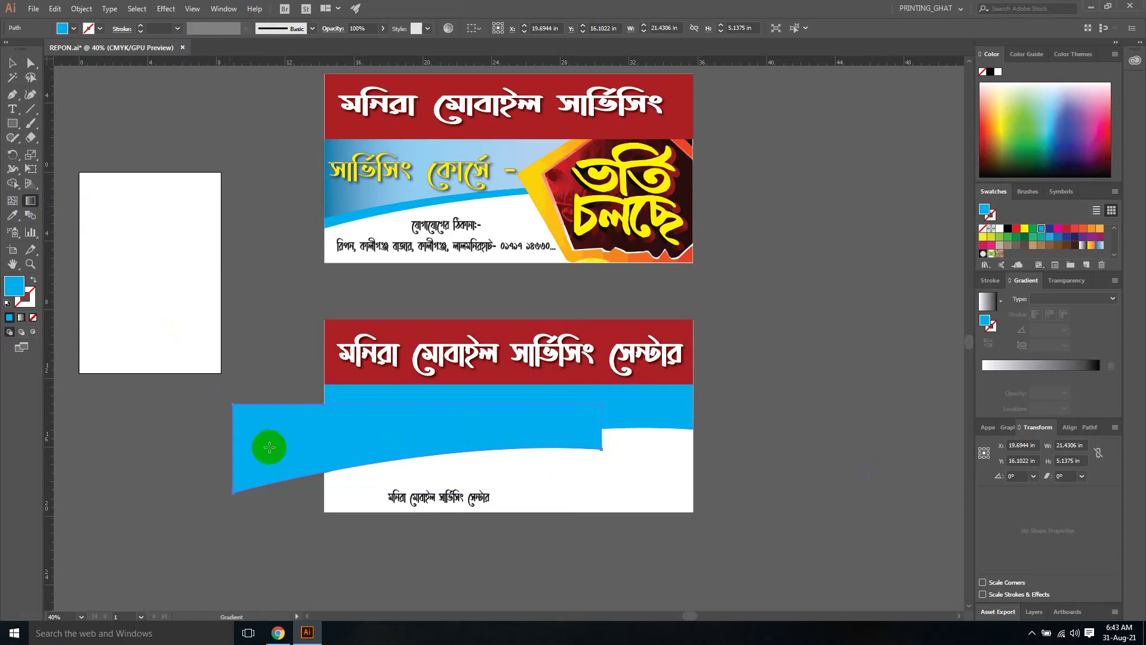
# Lay a white-to-black linear gradient fill across the copied wave
pyautogui.moveTo(264, 436)
pyautogui.mouseDown()
pyautogui.moveTo(557, 431)
pyautogui.moveTo(687, 444)
pyautogui.mouseUp()
pyautogui.moveTo(575, 440); pyautogui.dragTo(298, 437)
pyautogui.click(298, 437)
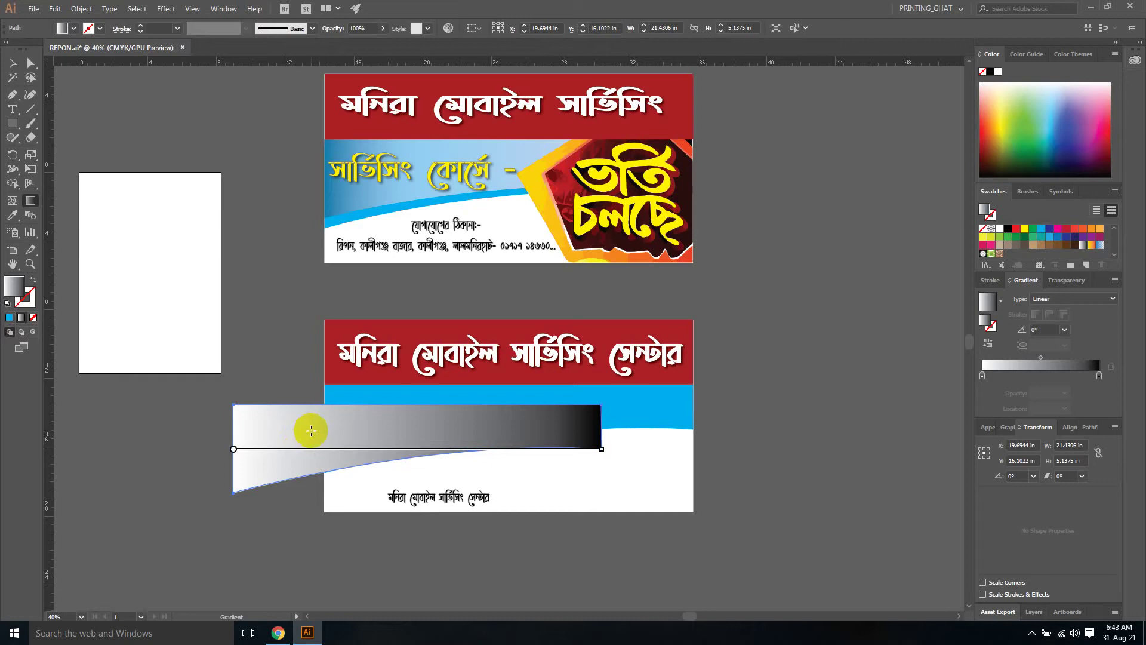
pyautogui.click(1061, 304)
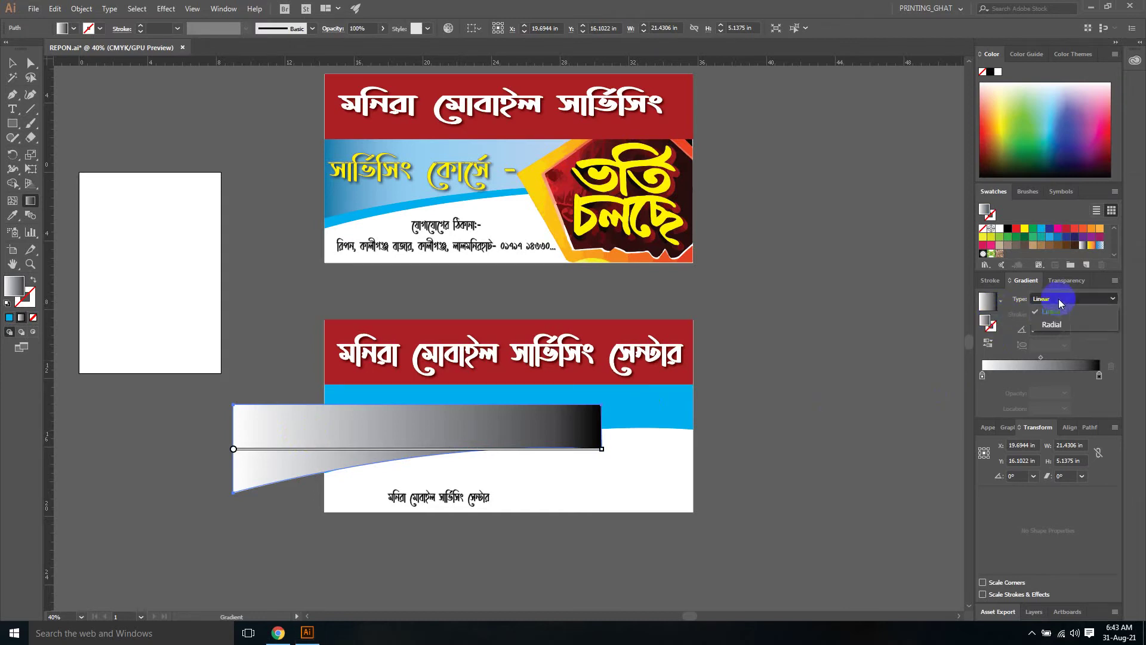
pyautogui.click(1055, 311)
# Set the copied wave's outline colour to bright cyan in the Color Picker
pyautogui.click(990, 328)
pyautogui.doubleClick(990, 329)
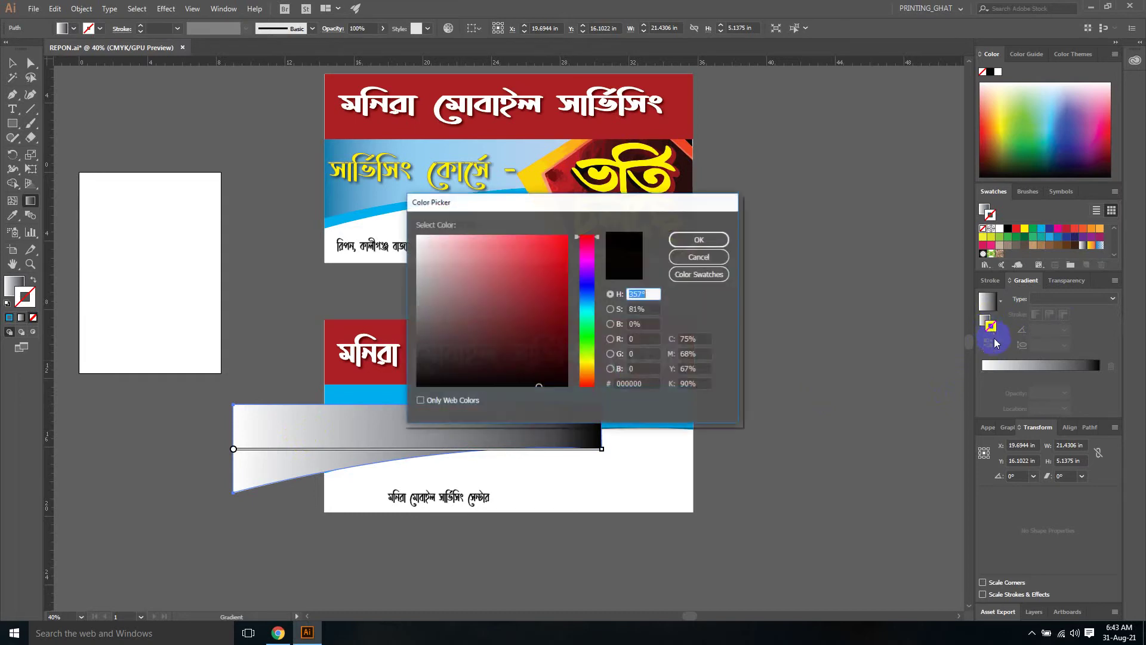
pyautogui.click(590, 305)
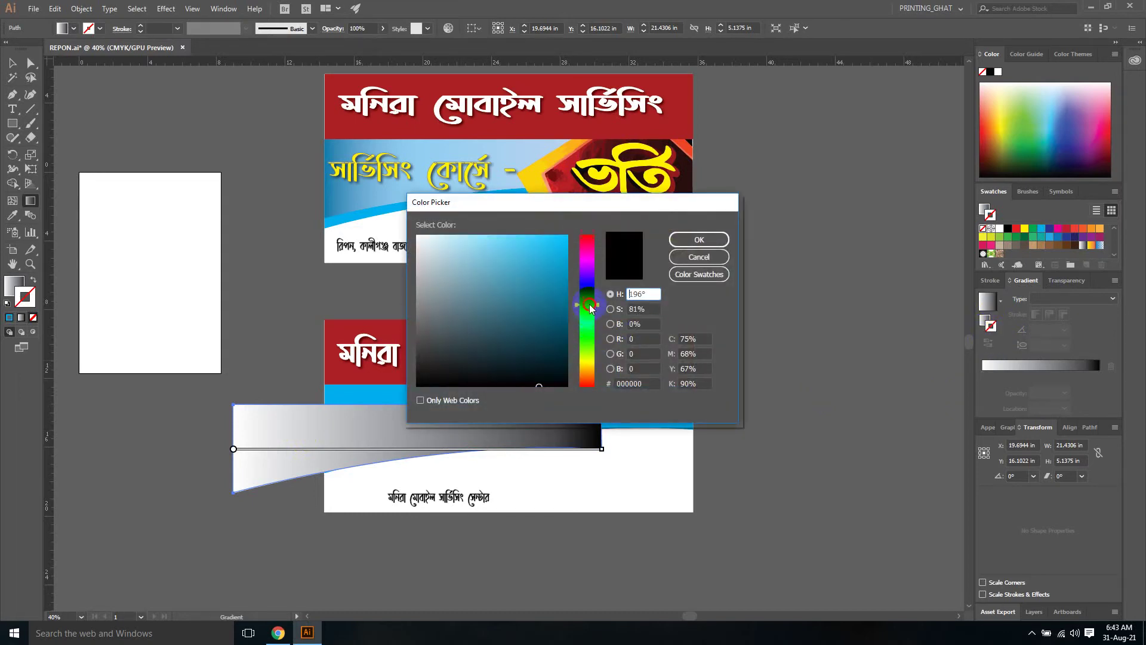
pyautogui.moveTo(590, 307); pyautogui.dragTo(586, 312)
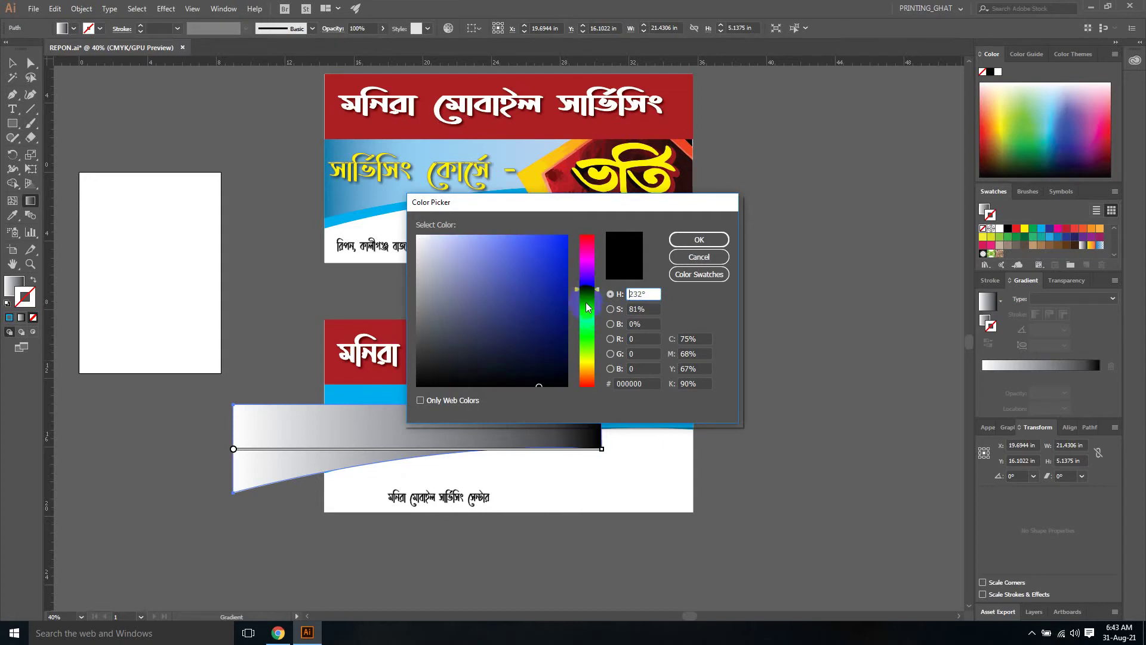
pyautogui.click(564, 239)
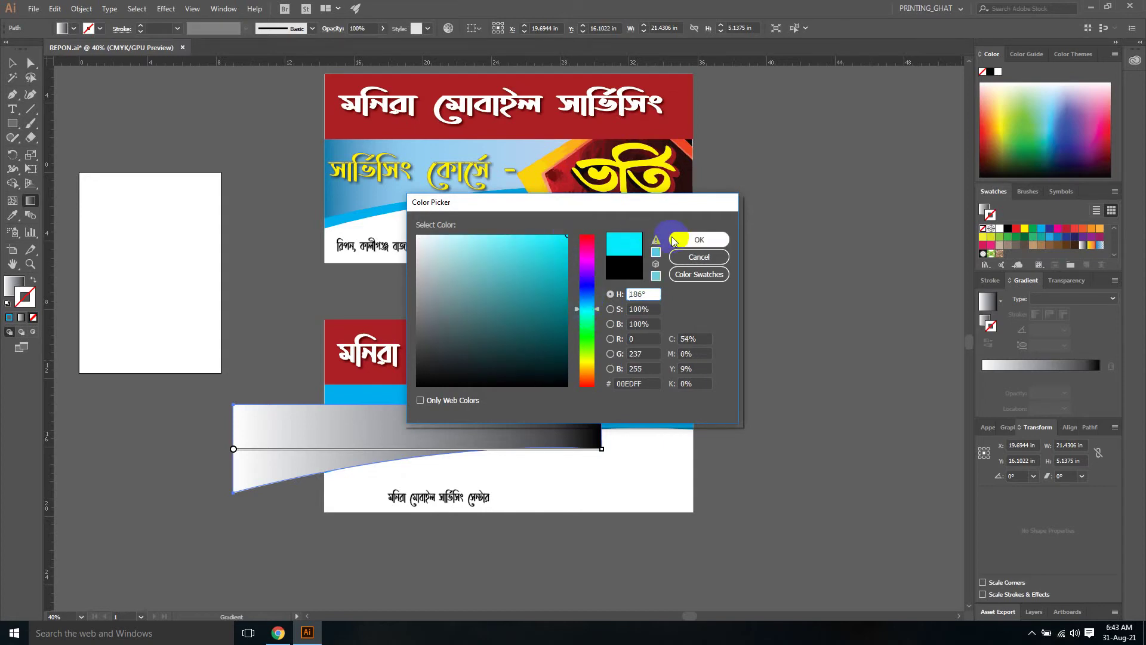
pyautogui.click(691, 240)
pyautogui.click(860, 364)
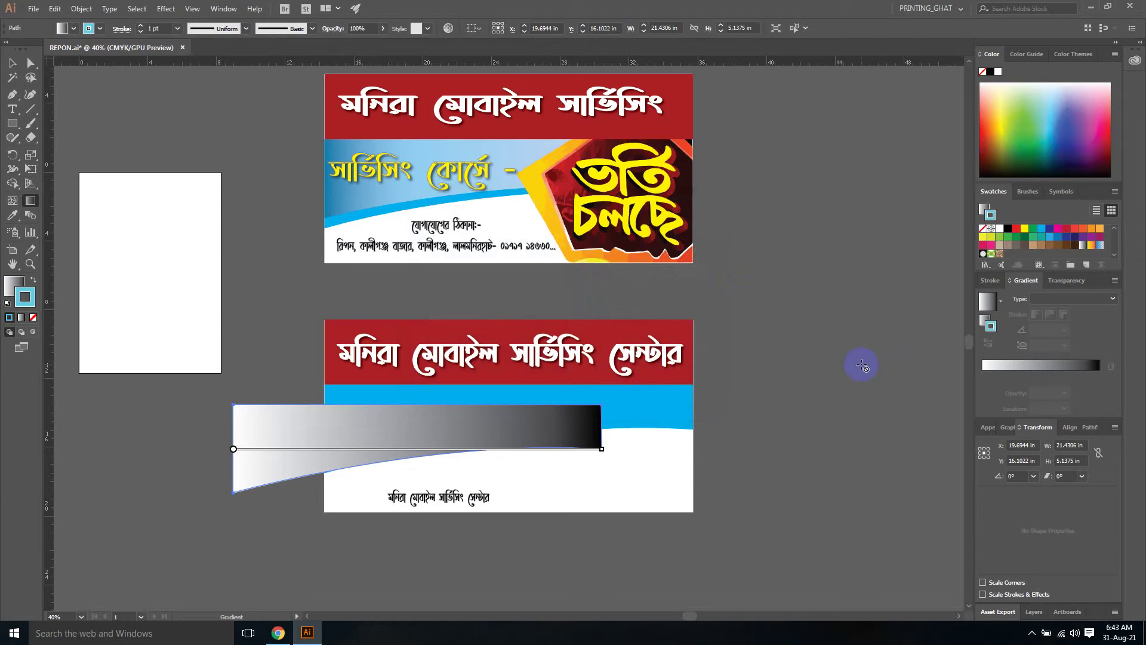
pyautogui.click(977, 367)
# Give the outline a linear Orange, Yellow preset gradient
pyautogui.click(1038, 300)
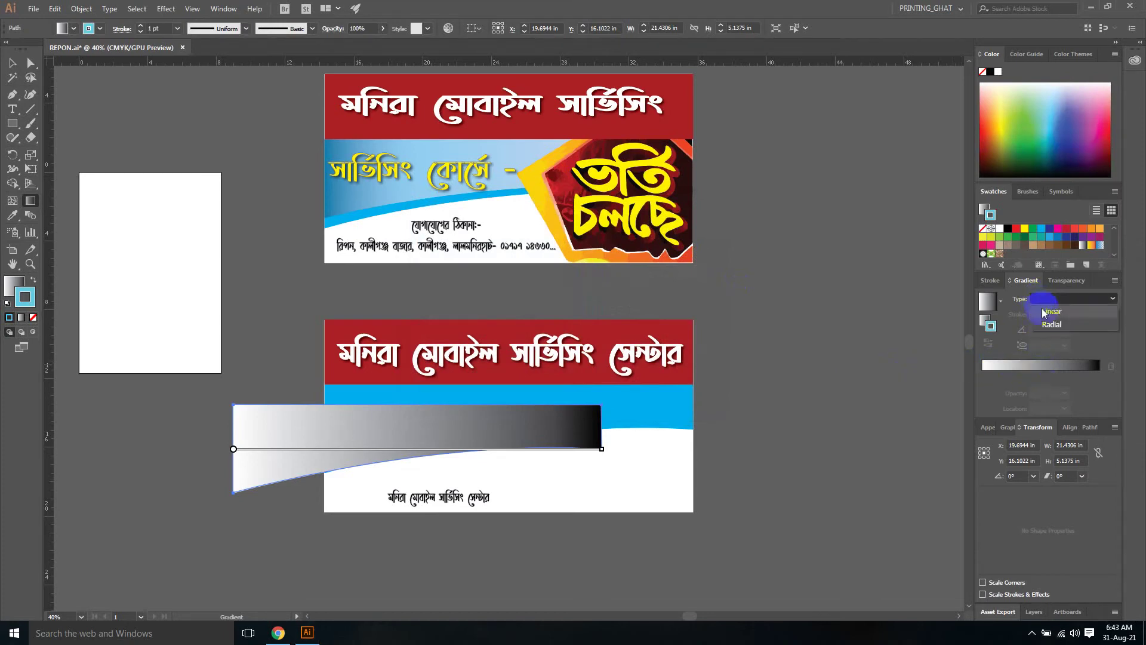
pyautogui.click(1042, 311)
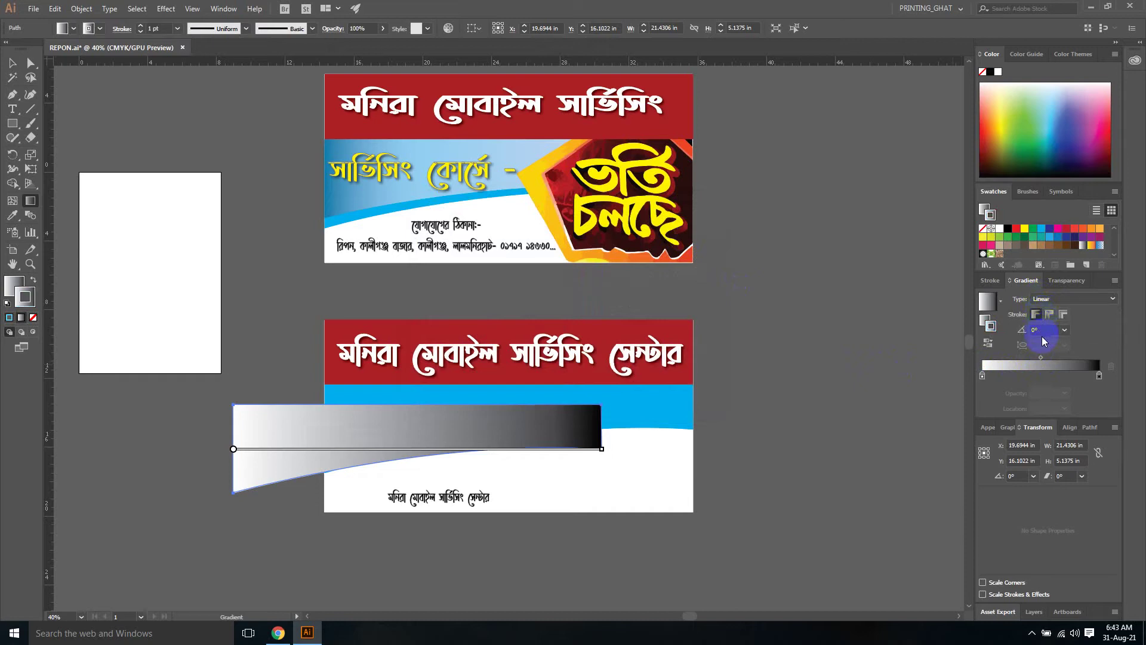
pyautogui.click(1061, 300)
pyautogui.click(1051, 324)
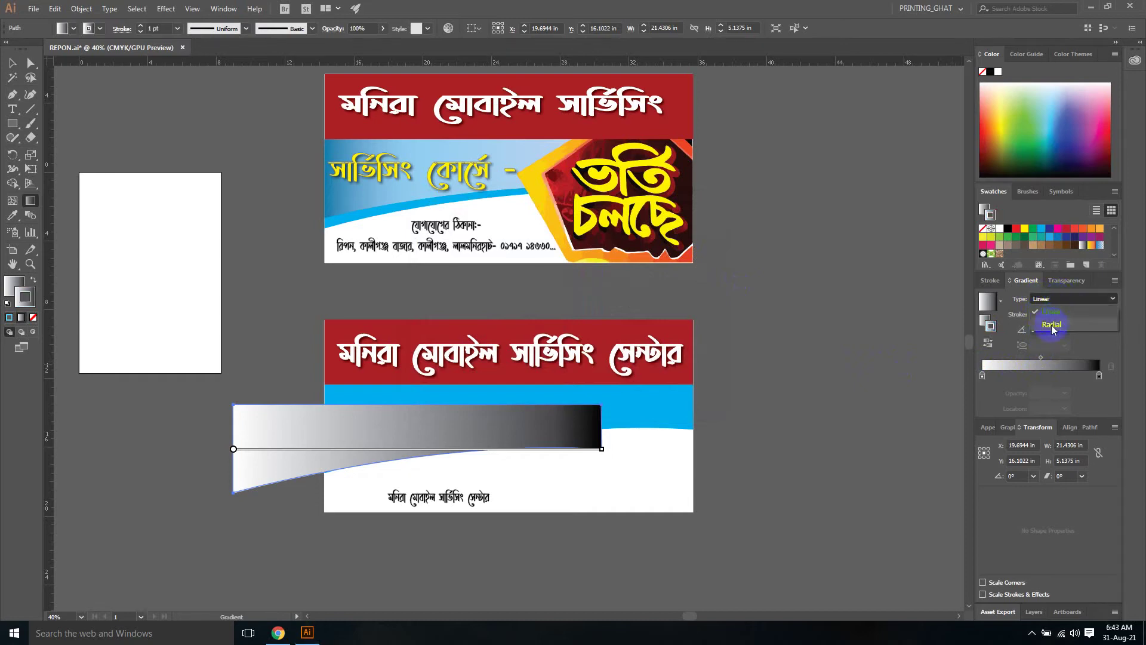
pyautogui.click(1046, 300)
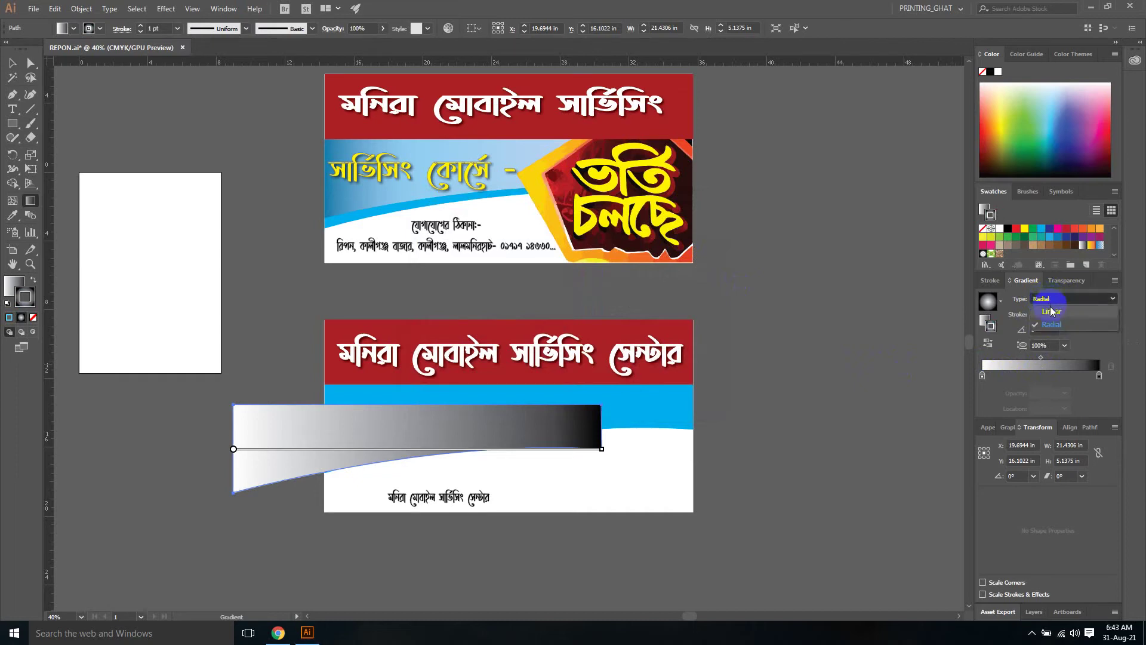
pyautogui.click(1000, 302)
pyautogui.click(937, 345)
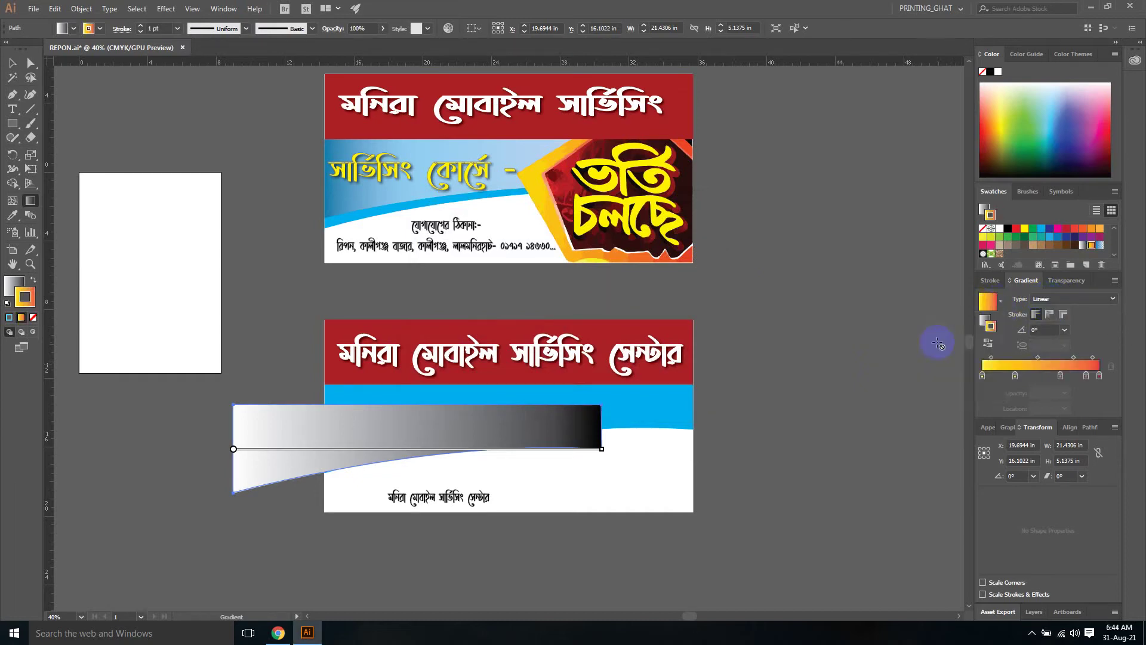
pyautogui.click(984, 320)
pyautogui.doubleClick(988, 328)
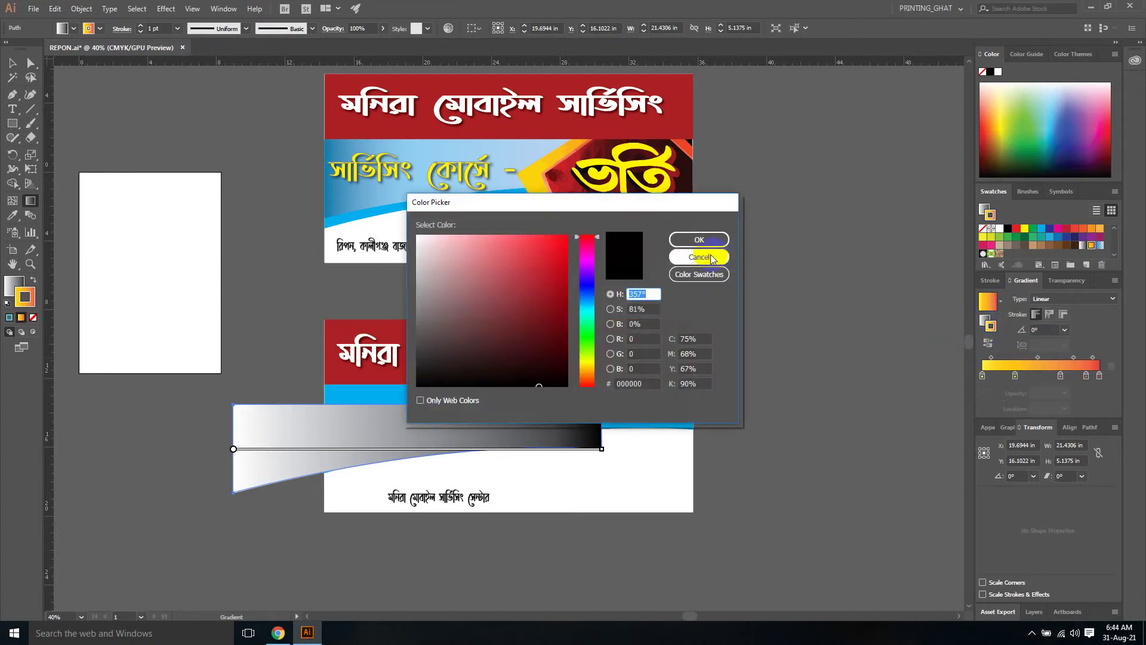
# Remove the copied wave's outline and restore its white-to-black linear gradient fill
pyautogui.click(699, 256)
pyautogui.click(34, 318)
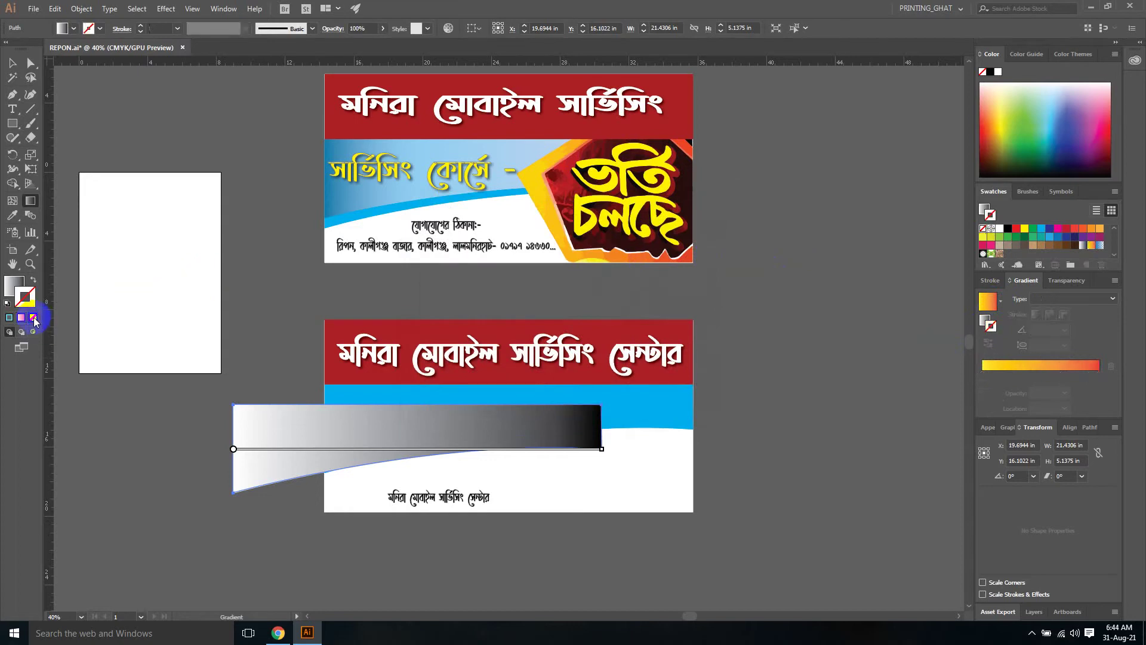
pyautogui.doubleClick(983, 317)
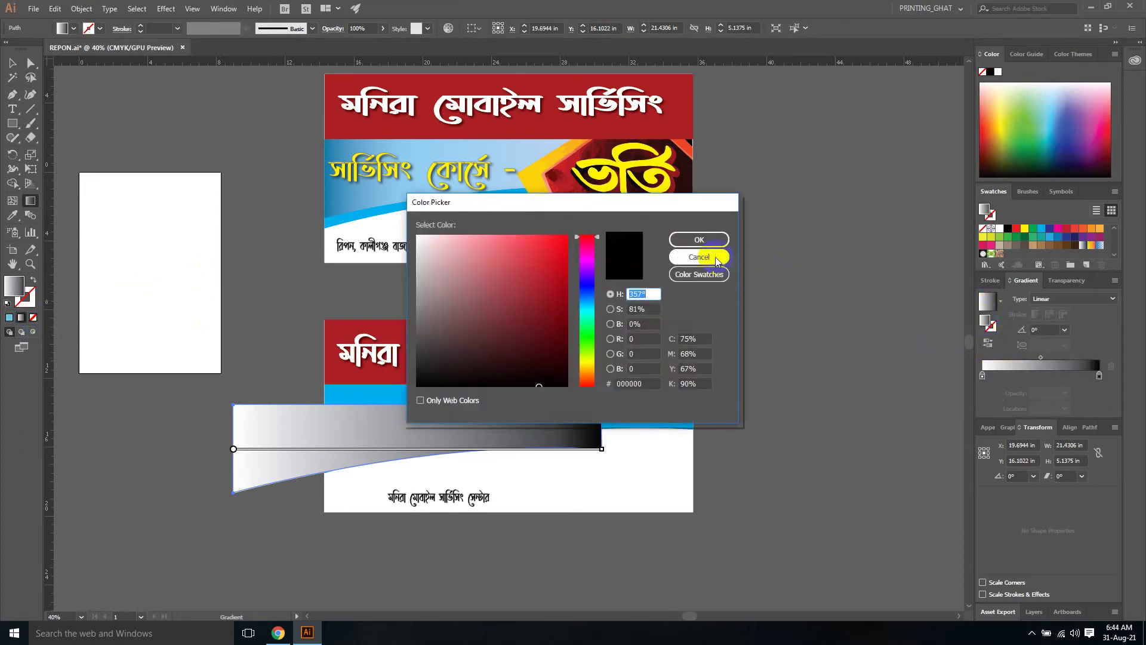
pyautogui.click(699, 257)
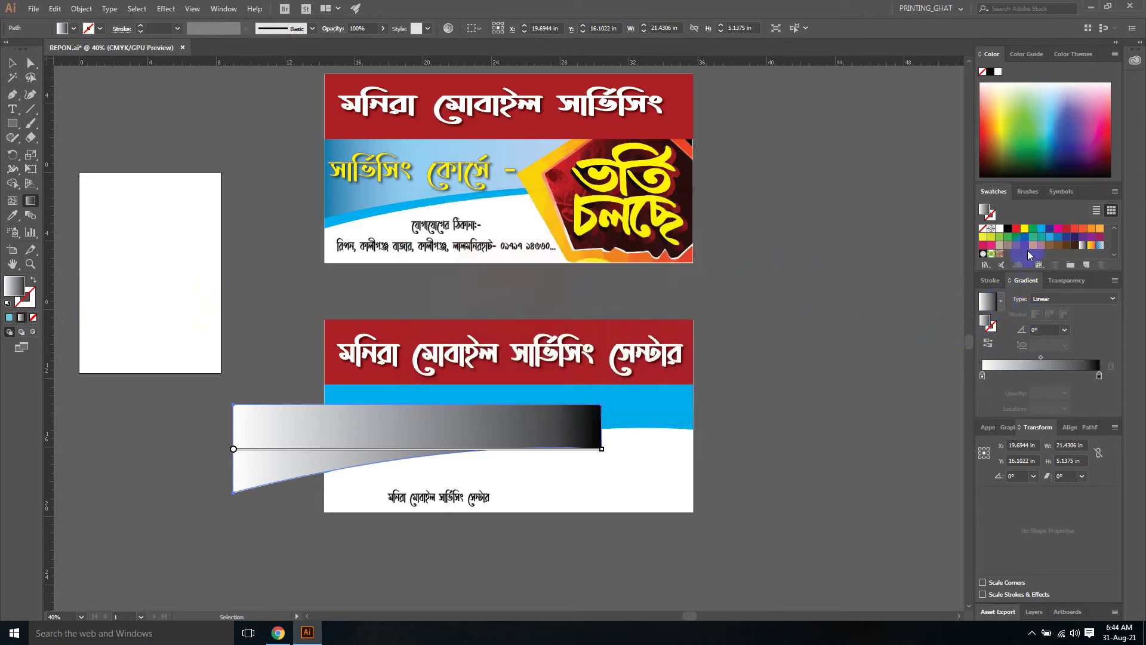
pyautogui.click(1041, 232)
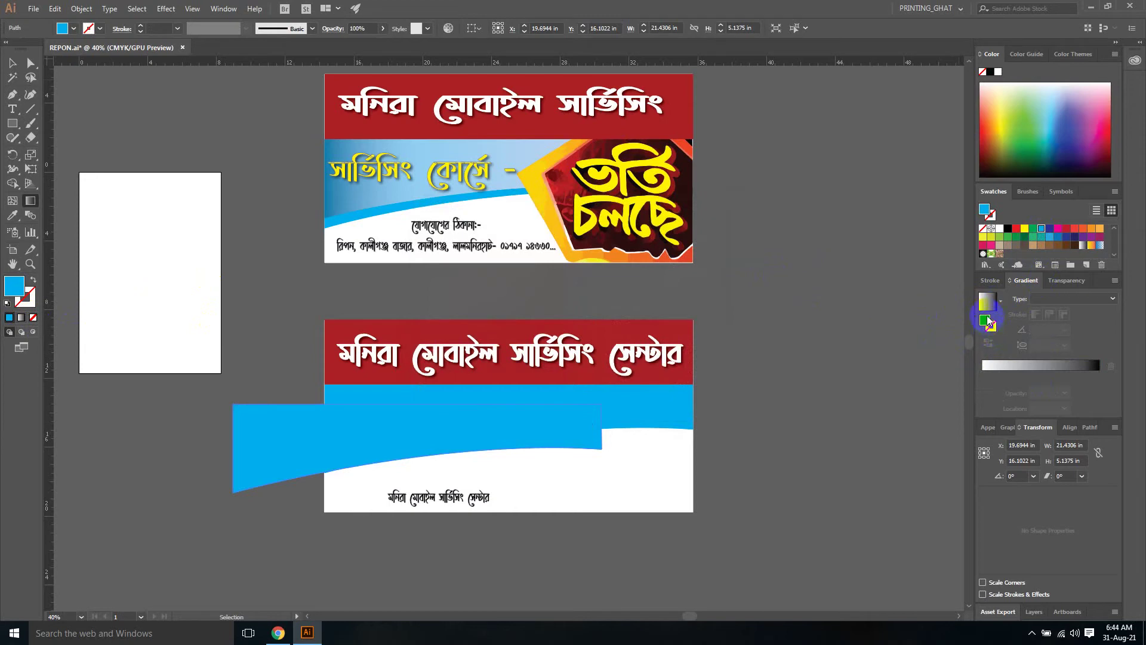
pyautogui.moveTo(991, 330); pyautogui.dragTo(1001, 368)
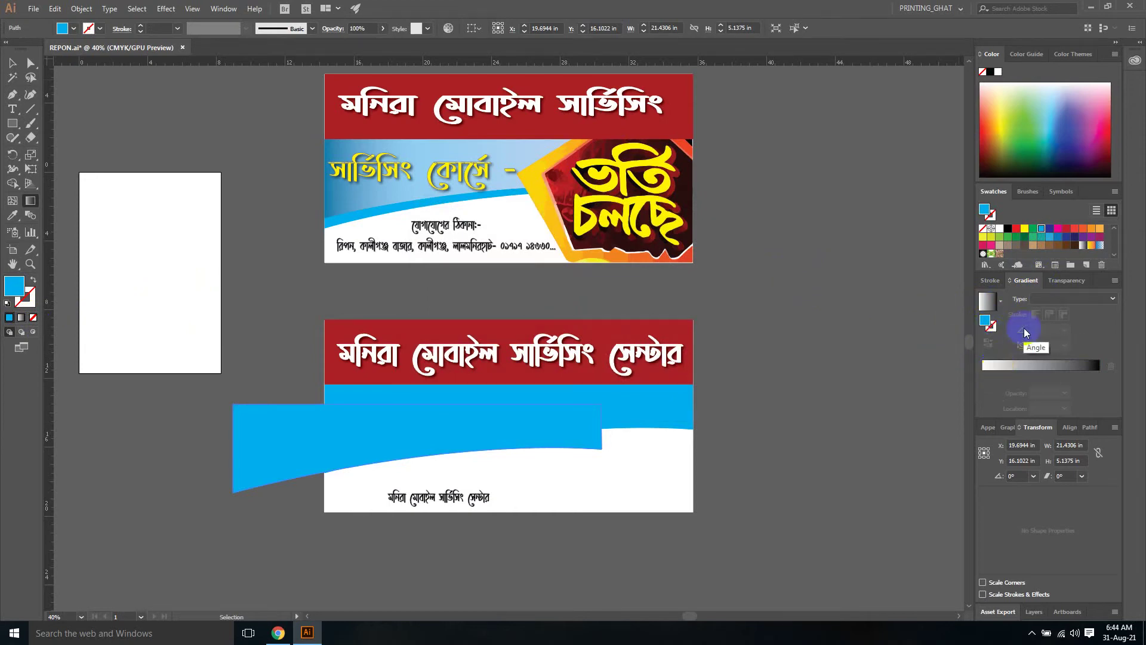
pyautogui.click(1052, 299)
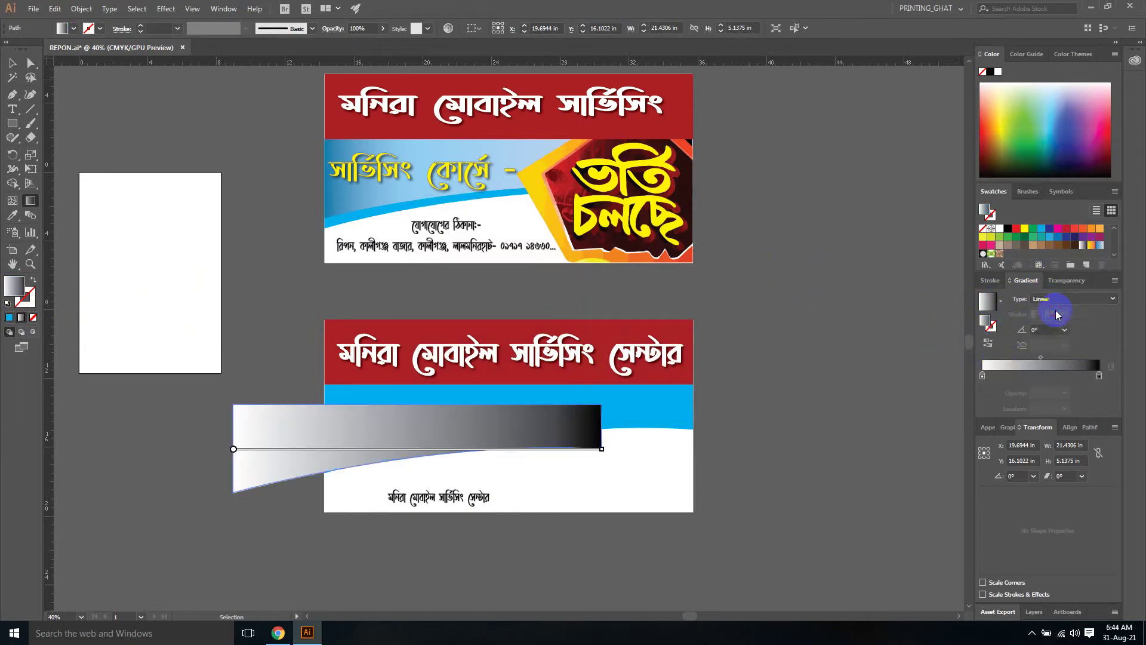
# Refill the wavy shape with cyan, then convert the fill back to a linear gradient
pyautogui.doubleClick(984, 322)
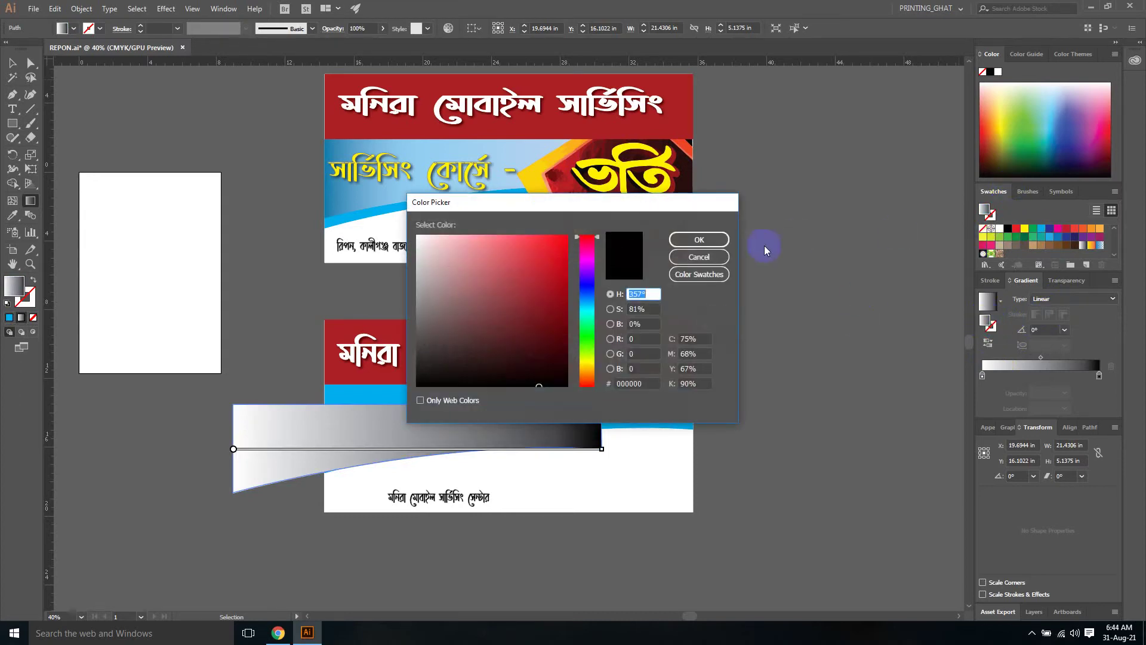
pyautogui.click(698, 239)
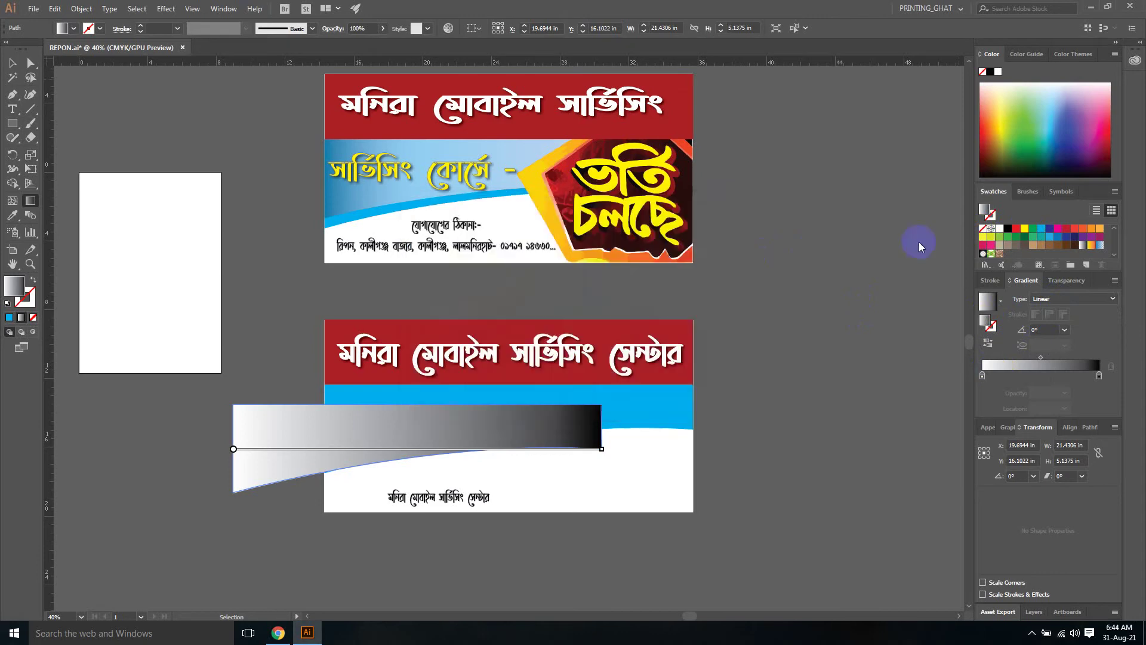
pyautogui.click(1041, 229)
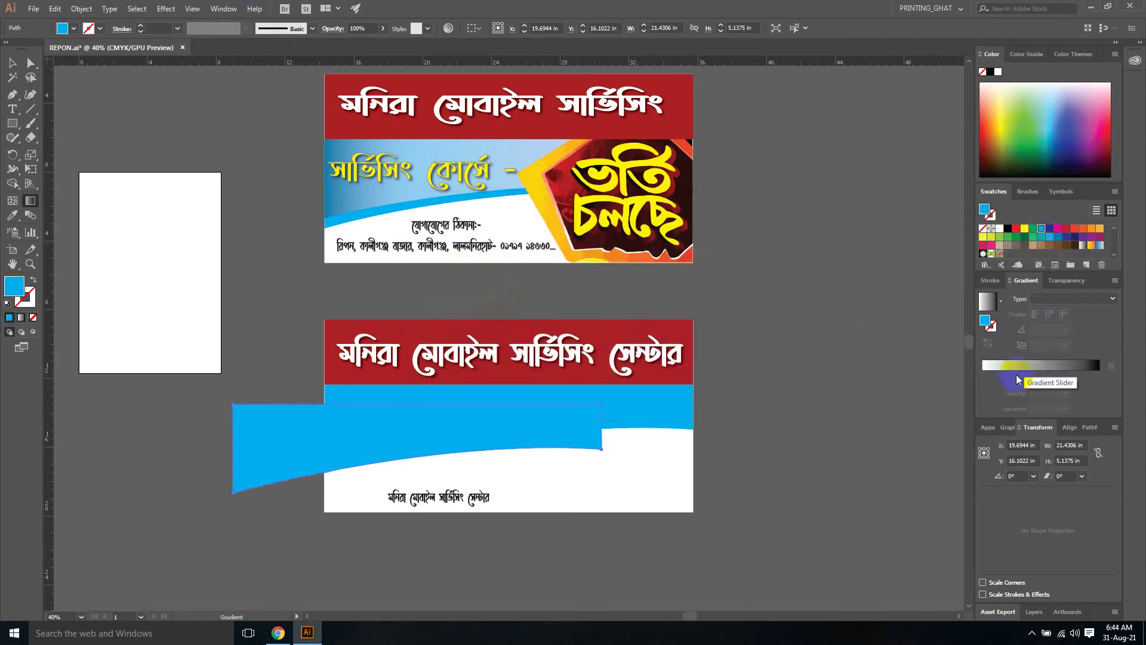
pyautogui.click(1000, 366)
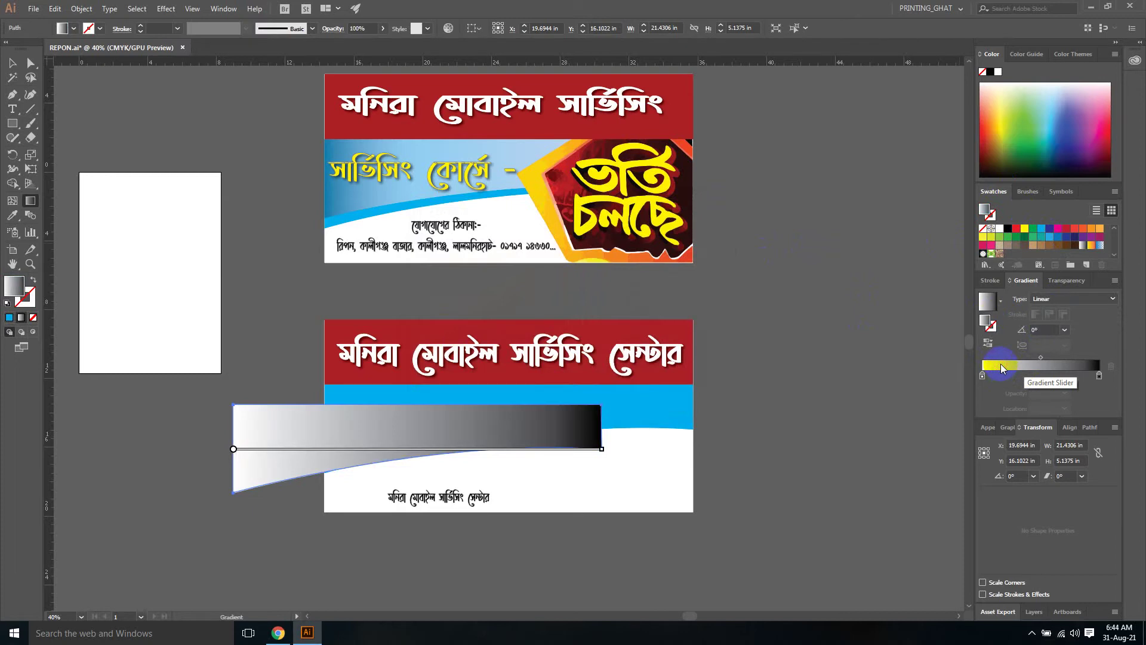
pyautogui.click(1002, 302)
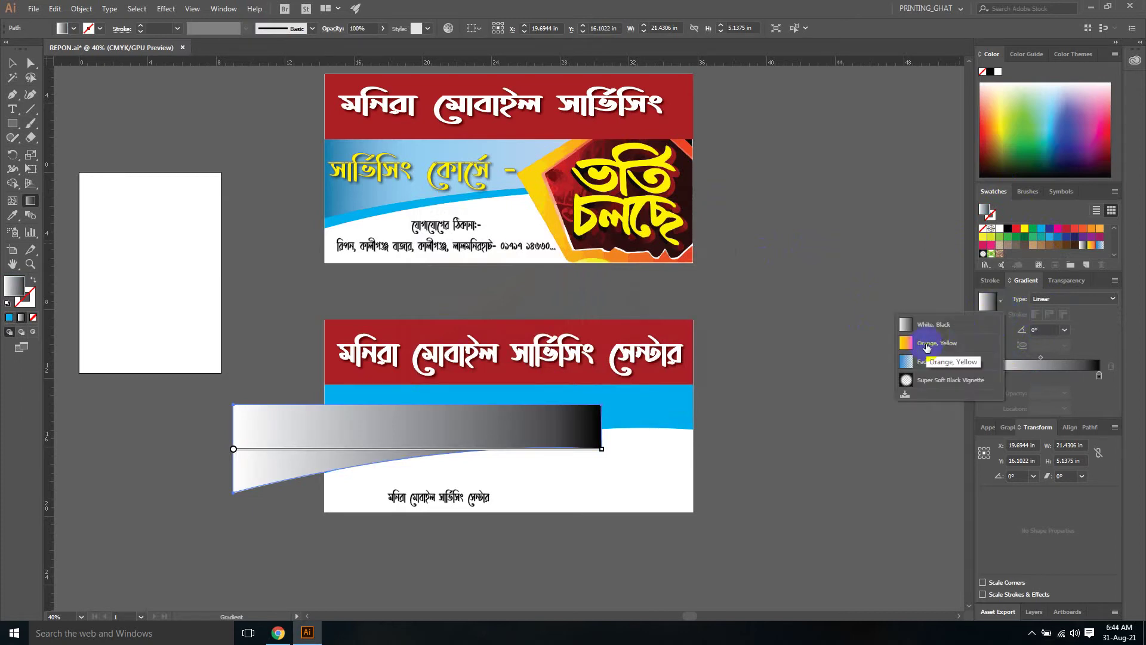
# Apply the Orange, Yellow preset gradient to the wavy shape's fill
pyautogui.click(917, 361)
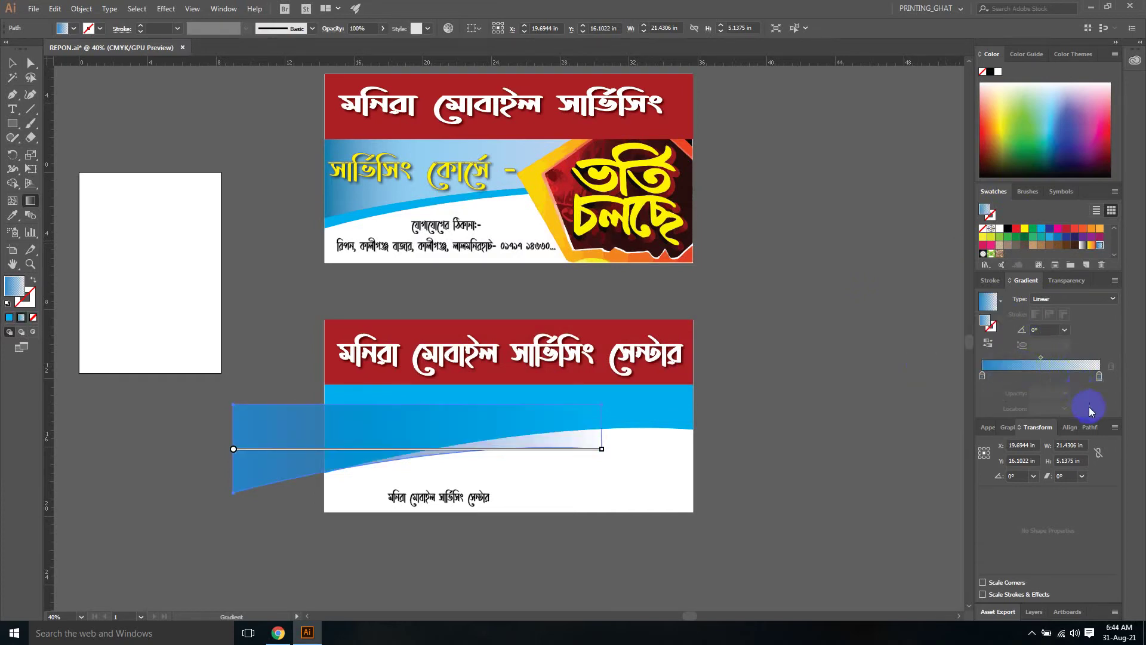
pyautogui.click(1000, 304)
pyautogui.click(949, 342)
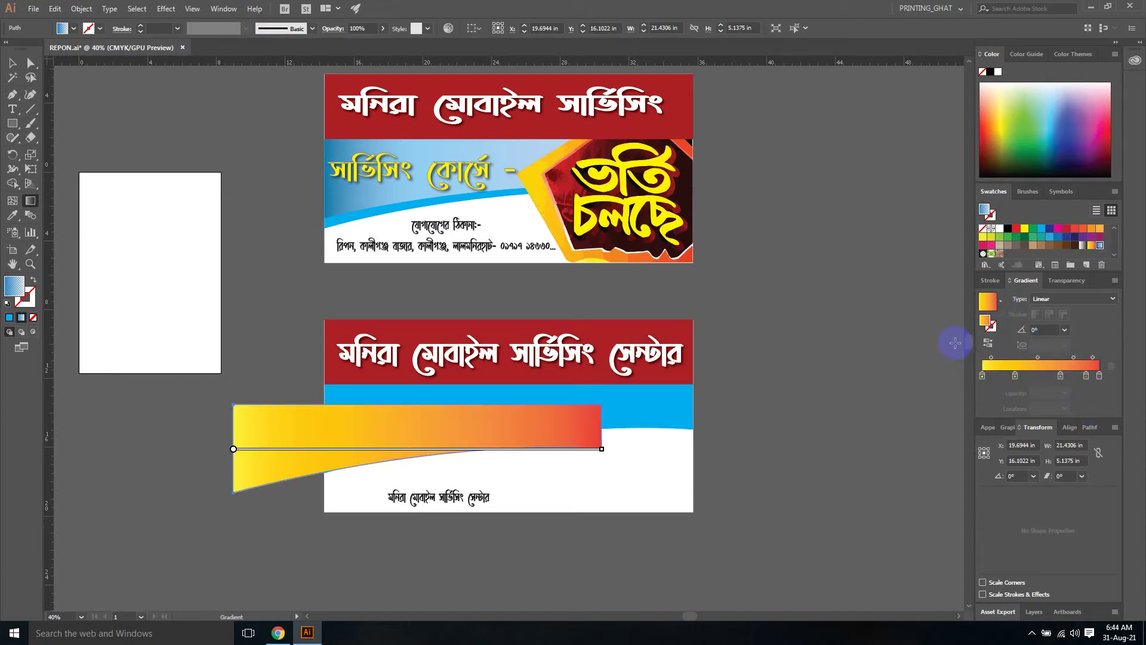
pyautogui.doubleClick(982, 376)
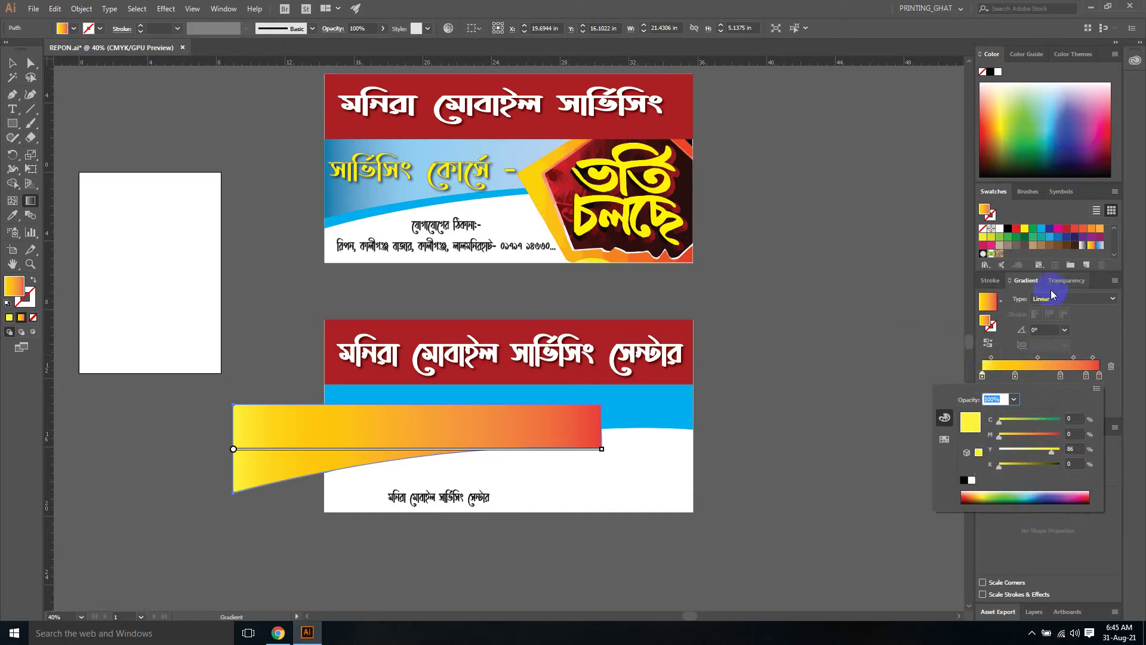
pyautogui.press('Escape')
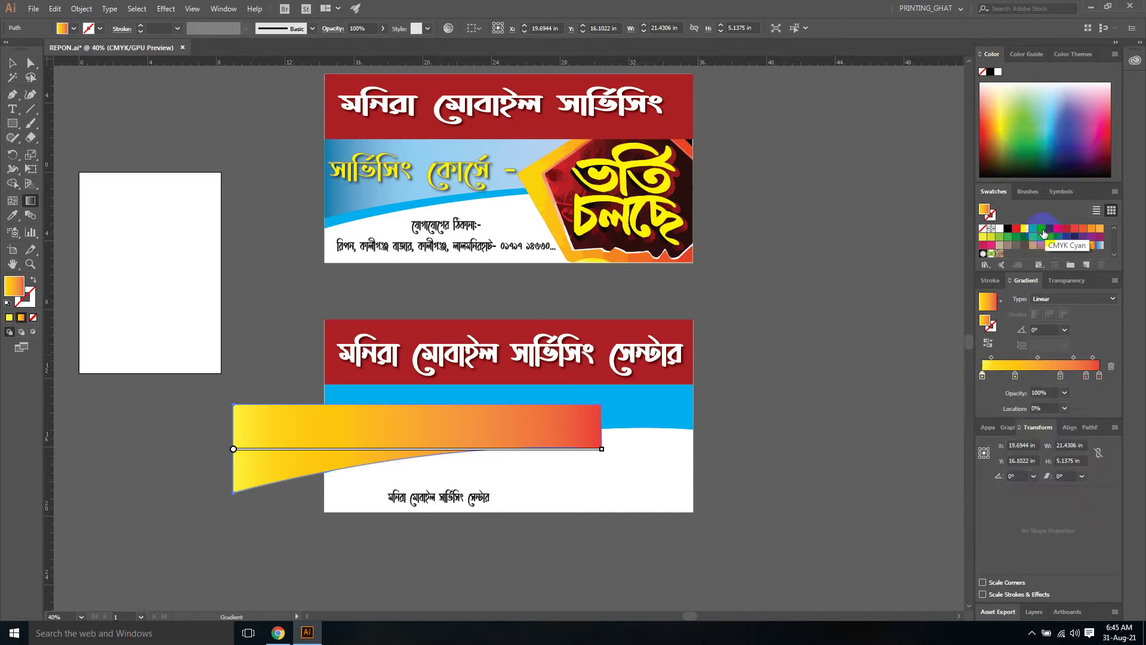
pyautogui.click(1041, 229)
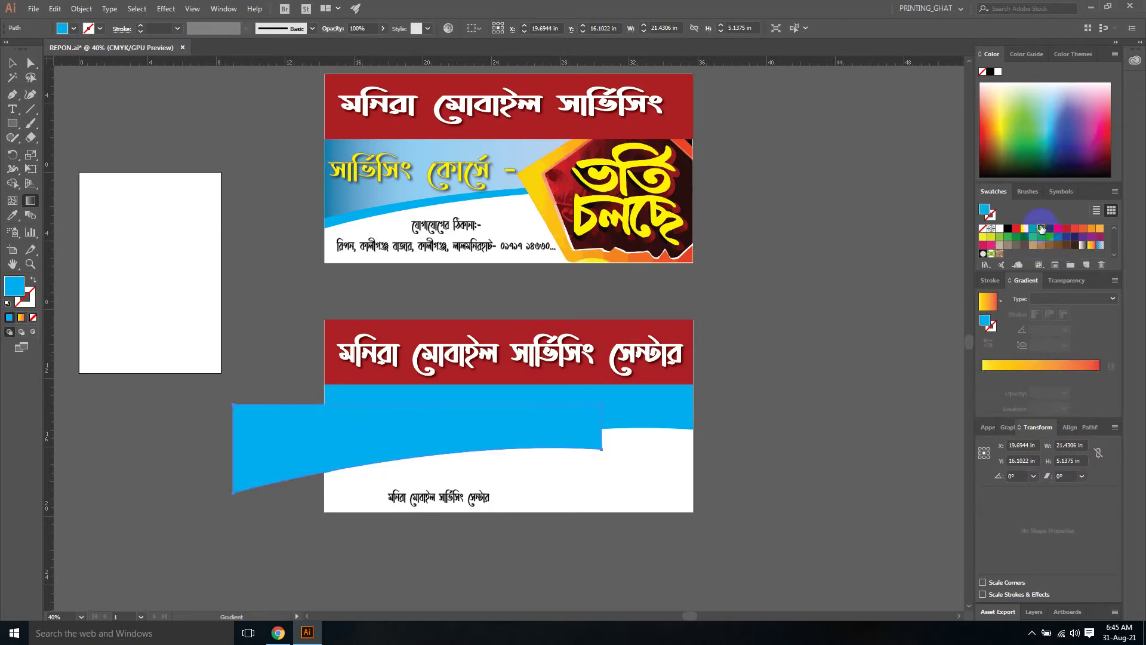
pyautogui.click(990, 363)
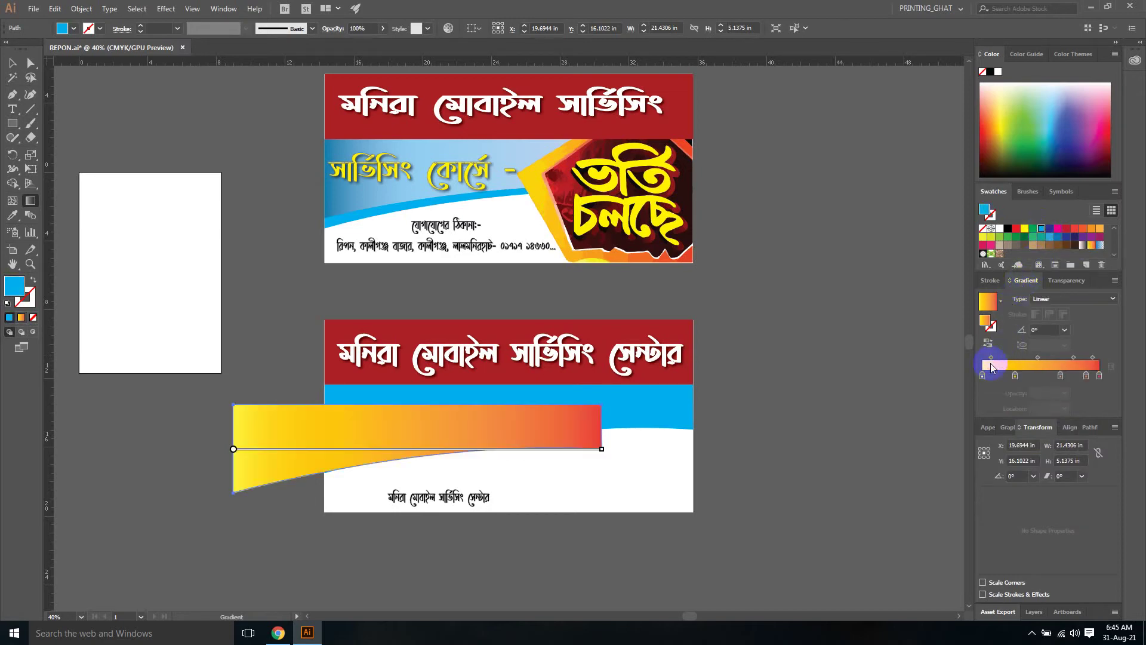
# Make the leftmost gradient stop deep blue (cyan 100, magenta 10) and the second stop blue
pyautogui.doubleClick(983, 377)
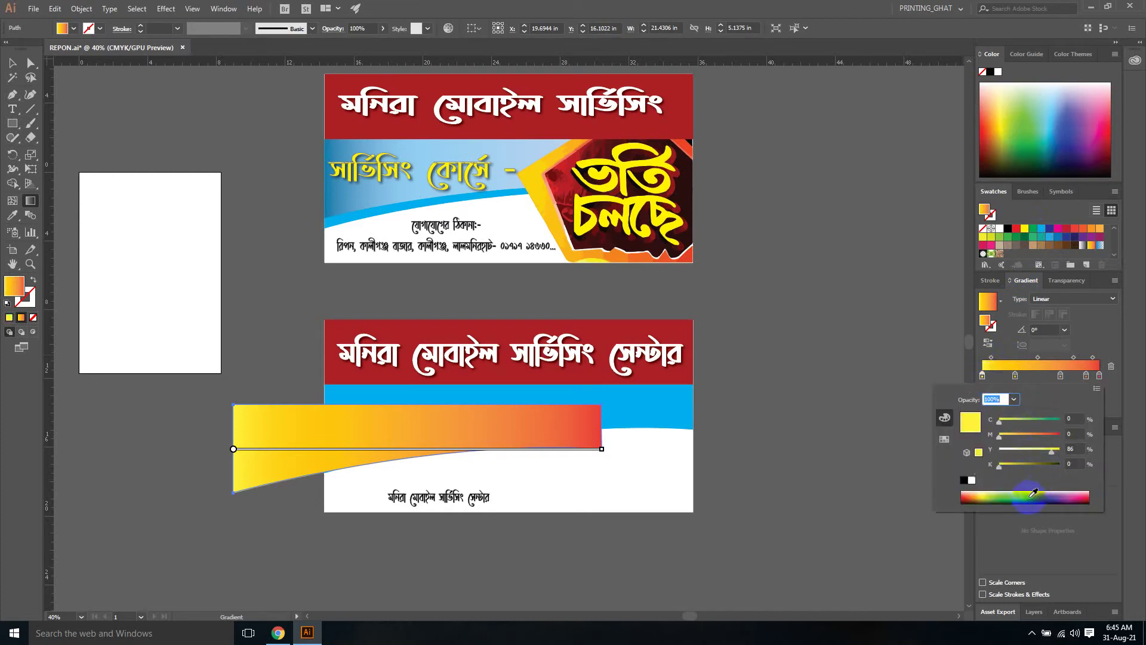
pyautogui.click(1031, 497)
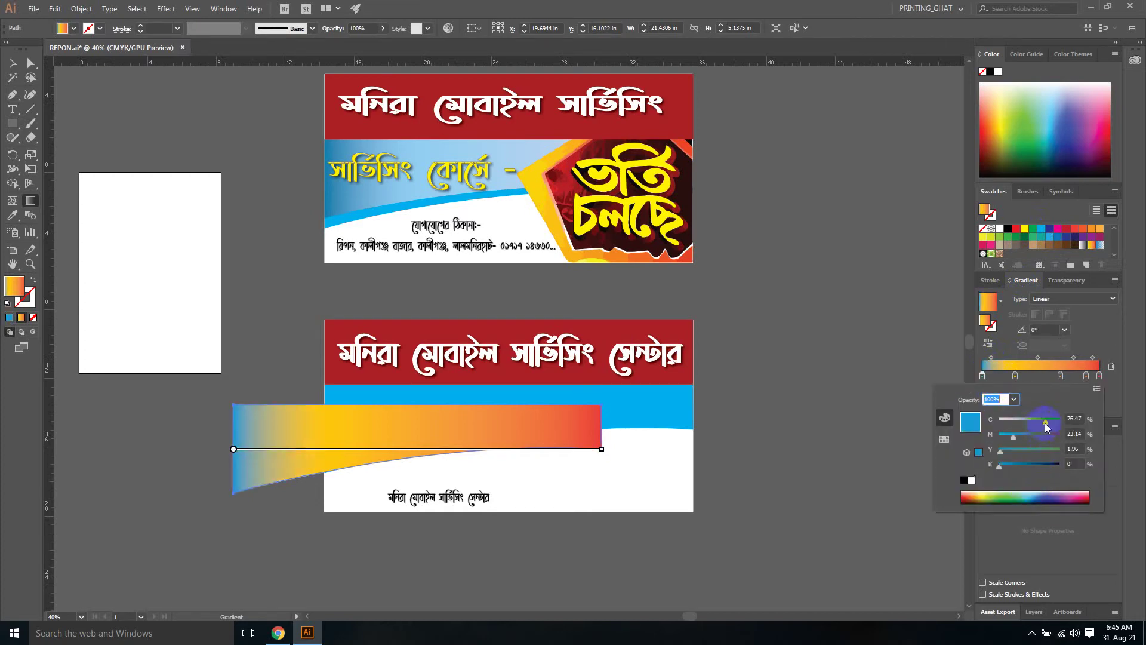
pyautogui.moveTo(1045, 423); pyautogui.dragTo(1069, 425)
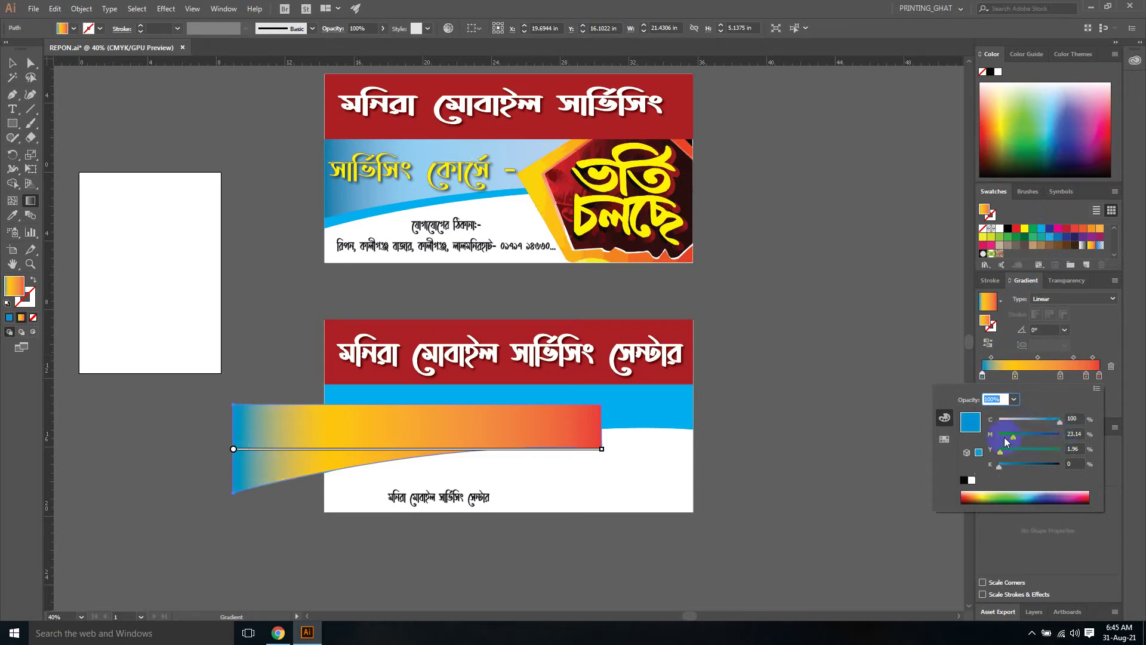
pyautogui.moveTo(1013, 440); pyautogui.dragTo(1001, 440)
pyautogui.moveTo(1001, 440); pyautogui.dragTo(1007, 442)
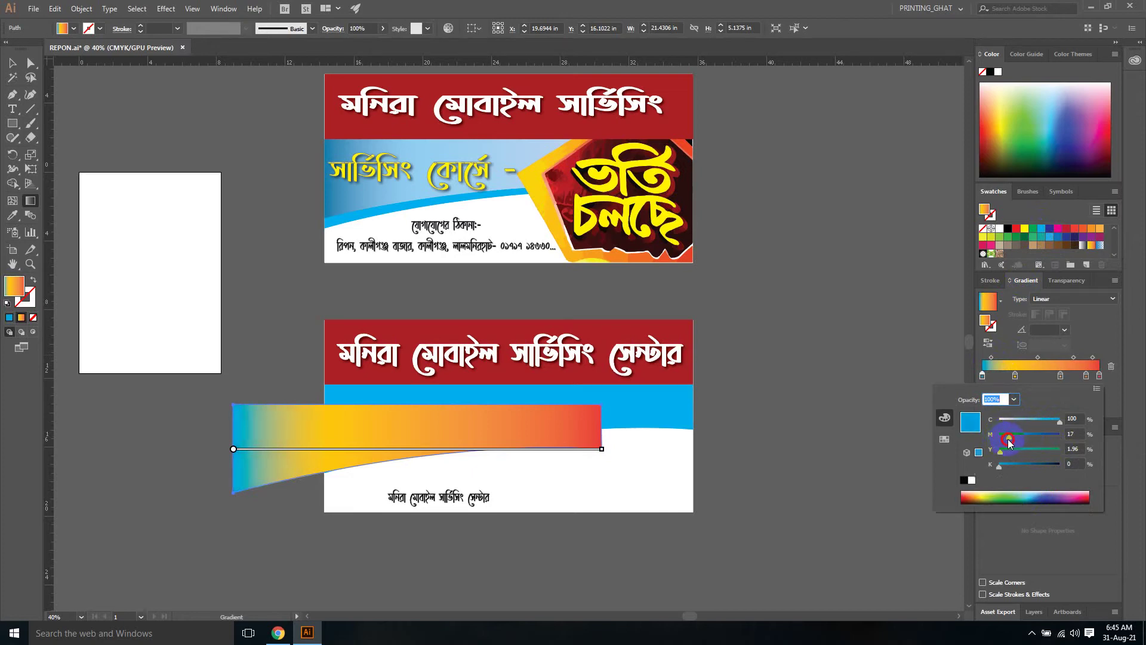
pyautogui.click(1016, 379)
pyautogui.doubleClick(1016, 379)
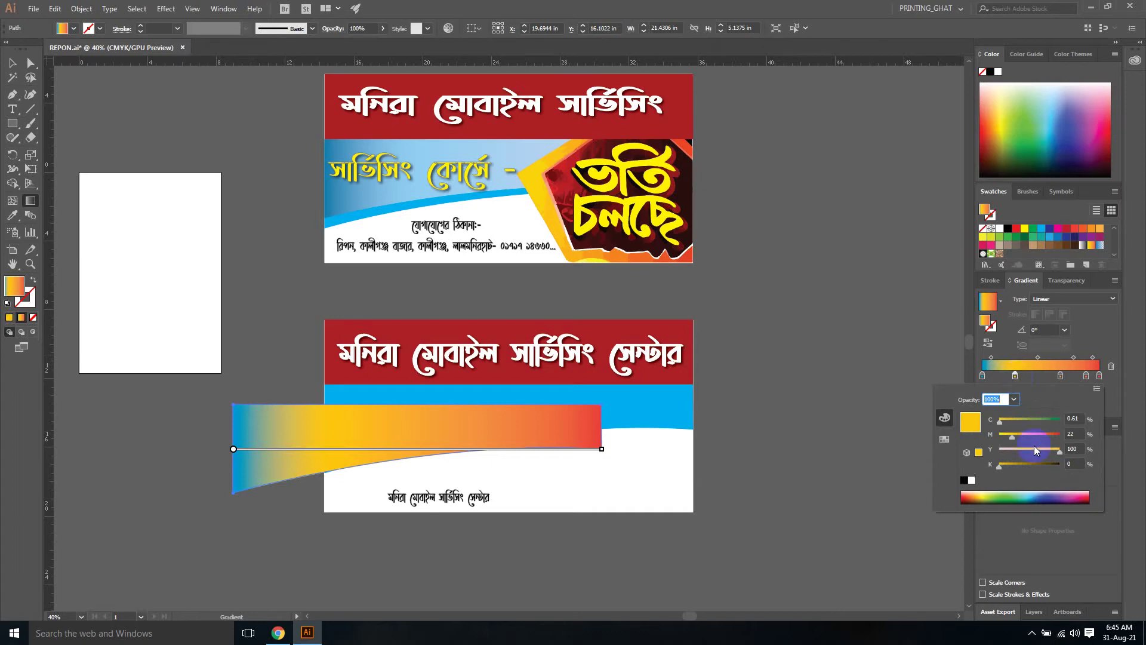
pyautogui.click(1027, 494)
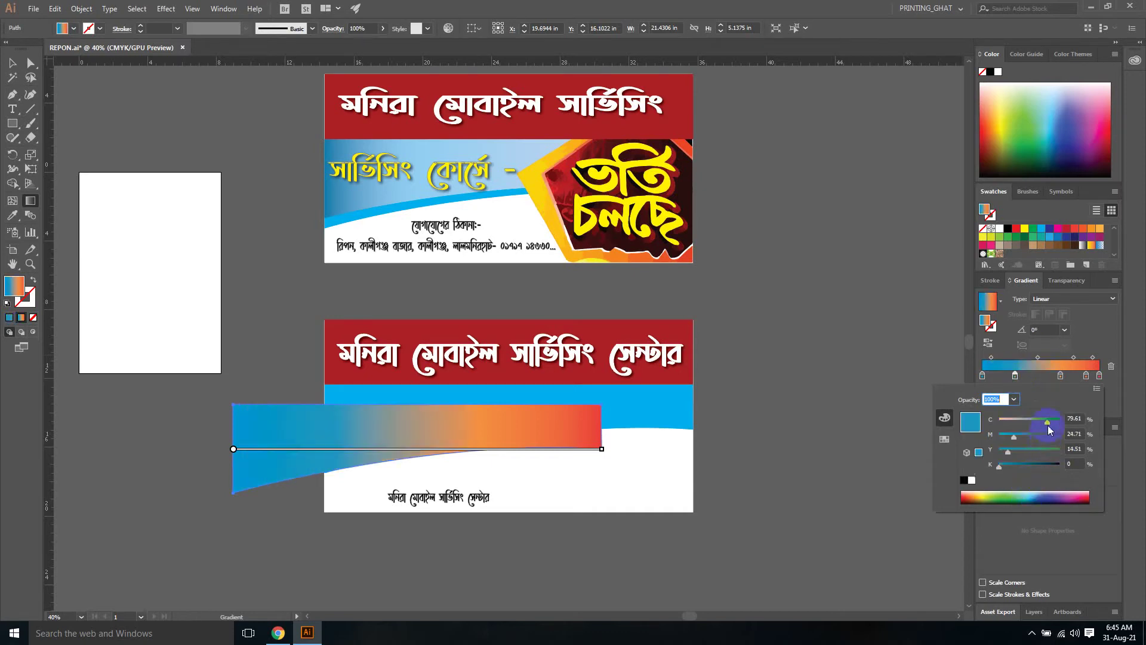
# Change the third stop to light cyan (cyan 19) and the fourth stop to pale blue
pyautogui.click(1060, 376)
pyautogui.doubleClick(1061, 377)
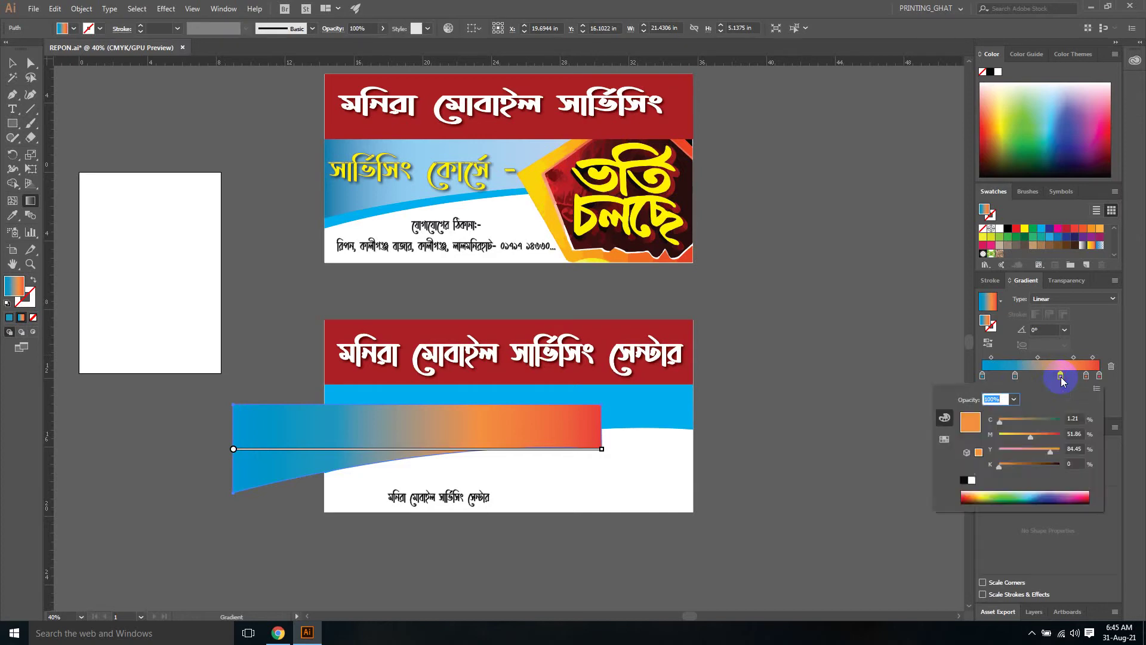
pyautogui.click(1031, 492)
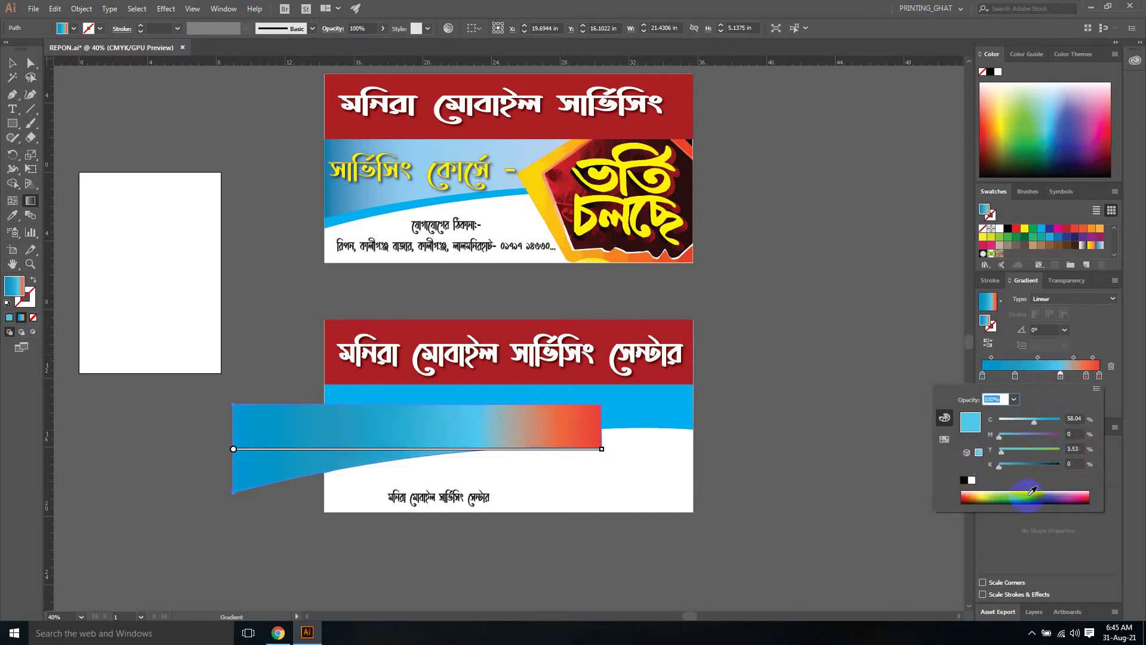
pyautogui.moveTo(1035, 426); pyautogui.dragTo(1013, 423)
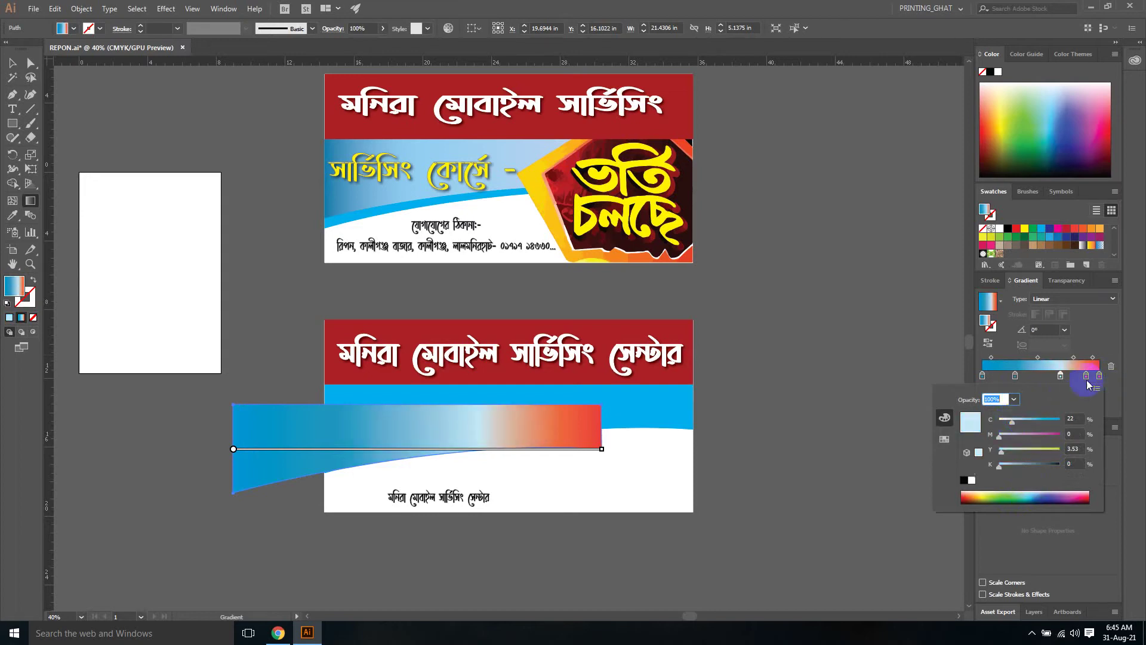
pyautogui.click(1086, 376)
pyautogui.doubleClick(1086, 376)
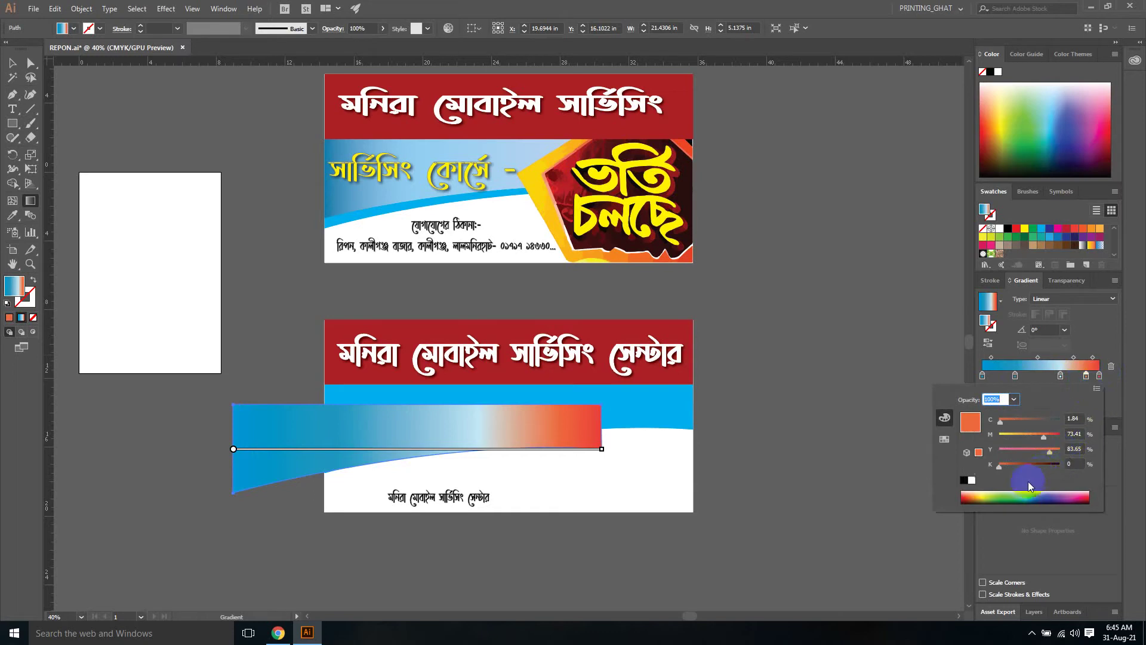
pyautogui.click(1026, 497)
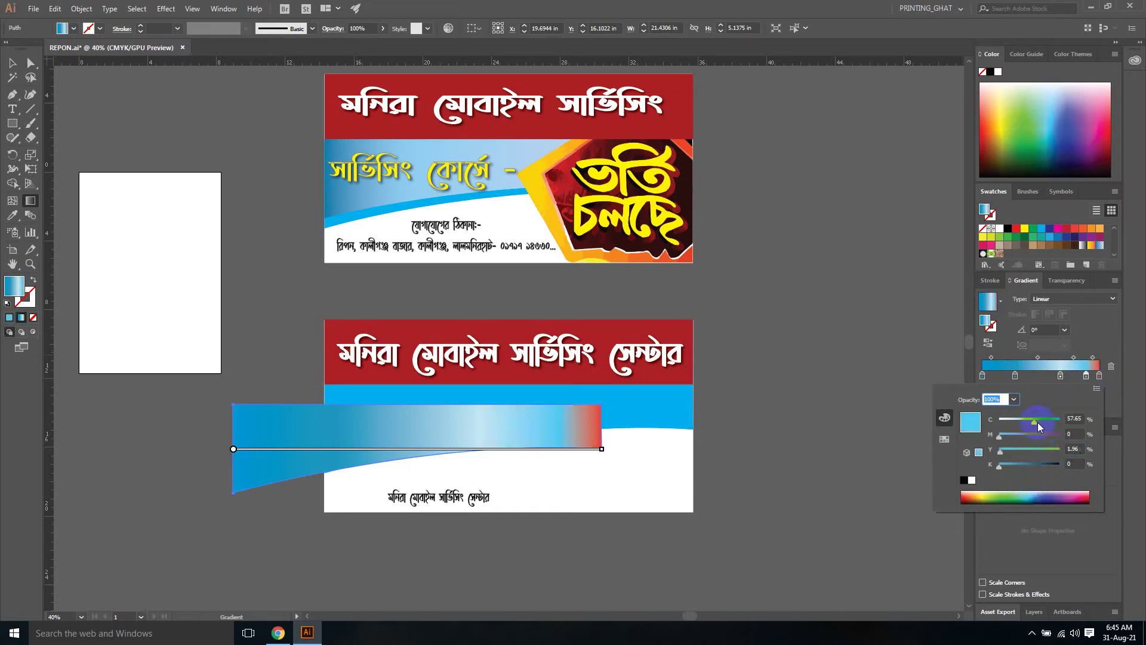
pyautogui.moveTo(1027, 425); pyautogui.dragTo(1012, 425)
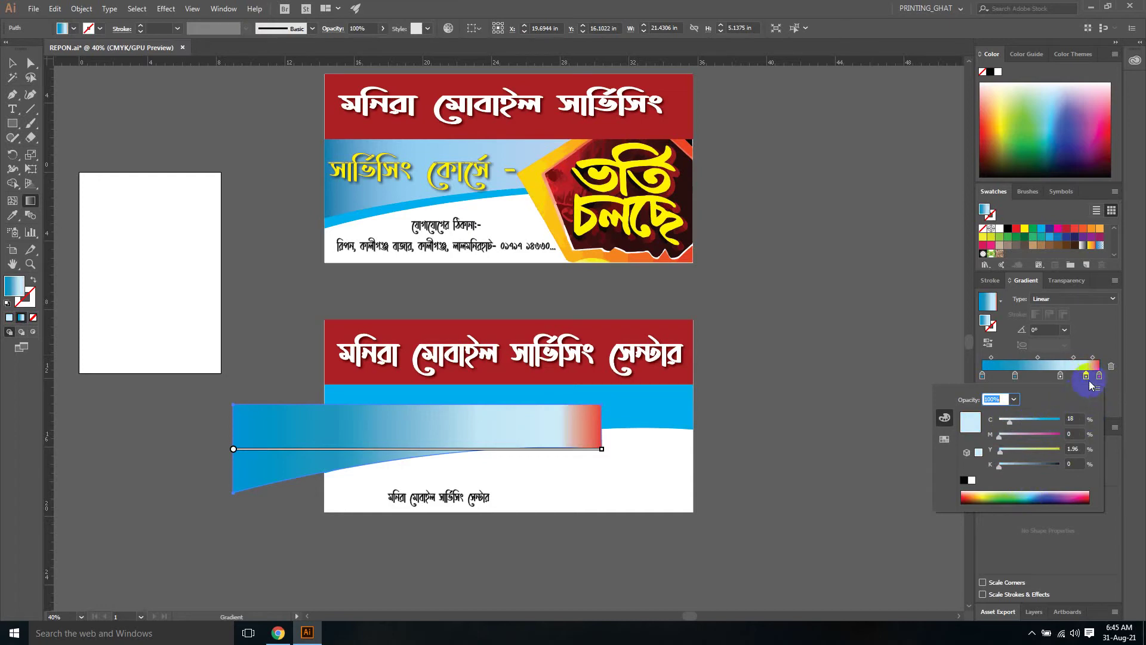
# Turn the rightmost red stop into a very pale blue
pyautogui.doubleClick(1099, 376)
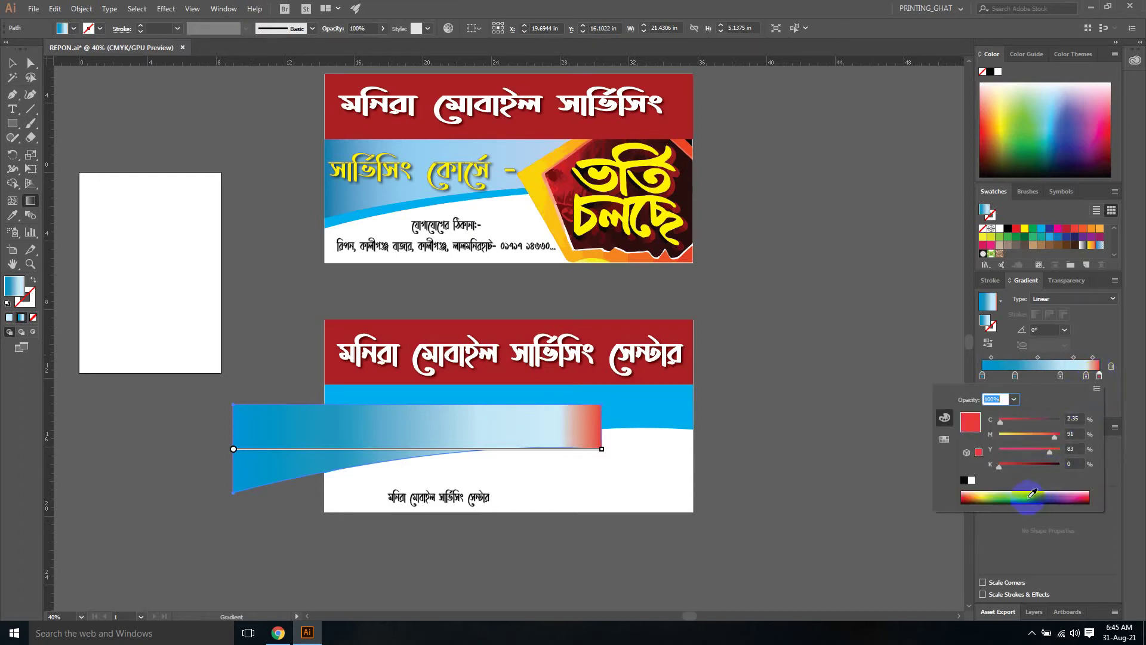
pyautogui.click(1029, 496)
pyautogui.moveTo(1032, 420); pyautogui.dragTo(1007, 421)
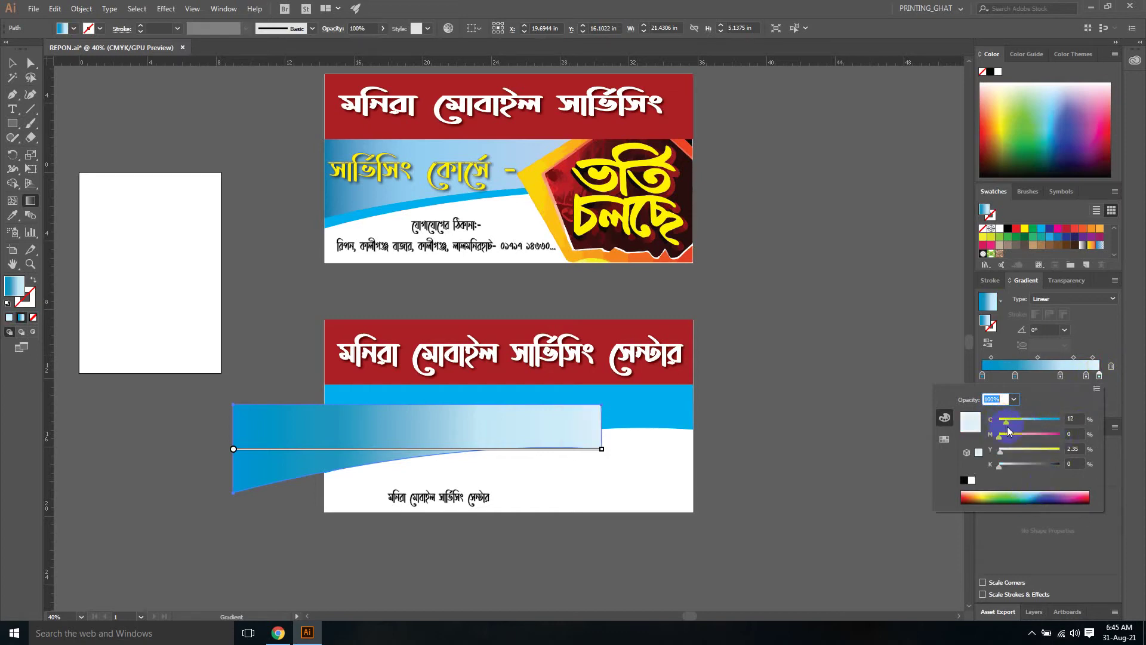
pyautogui.moveTo(1006, 423); pyautogui.dragTo(1011, 422)
pyautogui.click(1009, 423)
# Lighten the second stop to cyan 70 and the leftmost stop slightly
pyautogui.click(1014, 376)
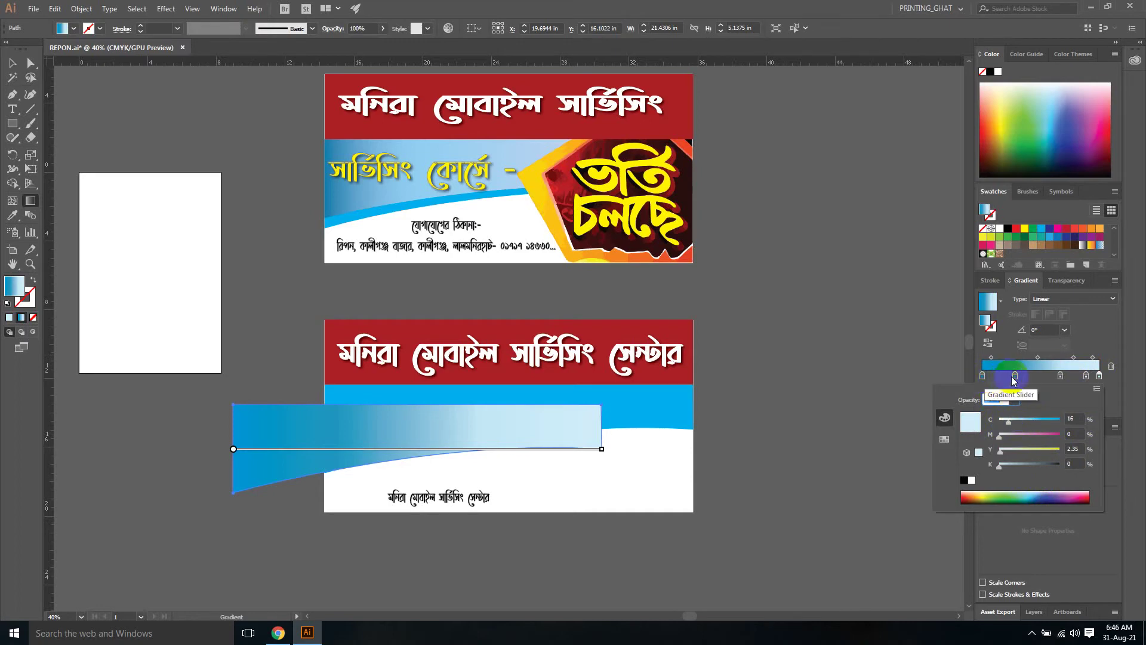
pyautogui.doubleClick(1015, 376)
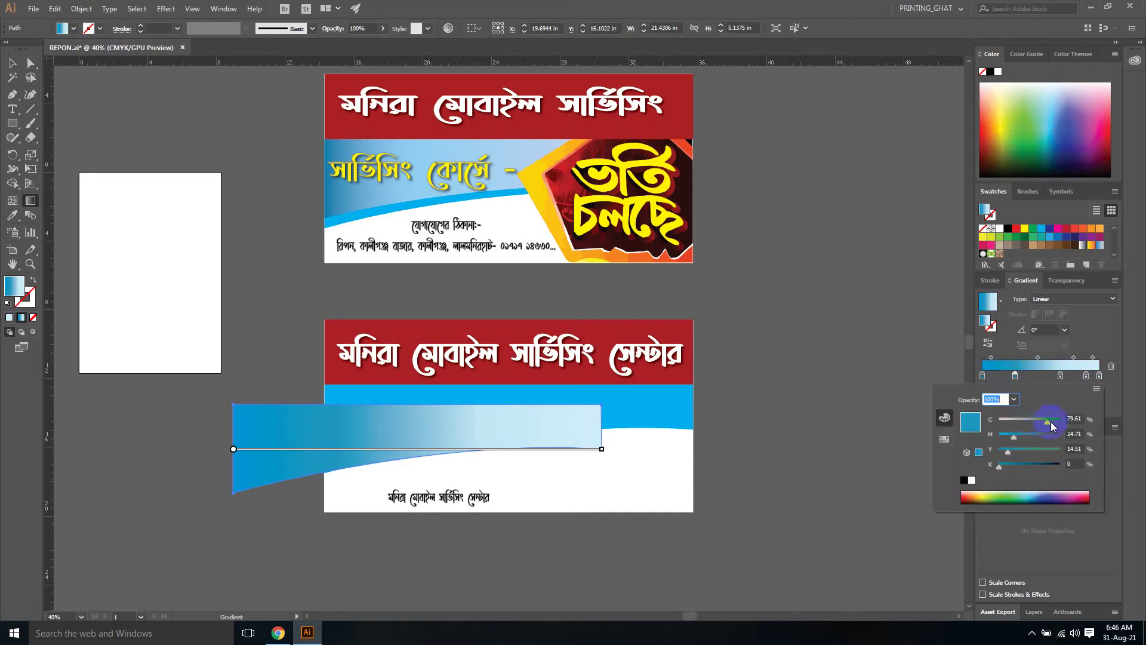
pyautogui.moveTo(1051, 421); pyautogui.dragTo(1041, 421)
pyautogui.click(983, 376)
pyautogui.doubleClick(982, 376)
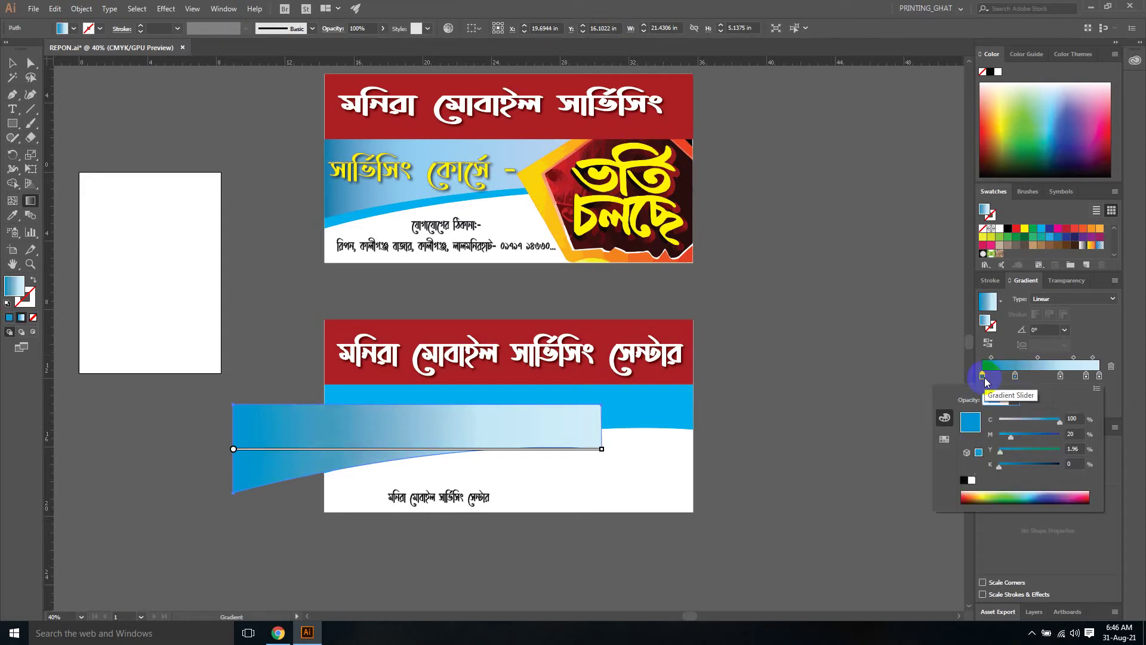
pyautogui.click(1015, 404)
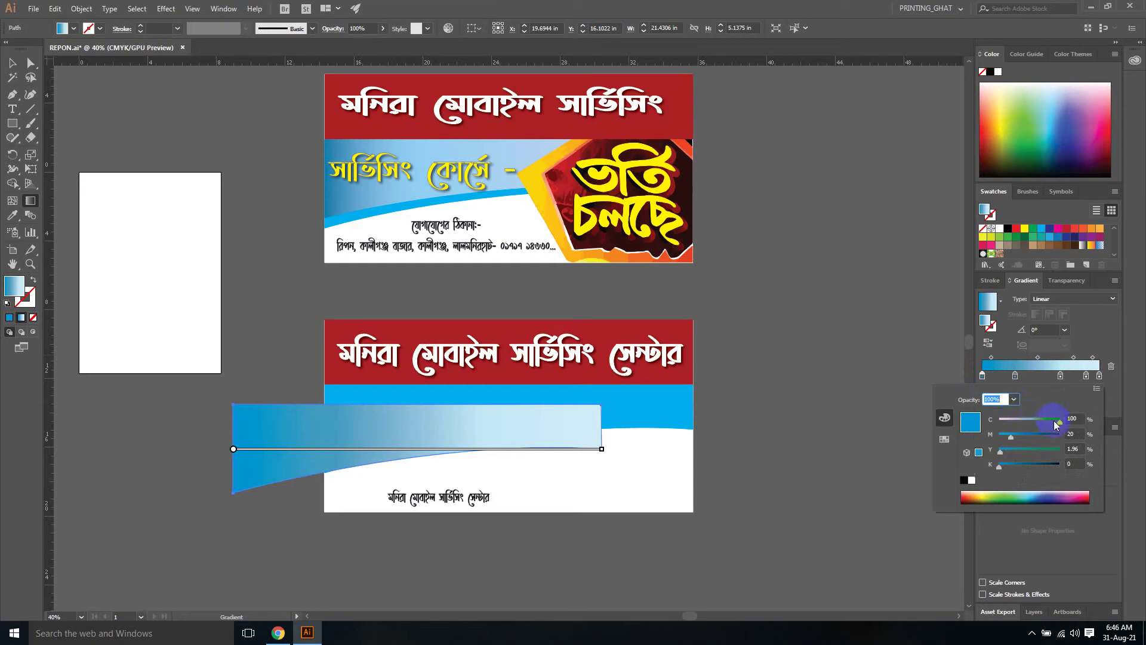
pyautogui.moveTo(1059, 425); pyautogui.dragTo(1049, 427)
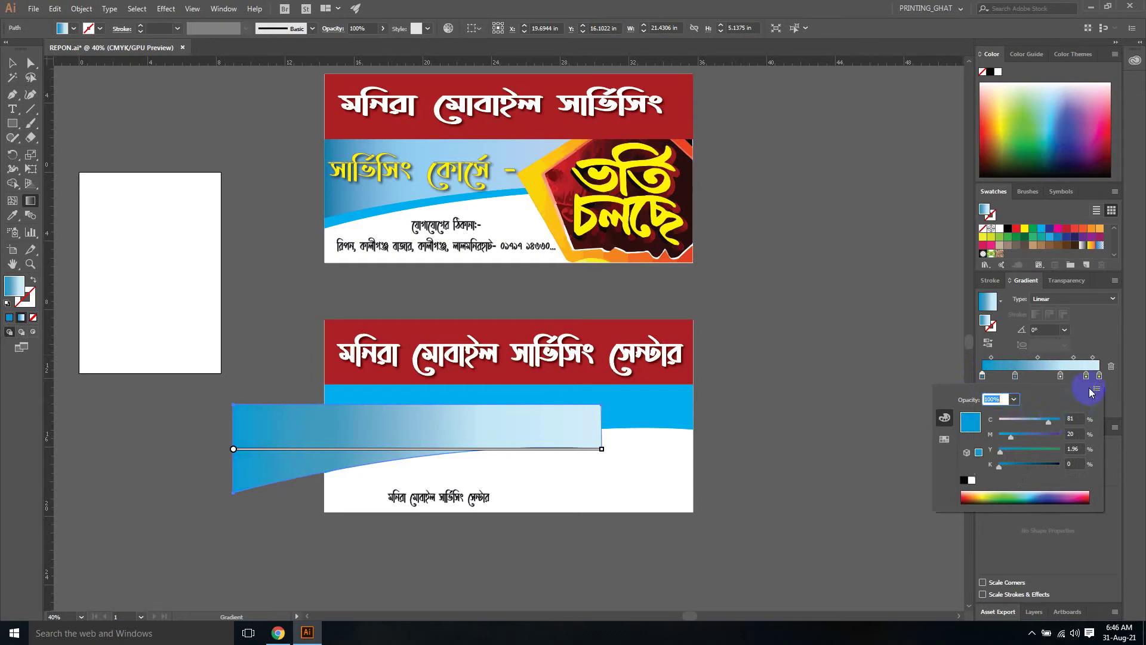
pyautogui.click(12, 63)
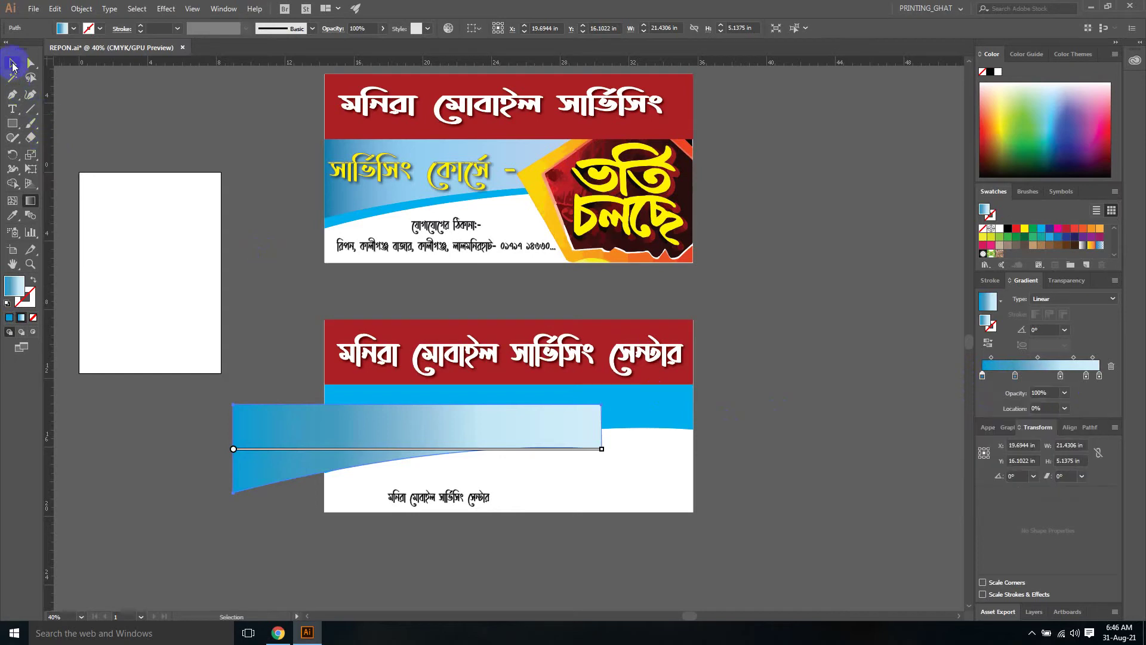
# Adjust the wave's gradient with the Gradient tool to sharpen the blue-to-light transition
pyautogui.press('g')
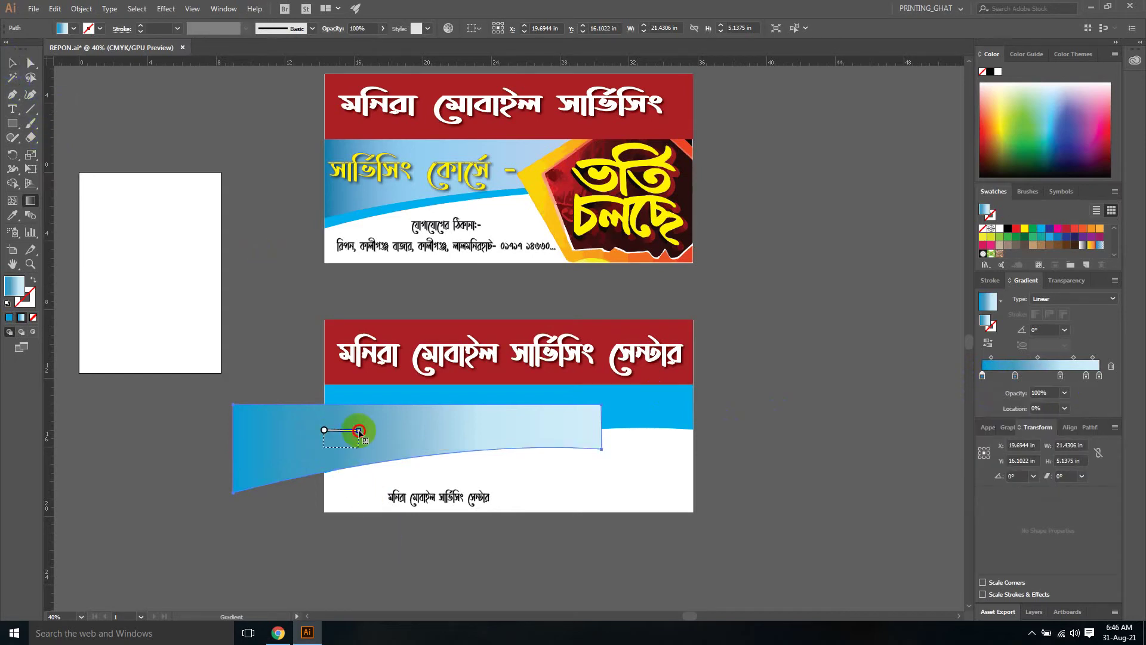
pyautogui.moveTo(323, 447); pyautogui.dragTo(358, 448)
pyautogui.click(390, 443)
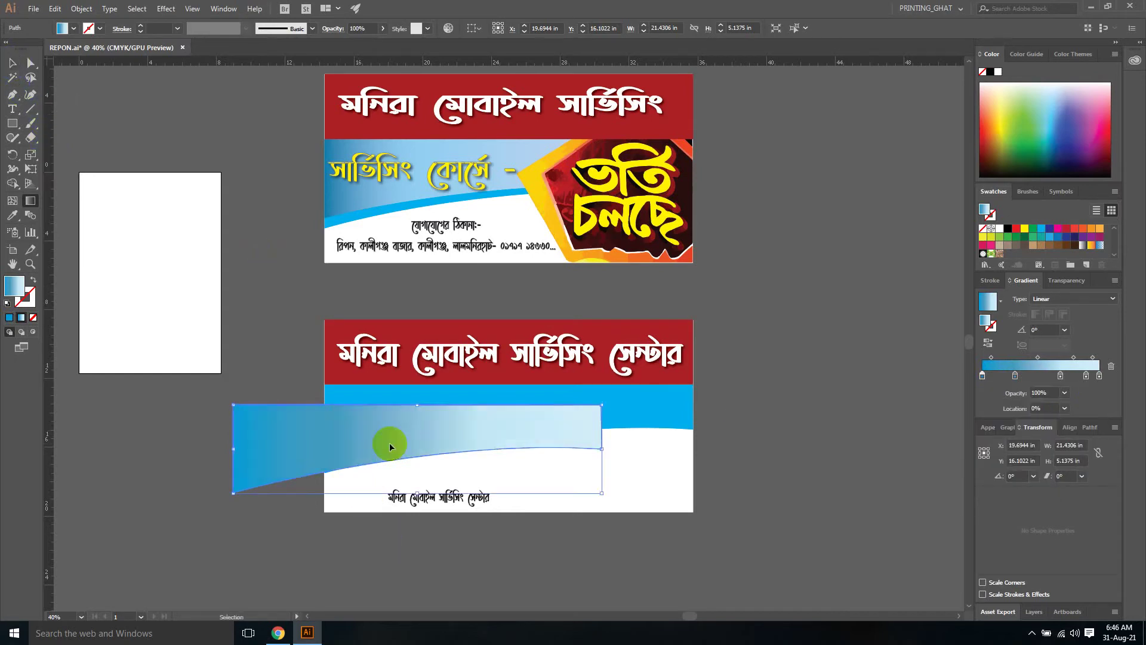
# Move the gradient wave under the second banner's red header and shorten it to 4.5473 in tall
pyautogui.click(12, 63)
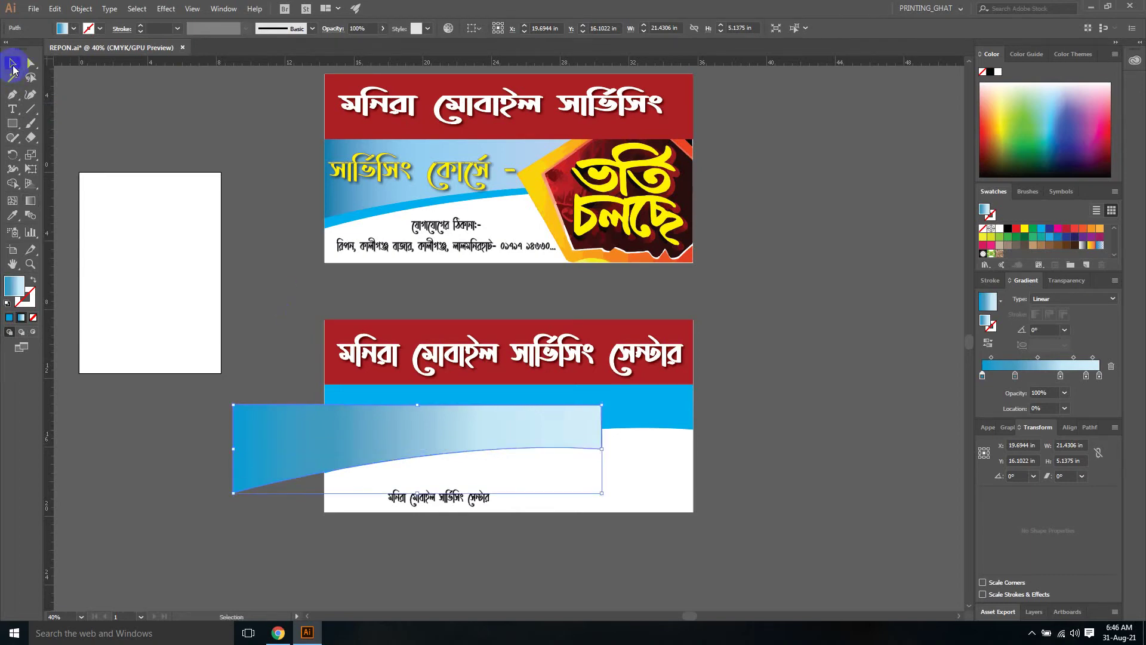
pyautogui.click(283, 436)
pyautogui.moveTo(283, 435)
pyautogui.mouseDown()
pyautogui.moveTo(376, 415)
pyautogui.moveTo(481, 427)
pyautogui.mouseUp()
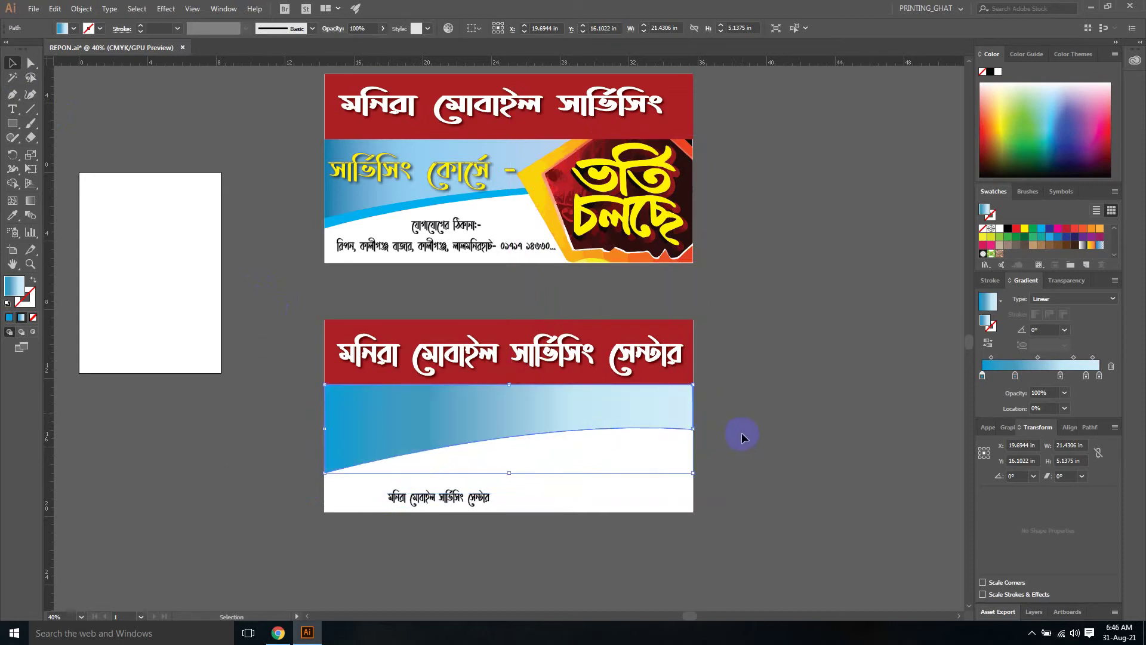
pyautogui.moveTo(508, 473); pyautogui.dragTo(509, 462)
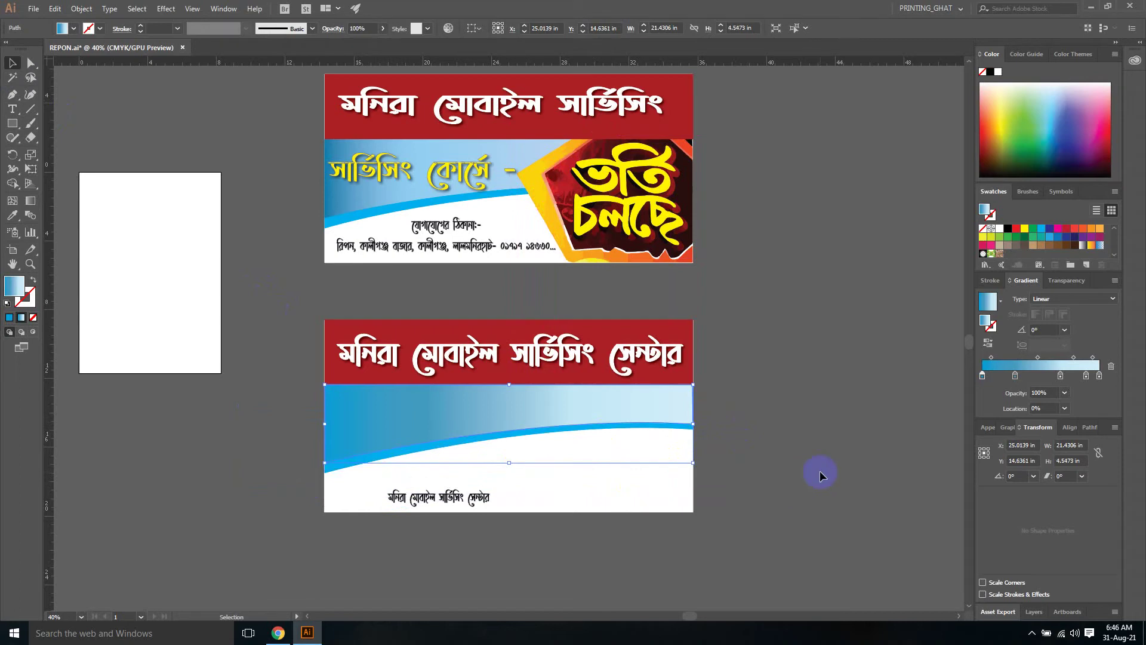
pyautogui.click(753, 443)
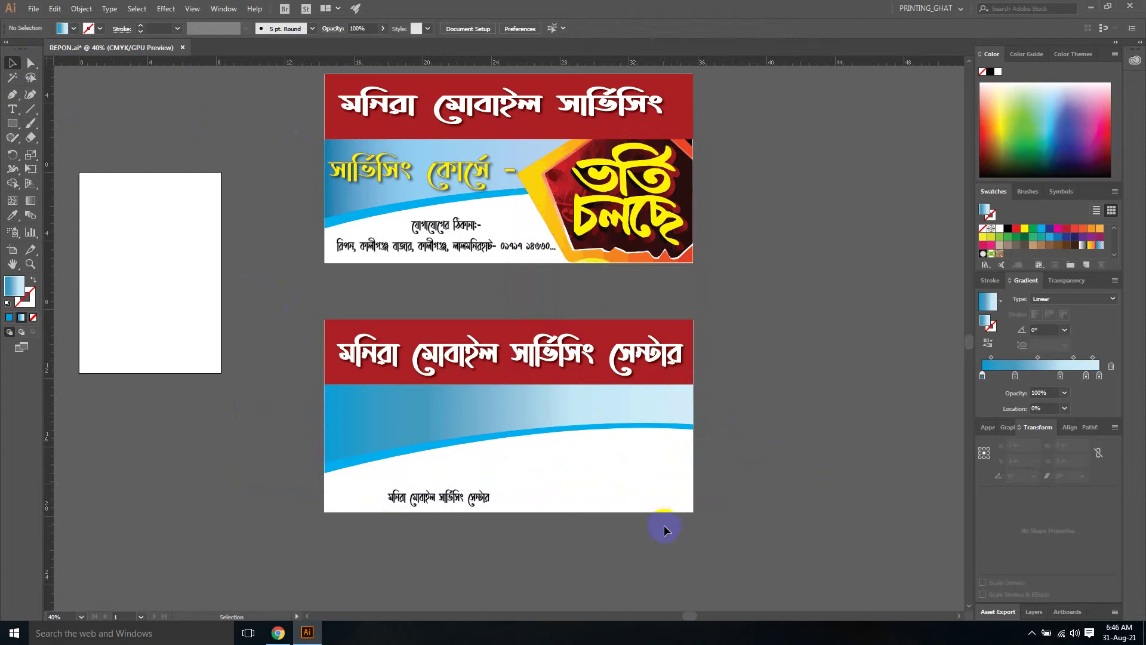
pyautogui.moveTo(482, 495)
pyautogui.mouseDown()
pyautogui.moveTo(484, 469)
pyautogui.moveTo(457, 477)
pyautogui.mouseUp()
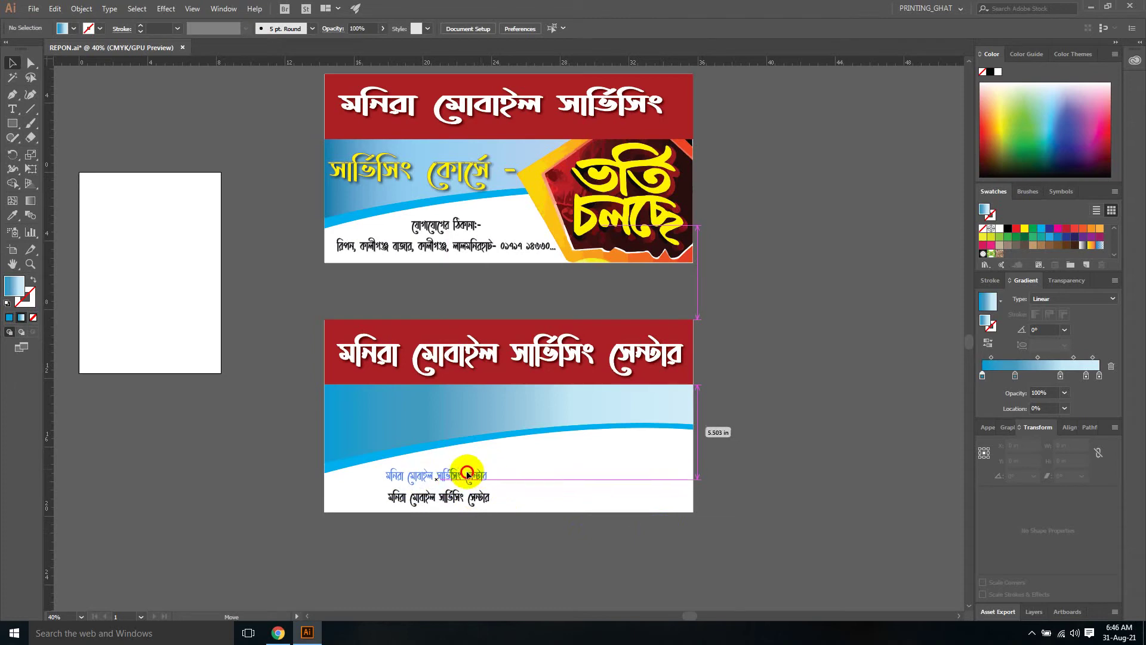
# Alt-drag a copy of the small text line into the blue band and bring it to front
pyautogui.moveTo(457, 478); pyautogui.dragTo(457, 478)
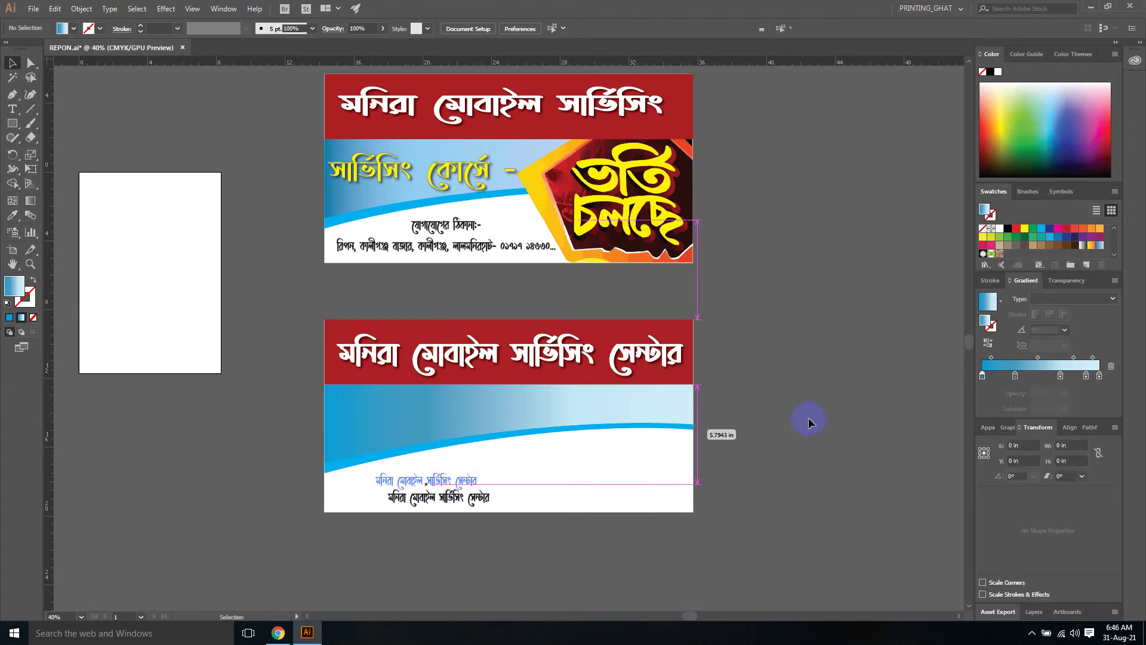
pyautogui.click(460, 484)
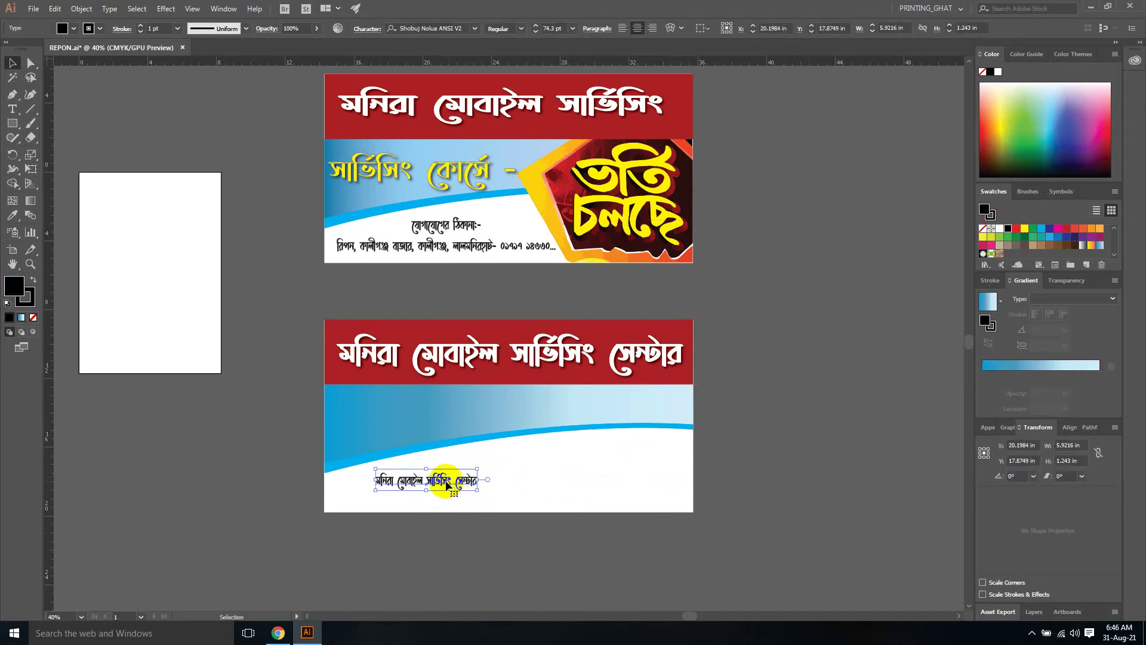
pyautogui.moveTo(439, 484); pyautogui.dragTo(406, 416)
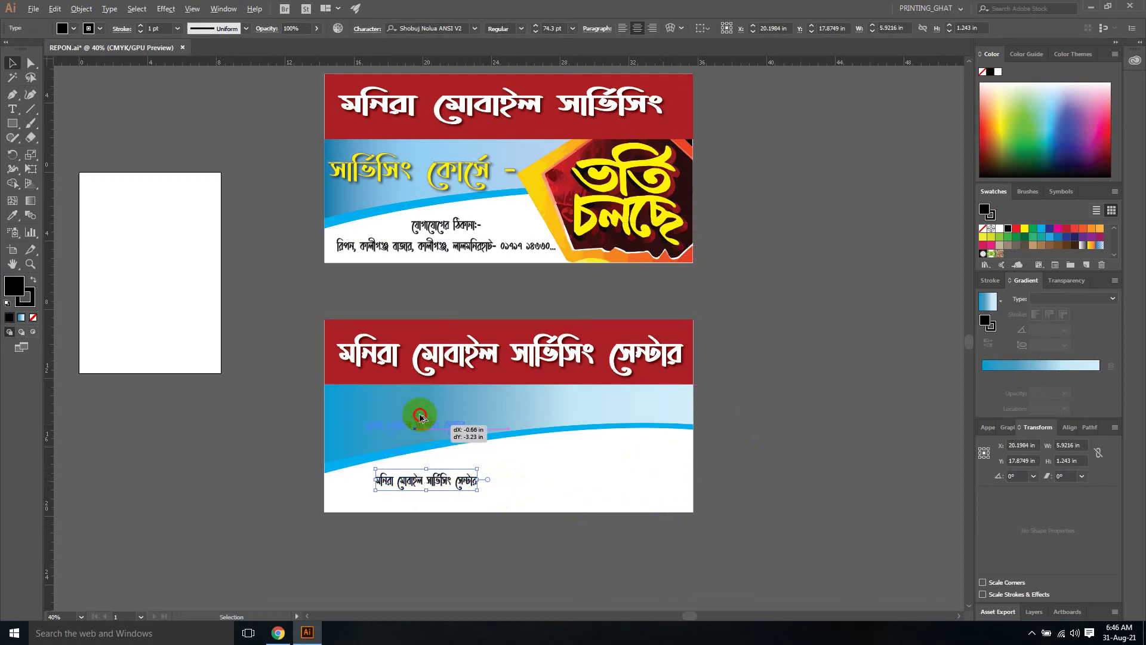
pyautogui.moveTo(406, 416); pyautogui.dragTo(408, 414)
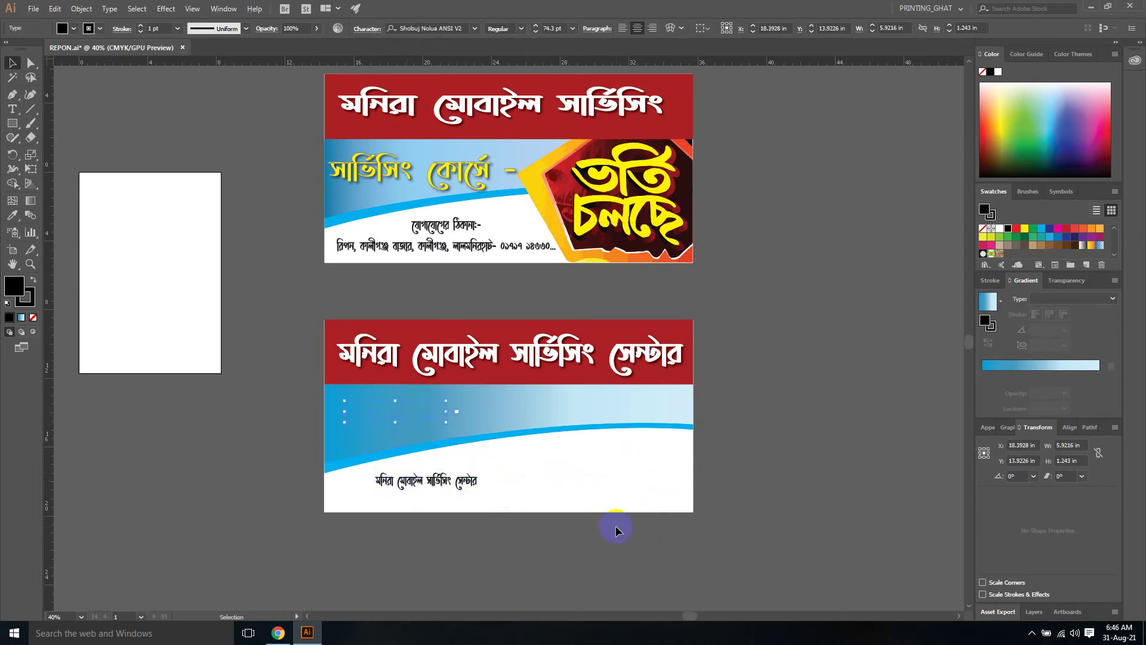
pyautogui.rightClick(411, 408)
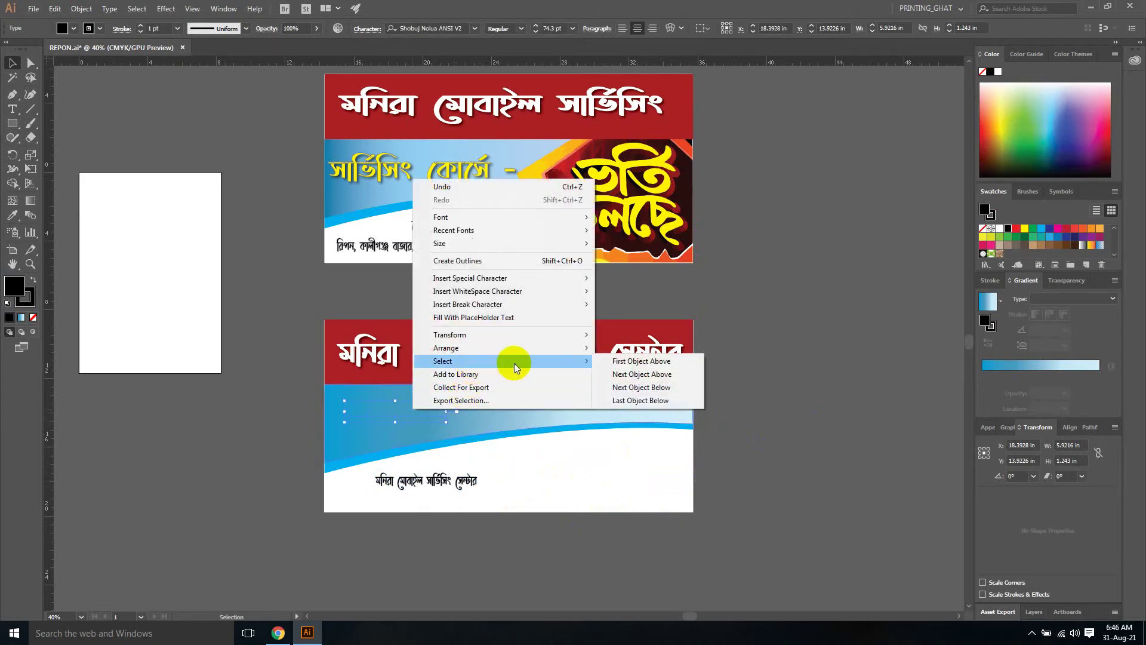
pyautogui.moveTo(445, 348)
pyautogui.click(642, 348)
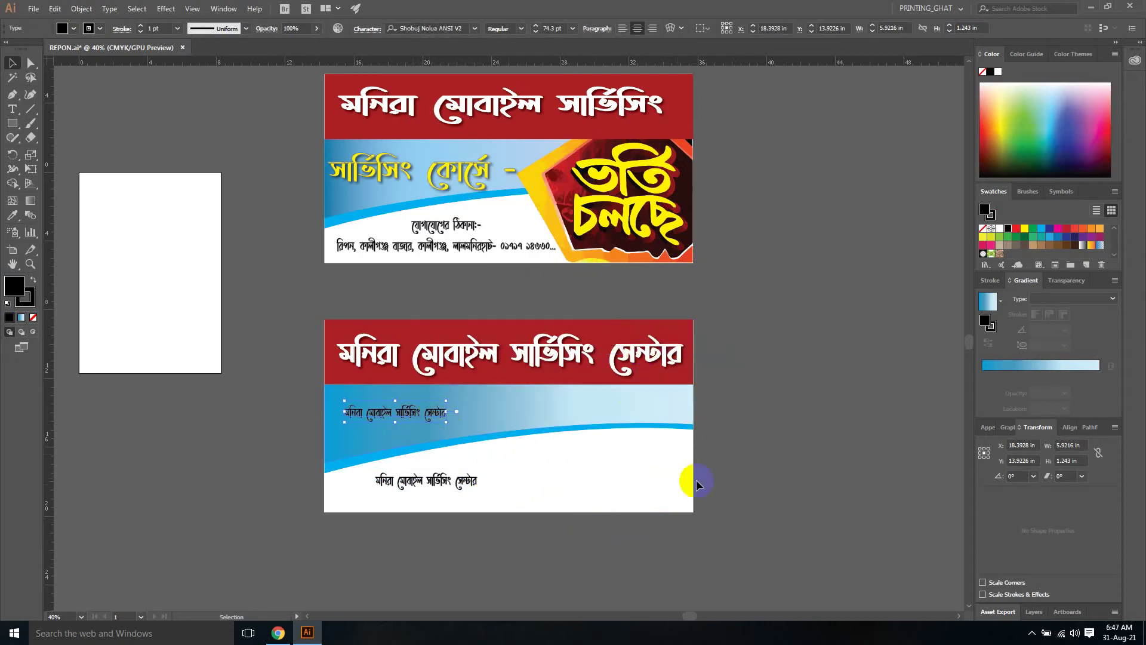
# Retype the copied text as 'সার্ভিসিং কোর্সে-'
pyautogui.doubleClick(397, 413)
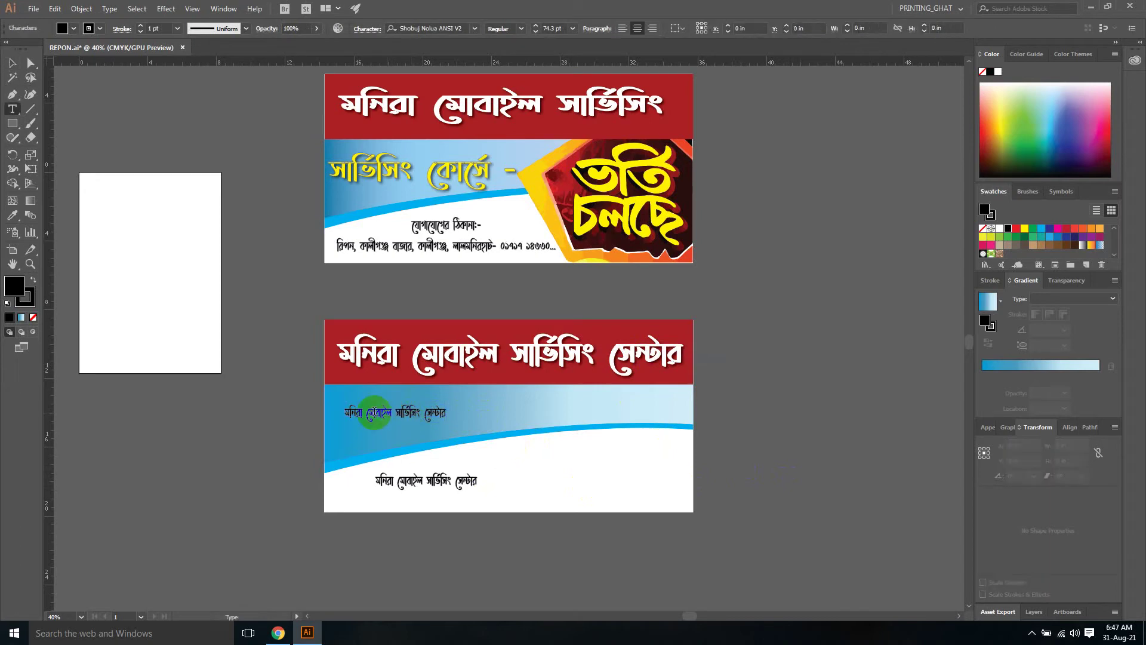
pyautogui.moveTo(338, 412); pyautogui.dragTo(456, 410)
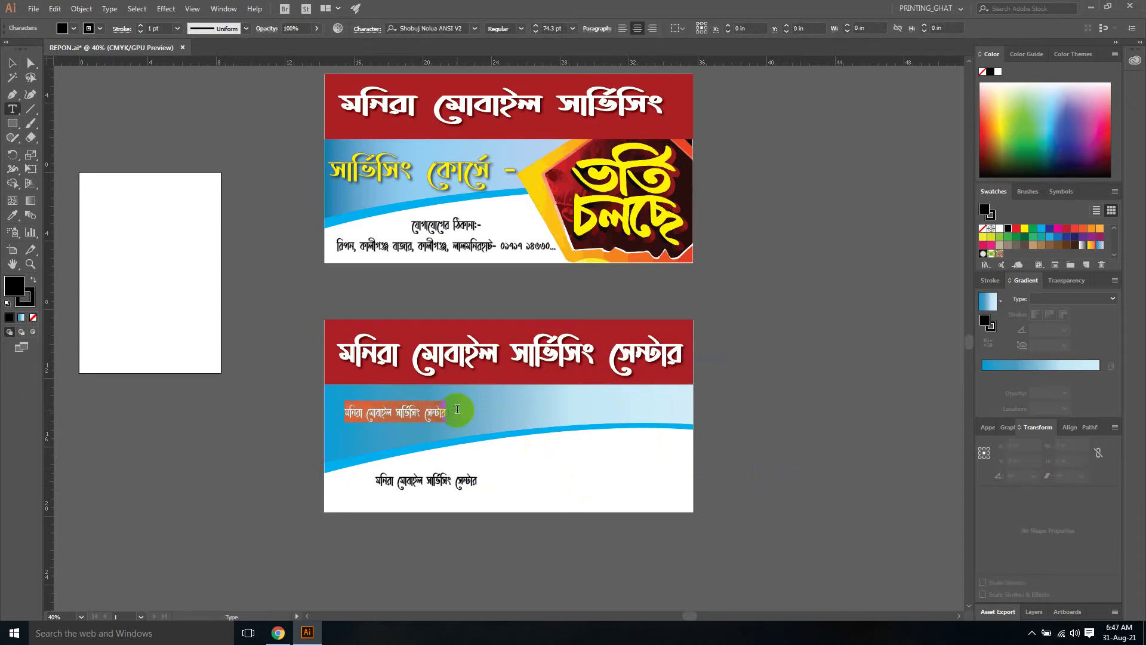
pyautogui.write('ম')
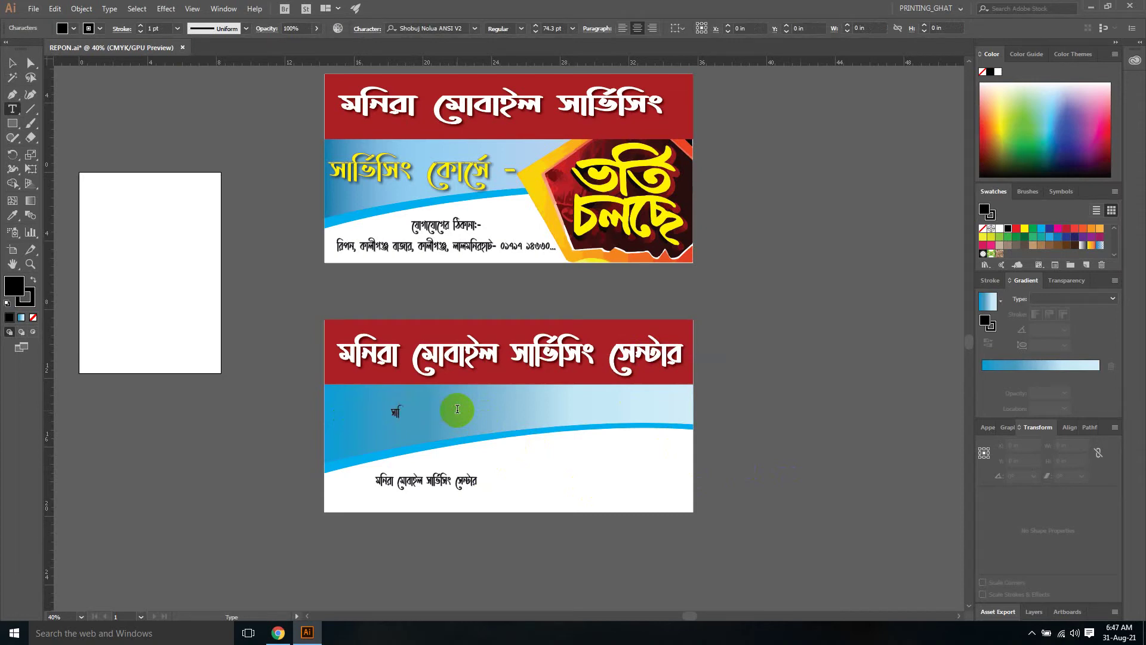
pyautogui.write('সি')
pyautogui.write('ং ')
pyautogui.write('কেসে')
pyautogui.write('-')
pyautogui.click(12, 64)
# Scale the সার্ভিসিং কোর্সে- text up considerably by its corner handles
pyautogui.moveTo(368, 422)
pyautogui.mouseDown()
pyautogui.moveTo(329, 424)
pyautogui.moveTo(446, 432)
pyautogui.mouseUp()
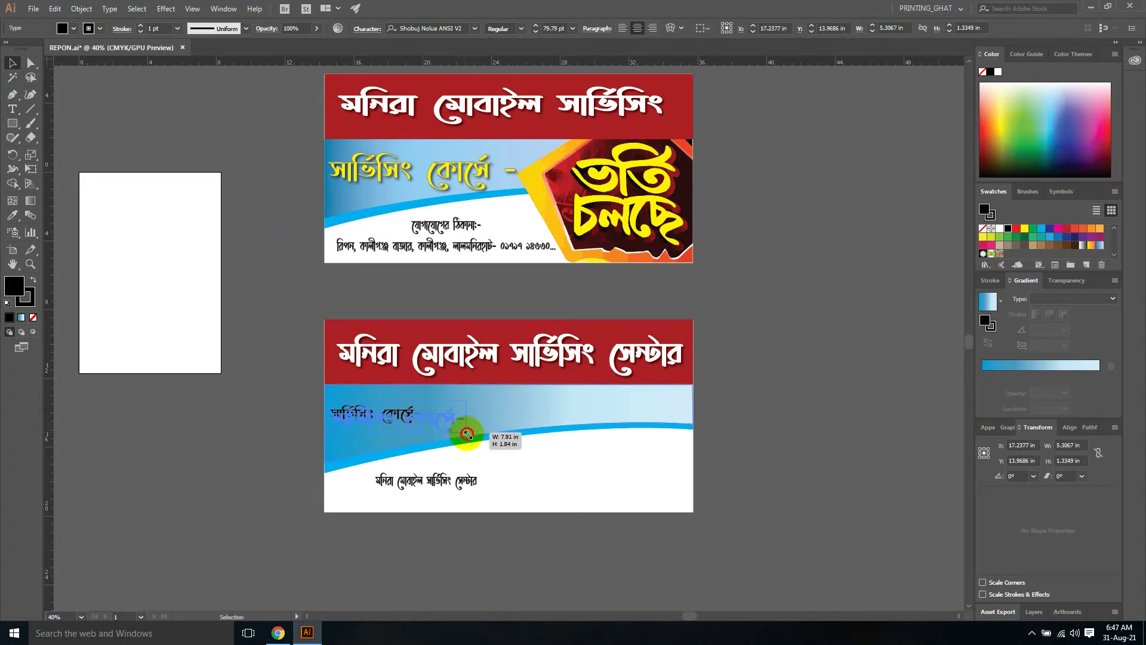
pyautogui.moveTo(446, 432); pyautogui.dragTo(478, 434)
pyautogui.moveTo(403, 400); pyautogui.dragTo(402, 387)
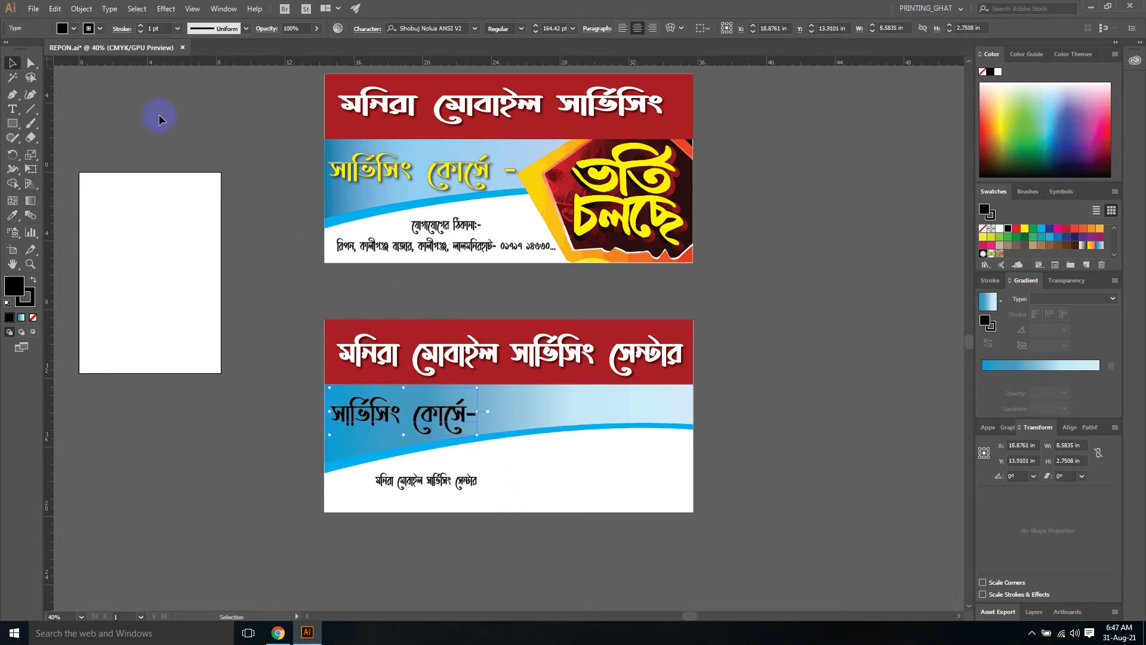
# Give the heading a yellow fill and a yellow outline
pyautogui.click(63, 28)
pyautogui.click(50, 49)
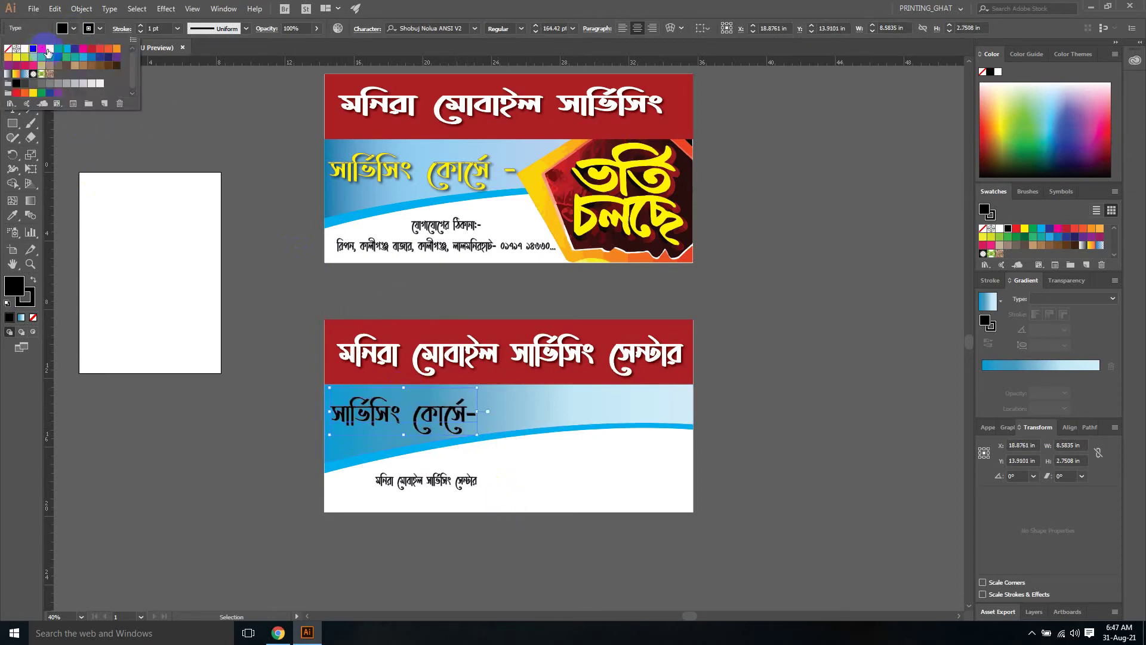
pyautogui.click(101, 29)
pyautogui.click(50, 49)
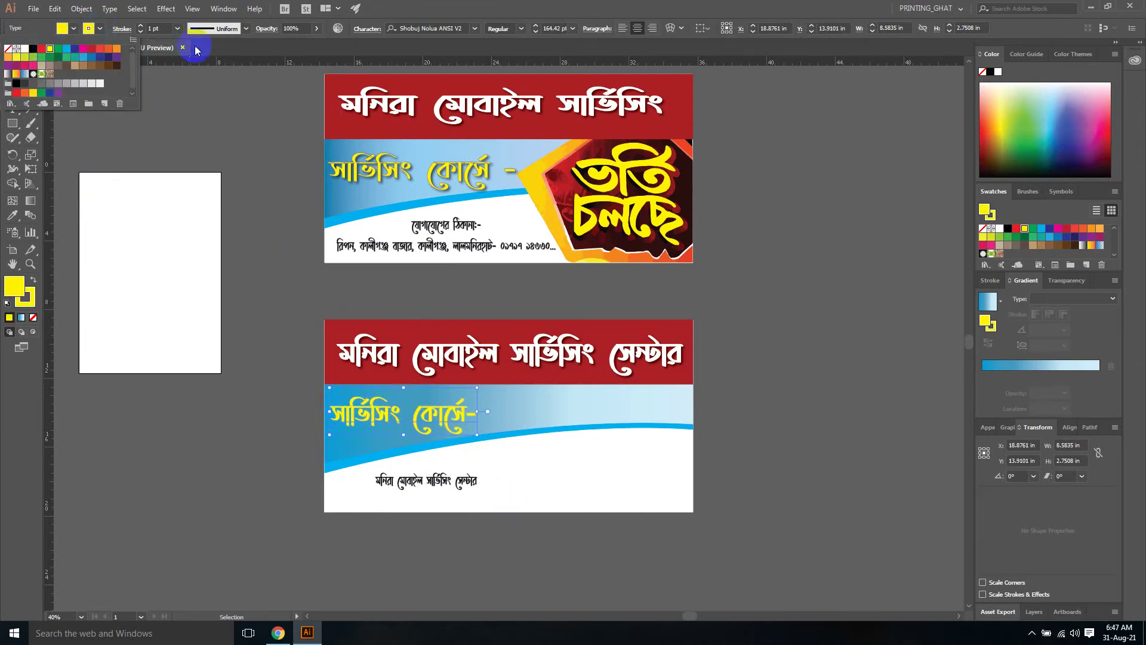
pyautogui.click(141, 28)
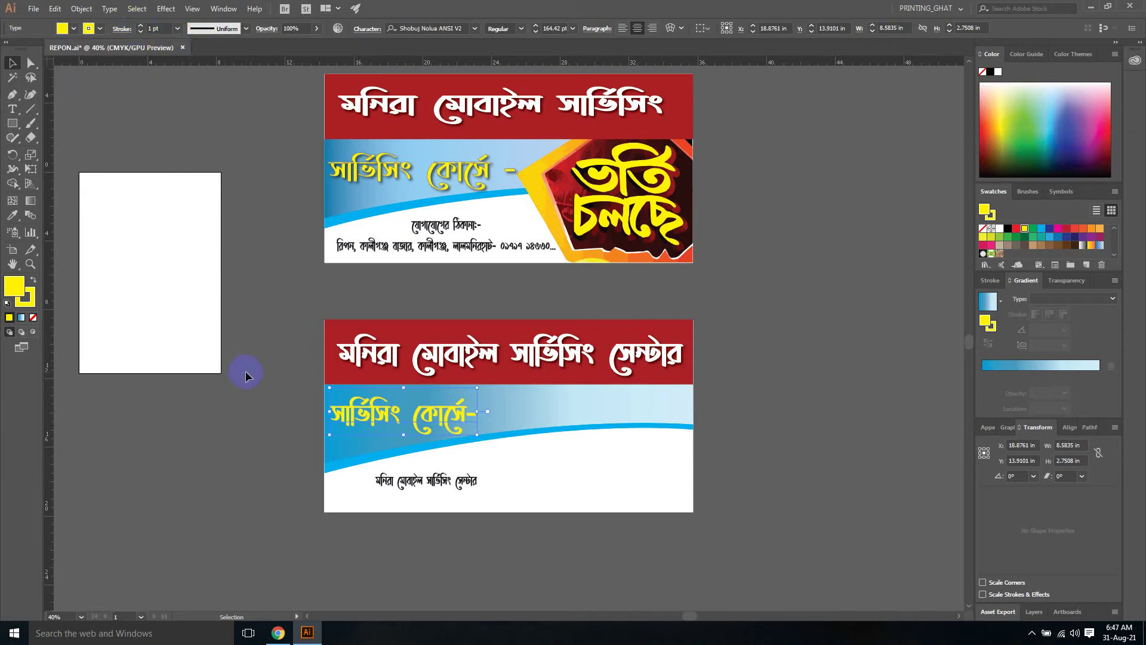
# Add a 75% Multiply Drop Shadow with 0.1 in offsets to the yellow heading
pyautogui.click(169, 9)
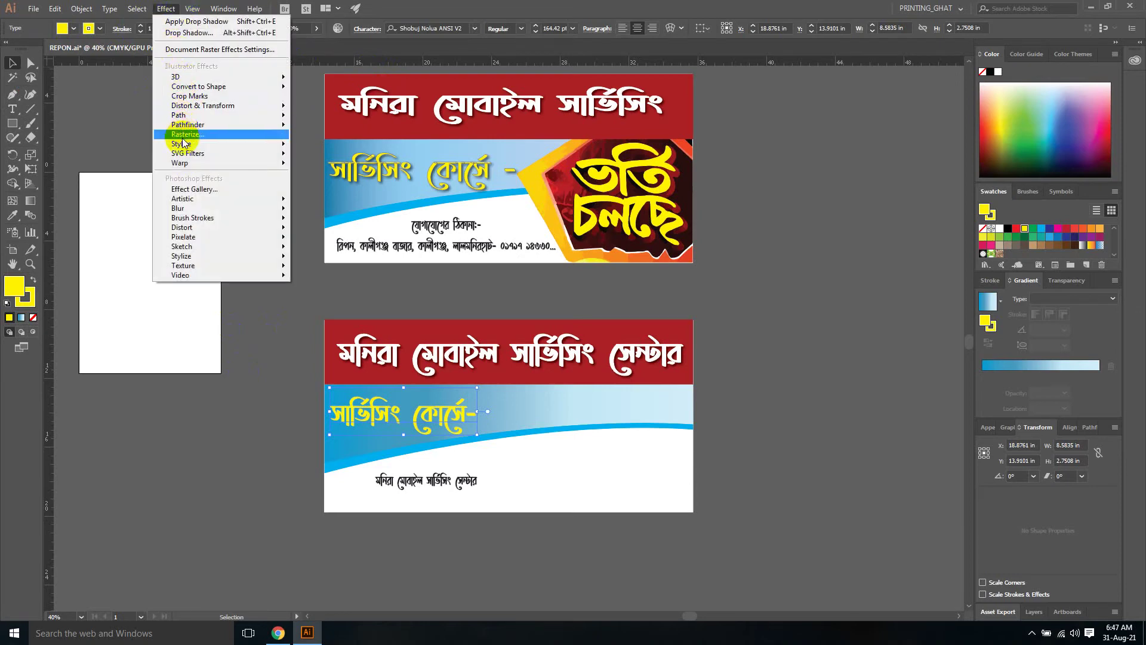
pyautogui.click(357, 145)
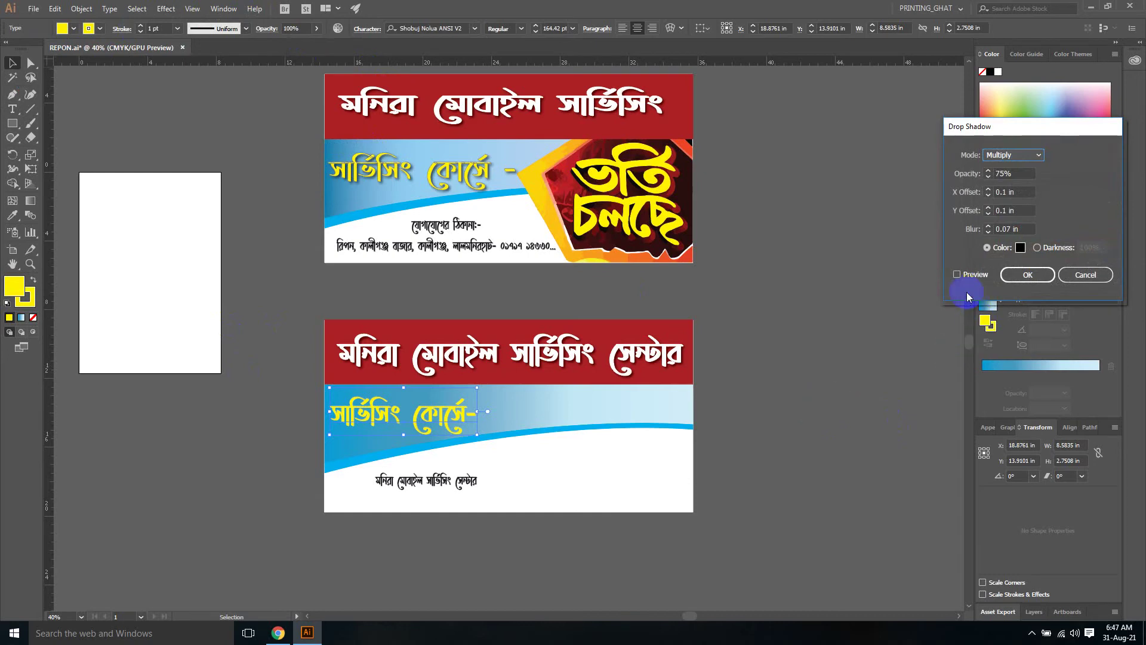
pyautogui.click(959, 275)
pyautogui.click(984, 280)
pyautogui.click(1027, 276)
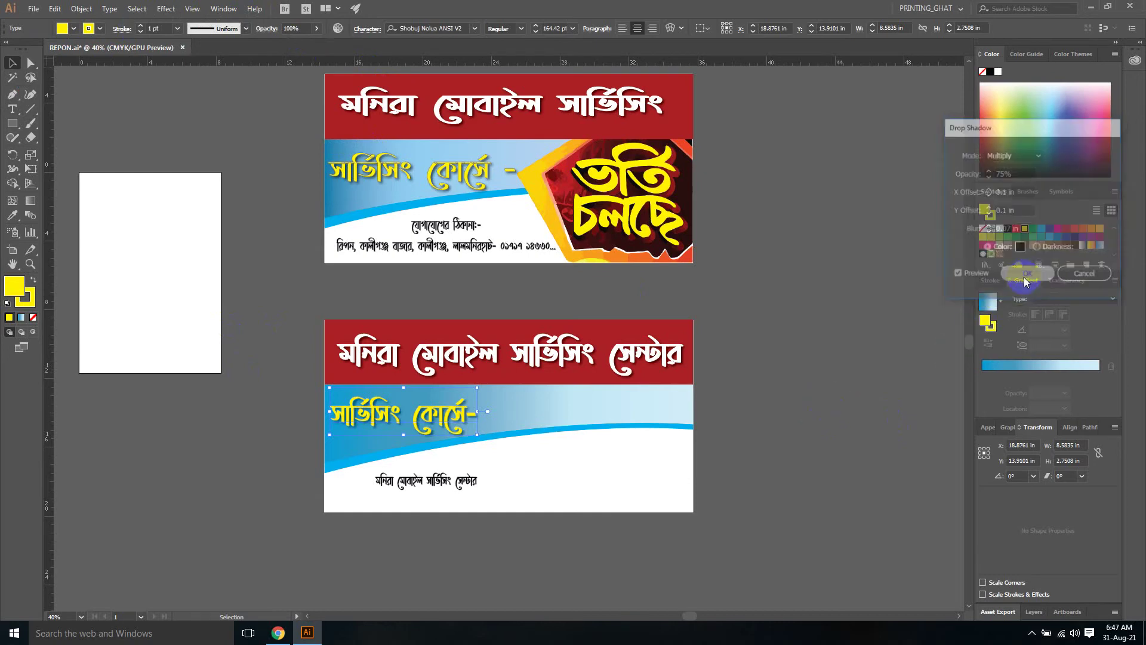
pyautogui.click(725, 465)
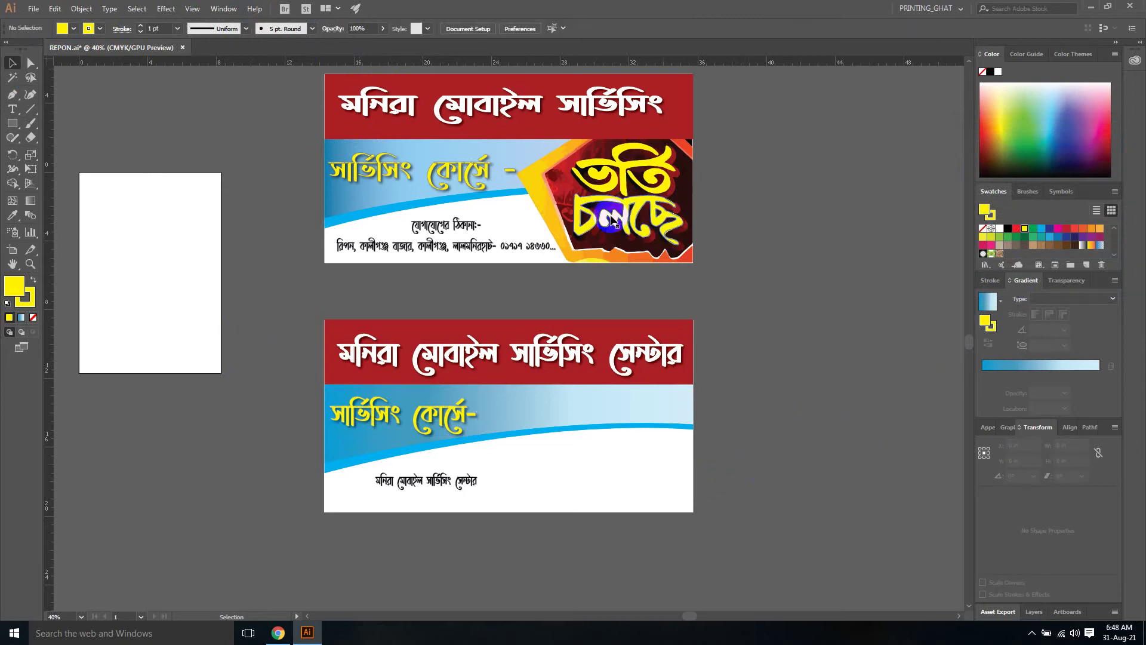
pyautogui.click(31, 9)
pyautogui.press('Escape')
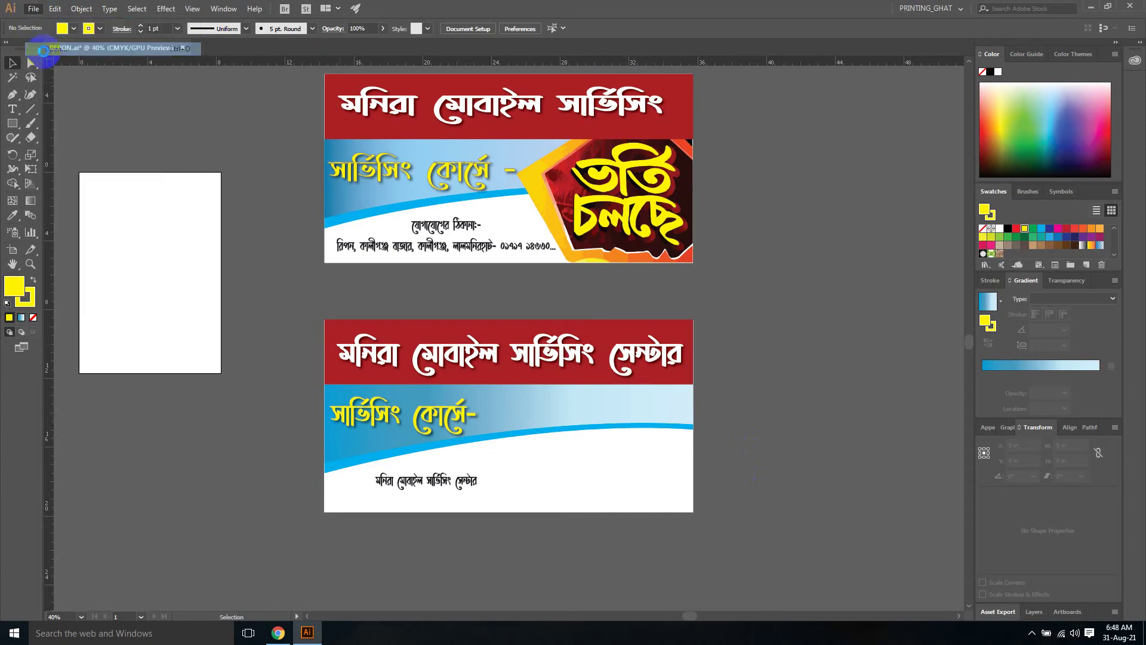
# Open the vorti coise font.eps sticker sheet from the Calligraphy Text File All_2021 folder
pyautogui.hotkey('ctrl', 'o')
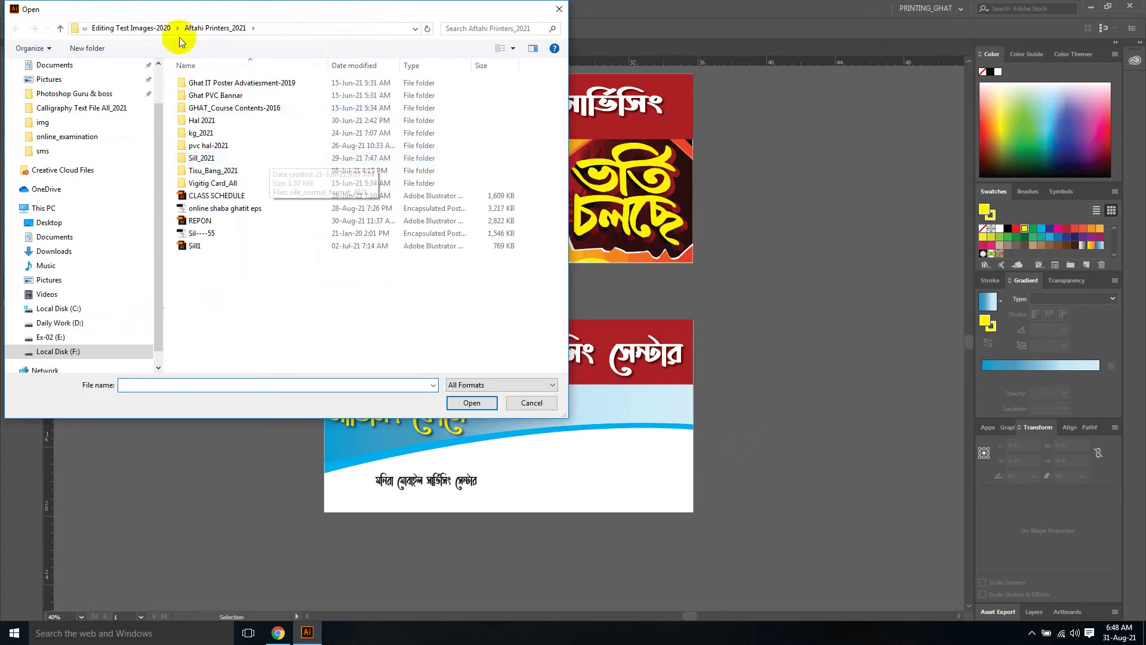
pyautogui.click(148, 28)
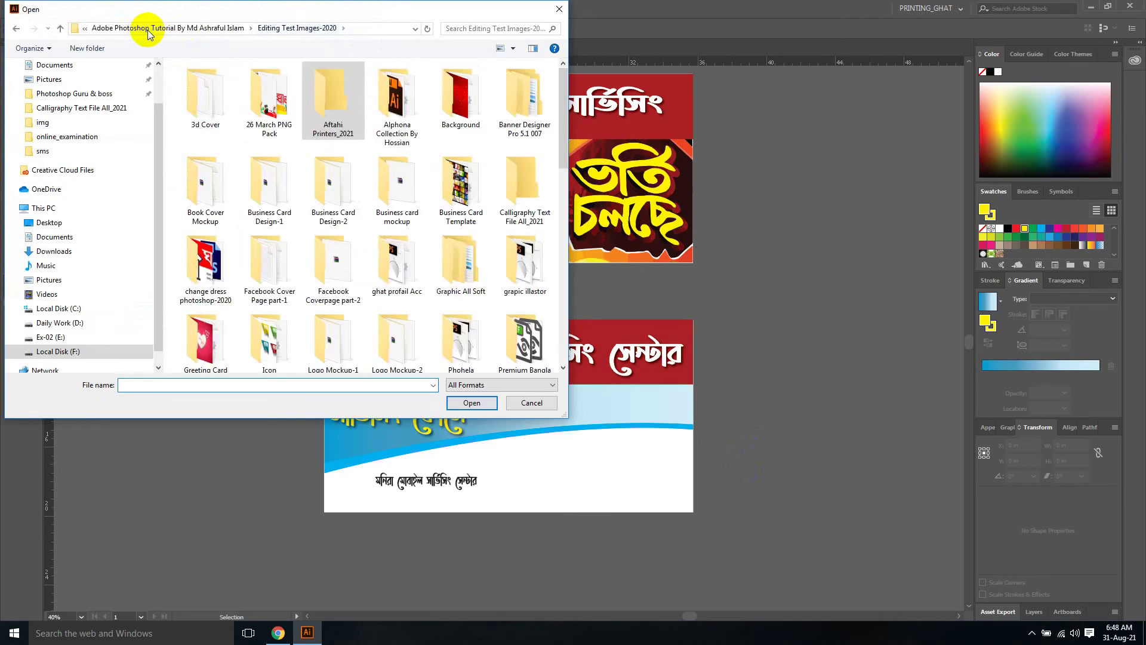
pyautogui.click(529, 190)
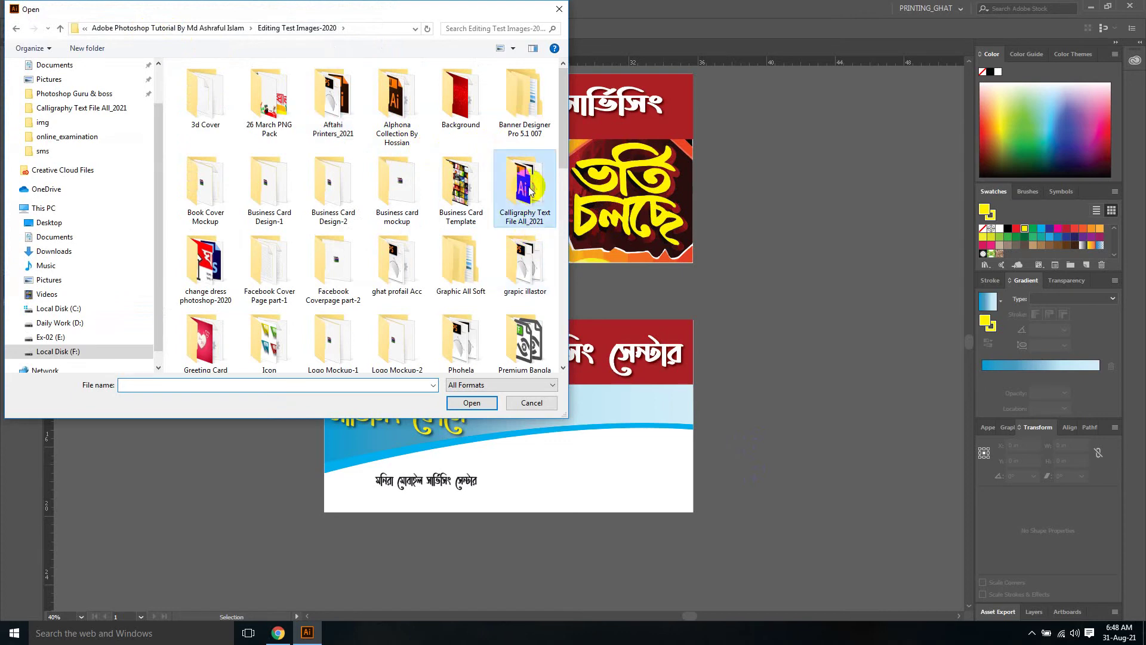
pyautogui.doubleClick(530, 190)
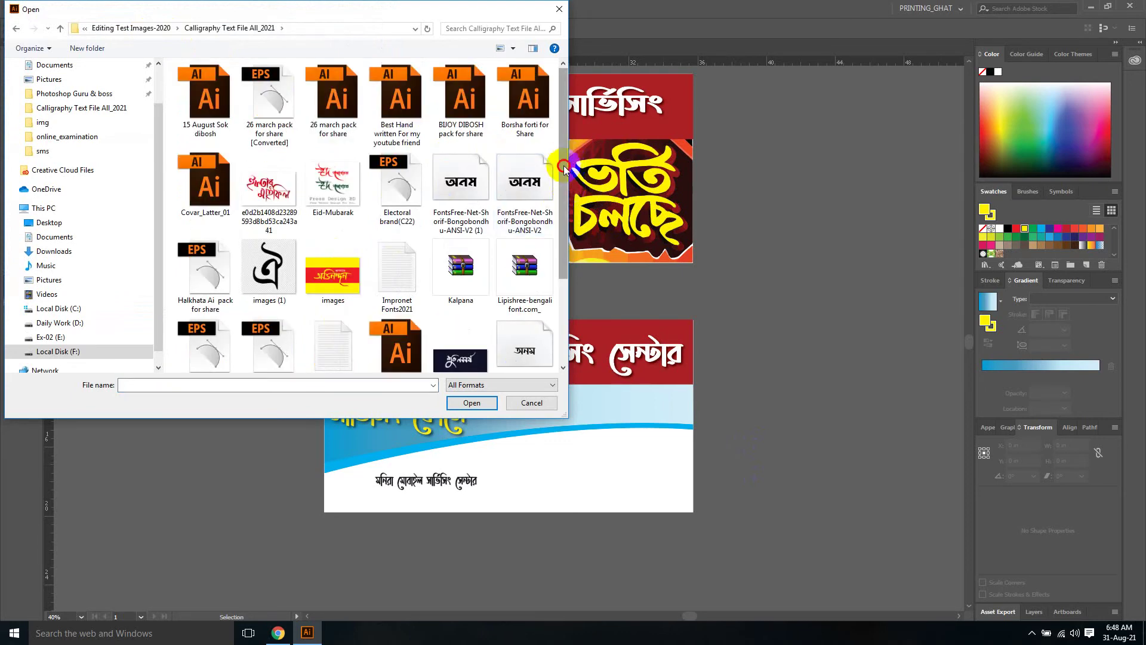
pyautogui.moveTo(564, 160); pyautogui.dragTo(561, 250)
pyautogui.click(482, 315)
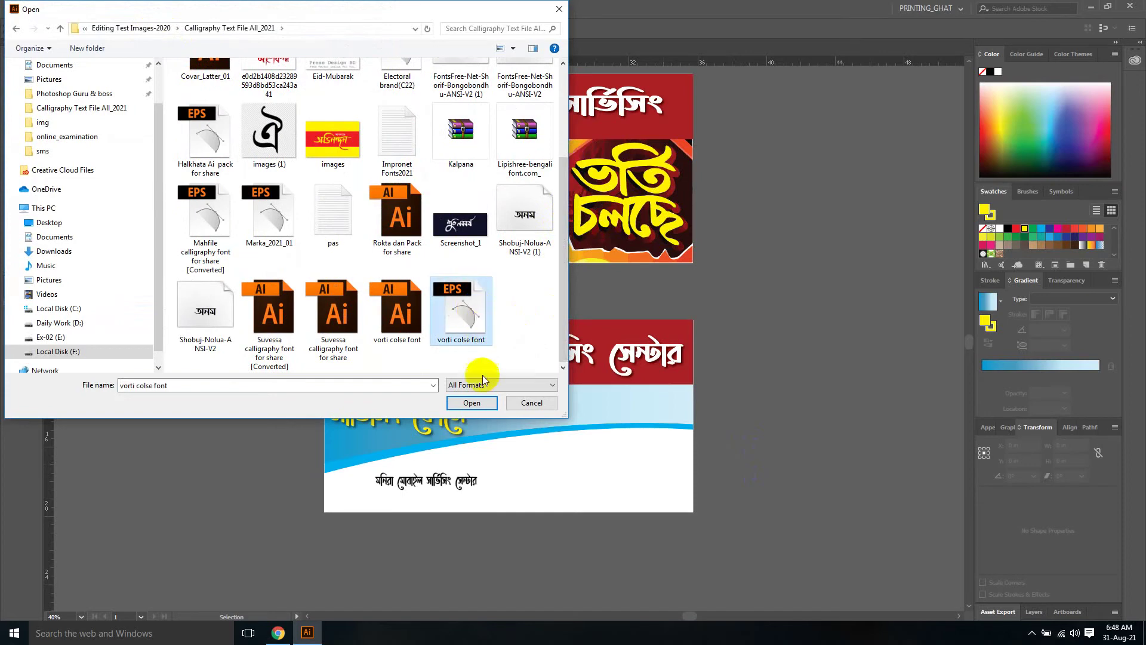
pyautogui.click(472, 403)
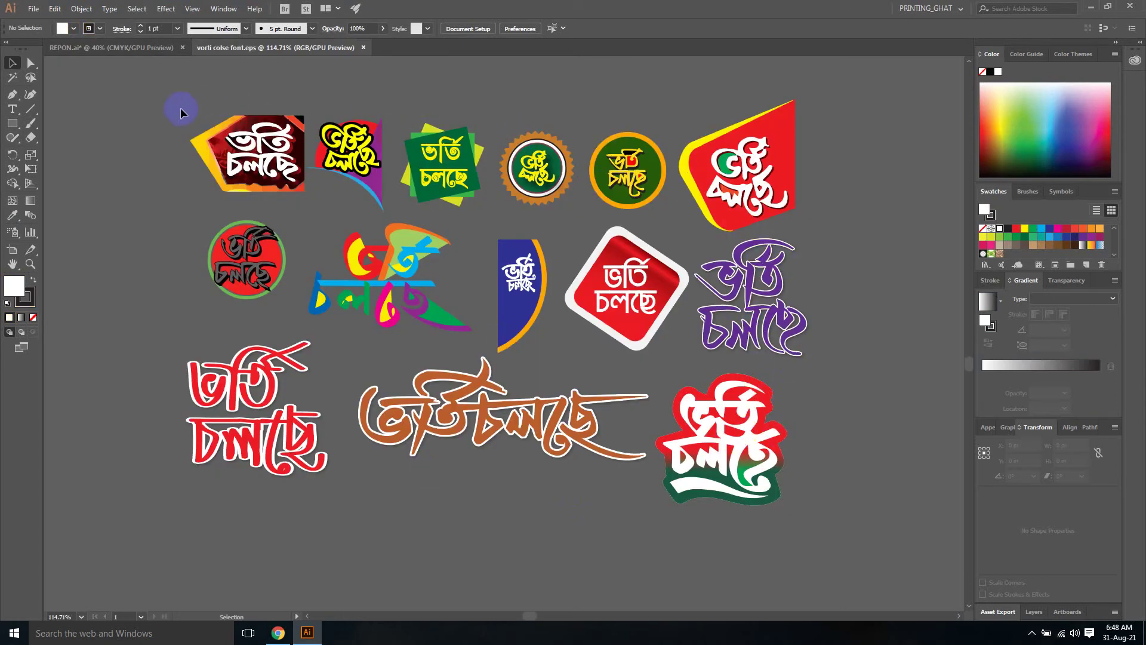
# Copy the top-left ভর্তি চলছে sticker group and return to the REPON.ai document
pyautogui.click(308, 200)
pyautogui.click(216, 135)
pyautogui.keyDown('ctrl'); pyautogui.click(216, 135); pyautogui.keyUp('ctrl')
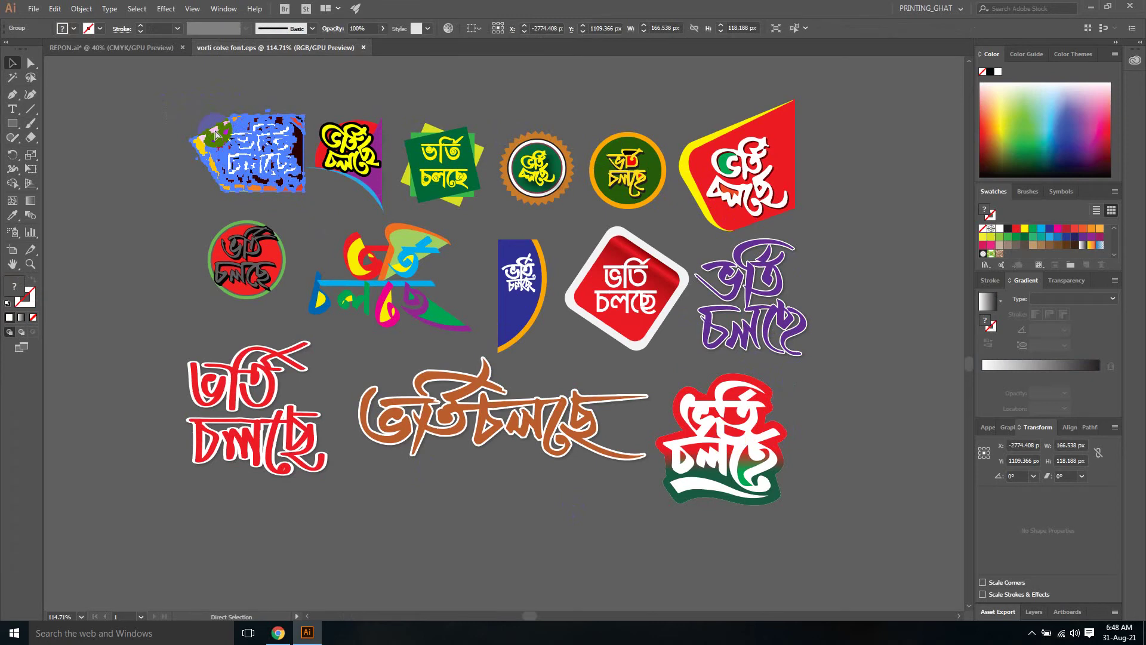
pyautogui.press('v')
pyautogui.click(153, 47)
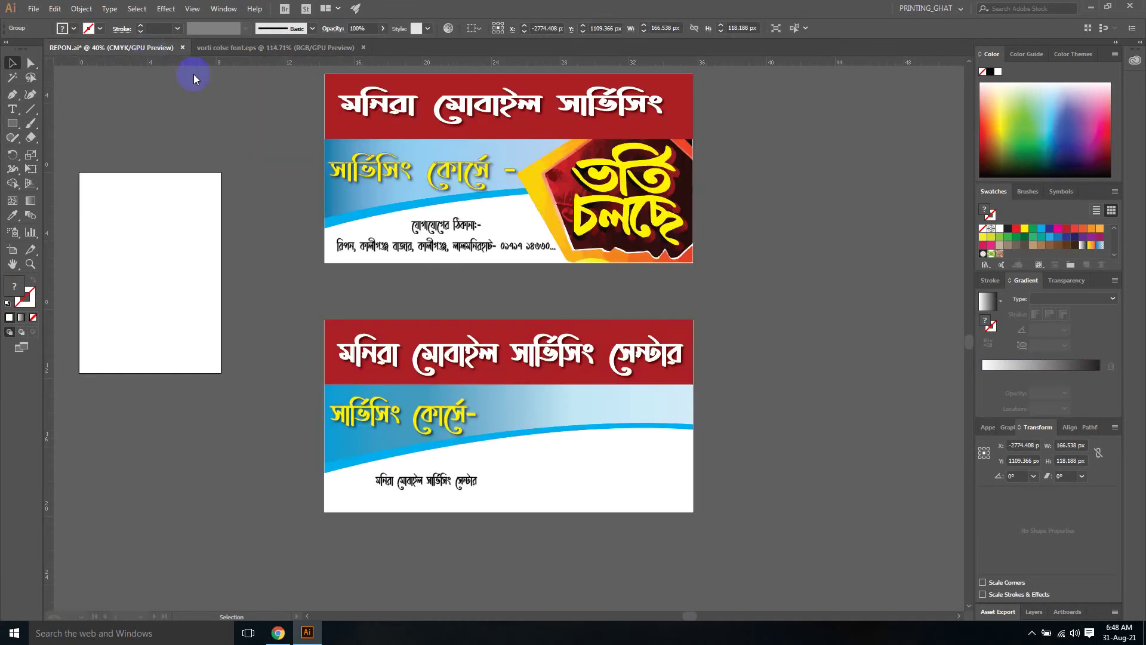
# Paste the ভর্তি চলছে sticker onto the lower banner's right side and enlarge it
pyautogui.click(718, 296)
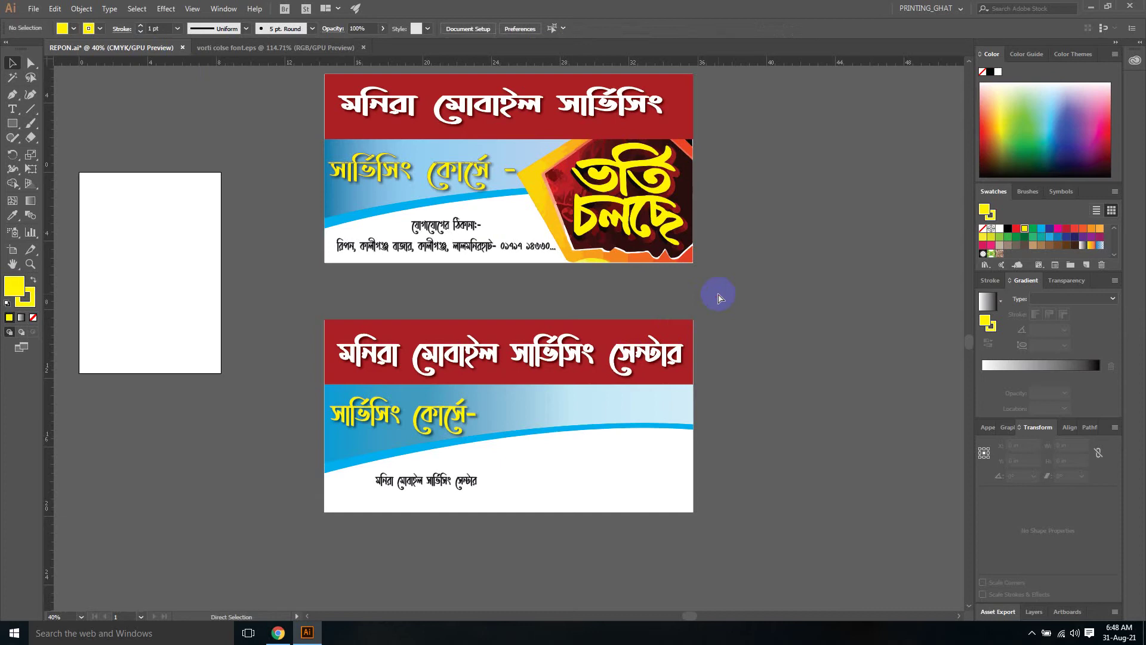
pyautogui.hotkey('ctrl', 'v')
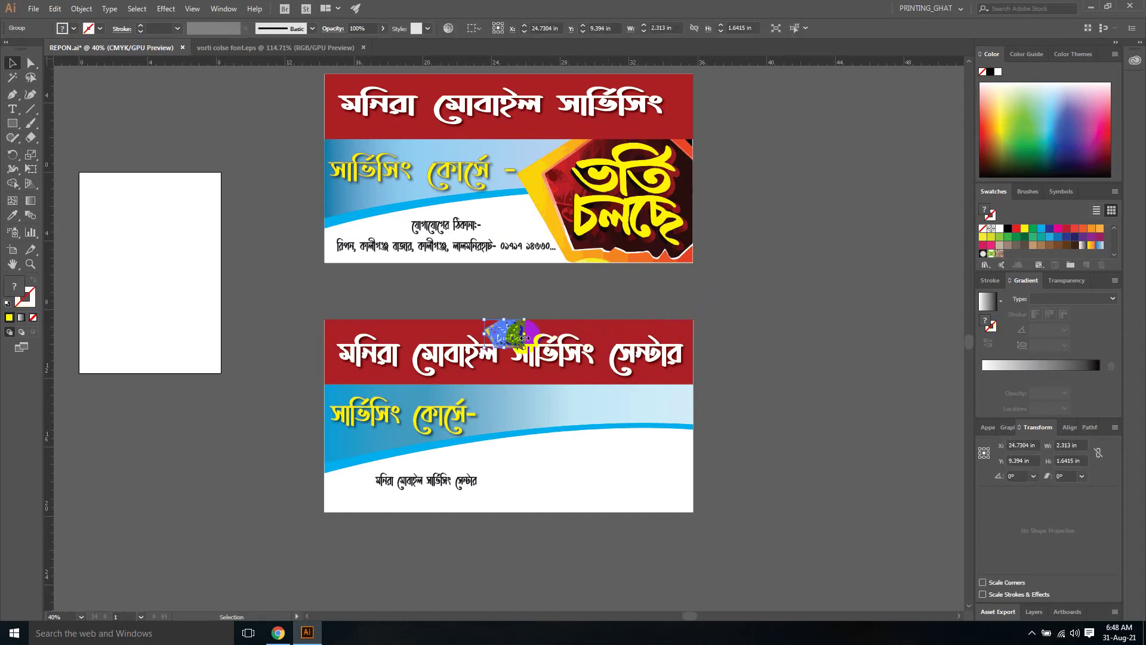
pyautogui.moveTo(520, 337); pyautogui.dragTo(615, 438)
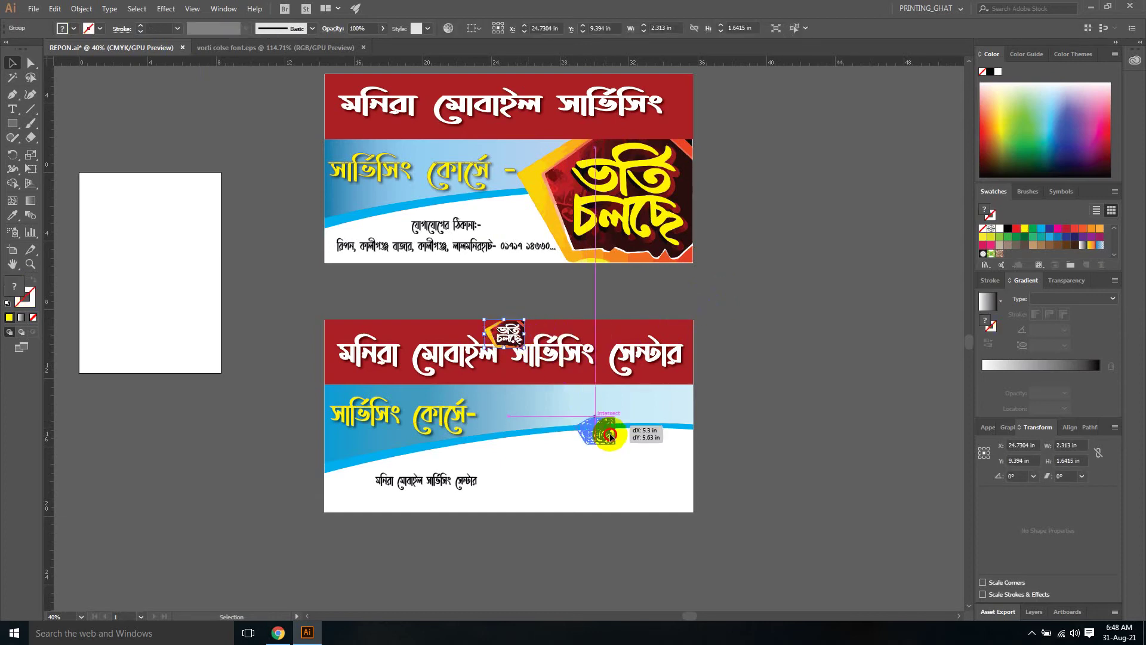
pyautogui.moveTo(615, 438)
pyautogui.mouseDown()
pyautogui.moveTo(578, 413)
pyautogui.moveTo(580, 397)
pyautogui.moveTo(691, 508)
pyautogui.mouseUp()
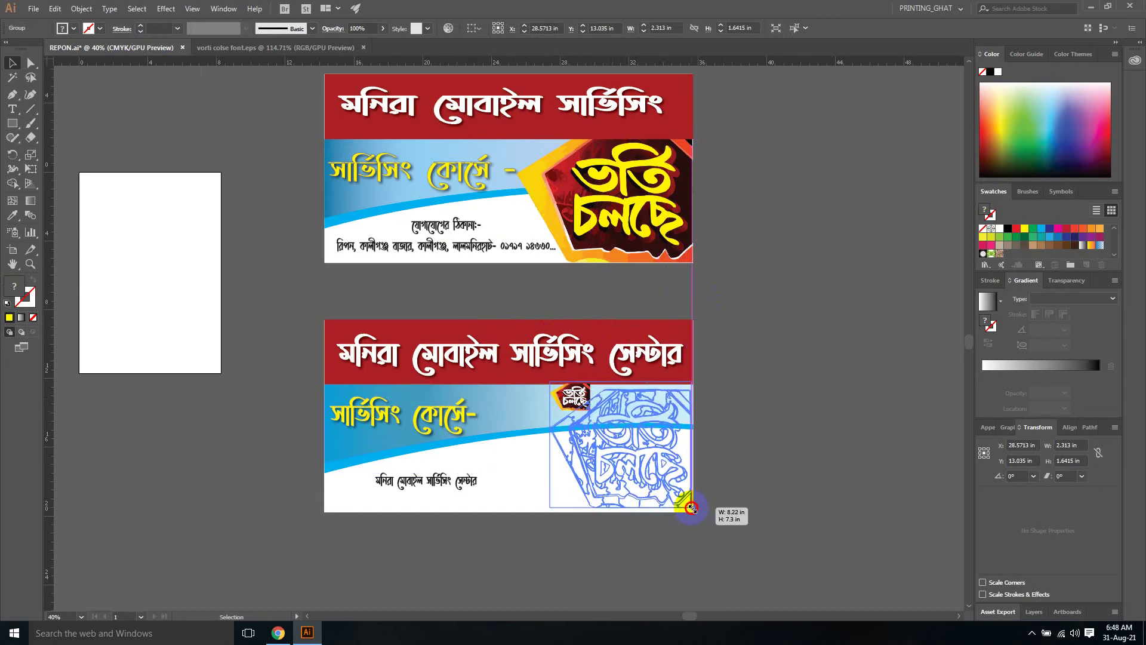
pyautogui.moveTo(690, 508); pyautogui.dragTo(692, 509)
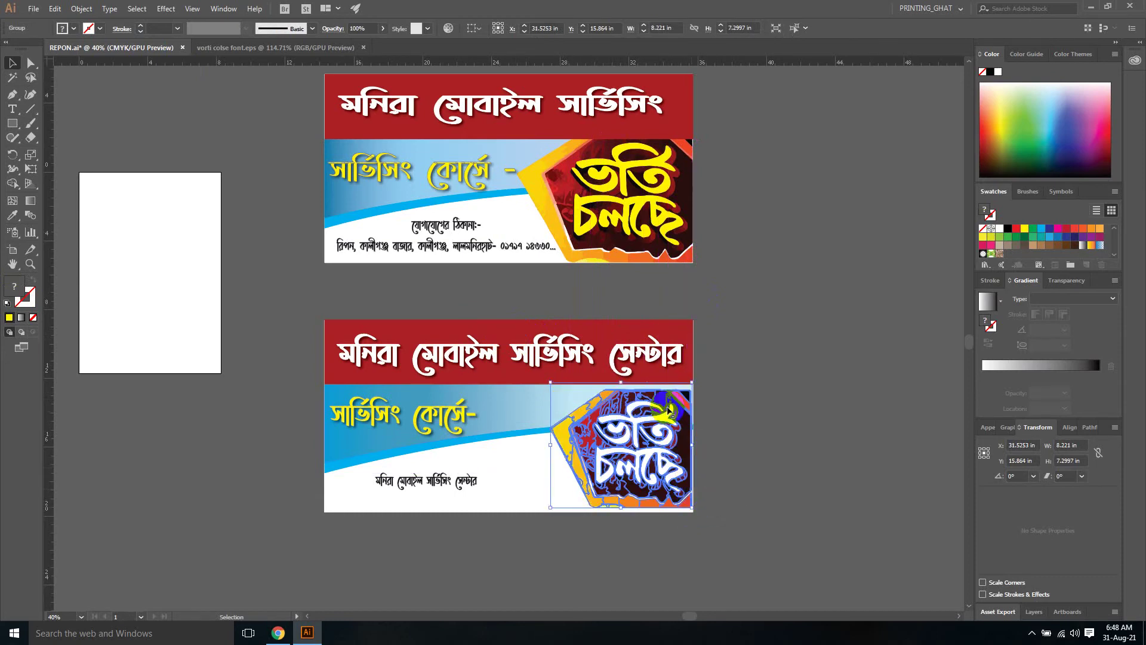
pyautogui.moveTo(550, 383); pyautogui.dragTo(548, 367)
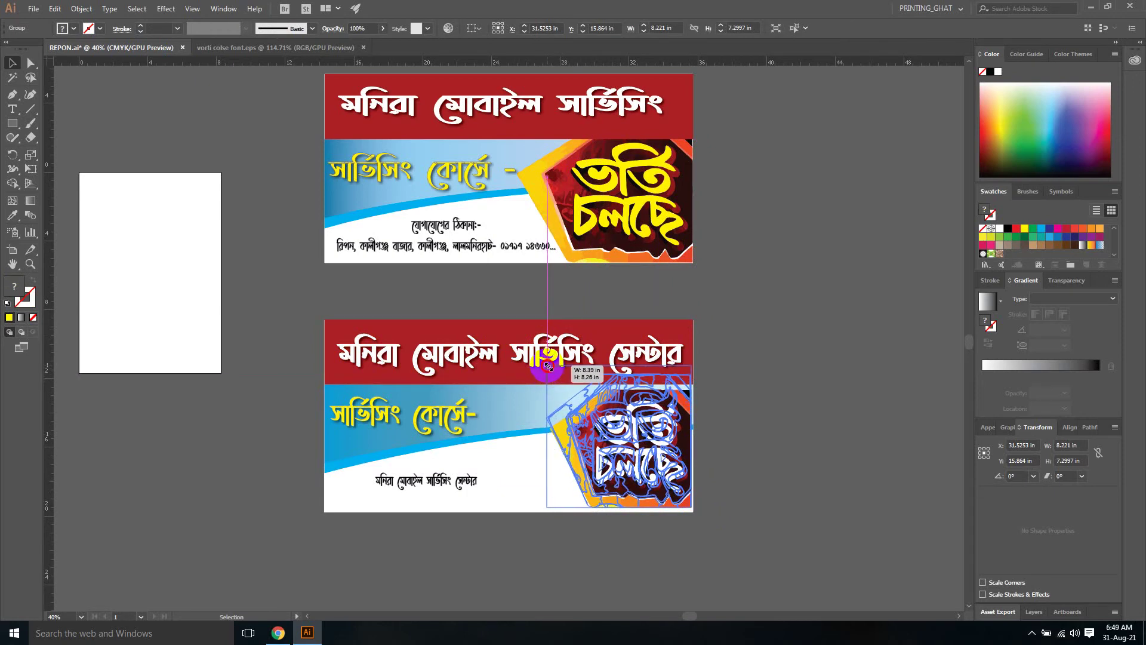
pyautogui.moveTo(549, 366); pyautogui.dragTo(549, 367)
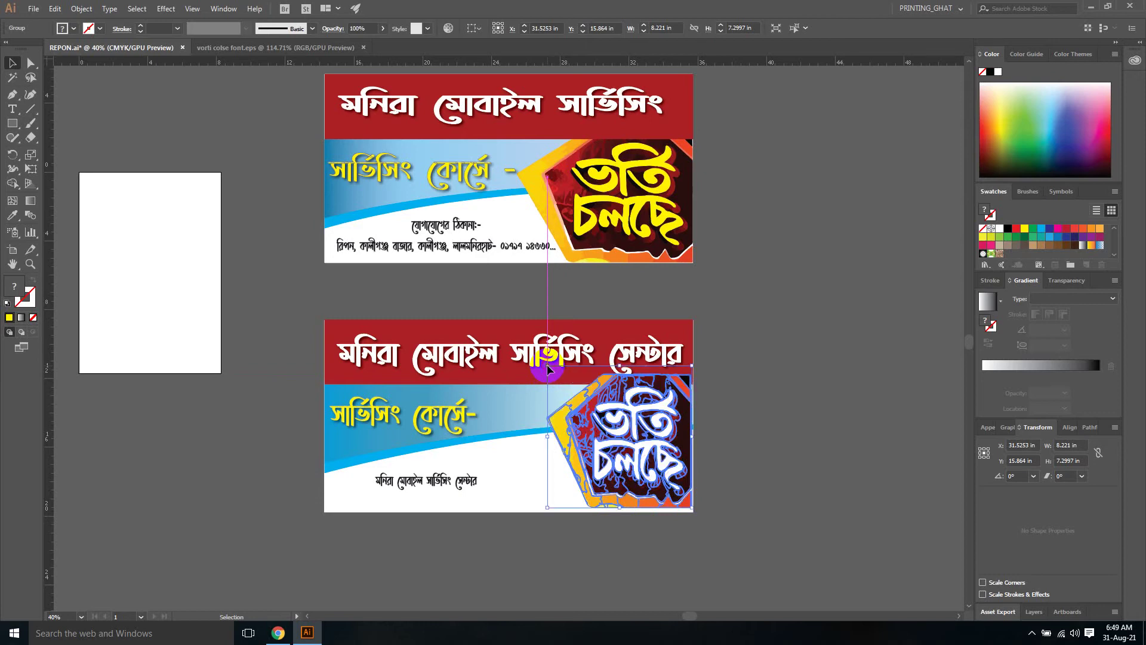
pyautogui.click(774, 396)
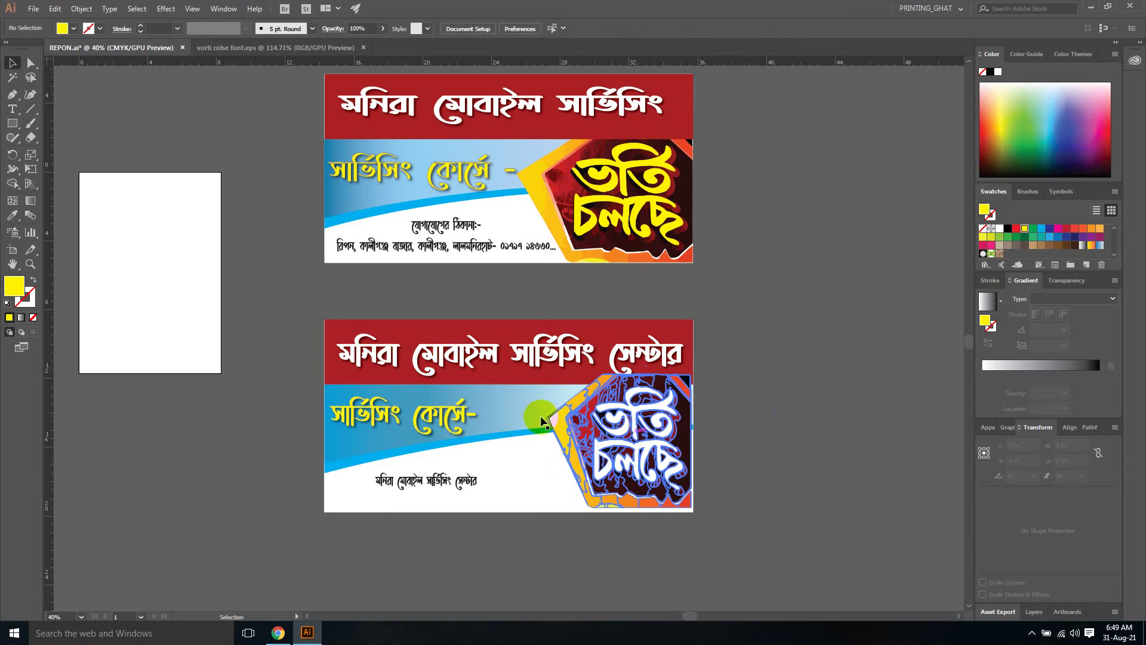
# Stretch the sticker wider and down to the bottom edge, reaching 11.7538 × 8.5101 in
pyautogui.click(583, 428)
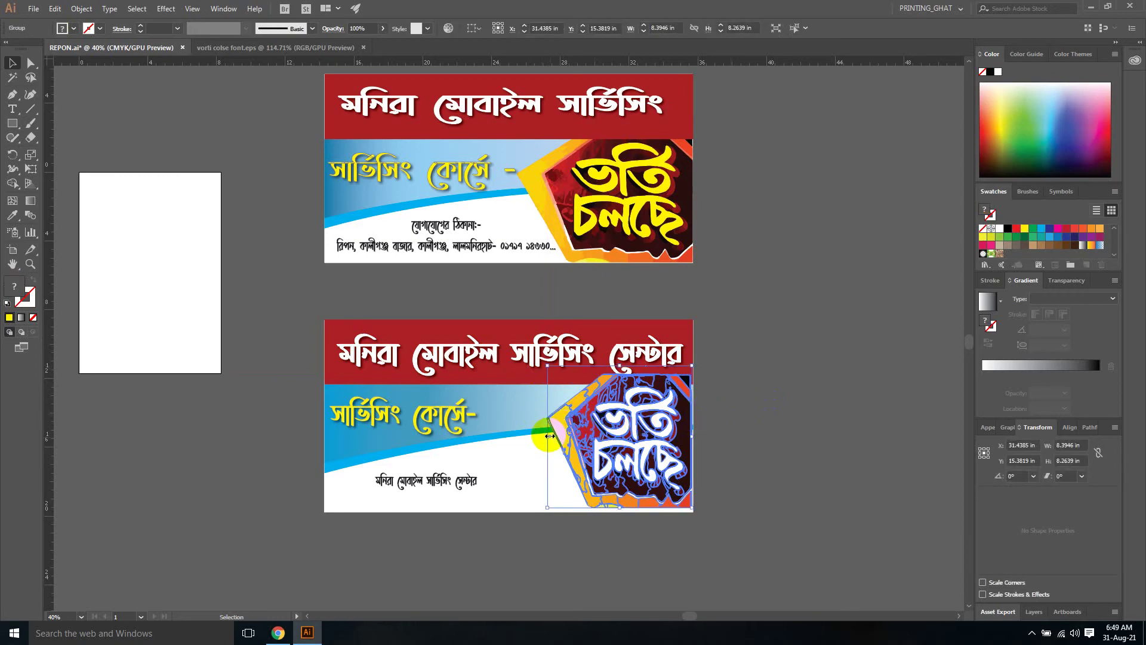
pyautogui.moveTo(547, 436); pyautogui.dragTo(490, 439)
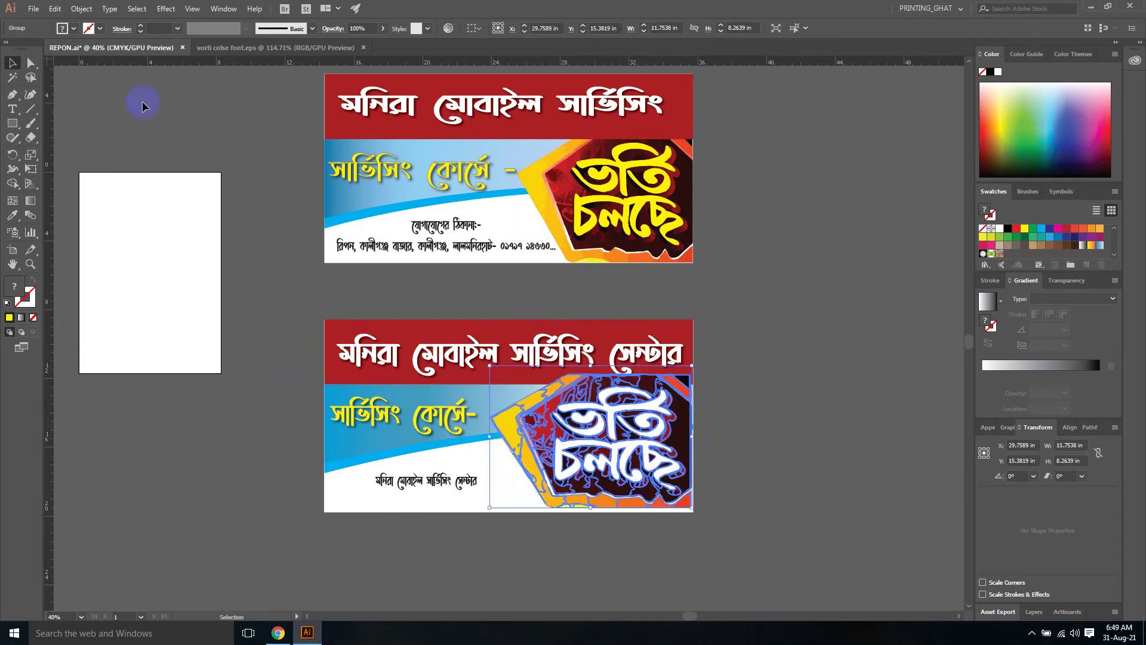
pyautogui.click(762, 365)
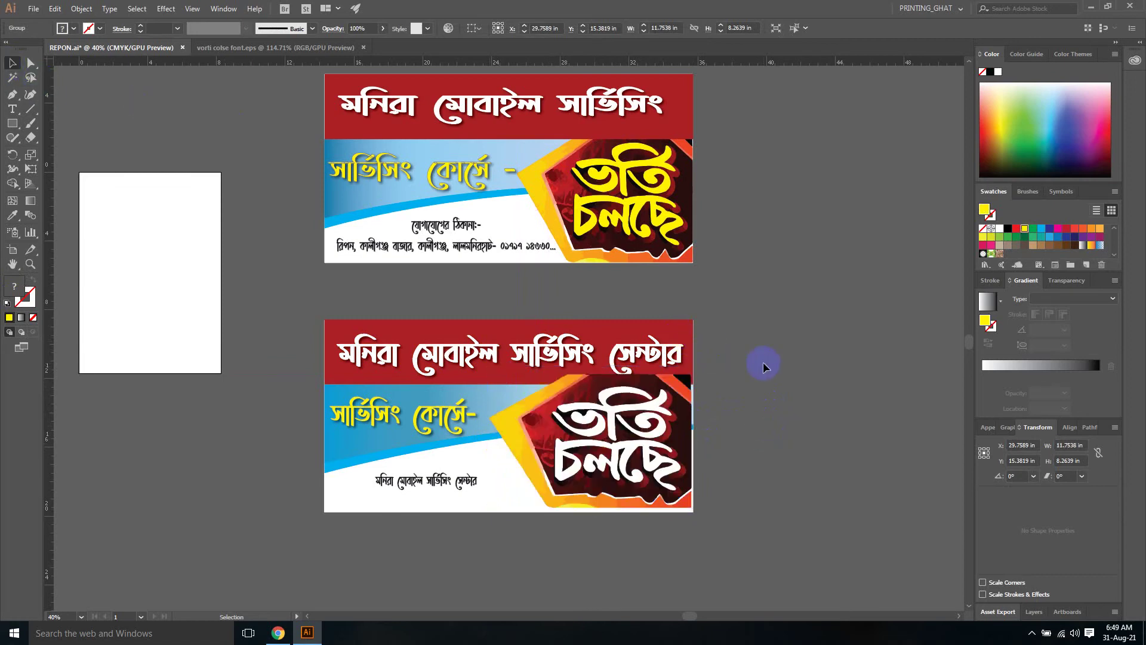
pyautogui.click(678, 461)
pyautogui.moveTo(678, 462); pyautogui.dragTo(686, 464)
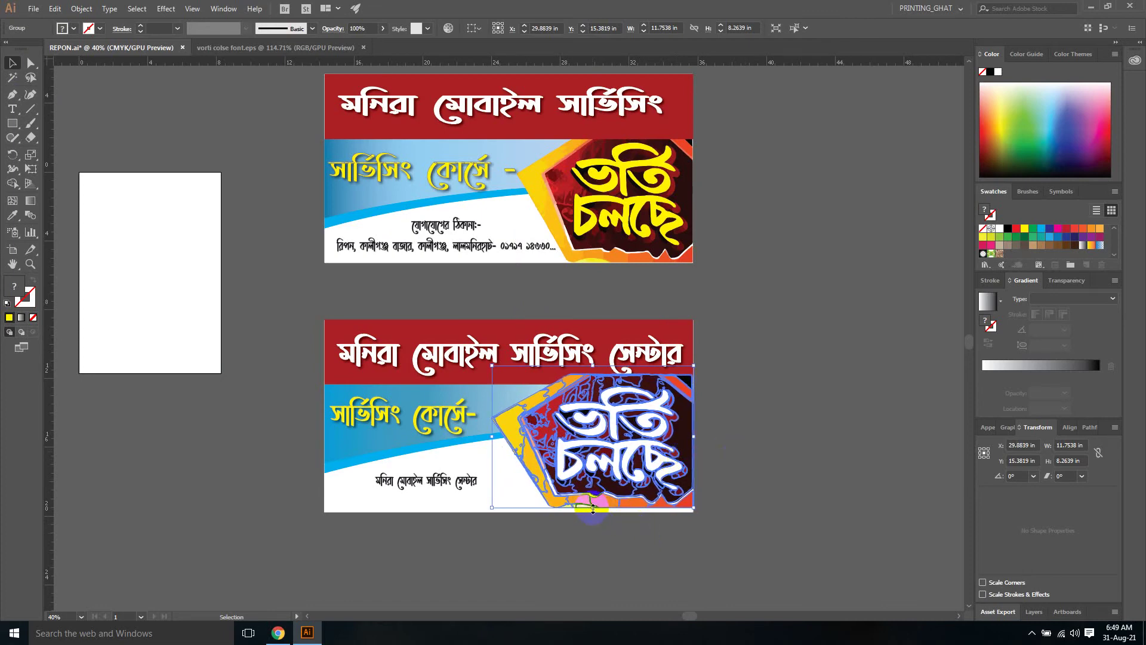
pyautogui.moveTo(593, 507); pyautogui.dragTo(591, 510)
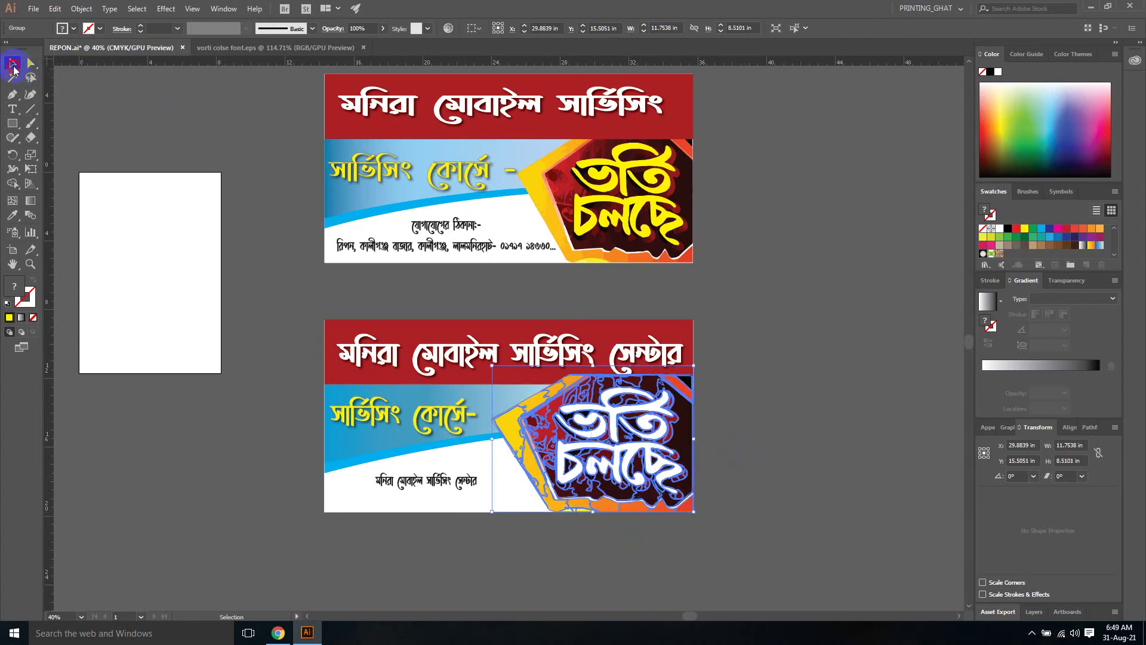
pyautogui.click(778, 317)
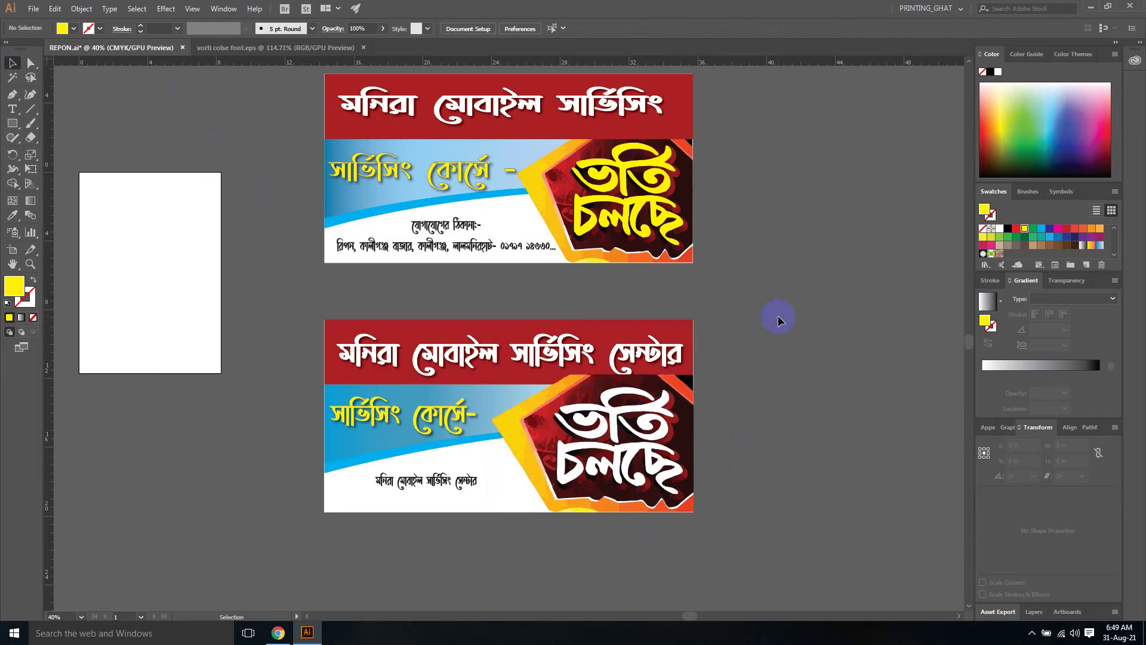
# Move the lower banner's headline text about 0.28 in higher inside the red header bar
pyautogui.click(669, 329)
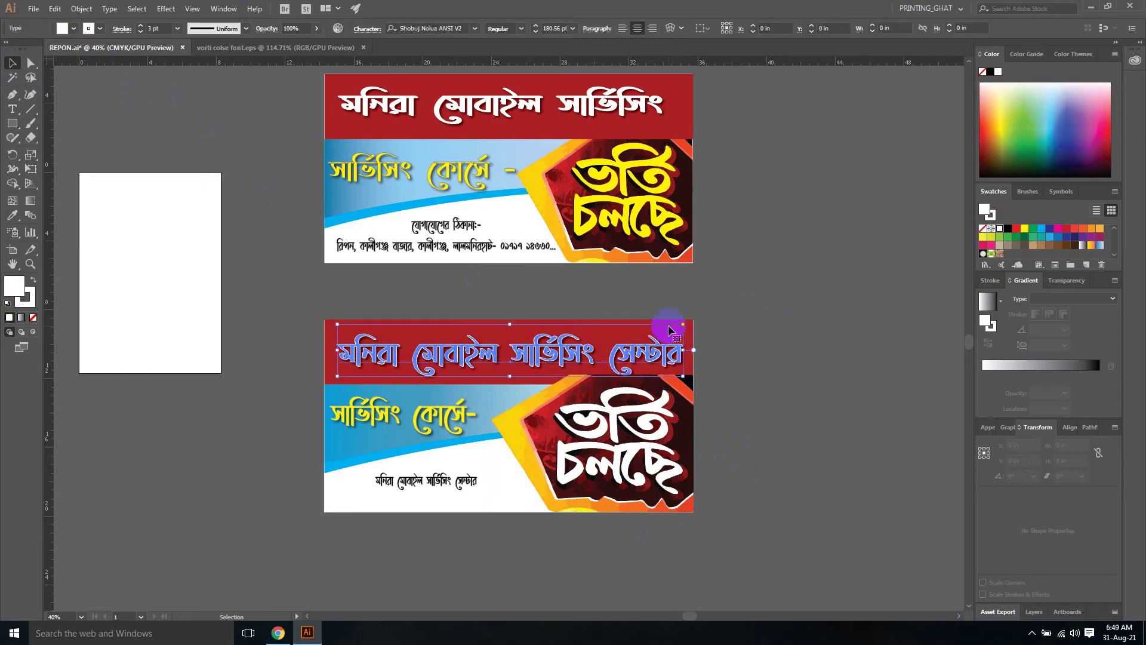
pyautogui.click(774, 354)
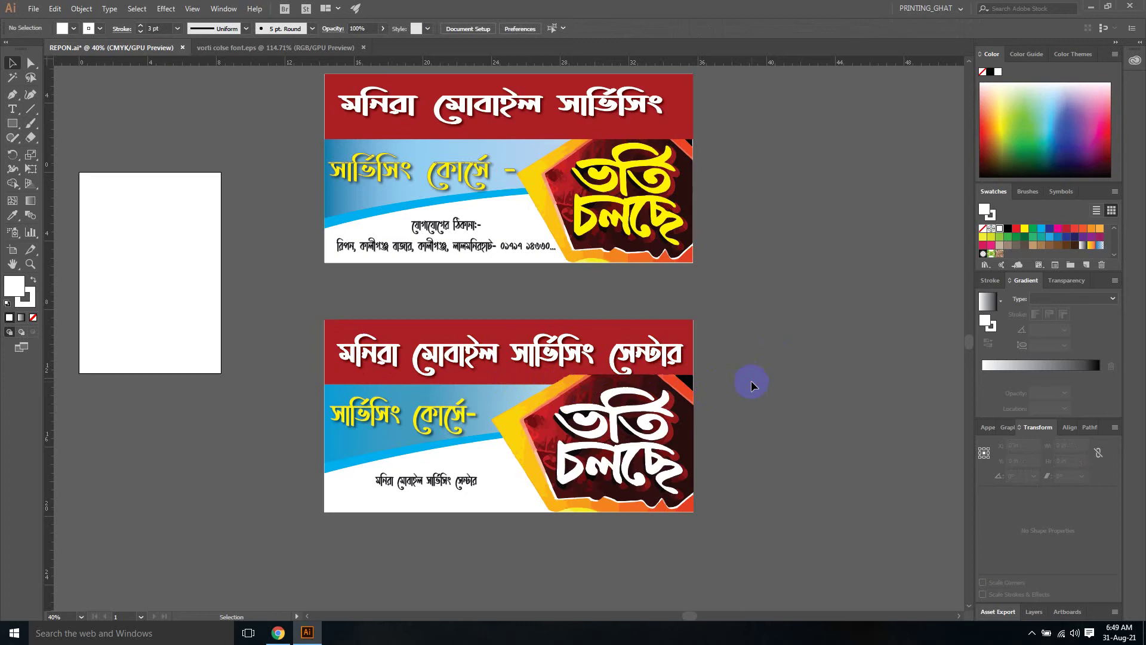
pyautogui.click(669, 361)
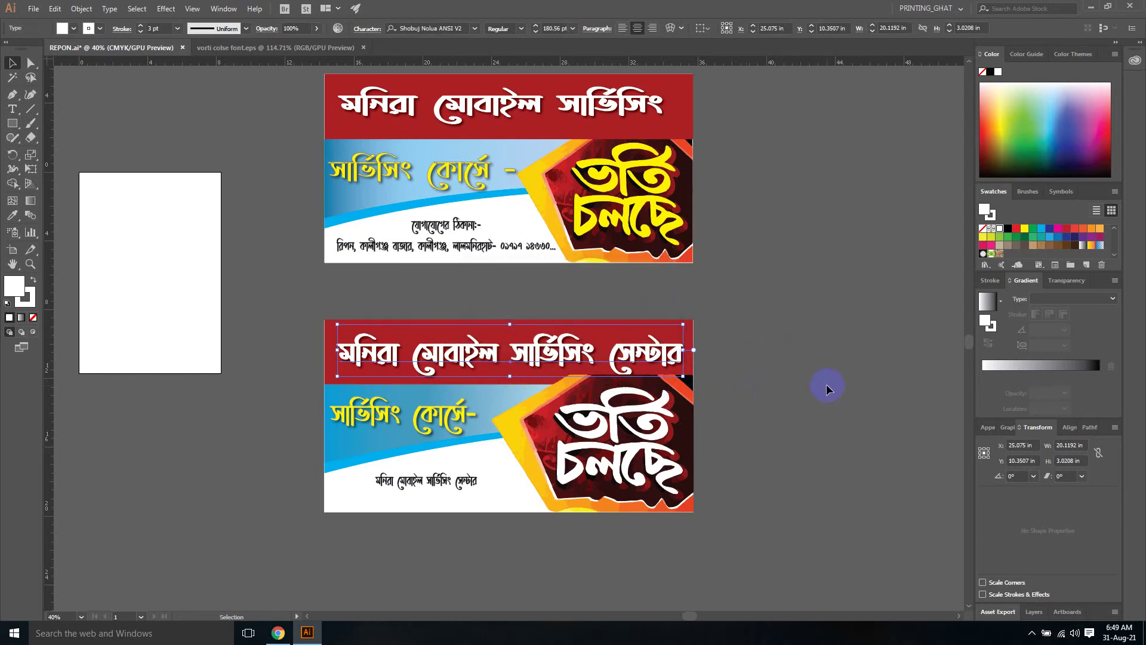
pyautogui.moveTo(530, 351); pyautogui.dragTo(735, 369)
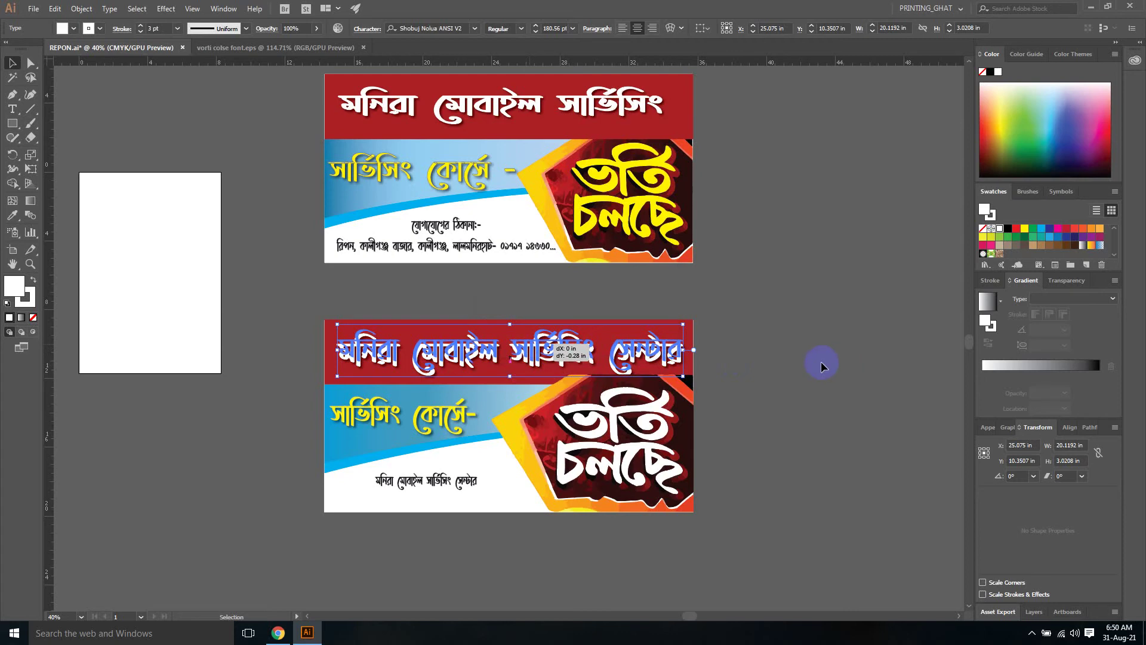
pyautogui.moveTo(837, 365); pyautogui.dragTo(822, 362)
pyautogui.click(821, 361)
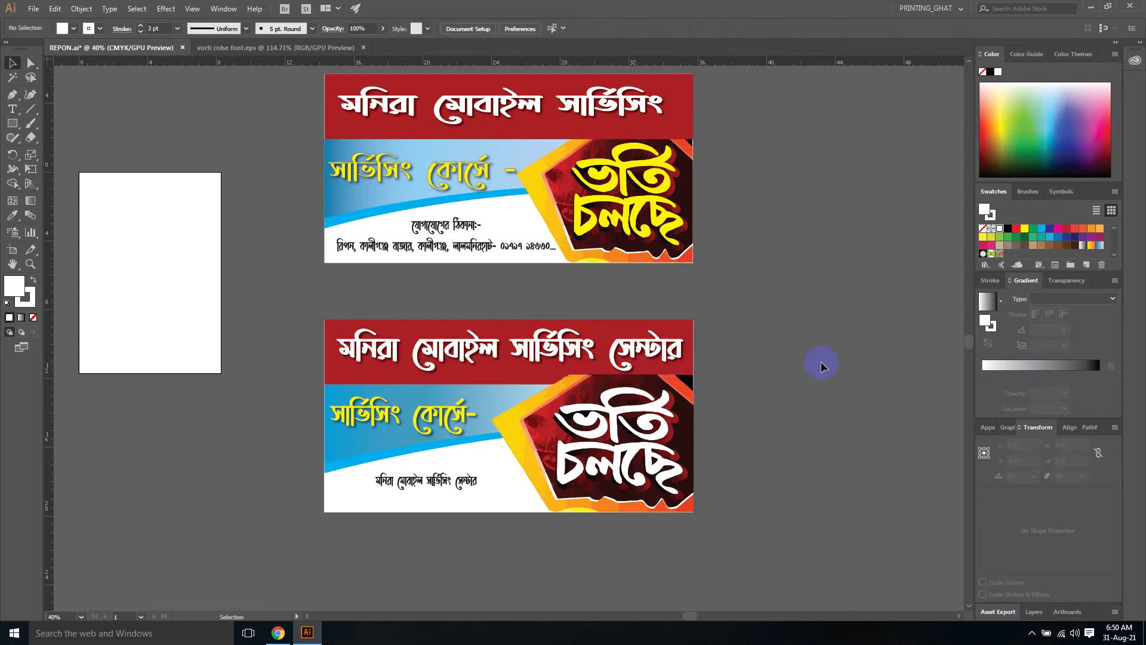
pyautogui.click(443, 483)
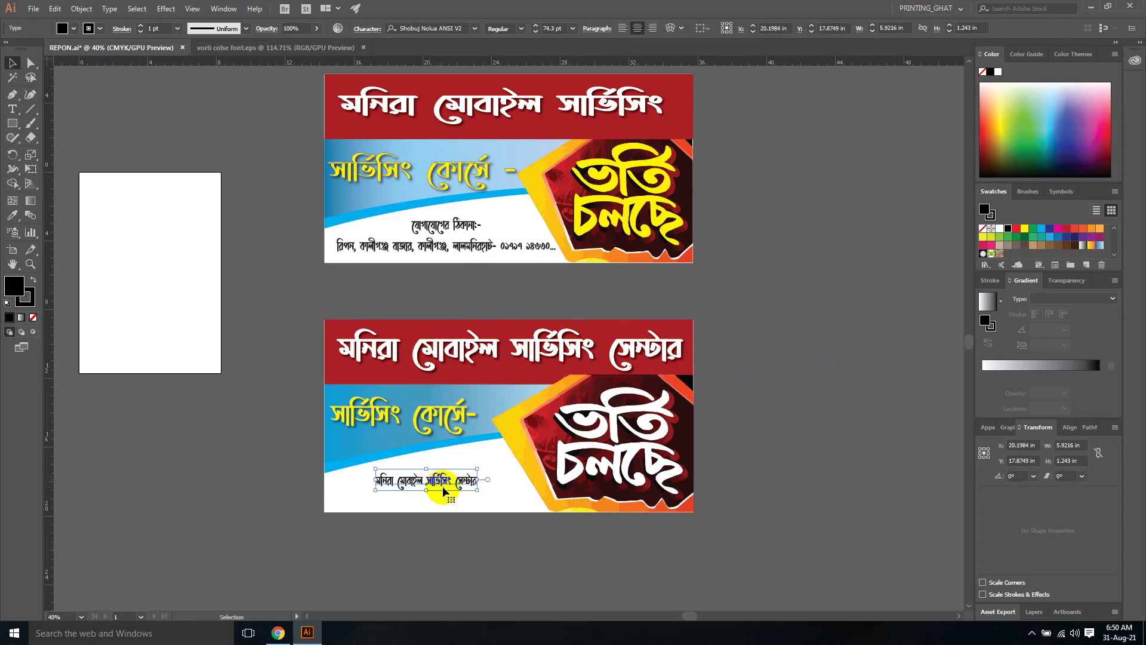
pyautogui.click(618, 428)
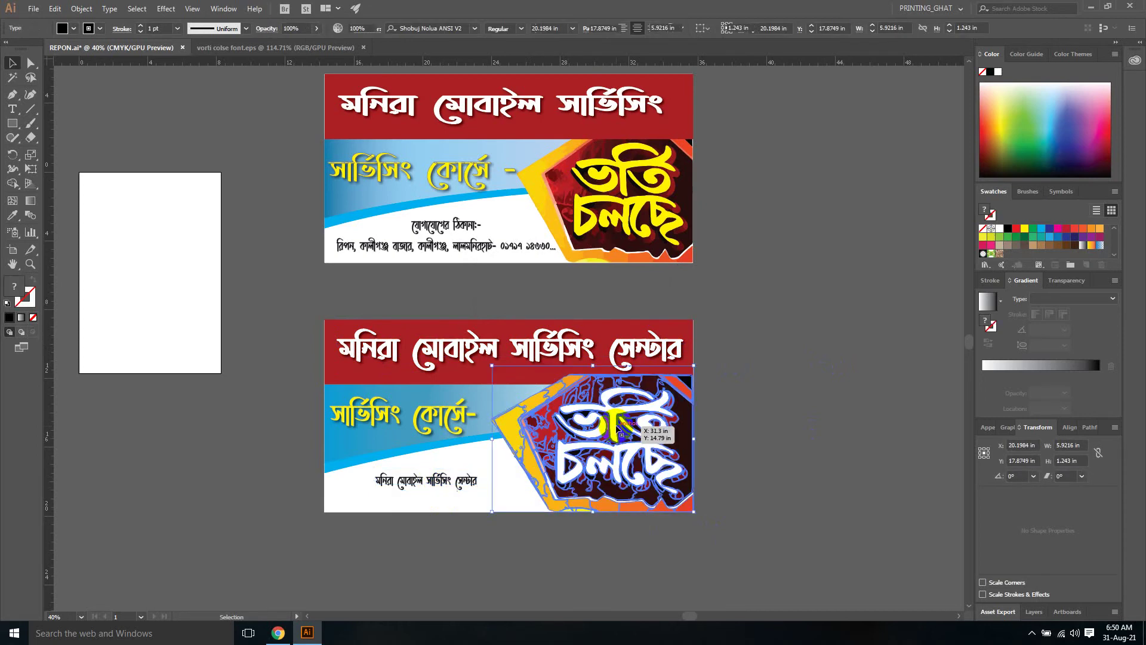
# Ungroup the sticker and fill its ভর্তি চলছে lettering with CMYK Yellow
pyautogui.rightClick(621, 434)
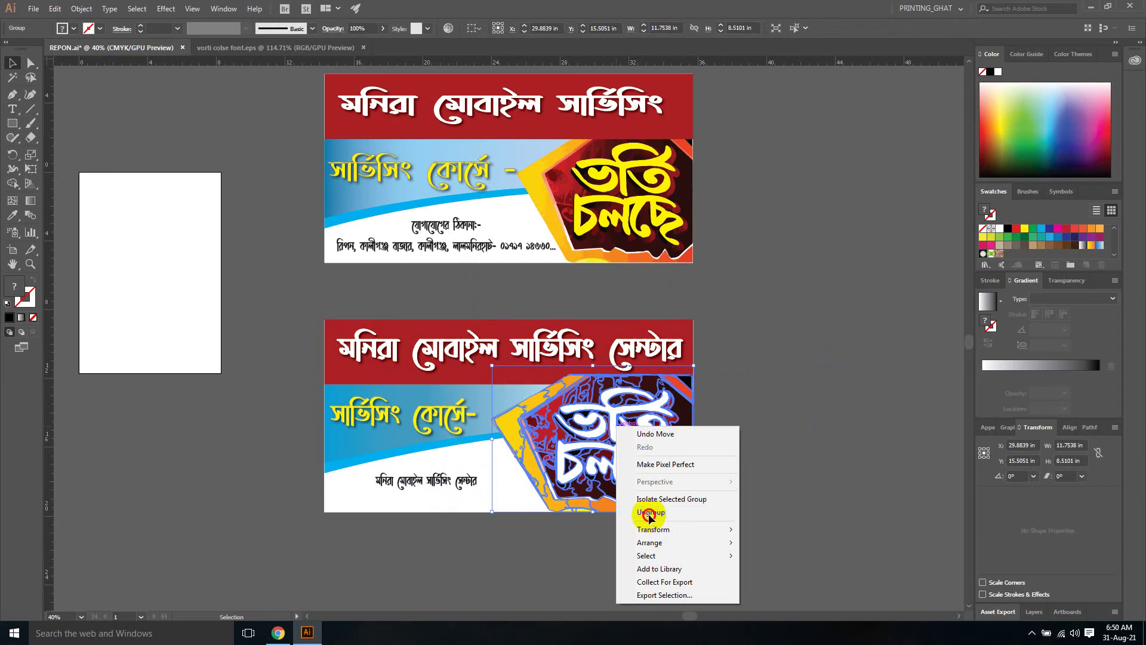
pyautogui.click(641, 511)
pyautogui.click(780, 479)
pyautogui.click(621, 430)
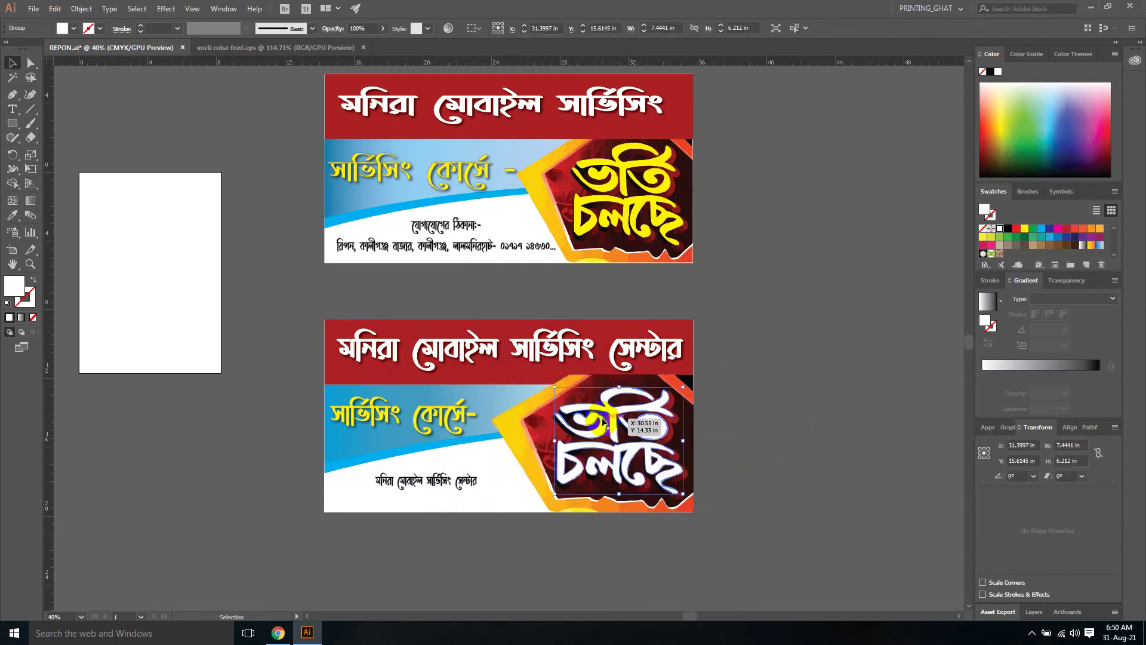
pyautogui.click(73, 28)
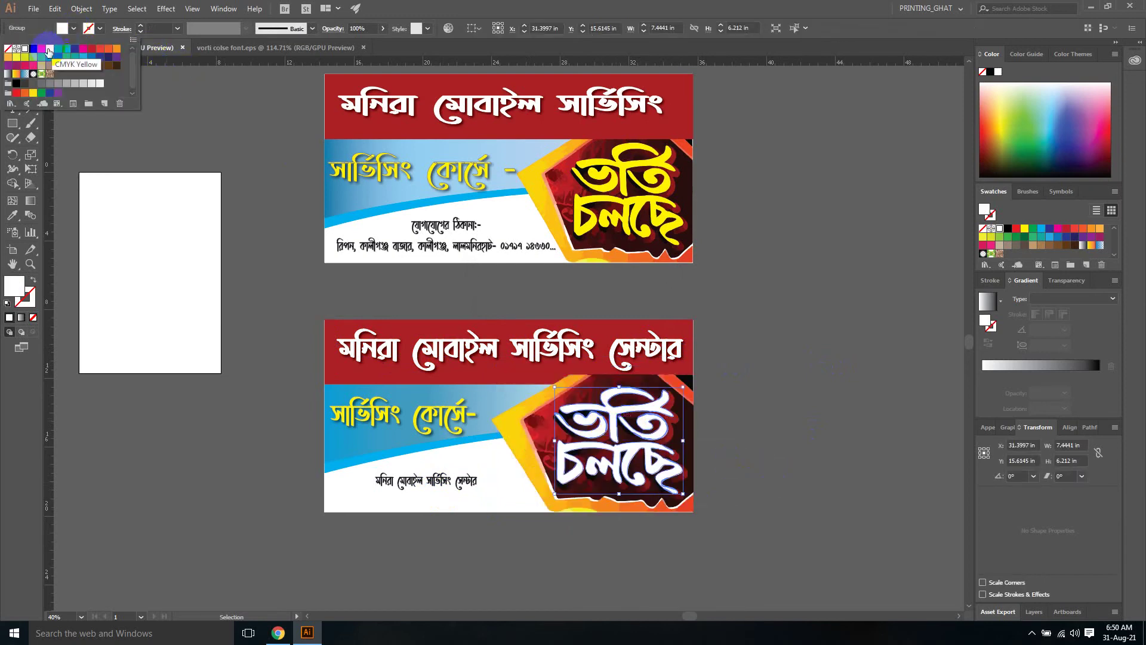
pyautogui.click(50, 49)
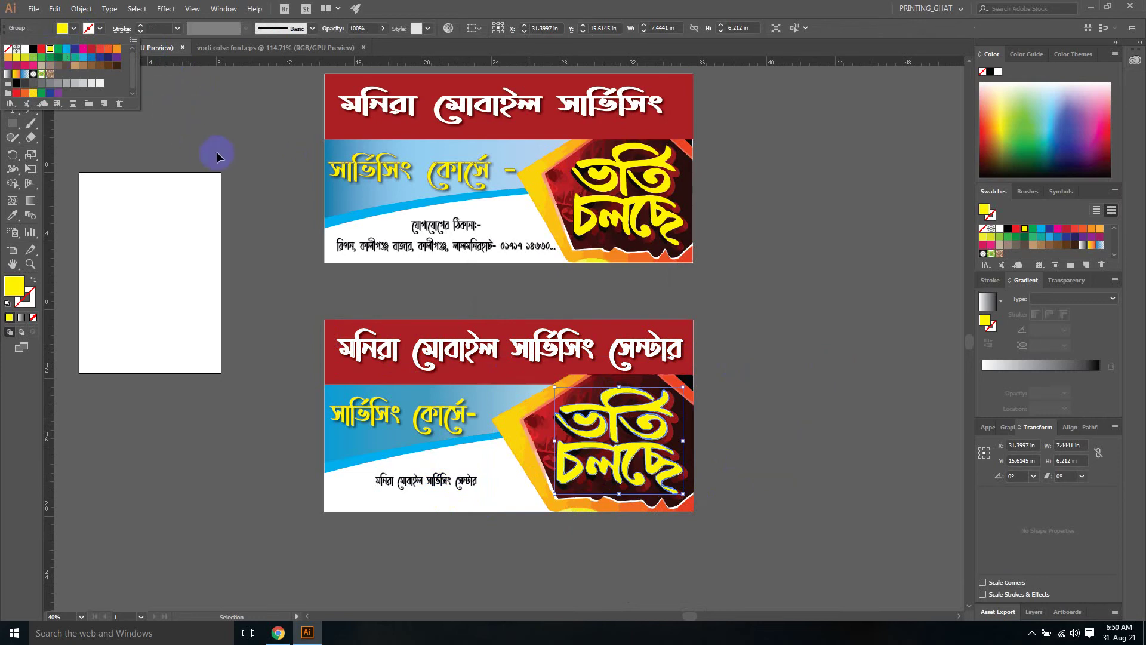
pyautogui.click(733, 394)
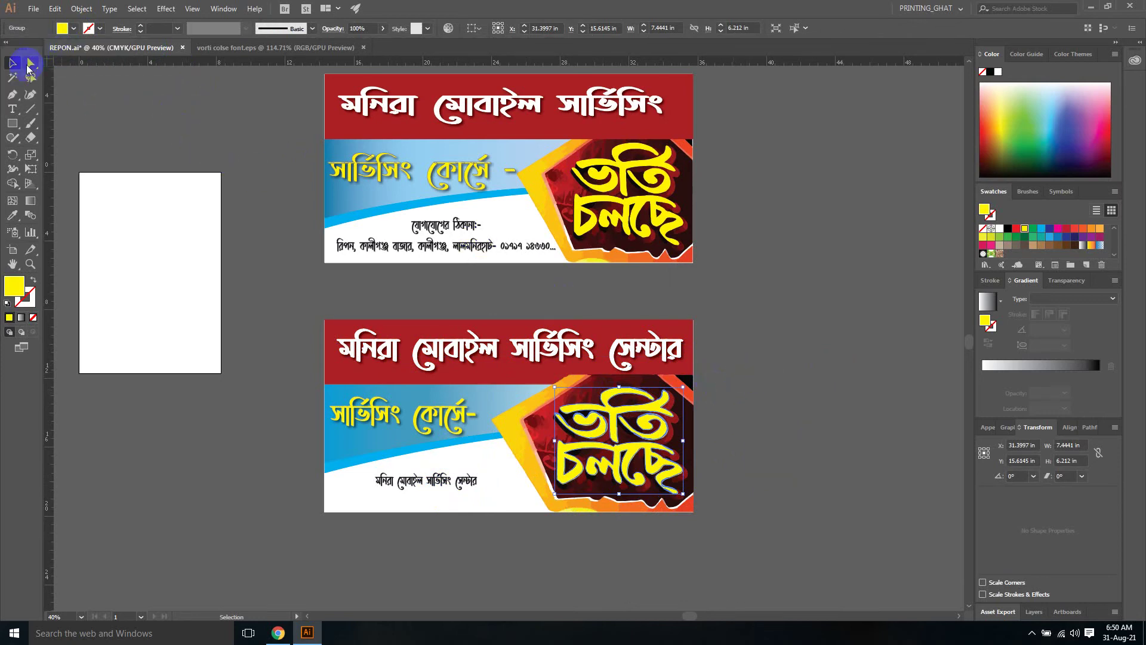
pyautogui.click(240, 470)
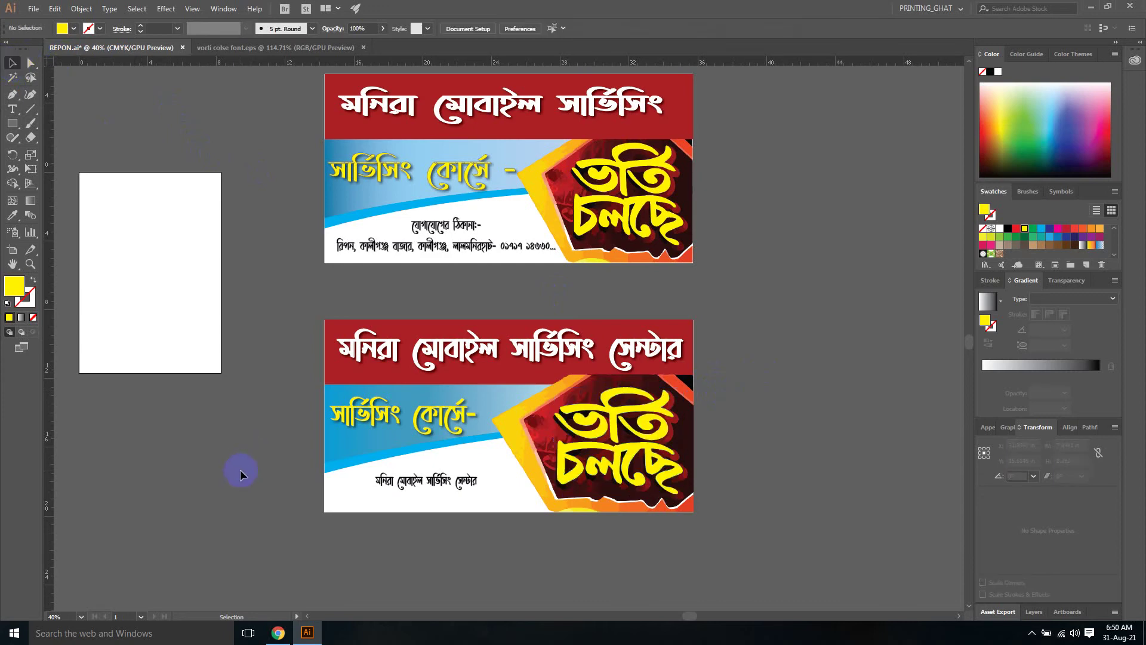
# Replace the small bottom text with a contact heading and an address-and-phone line
pyautogui.click(422, 485)
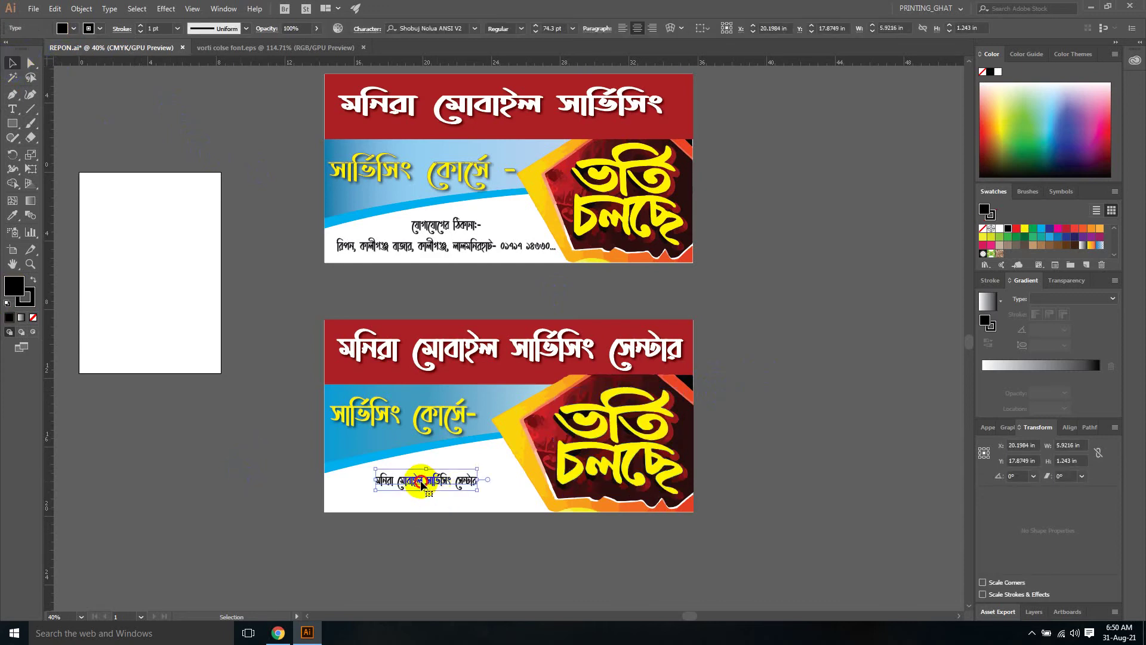
pyautogui.doubleClick(422, 484)
pyautogui.moveTo(376, 485); pyautogui.dragTo(519, 482)
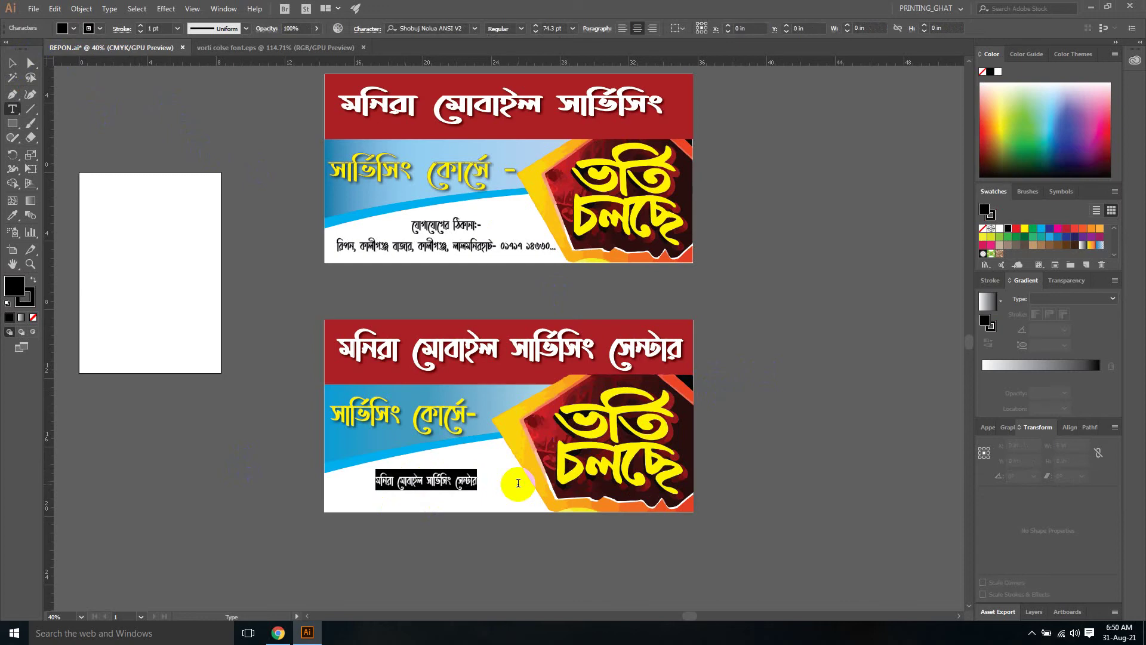
pyautogui.write('র')
pyautogui.press('BackSpace')
pyautogui.write('ে')
pyautogui.write('য')
pyautogui.write('া')
pyautogui.write('গা')
pyautogui.write('ে')
pyautogui.press('BackSpace')
pyautogui.write('যা')
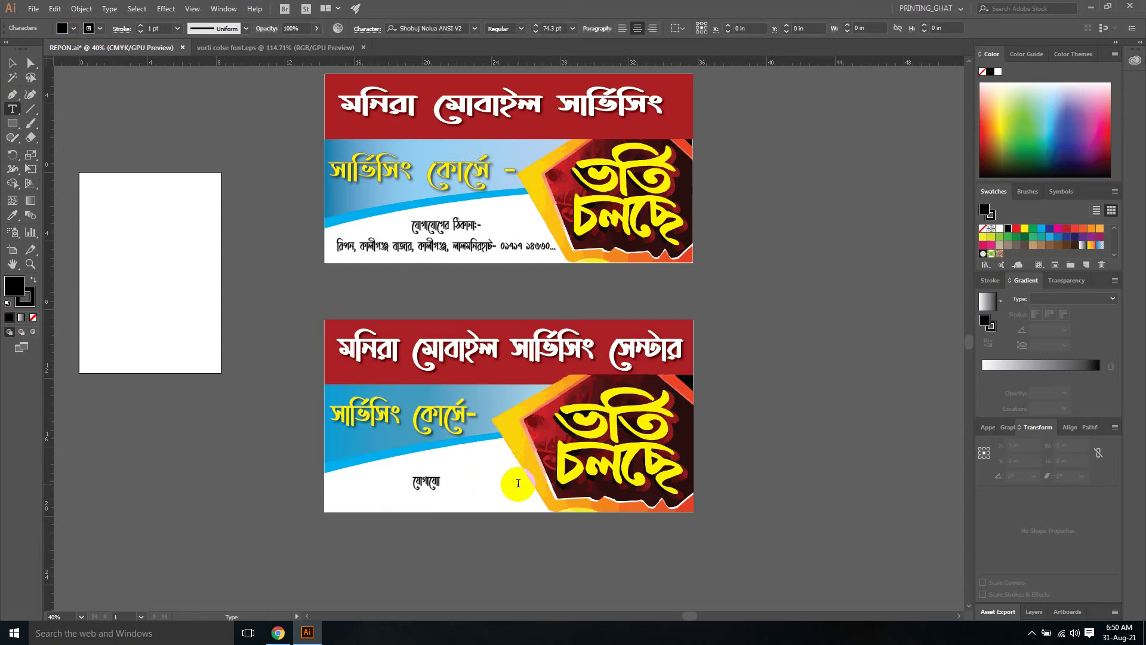
pyautogui.write('গের িঠকানা:')
pyautogui.press('Return')
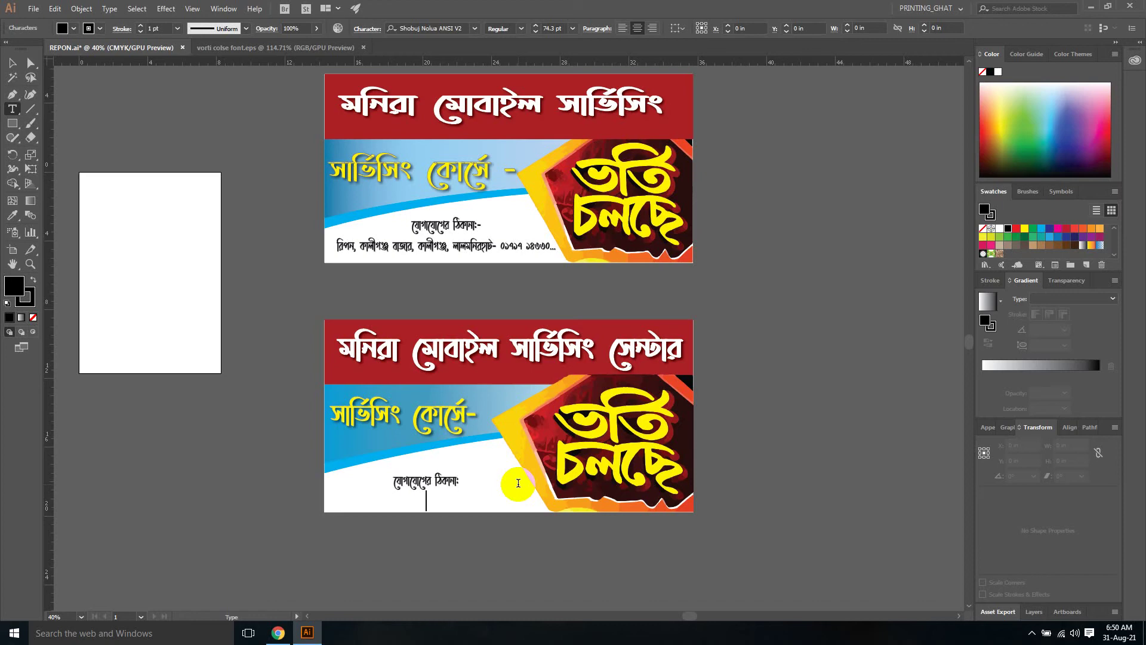
pyautogui.write('রিপন')
pyautogui.write(', কালী')
pyautogui.write('গঞ্জ, ')
pyautogui.write('ল')
pyautogui.press('BackSpace')
pyautogui.press('BackSpace')
pyautogui.press('BackSpace')
pyautogui.write('বাজার')
pyautogui.write(', কালী')
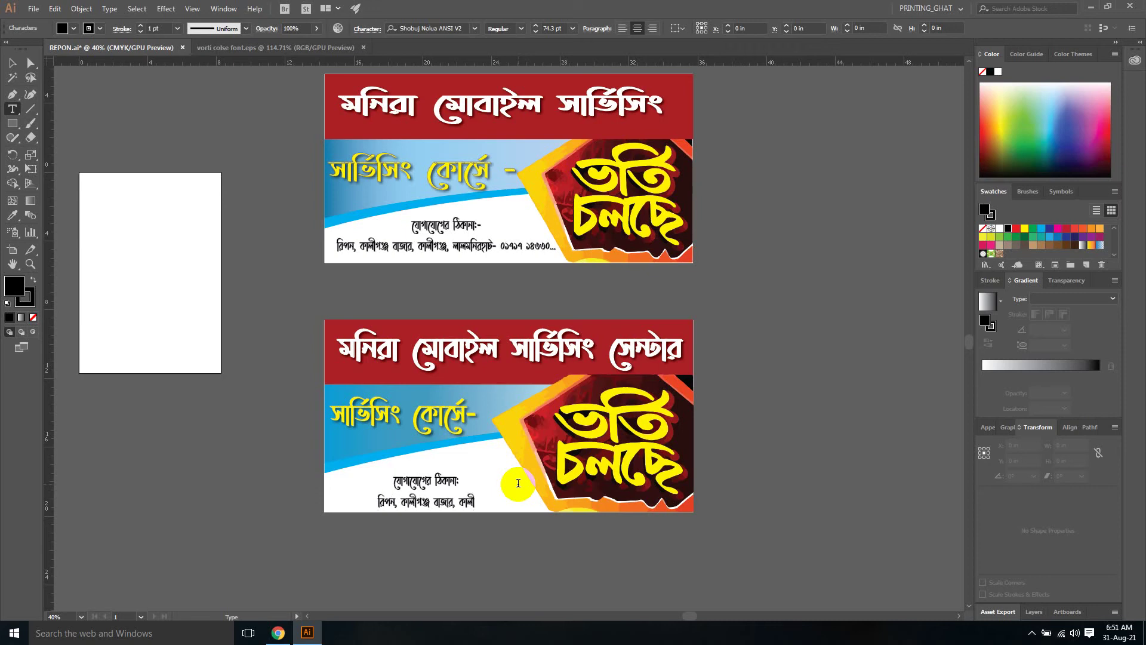
pyautogui.write('গঞ্জ, লালমনিরহাট')
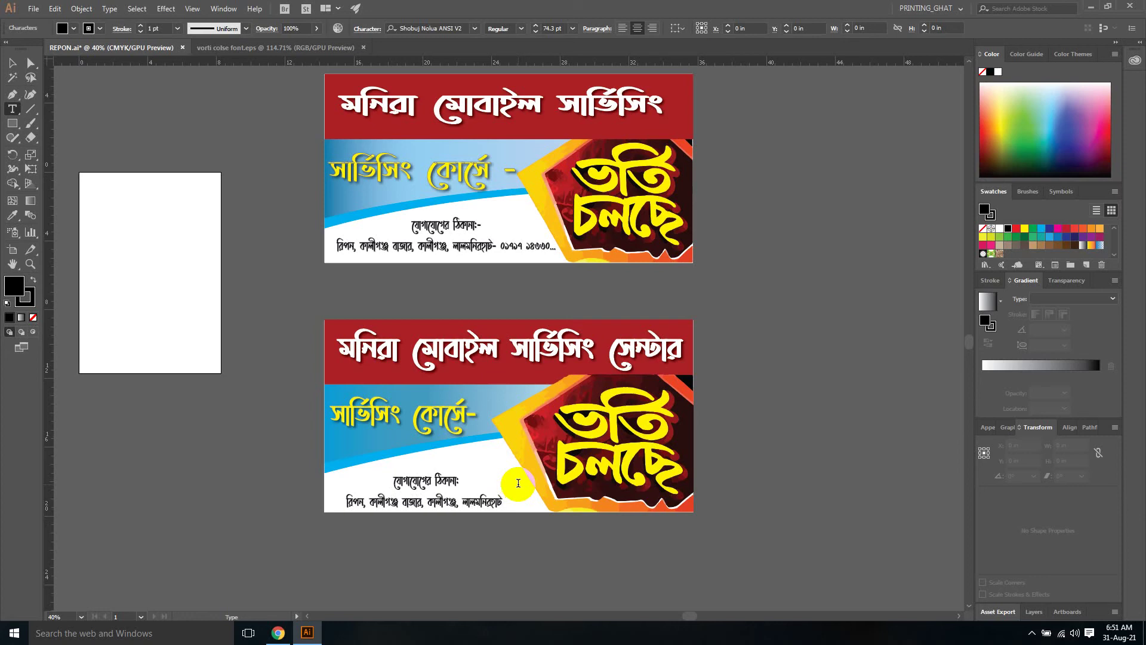
pyautogui.write(' -')
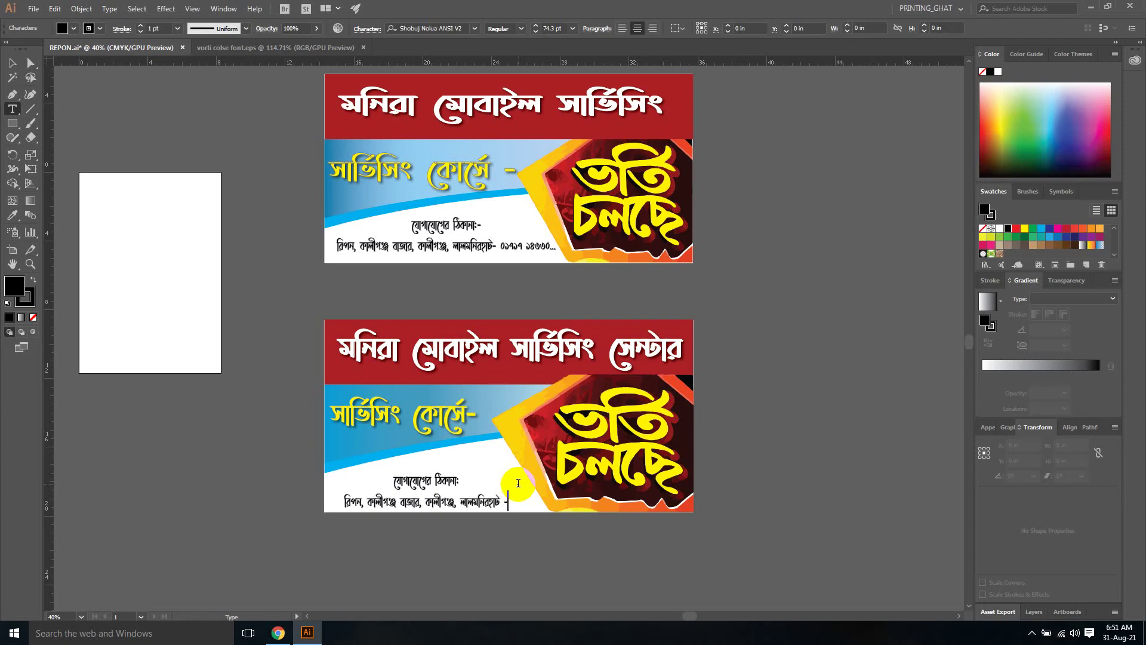
pyautogui.write('0171714')
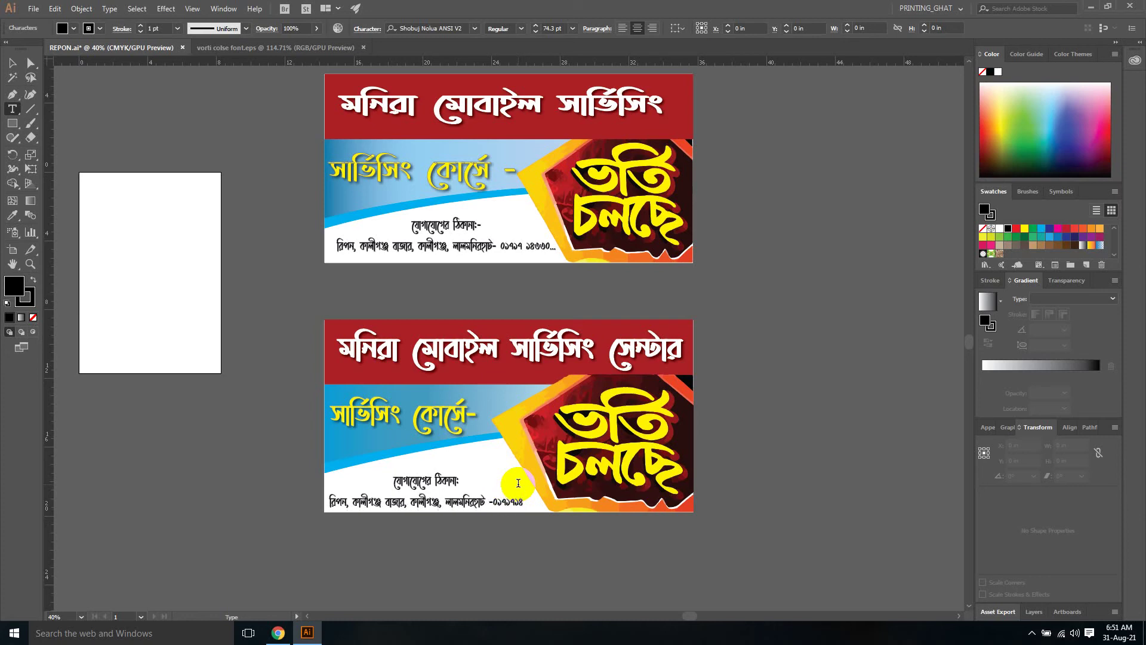
pyautogui.write('33')
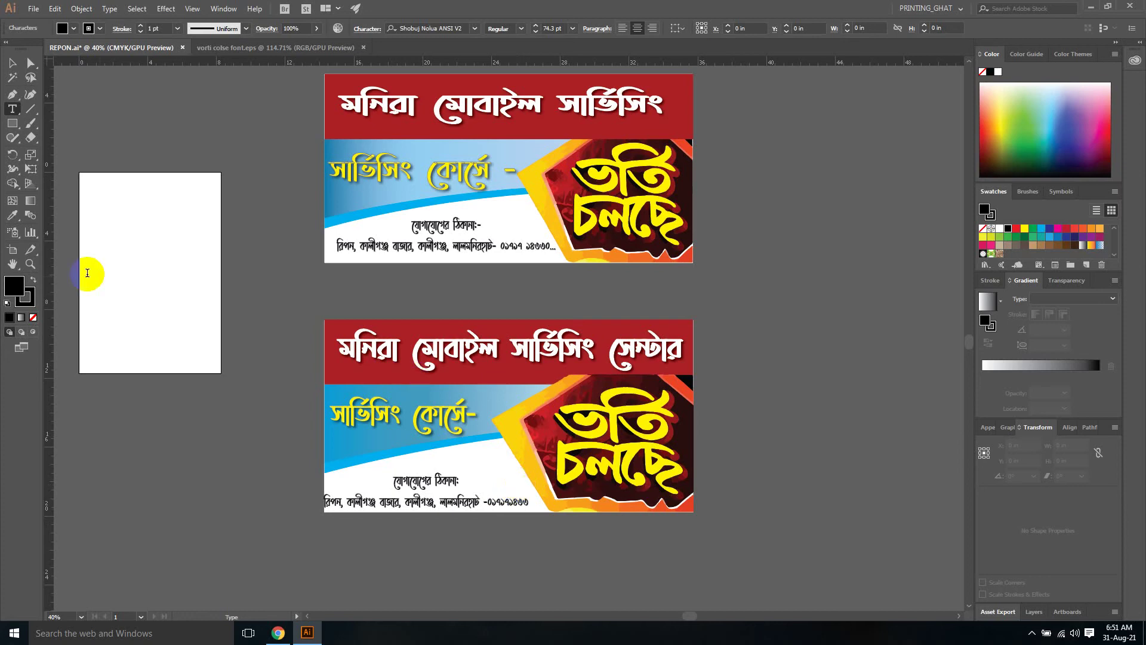
# Nudge and drag the contact text block into place along the banner's bottom edge
pyautogui.click(12, 64)
pyautogui.click(12, 65)
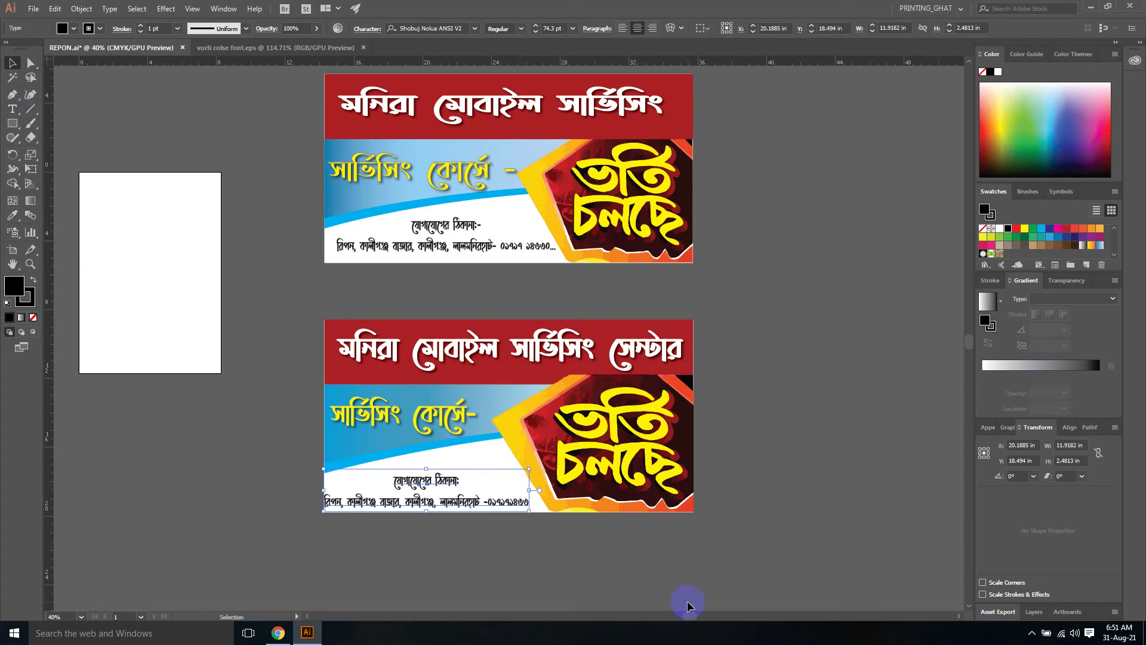
pyautogui.press('Right')
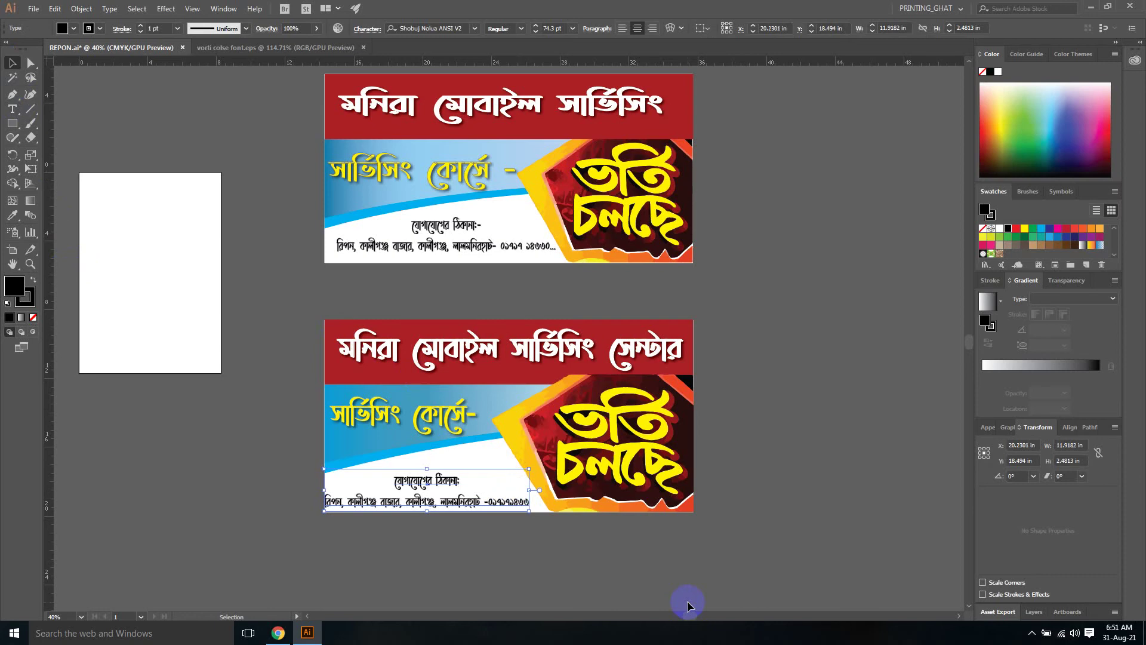
pyautogui.press('Right')
pyautogui.click(445, 474)
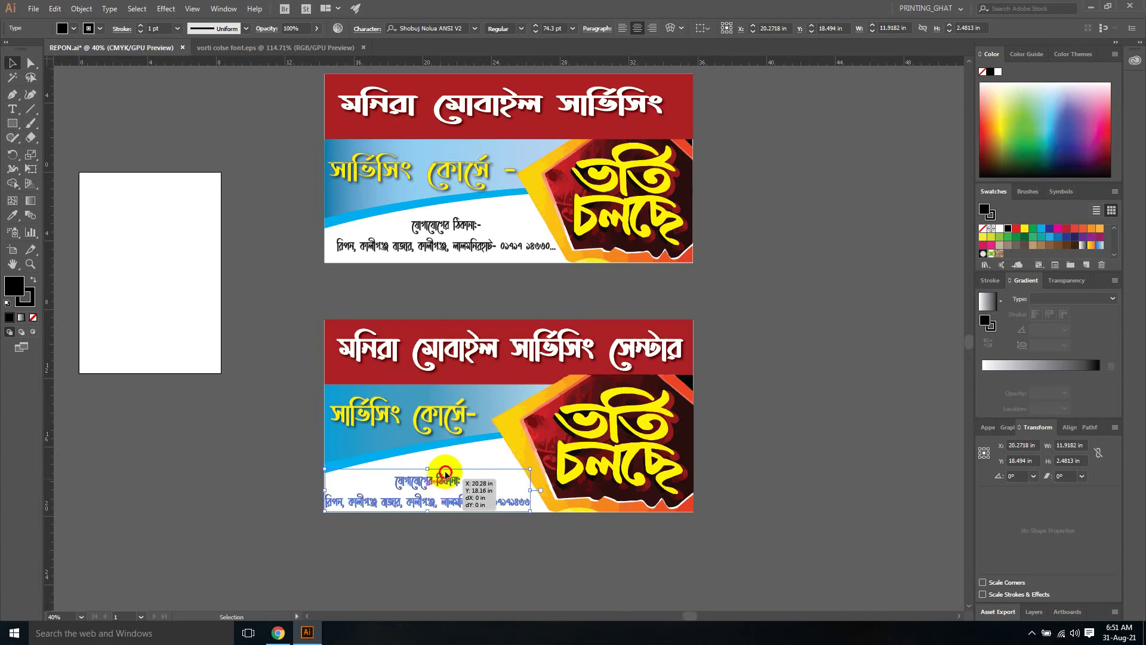
pyautogui.moveTo(445, 475)
pyautogui.mouseDown()
pyautogui.moveTo(719, 555)
pyautogui.moveTo(767, 537)
pyautogui.mouseUp()
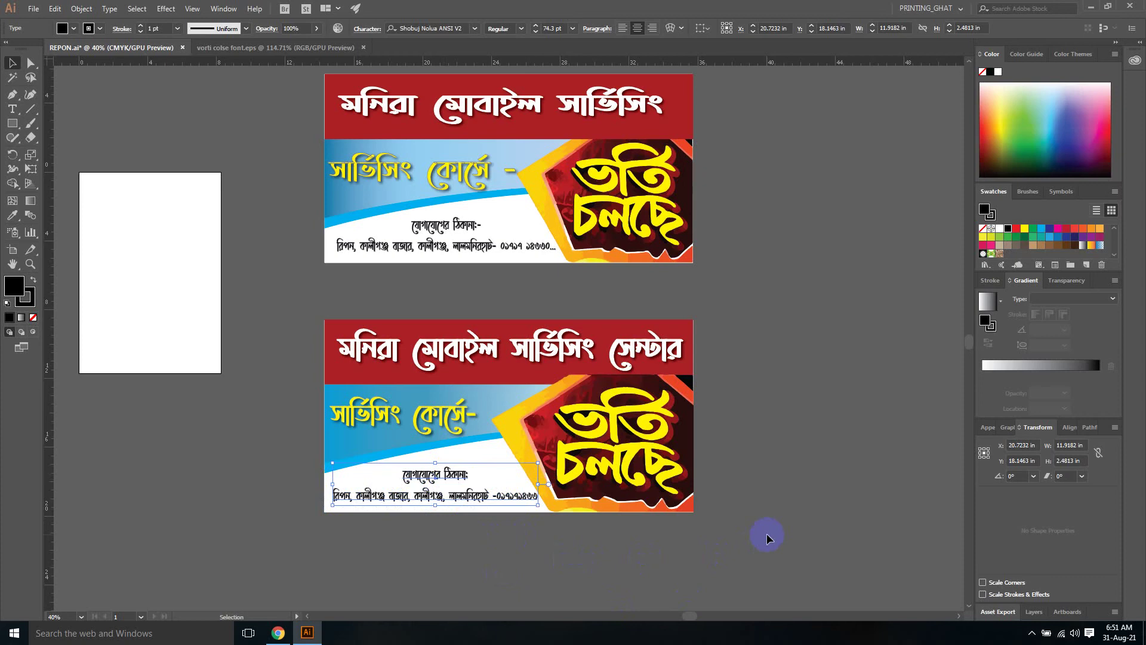
pyautogui.click(766, 537)
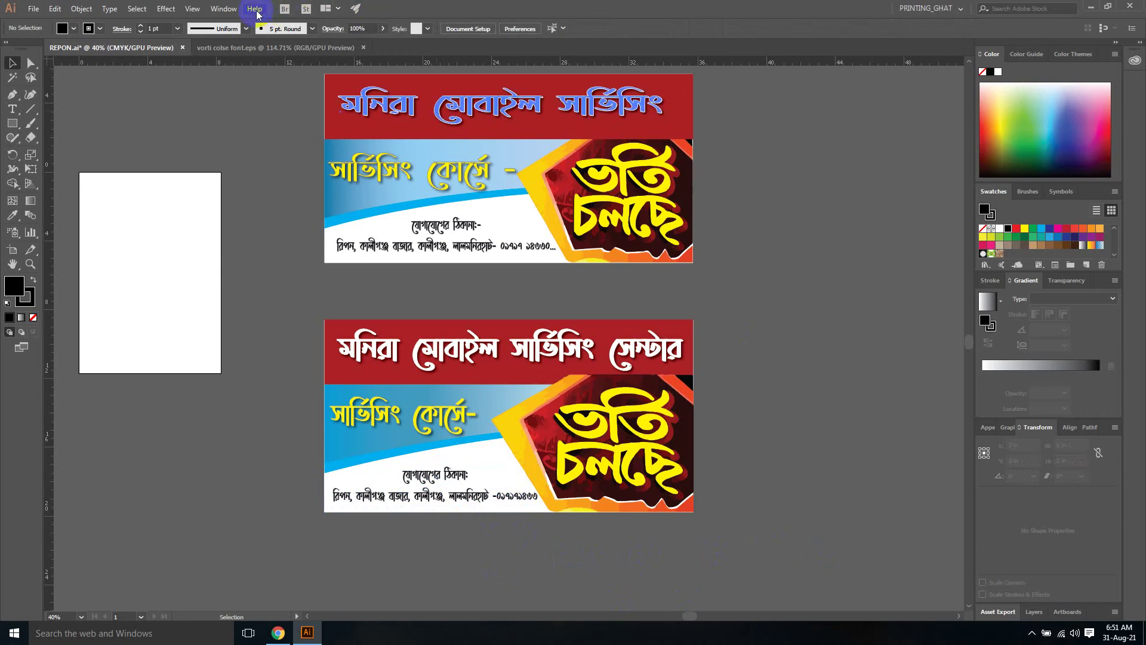
pyautogui.click(220, 9)
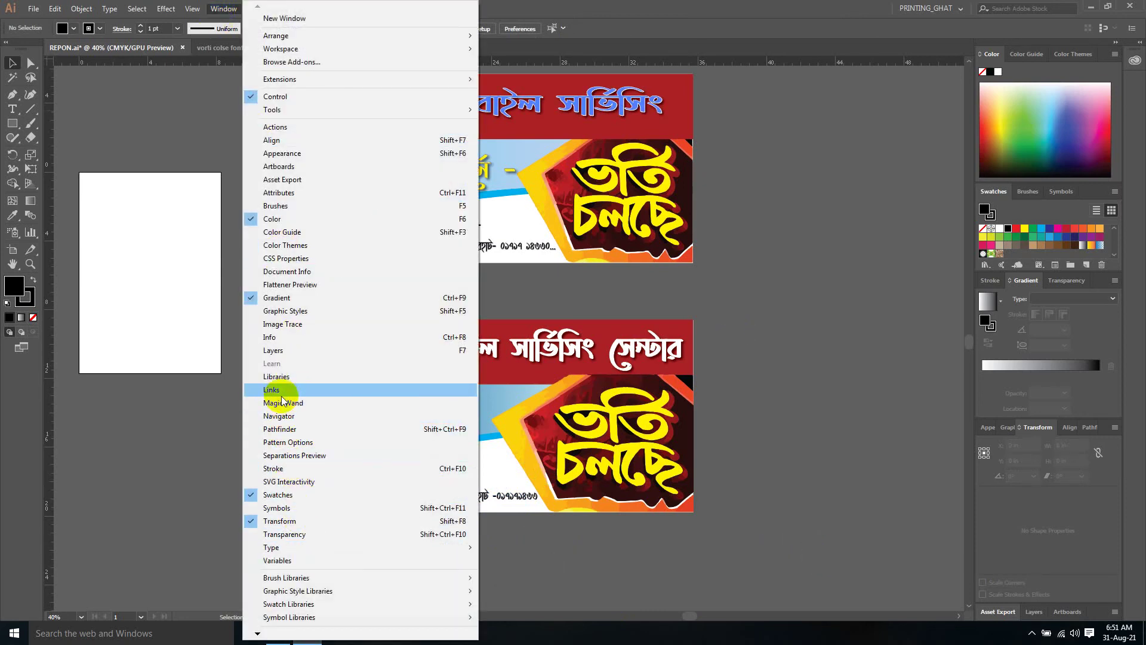
# Show the Layers panel, expand Layer 1, and toggle the bottom rectangle's visibility off and on
pyautogui.click(282, 351)
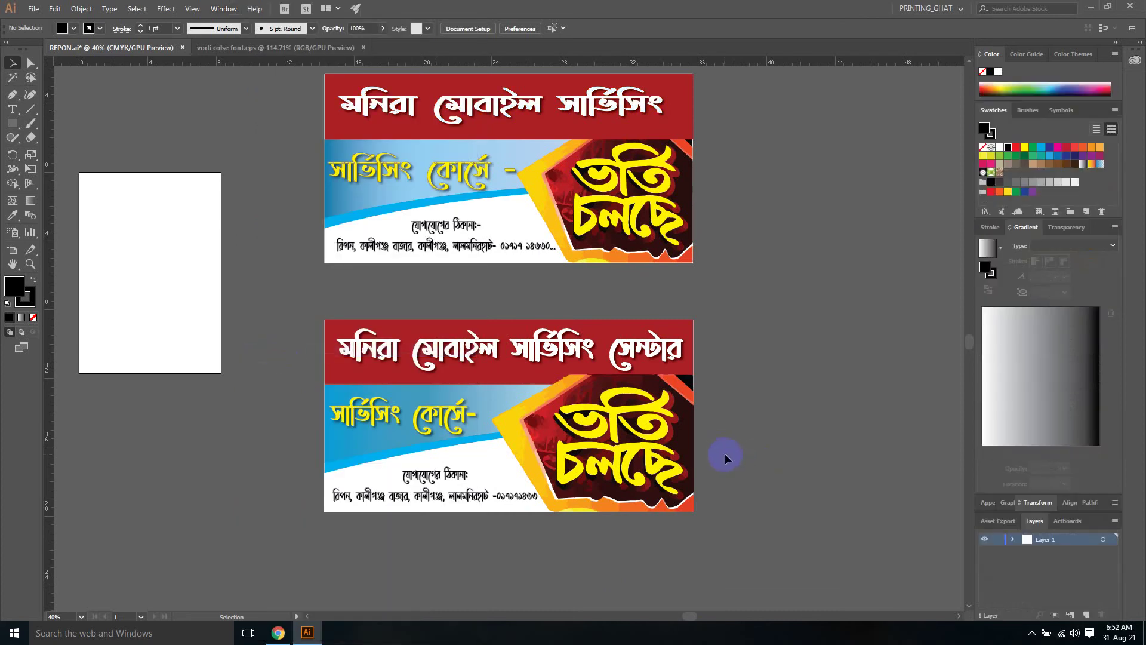
pyautogui.click(1013, 540)
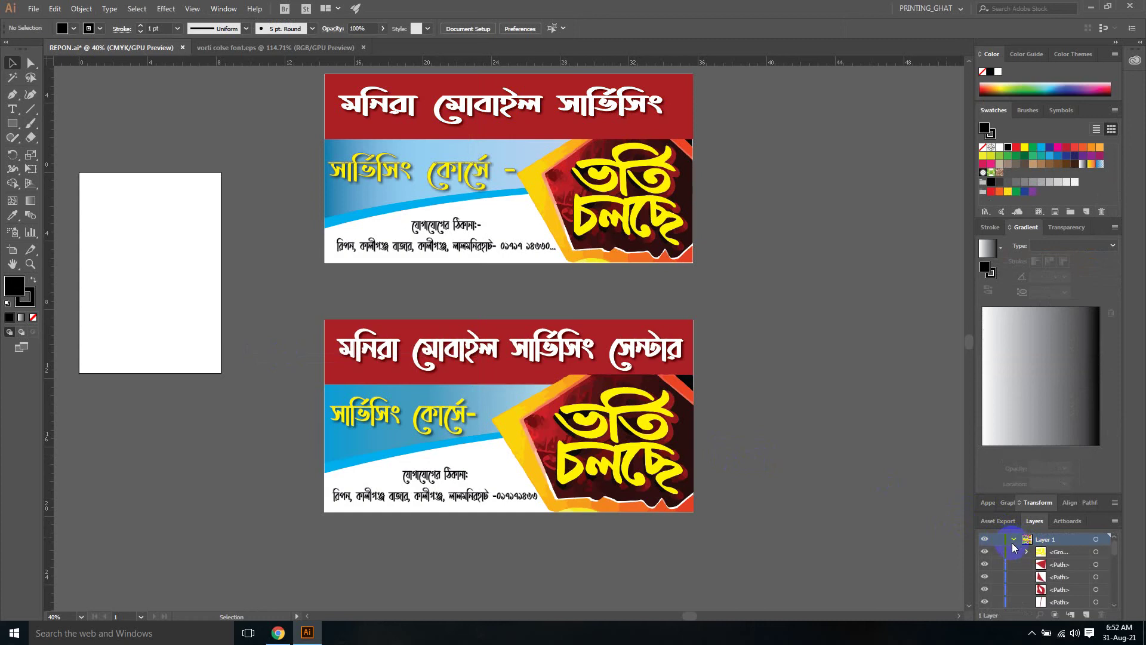
pyautogui.scroll(-5, 1024, 594)
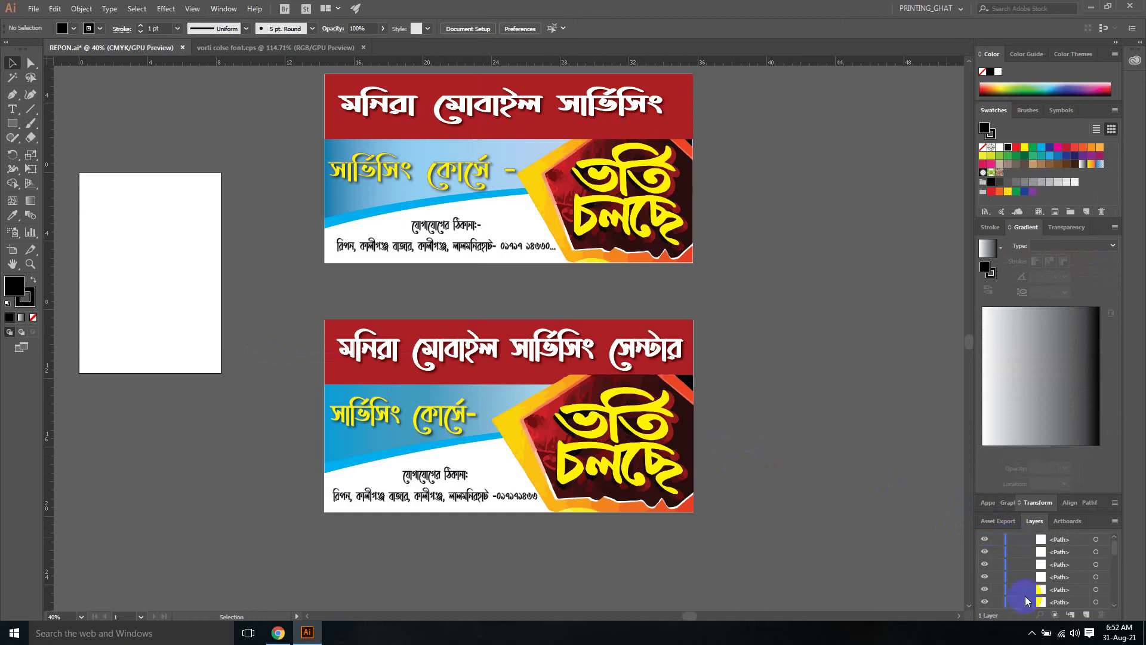
pyautogui.moveTo(1113, 545); pyautogui.dragTo(1114, 597)
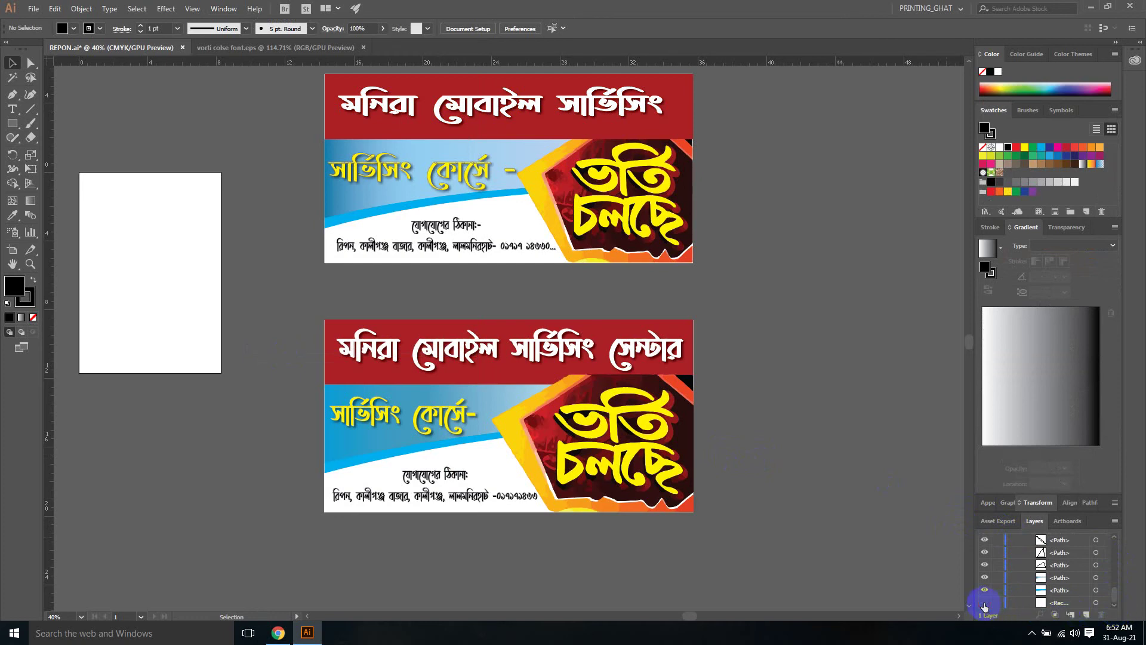
pyautogui.click(984, 602)
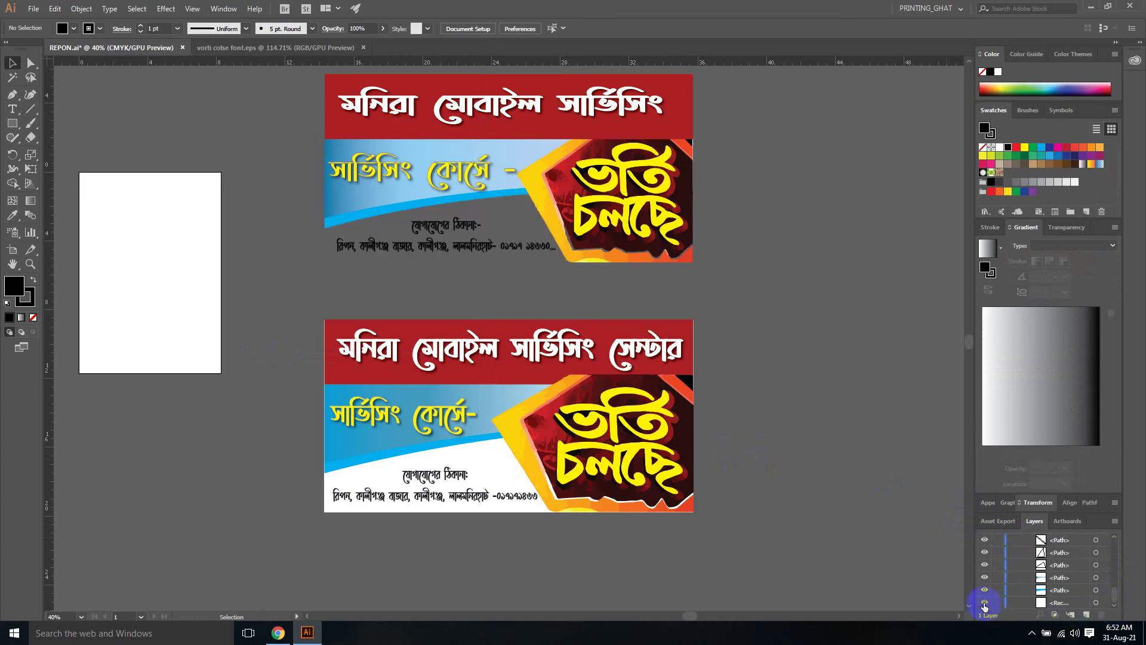
pyautogui.click(984, 603)
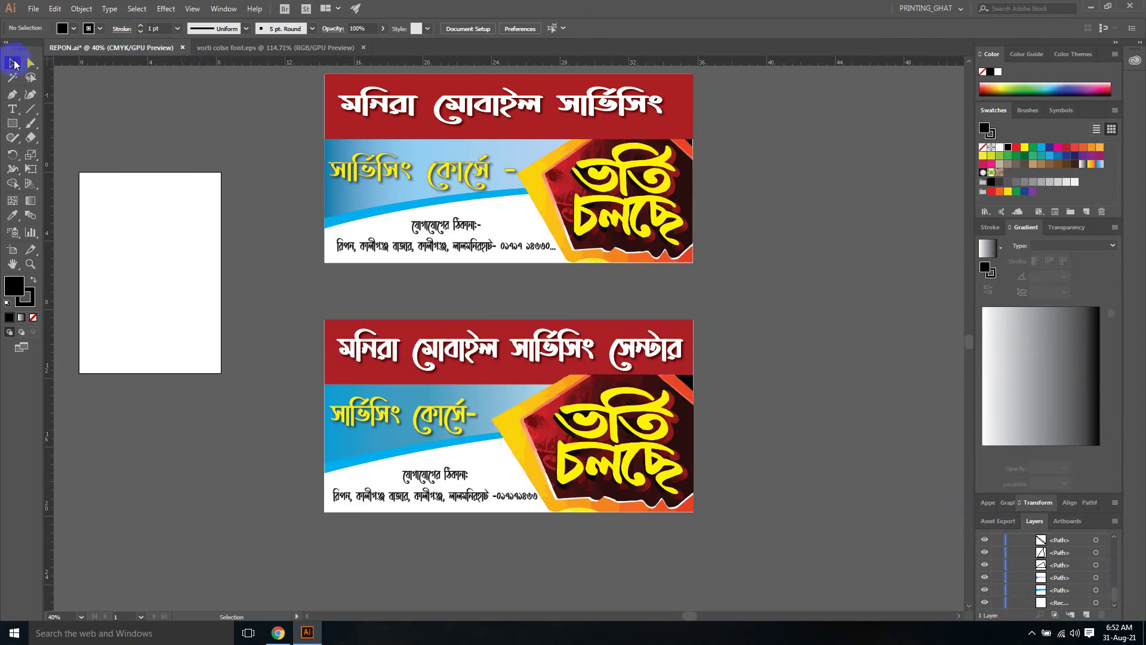
# Marquee-select the whole lower banner, then toggle the rectangle layer's visibility off and on
pyautogui.moveTo(761, 319); pyautogui.dragTo(297, 532)
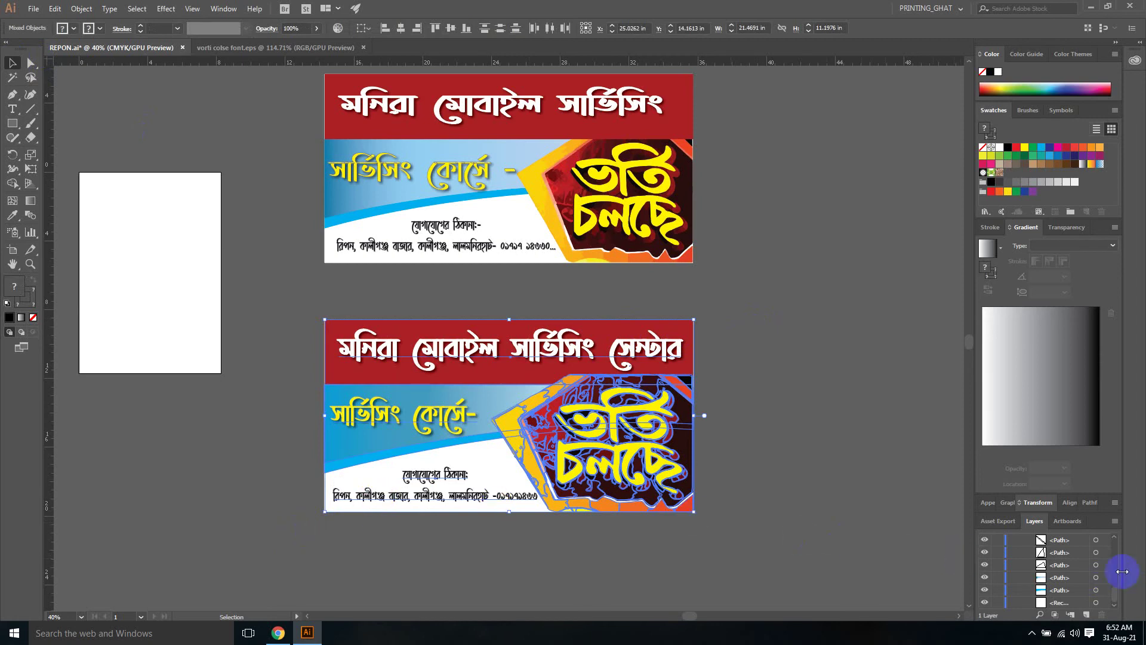
pyautogui.moveTo(1114, 600); pyautogui.dragTo(1113, 543)
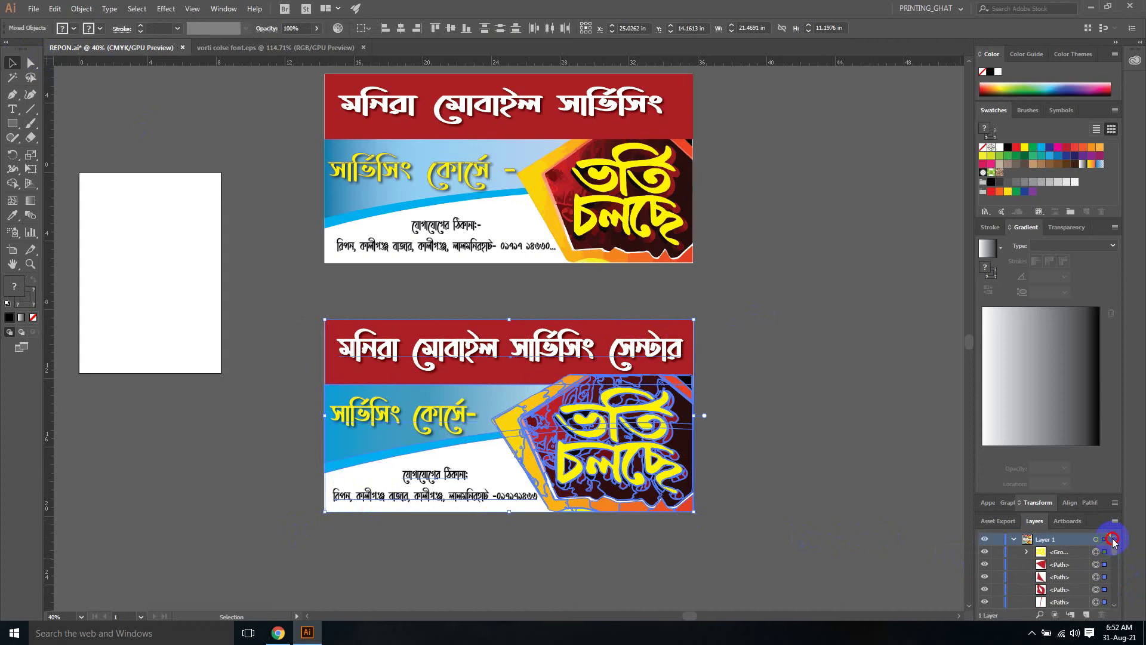
pyautogui.moveTo(1114, 543); pyautogui.dragTo(1117, 602)
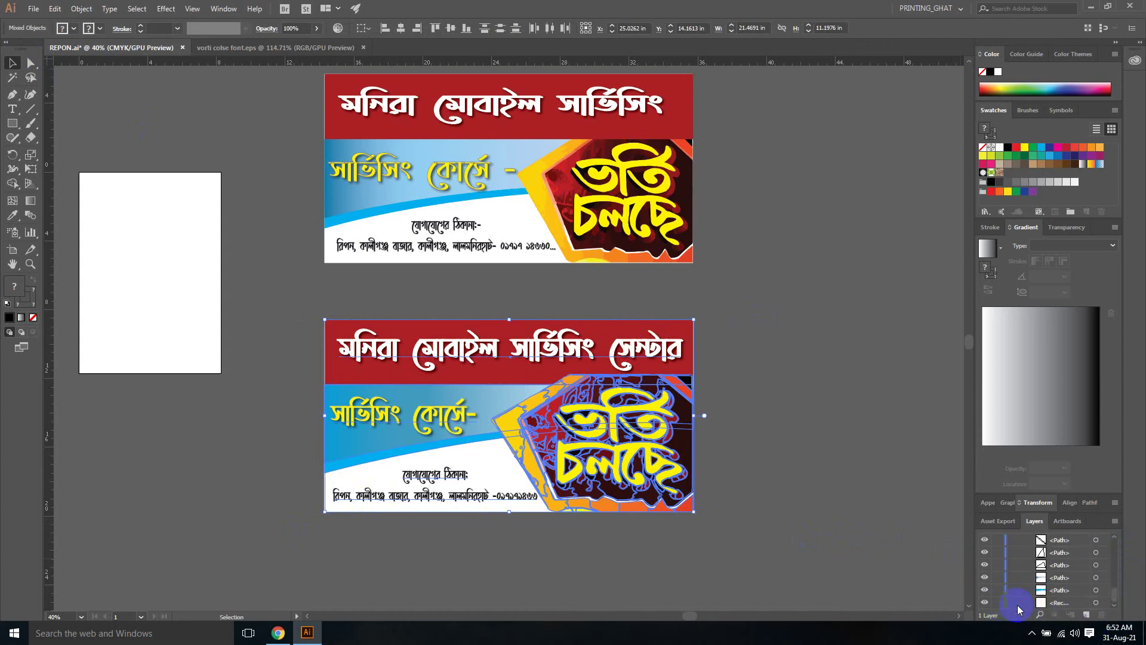
pyautogui.click(984, 603)
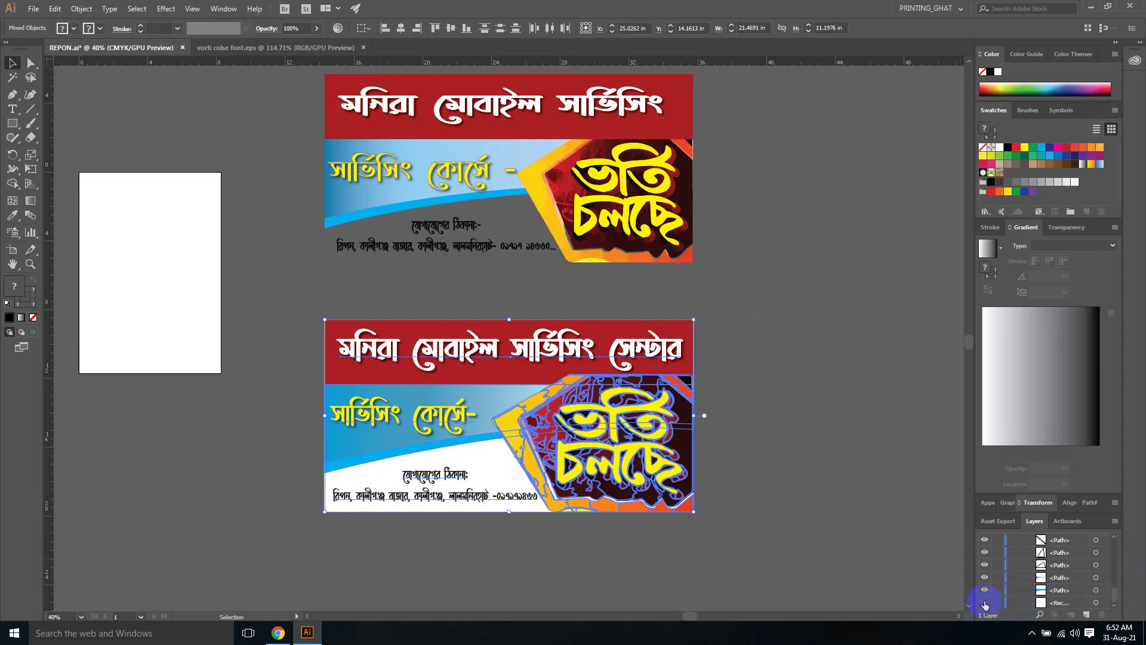
pyautogui.click(984, 603)
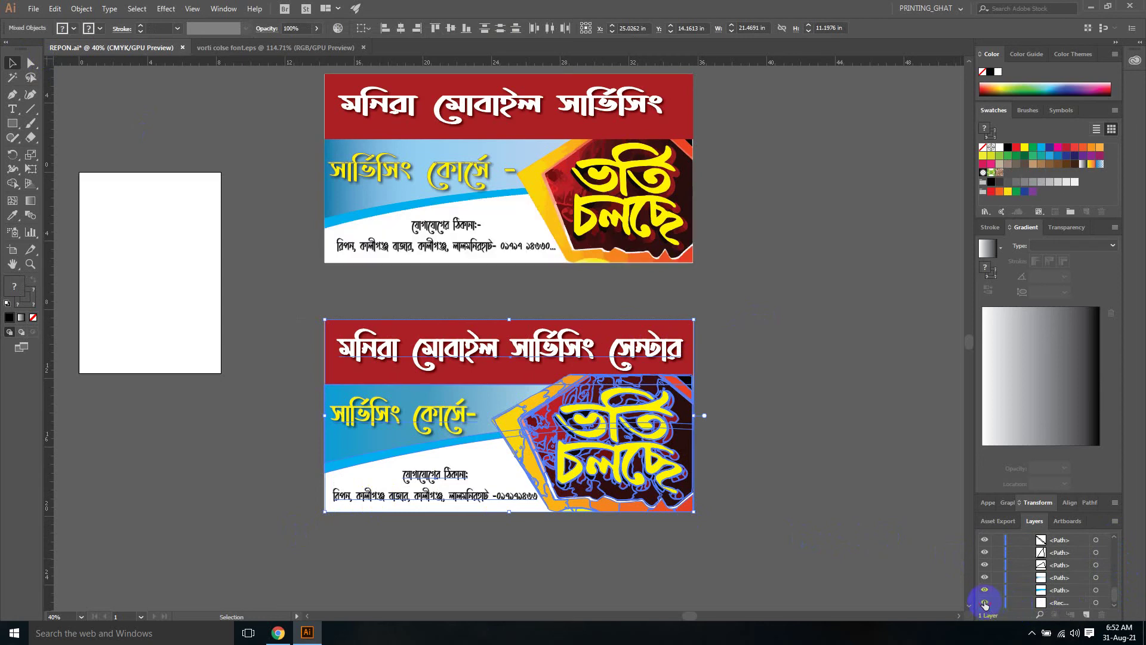
# Open the Asset Export panel and keep its assets displayed as a grid
pyautogui.click(1003, 521)
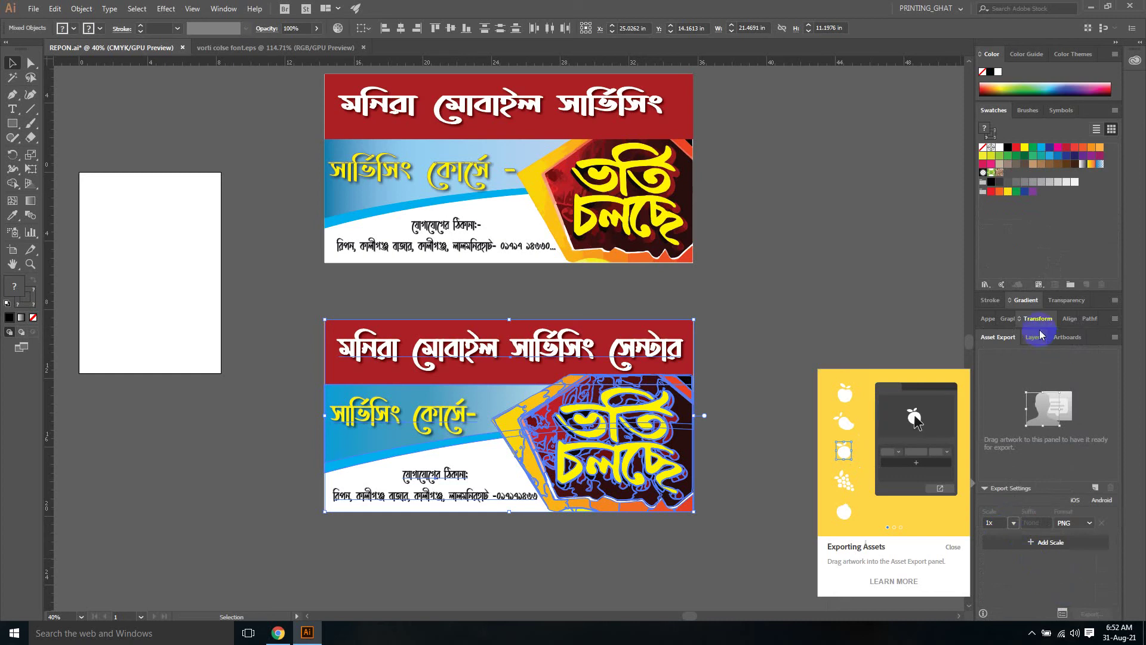
pyautogui.click(1114, 338)
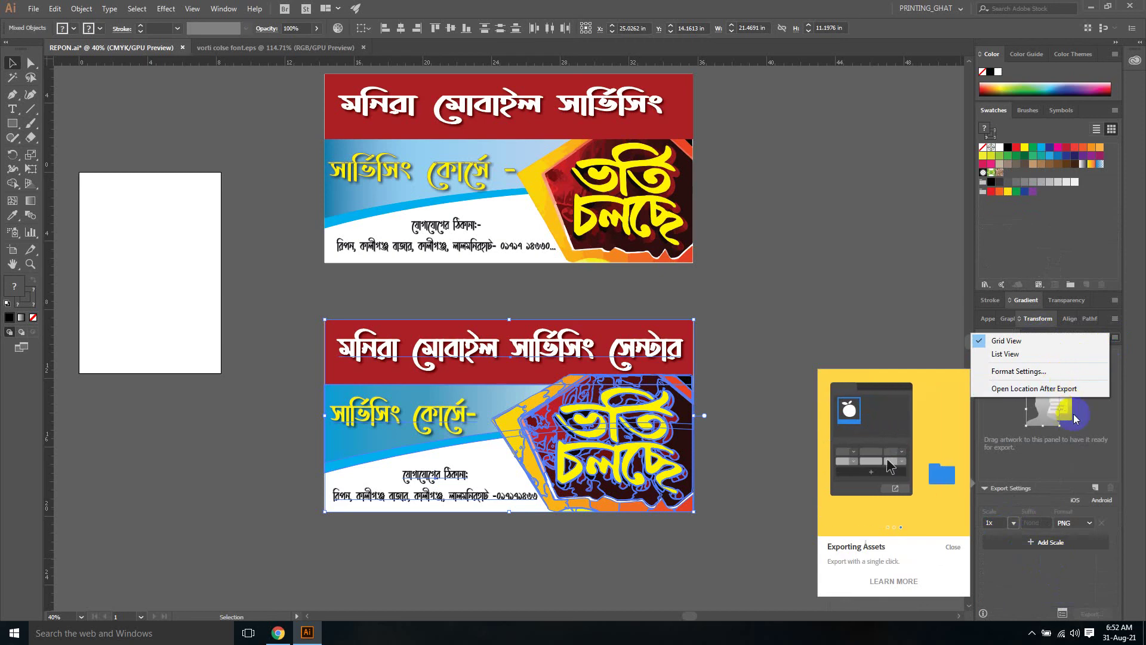
pyautogui.click(1092, 416)
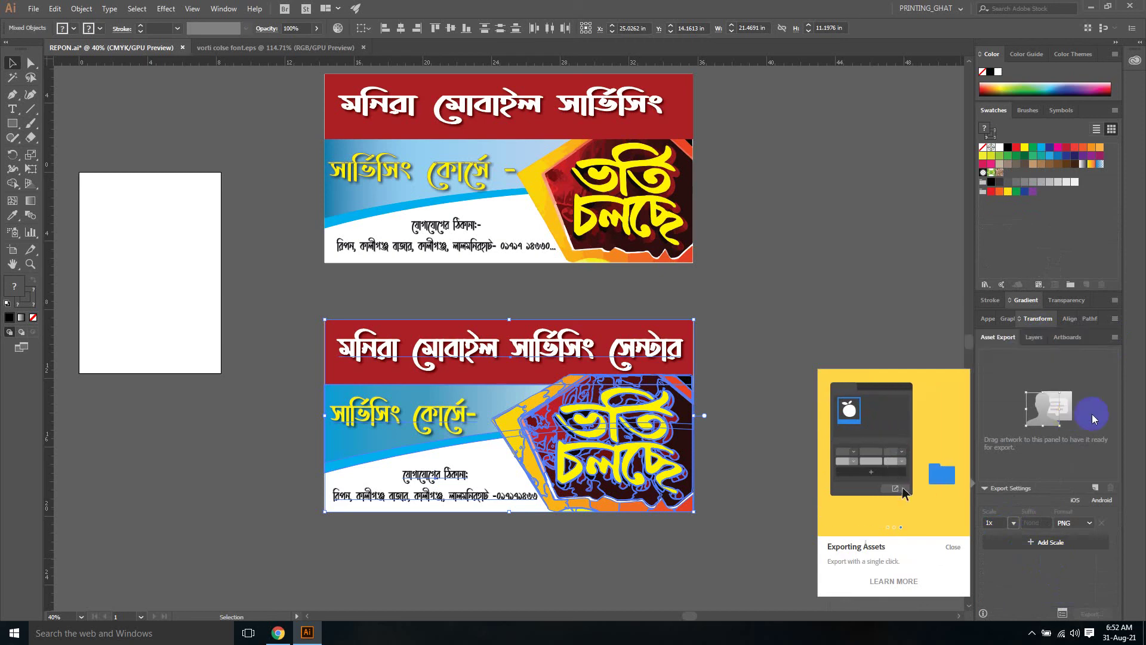
pyautogui.click(1113, 338)
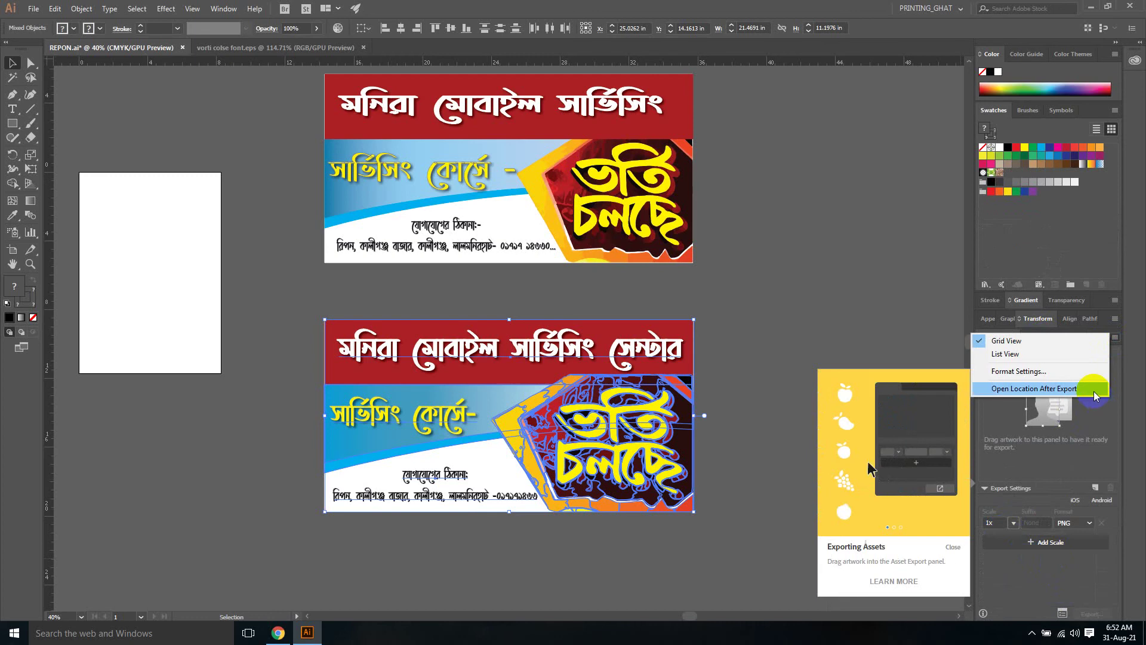
pyautogui.click(991, 340)
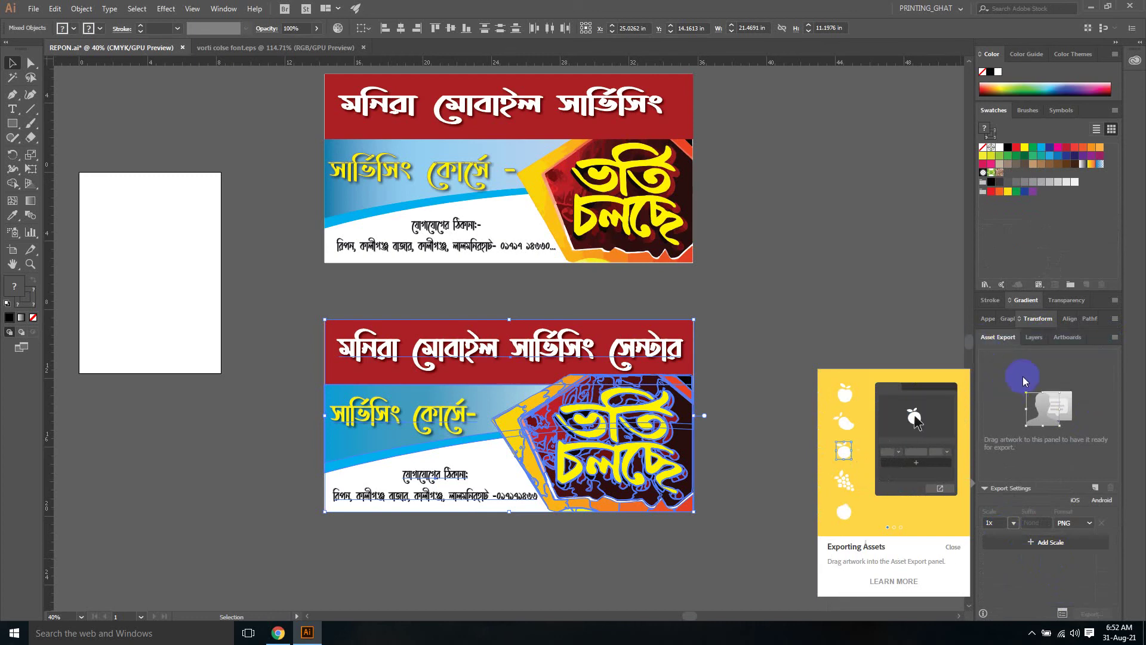
pyautogui.click(1114, 338)
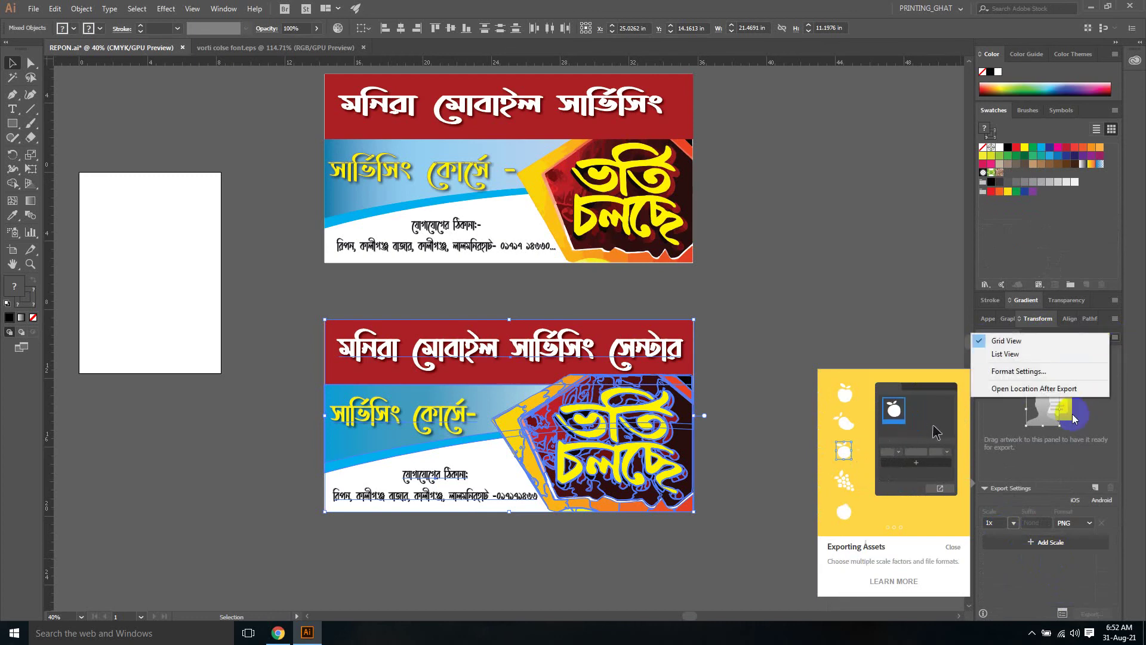
pyautogui.click(1007, 346)
# Drag the Asset Export panel lower, then close it and its Exporting Assets tip card
pyautogui.moveTo(1007, 347); pyautogui.dragTo(1009, 371)
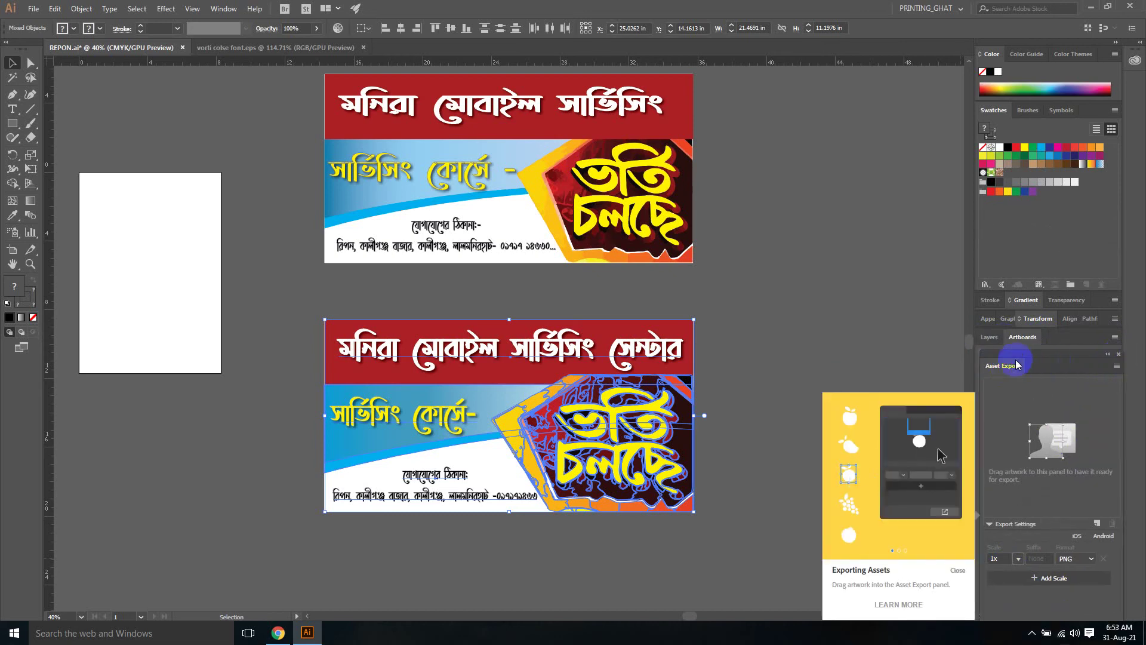
pyautogui.moveTo(1015, 364); pyautogui.dragTo(1013, 407)
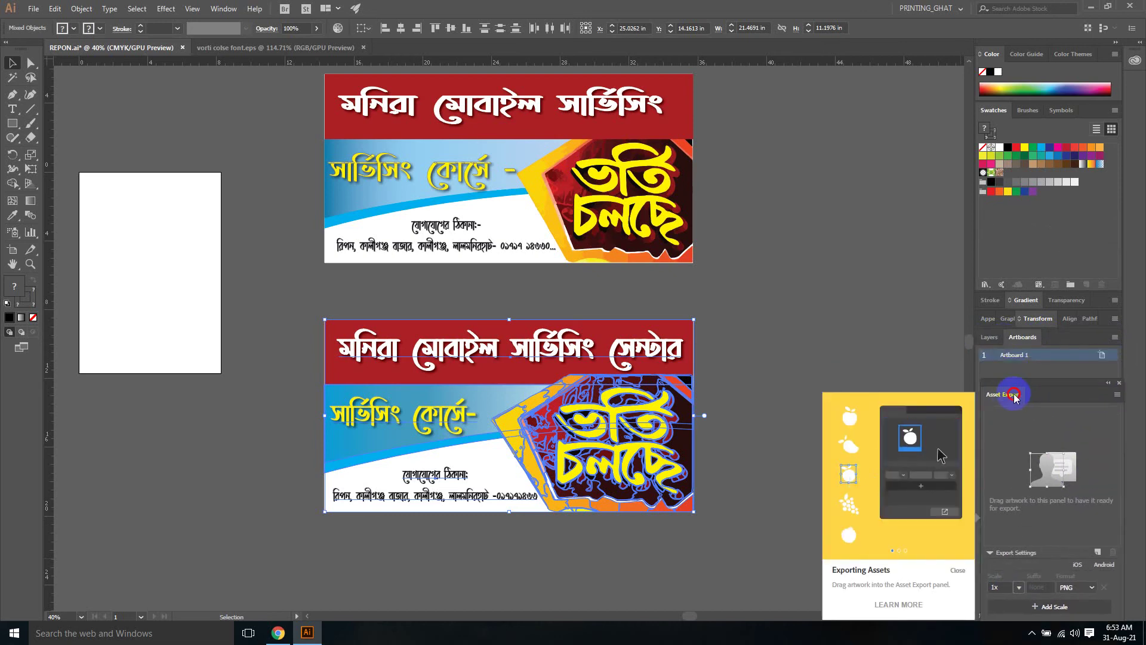
pyautogui.click(1118, 392)
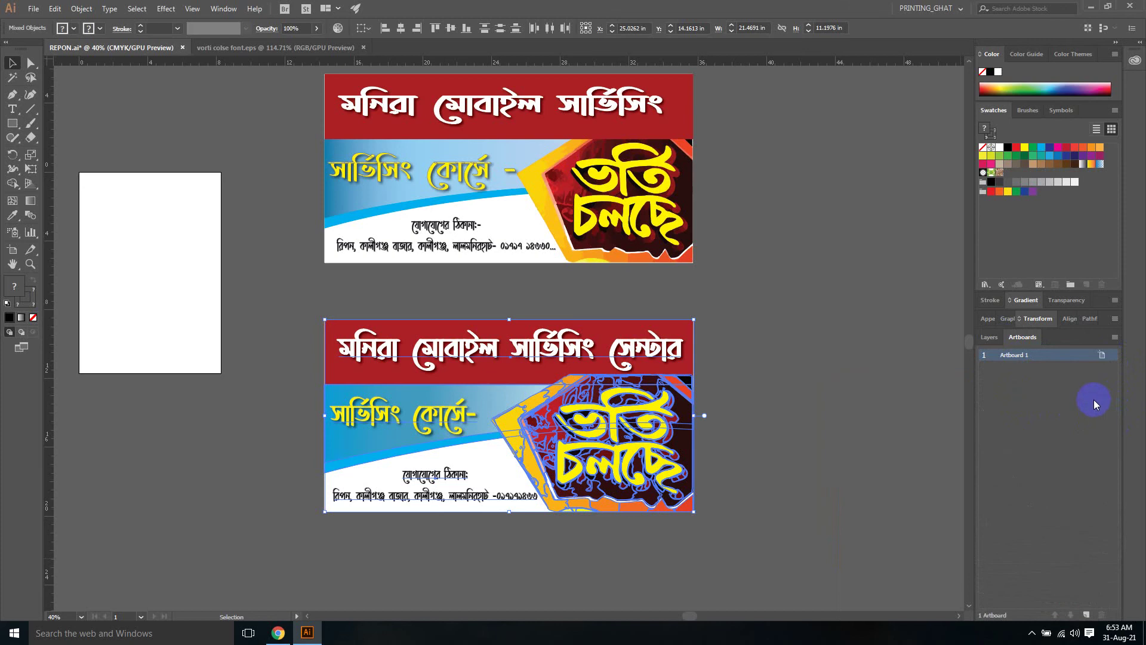
pyautogui.click(997, 343)
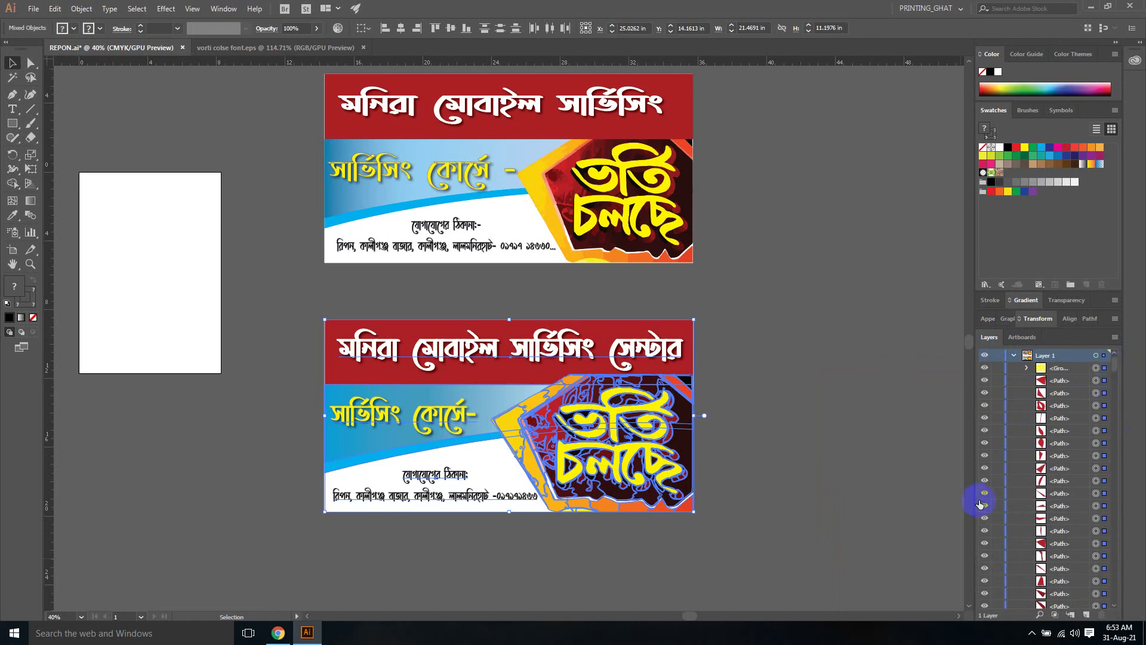
pyautogui.scroll(-3, 1030, 519)
pyautogui.scroll(-2, 1036, 554)
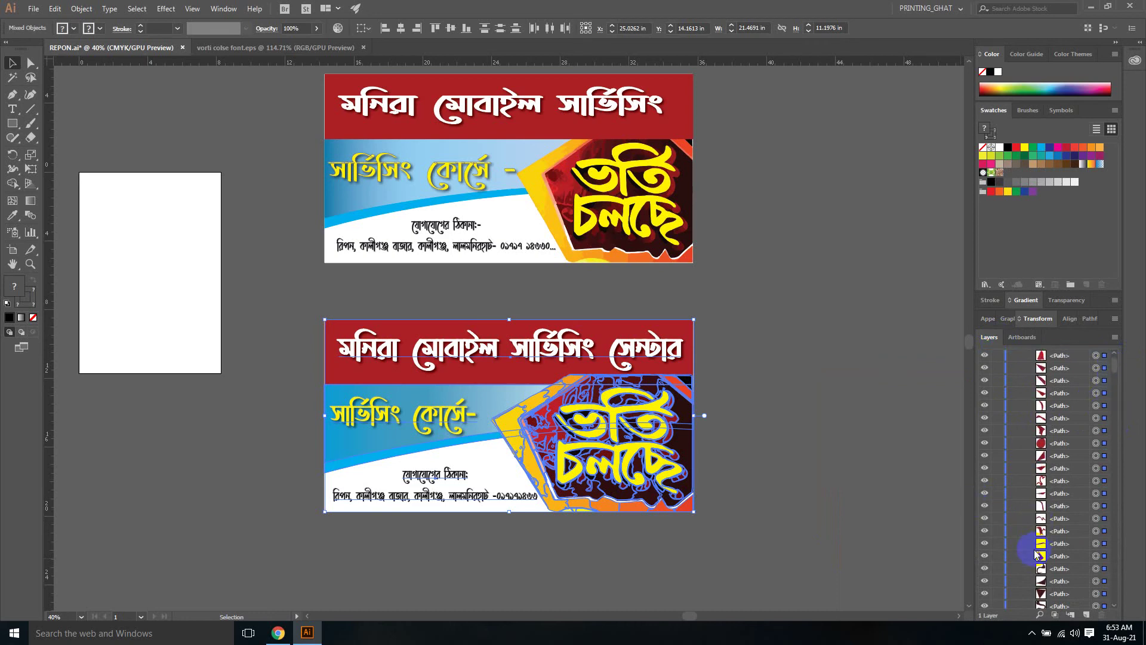
pyautogui.scroll(-3, 1036, 554)
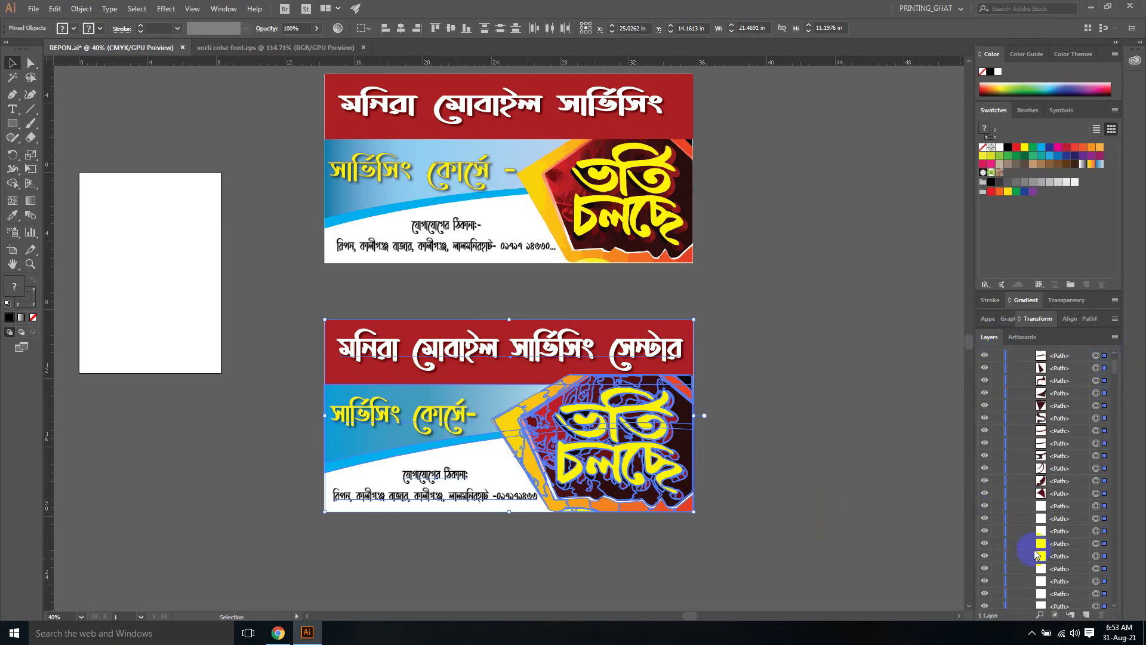
pyautogui.scroll(-3, 1036, 554)
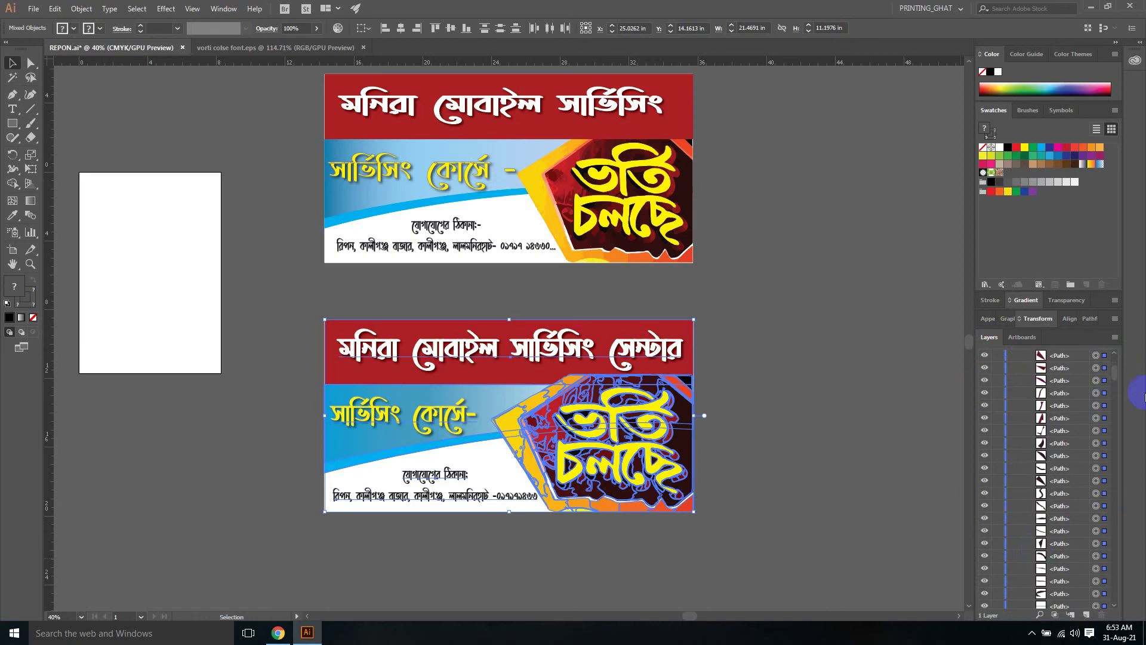
pyautogui.moveTo(1109, 371); pyautogui.dragTo(1112, 613)
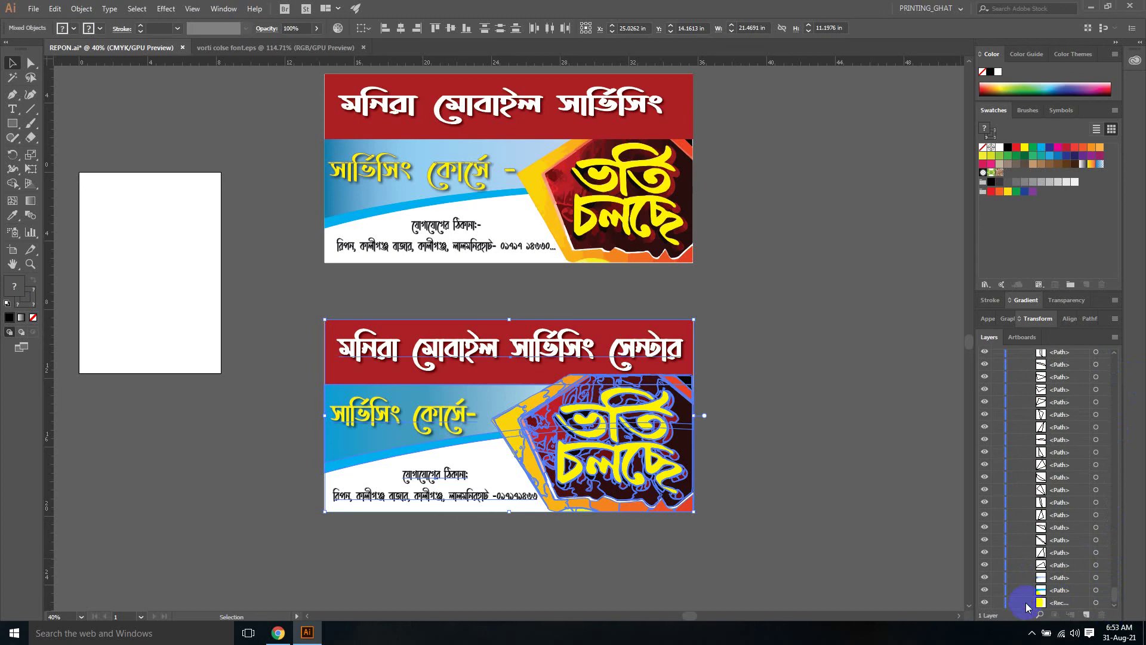
pyautogui.click(983, 602)
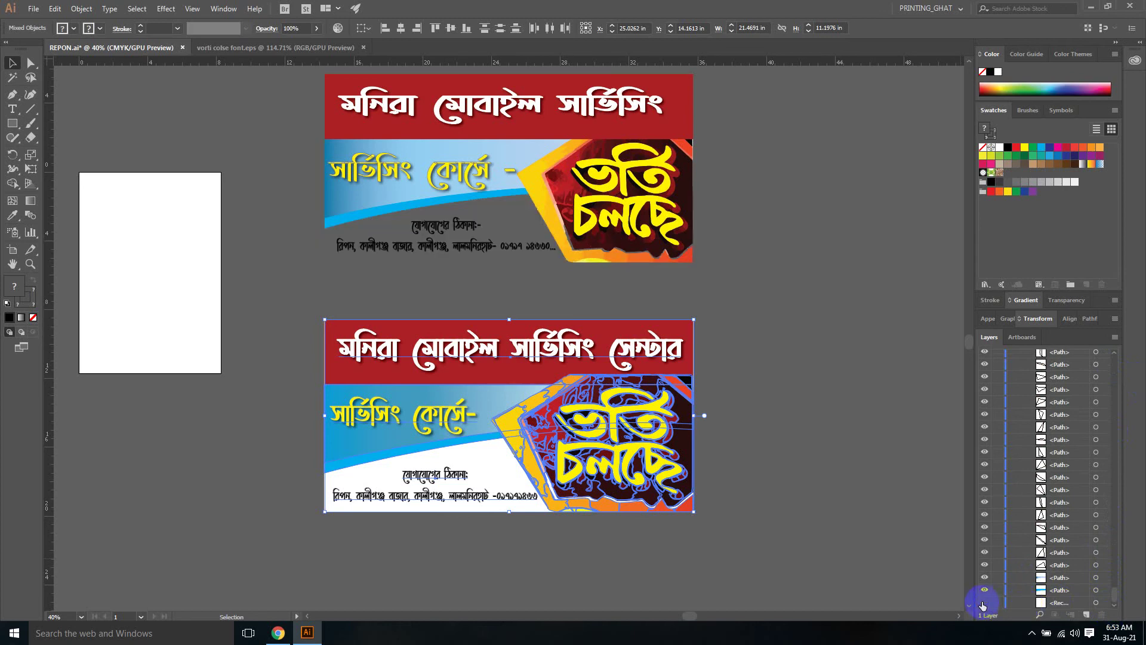
pyautogui.click(984, 602)
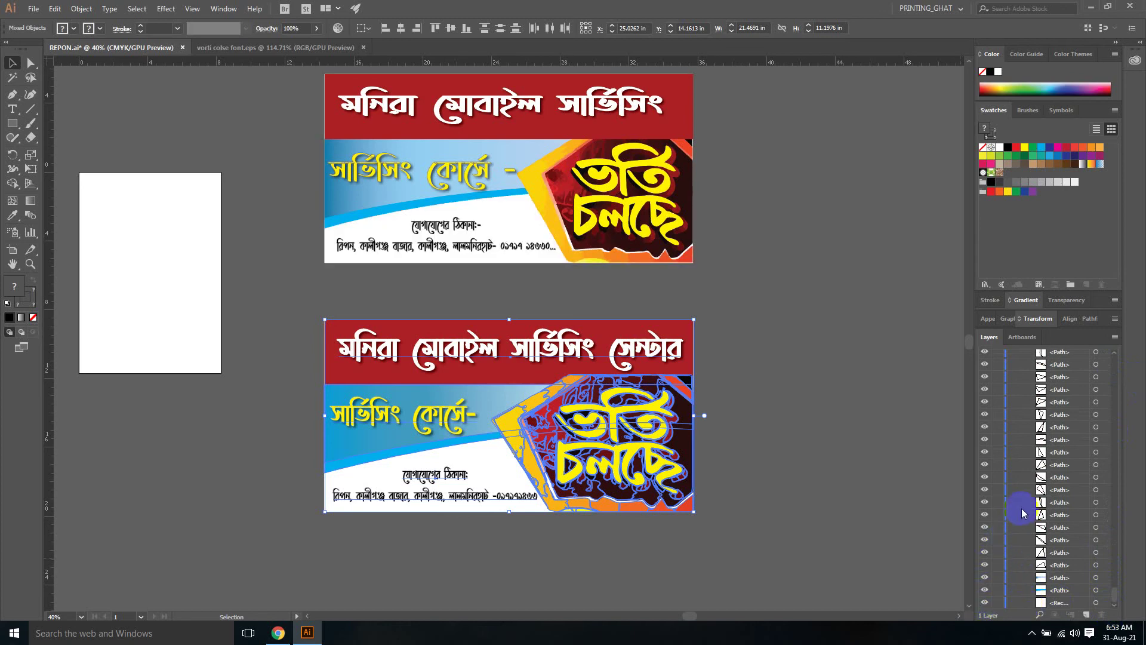
pyautogui.scroll(3, 1022, 507)
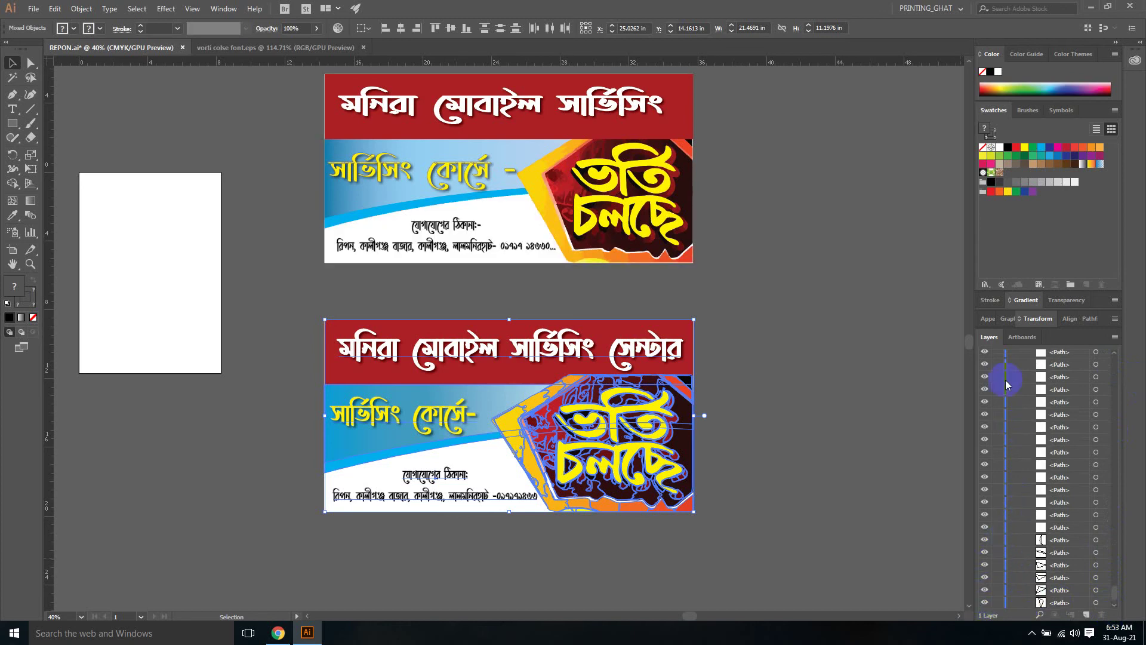
pyautogui.click(1115, 337)
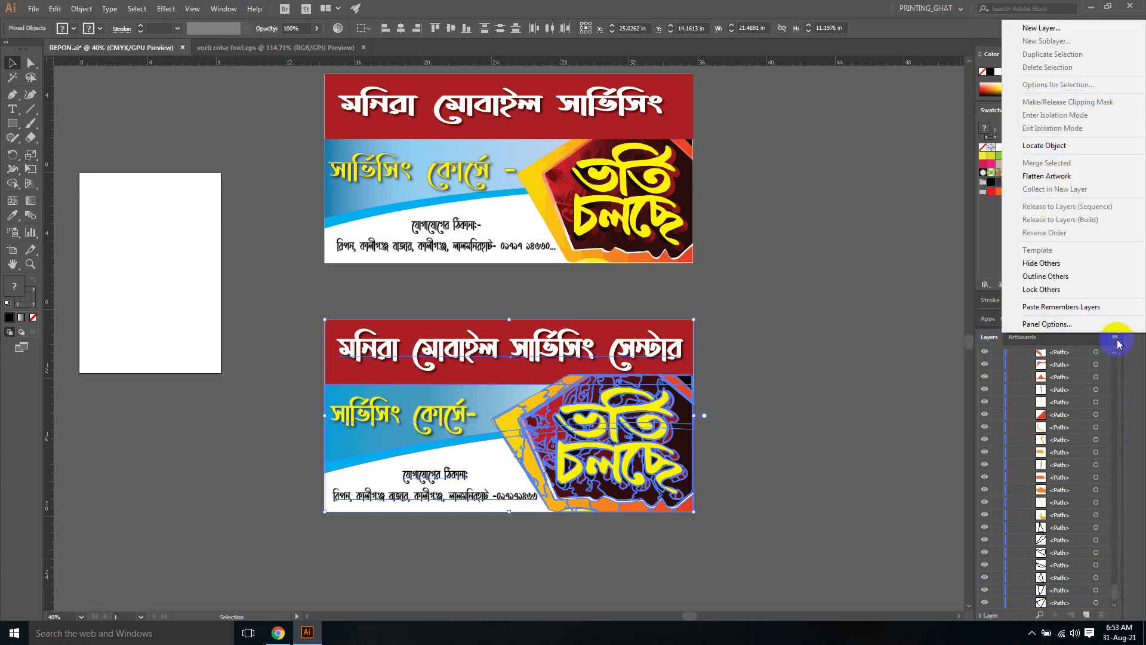
pyautogui.click(1118, 344)
pyautogui.click(1016, 338)
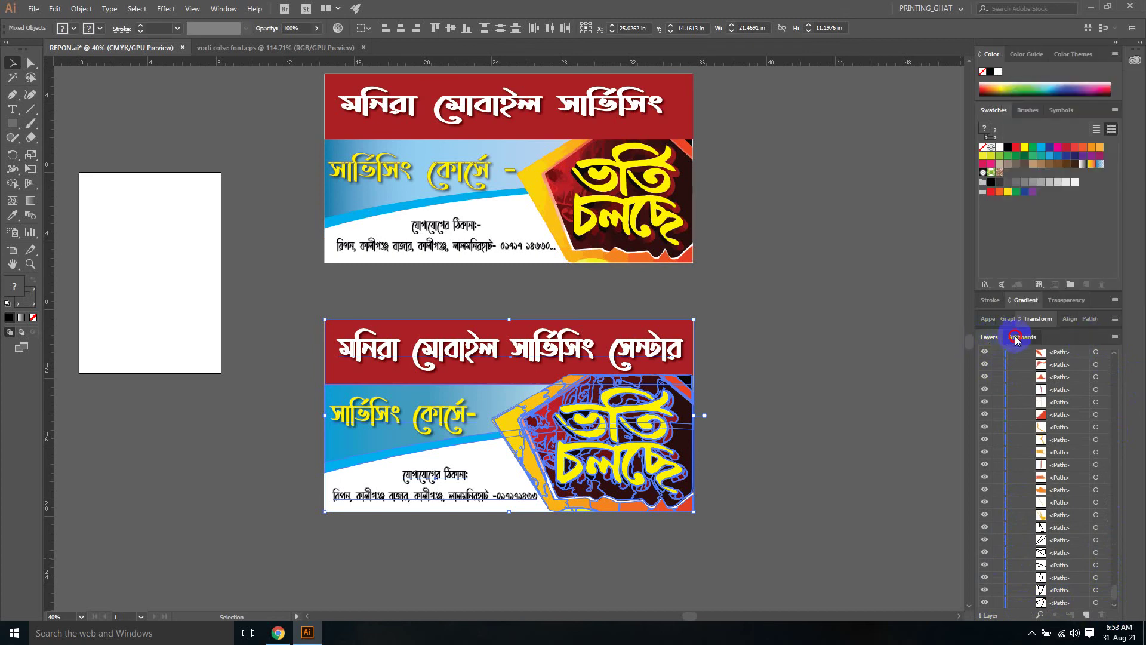
pyautogui.click(994, 358)
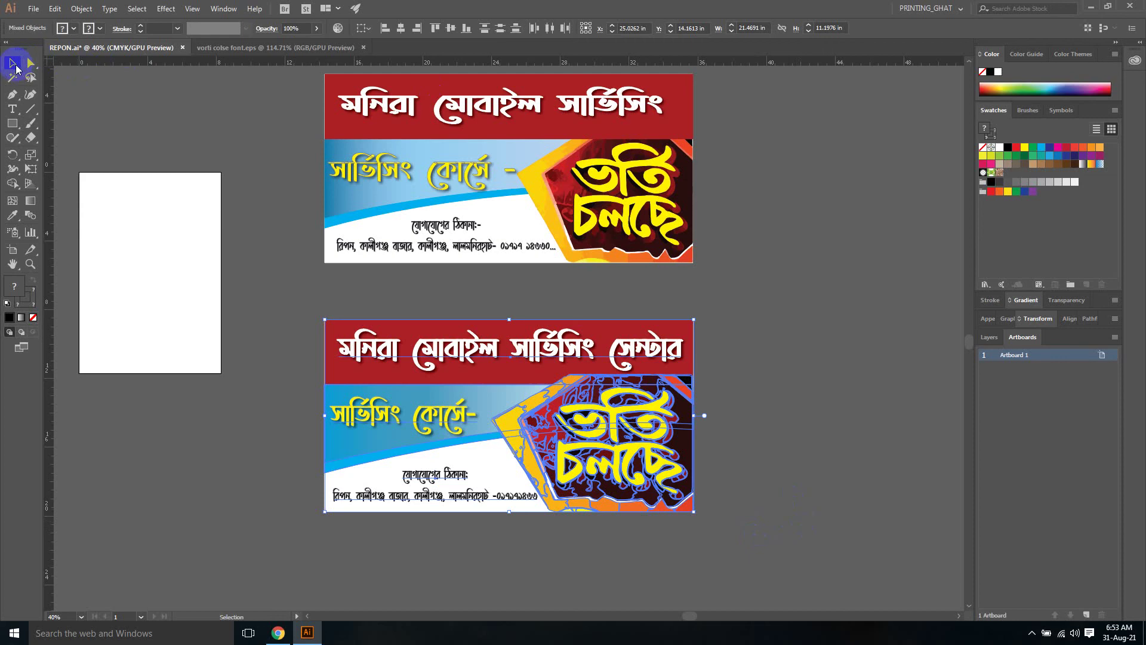
# Unlock all locked artwork with Object > Unlock All
pyautogui.click(816, 315)
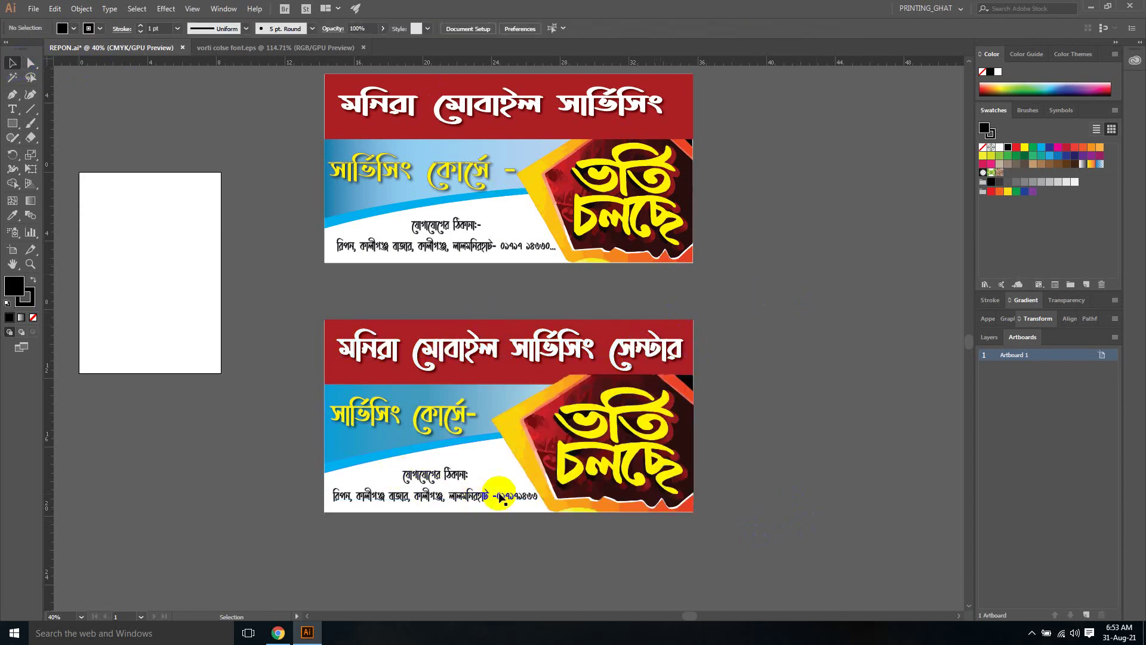
pyautogui.click(513, 387)
pyautogui.click(527, 397)
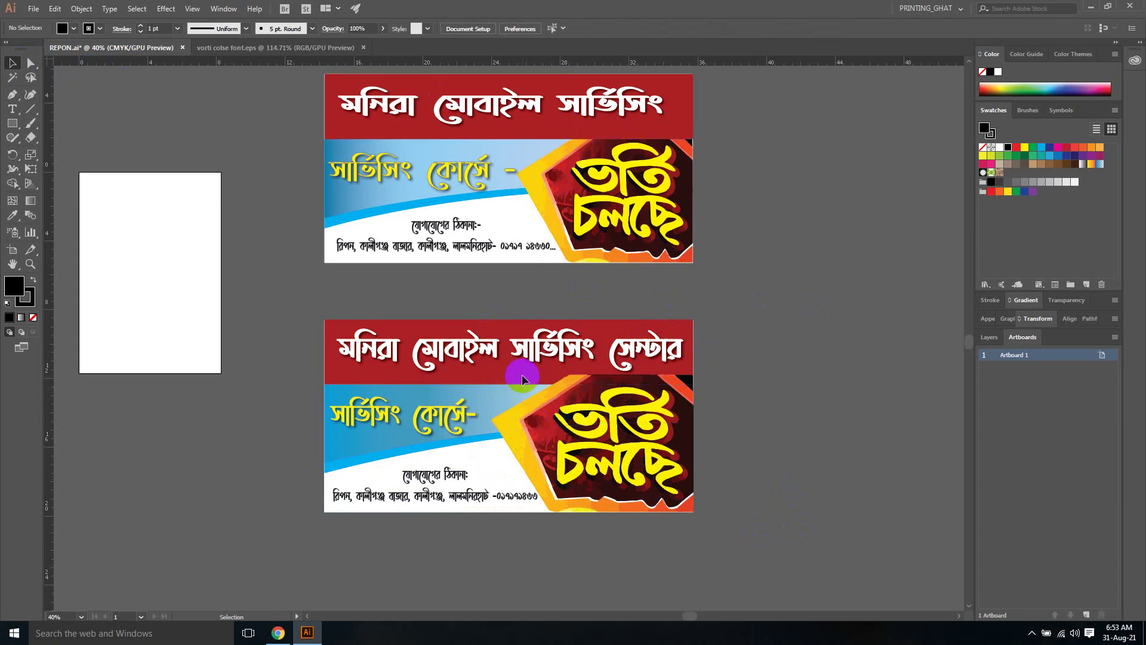
pyautogui.click(81, 8)
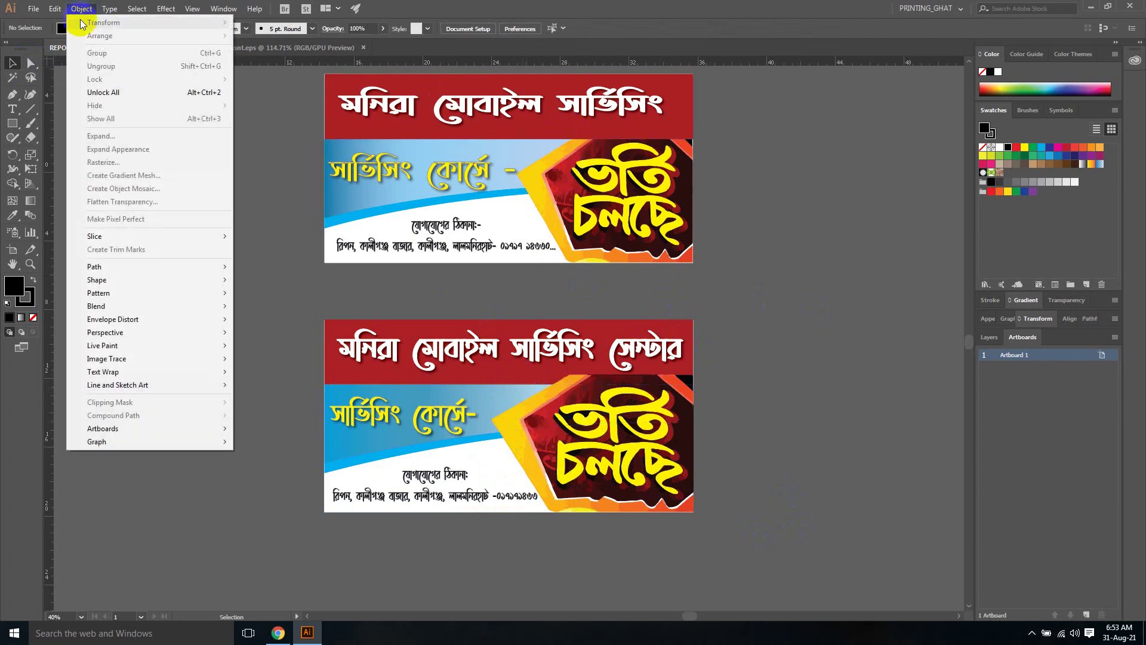
pyautogui.click(93, 92)
pyautogui.click(804, 427)
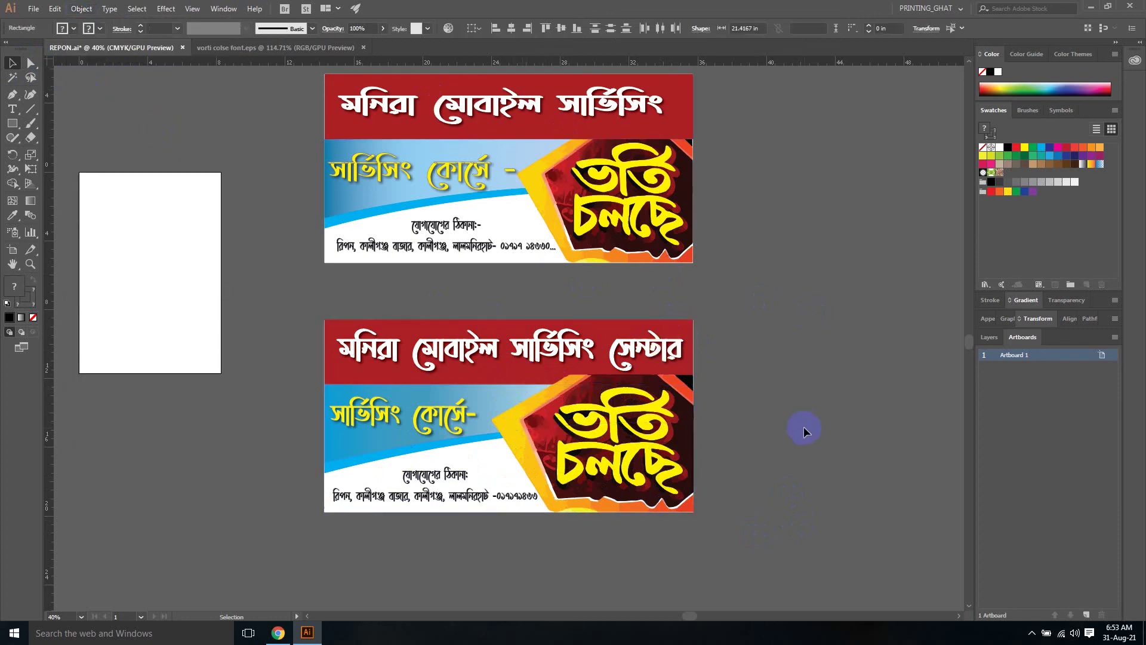
# Select the lower banner's red header rectangle, then its header text
pyautogui.click(511, 383)
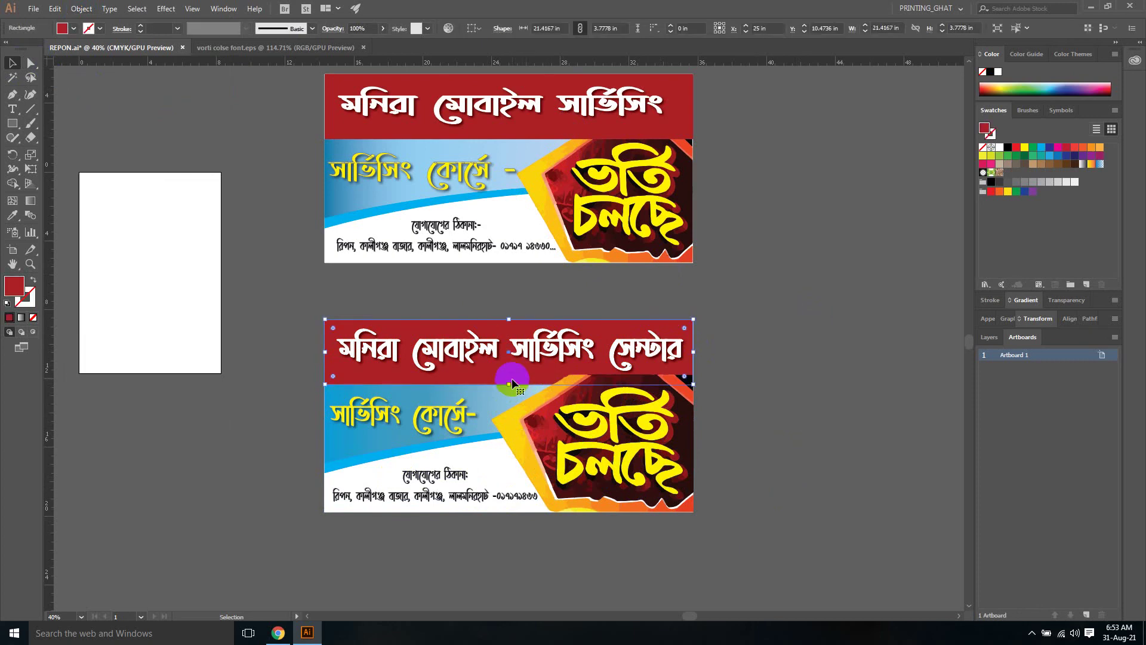
pyautogui.rightClick(512, 382)
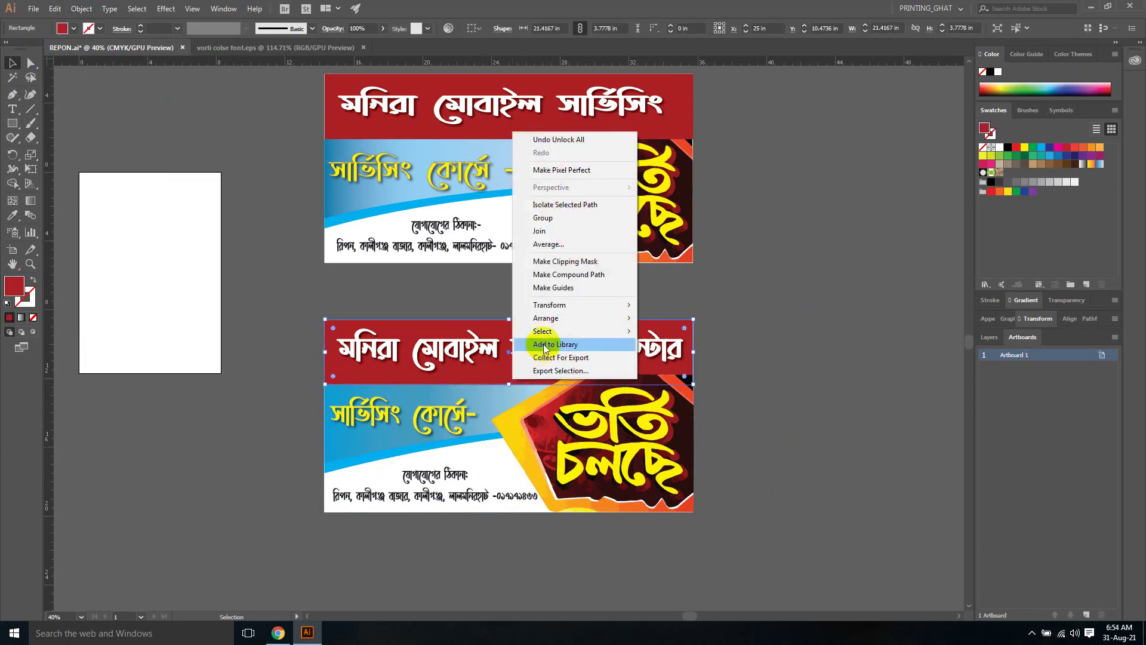
pyautogui.moveTo(543, 331)
pyautogui.click(808, 343)
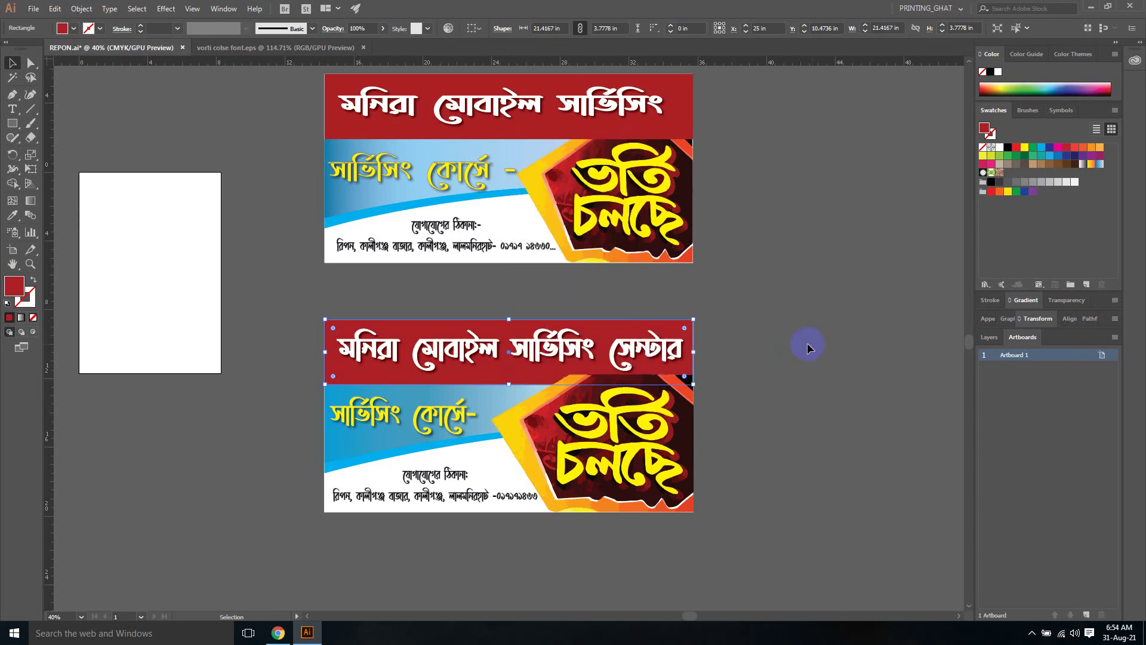
pyautogui.click(541, 353)
# Cut the header text, bring the red header rectangle to front, and Paste in Front
pyautogui.click(54, 8)
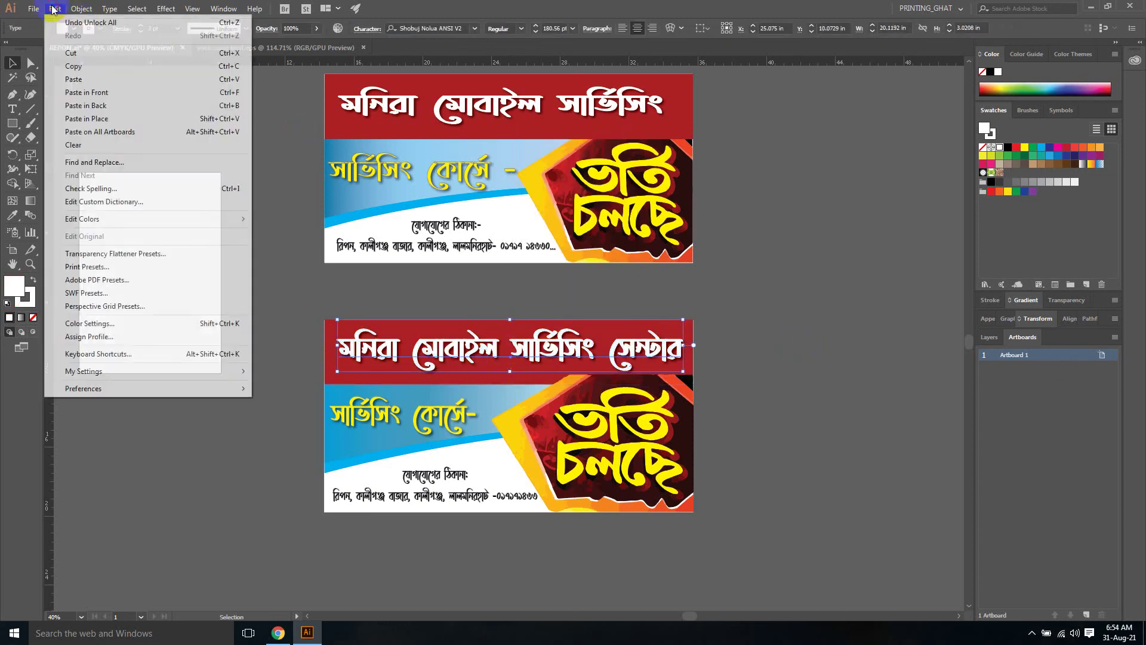
pyautogui.click(78, 53)
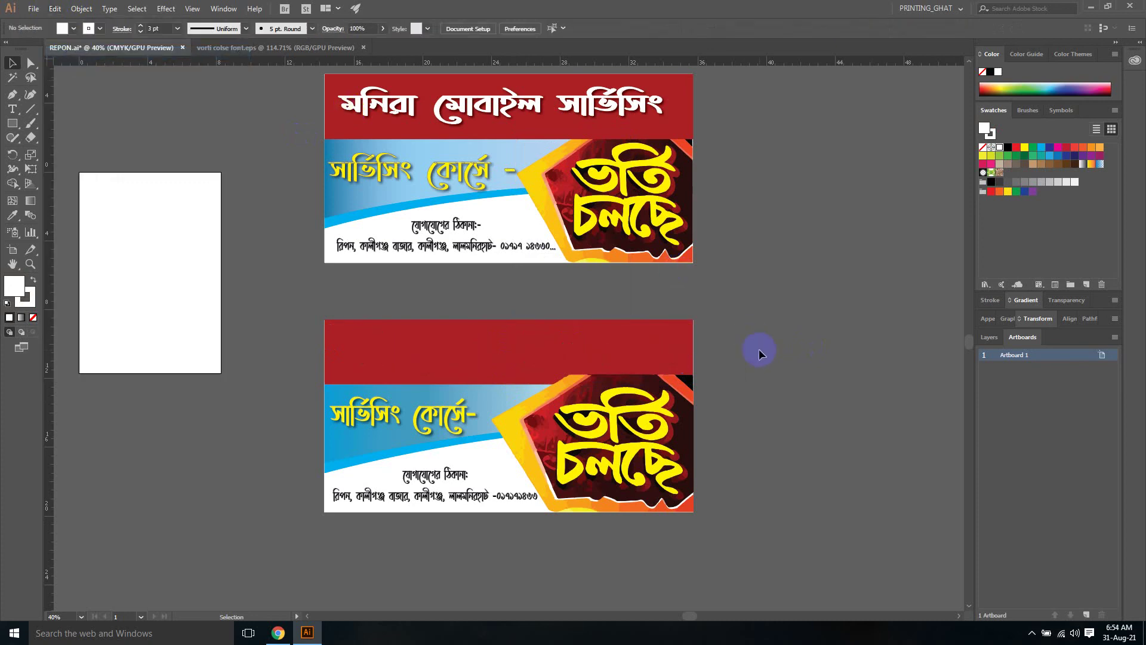
pyautogui.click(468, 354)
pyautogui.rightClick(468, 352)
pyautogui.moveTo(502, 537)
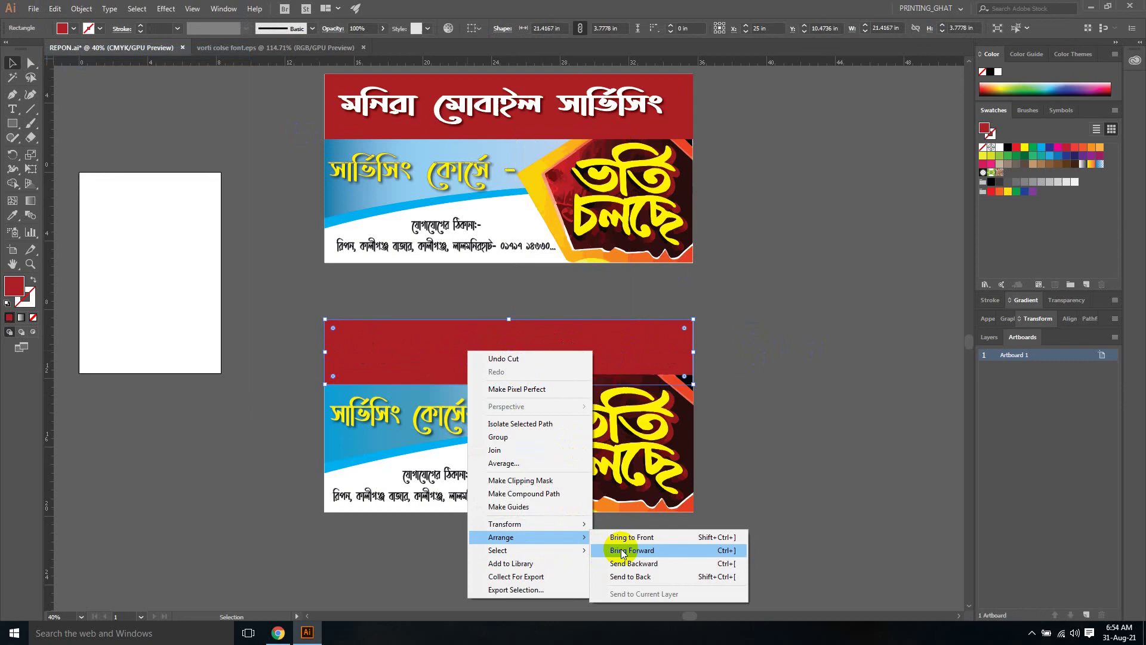
pyautogui.click(632, 537)
pyautogui.click(814, 483)
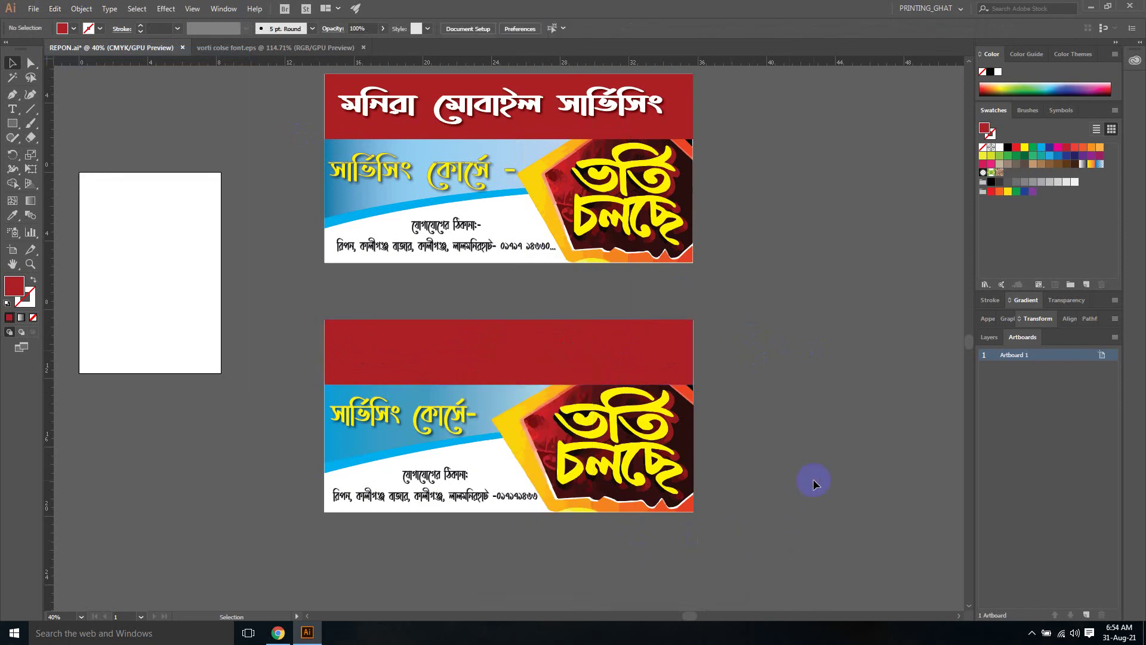
pyautogui.click(57, 9)
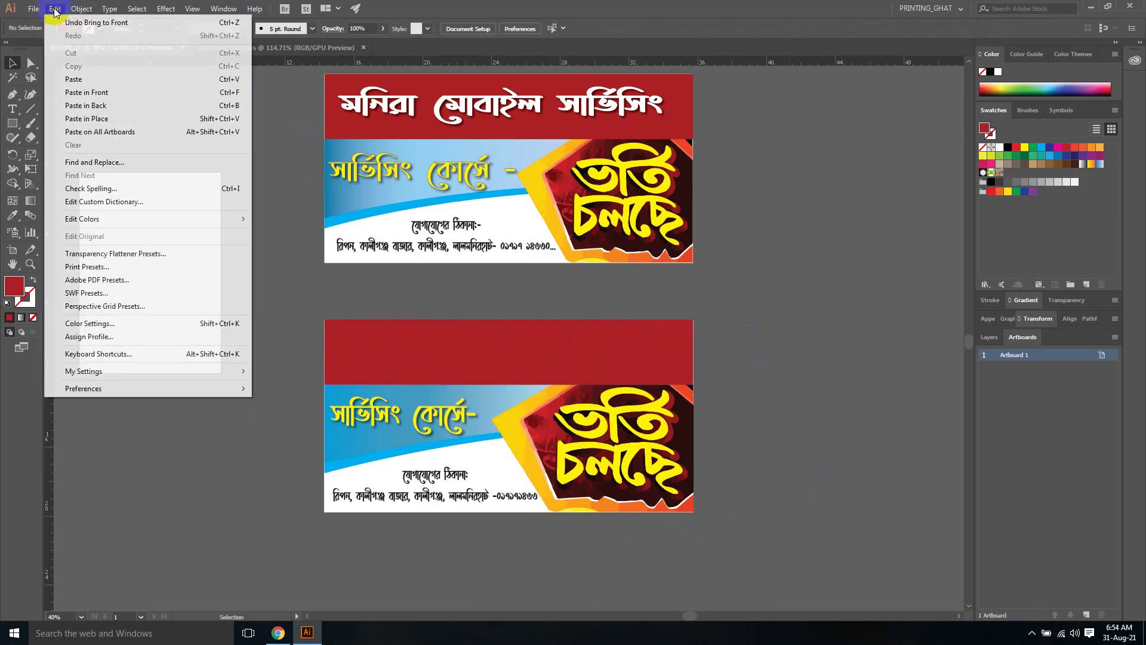
pyautogui.click(116, 95)
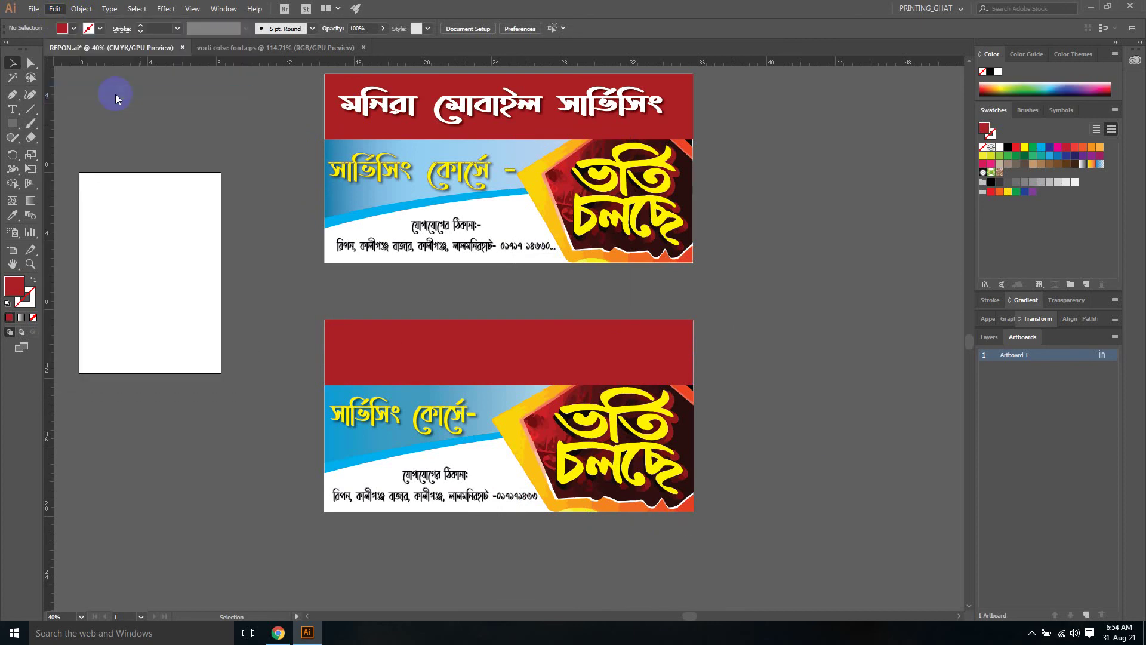
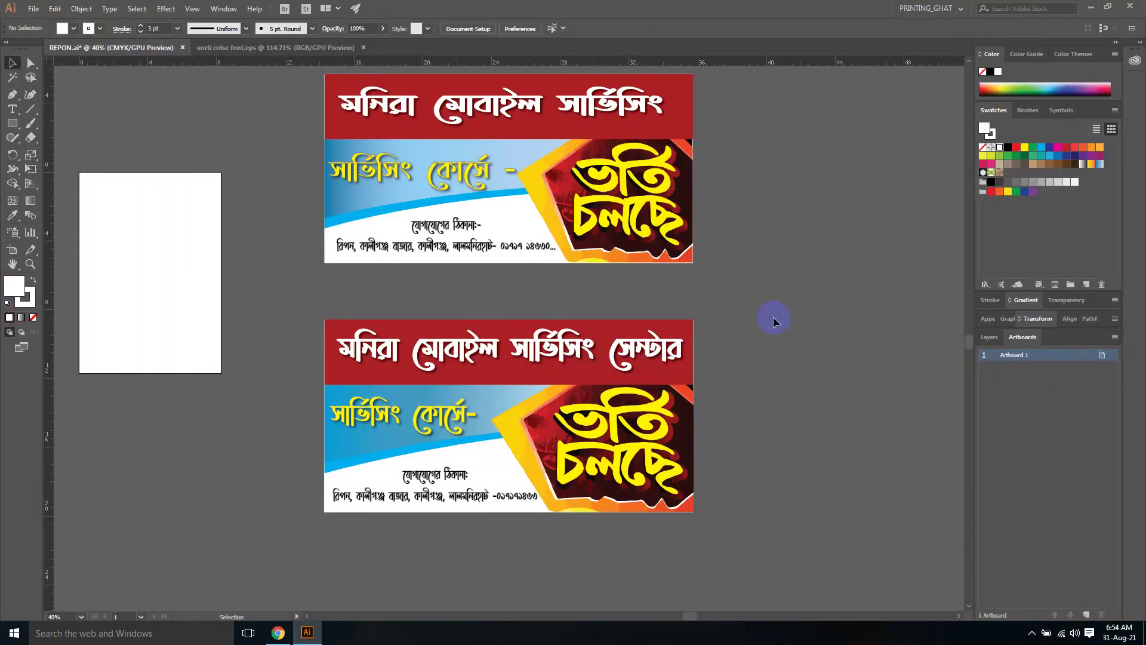
# Recolour the bottom banner's white lower band to dark green
pyautogui.click(476, 477)
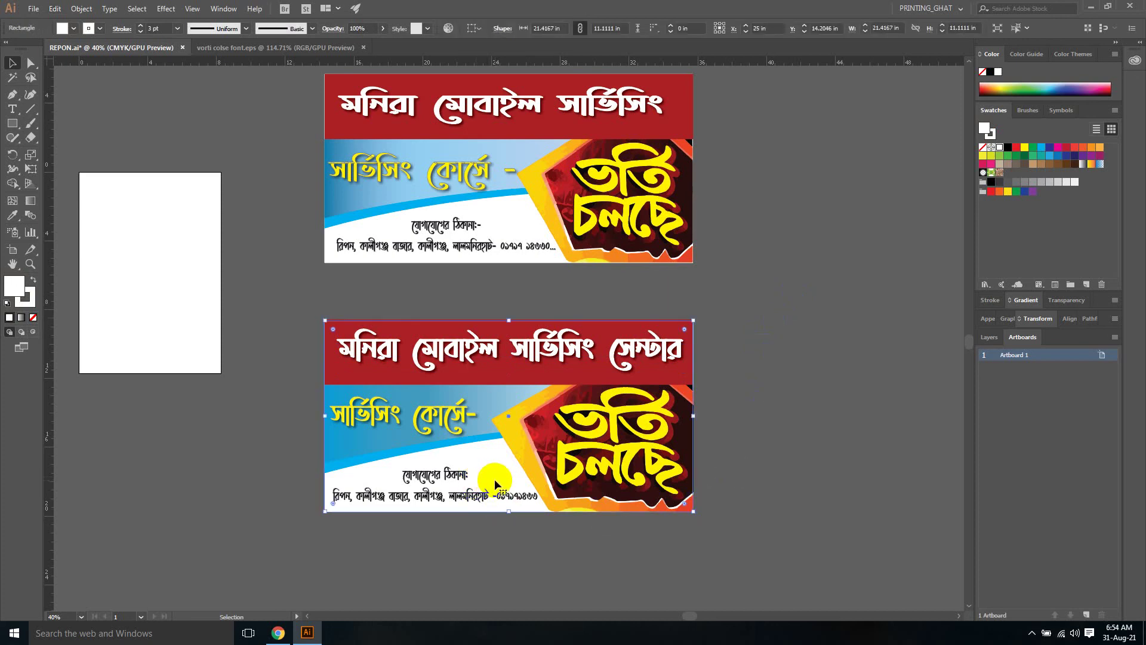
pyautogui.click(1041, 183)
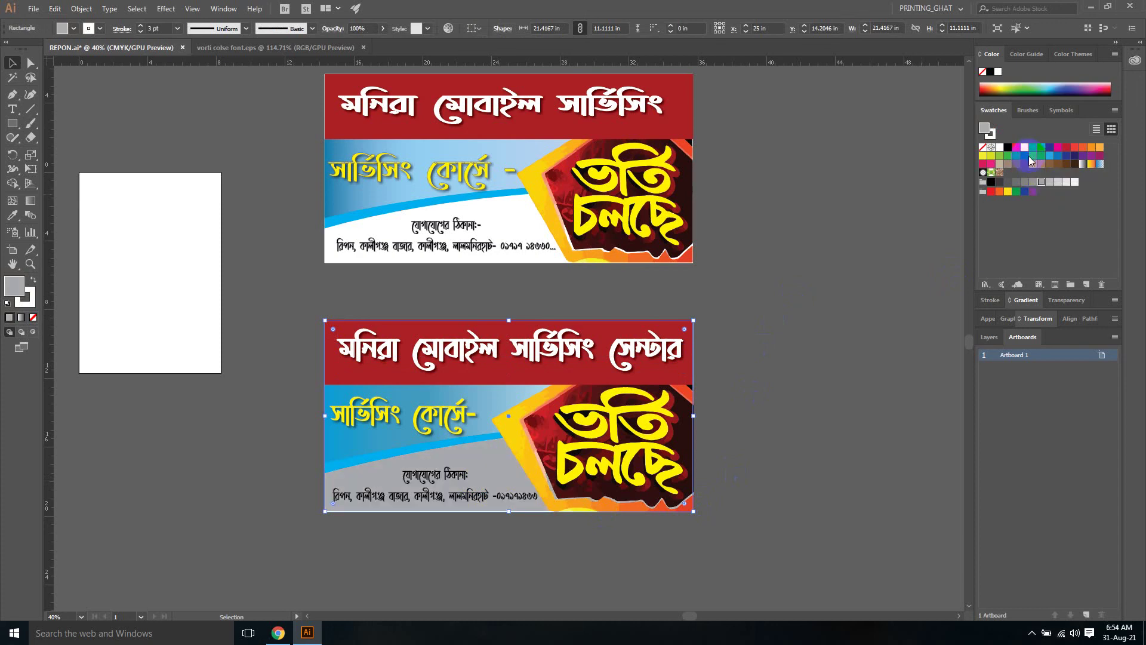
pyautogui.click(1025, 157)
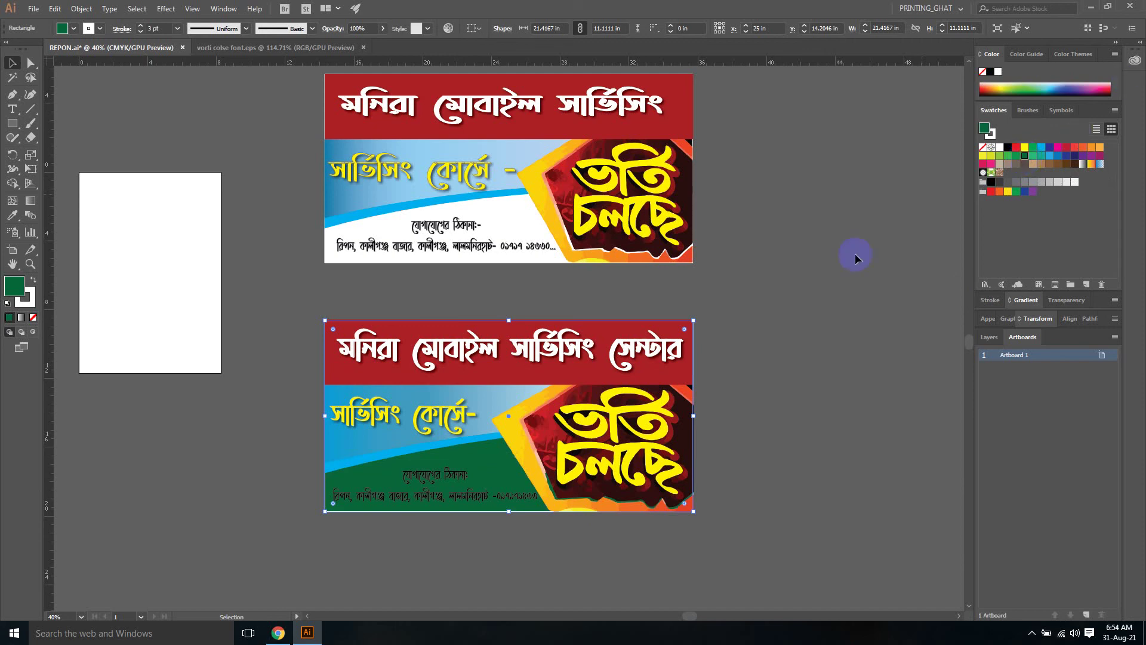
pyautogui.click(246, 534)
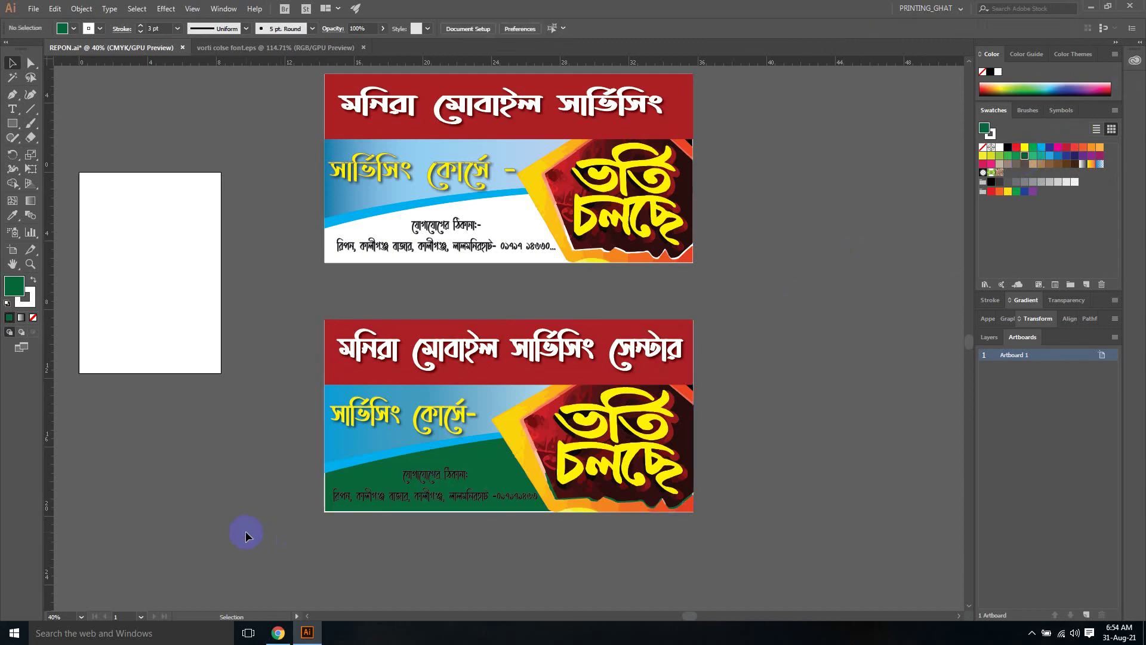
pyautogui.click(411, 480)
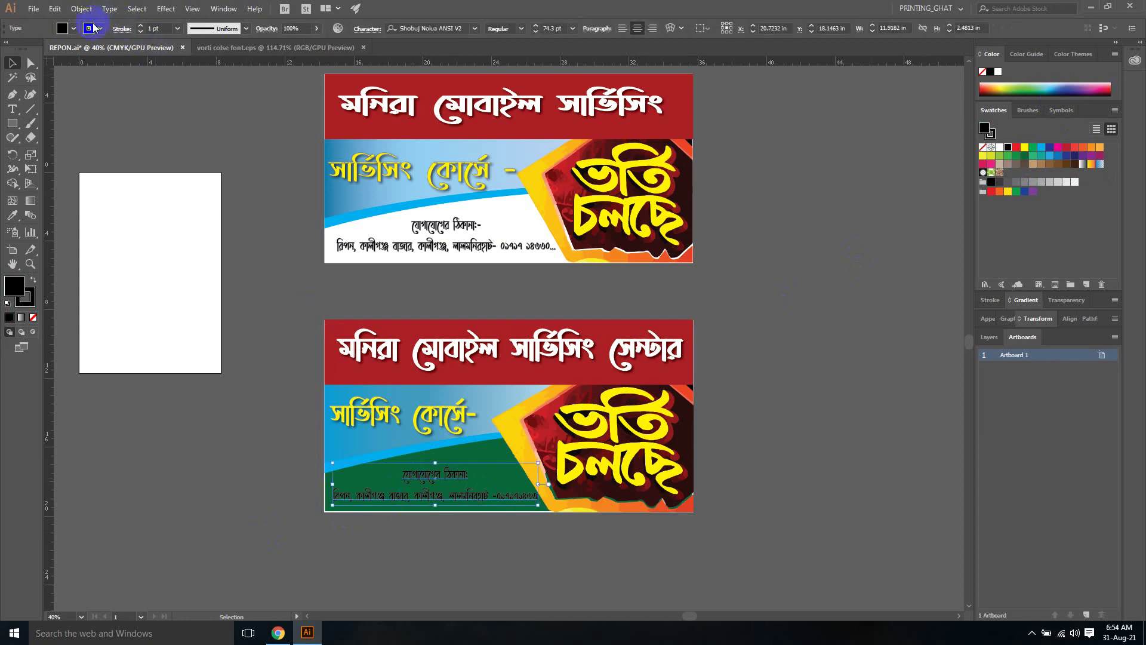
# Give the address lines a white fill and white stroke, then deselect them
pyautogui.click(74, 29)
pyautogui.click(16, 49)
pyautogui.click(25, 49)
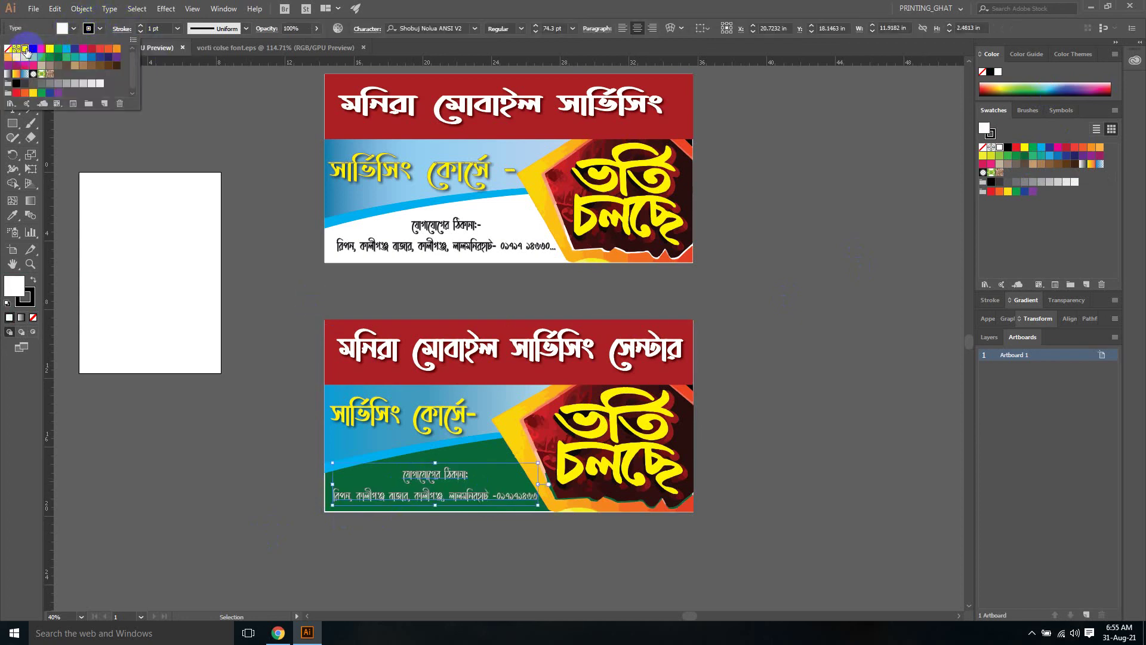
pyautogui.click(99, 29)
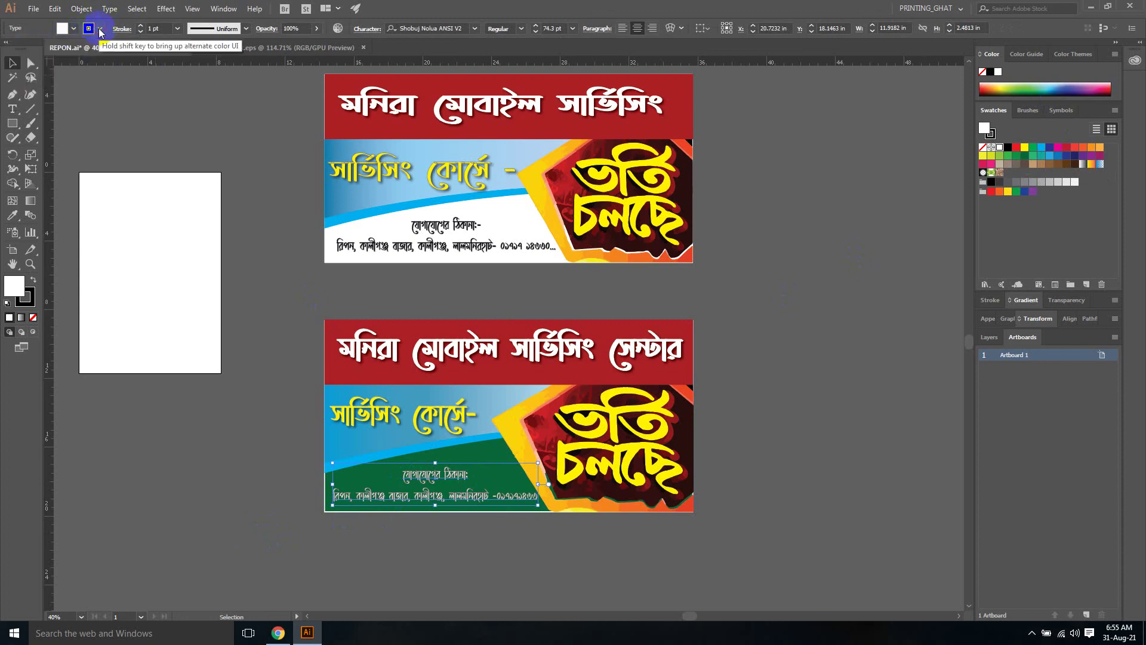
pyautogui.click(101, 28)
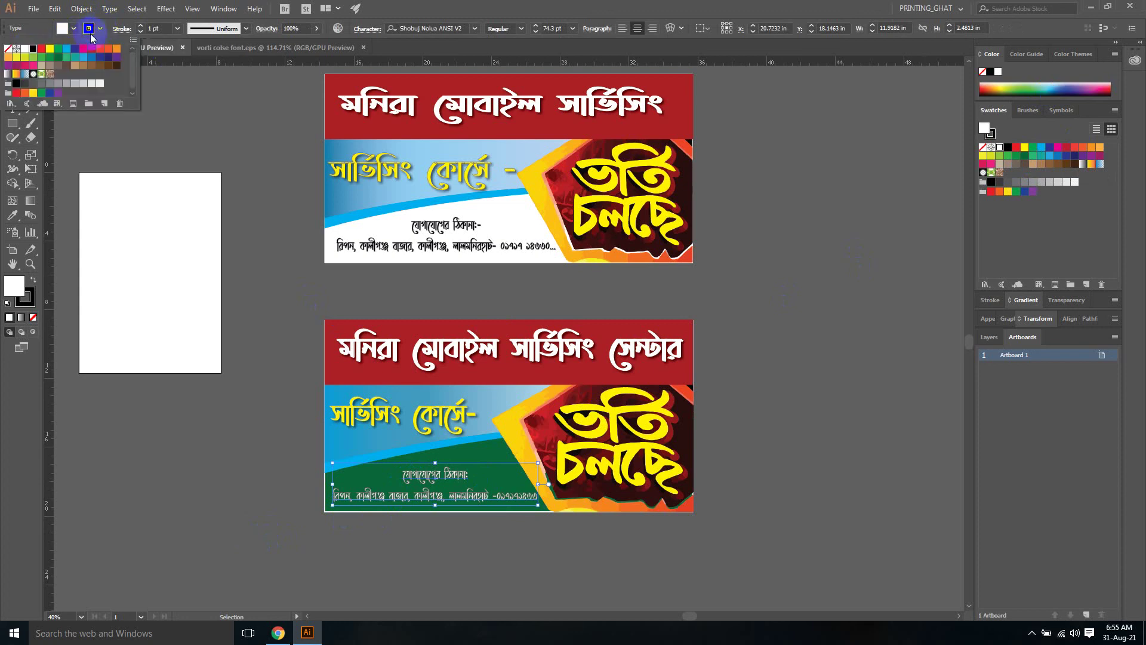
pyautogui.click(24, 49)
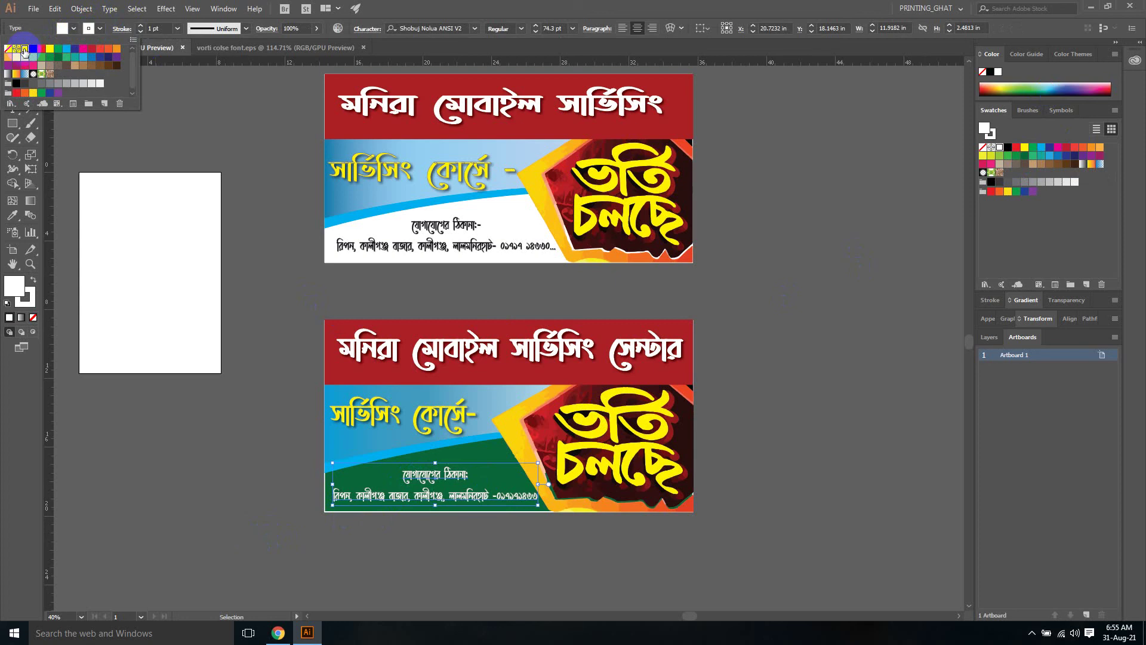
pyautogui.click(804, 422)
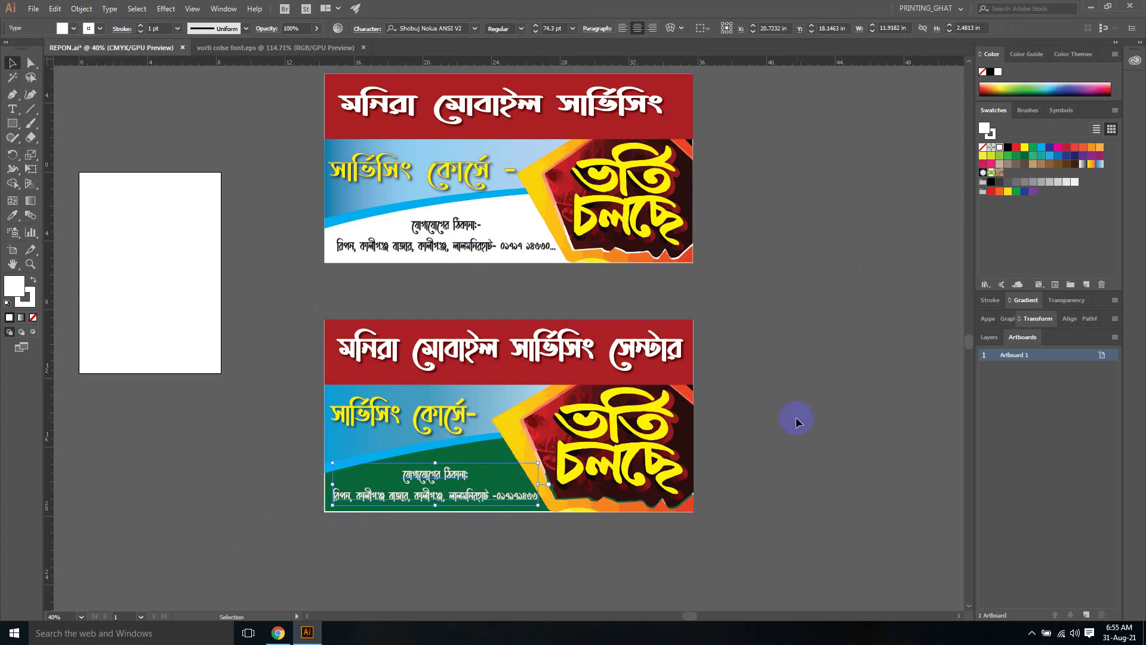
pyautogui.click(757, 468)
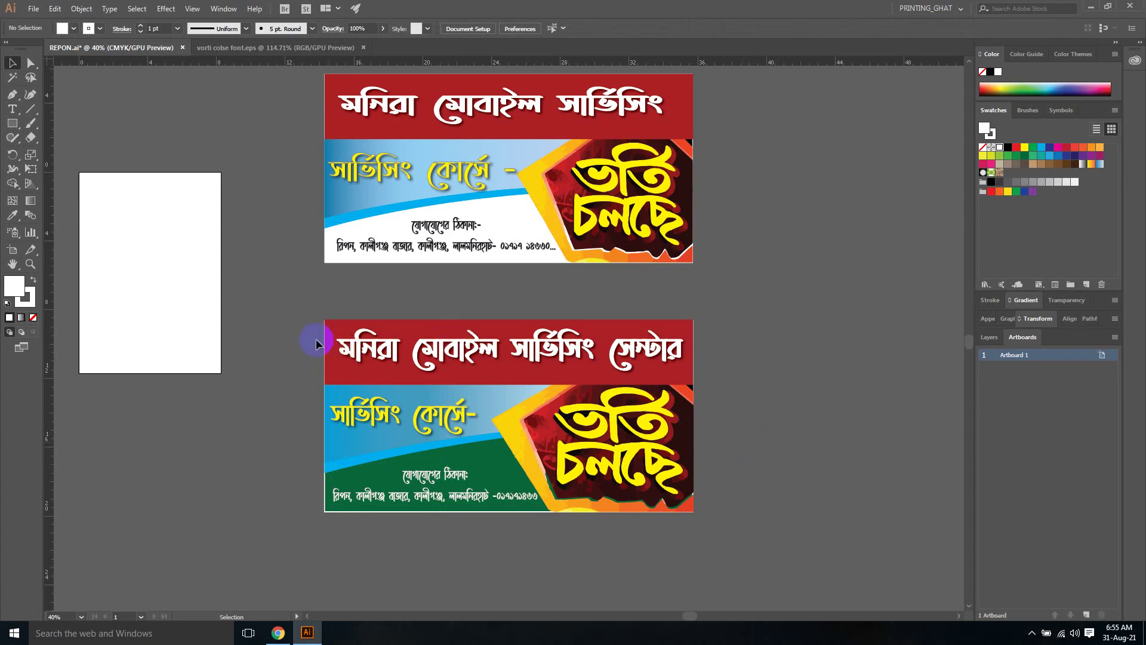
# Marquee-select every bottom-banner object and combine them with Object > Group
pyautogui.moveTo(309, 315); pyautogui.dragTo(730, 535)
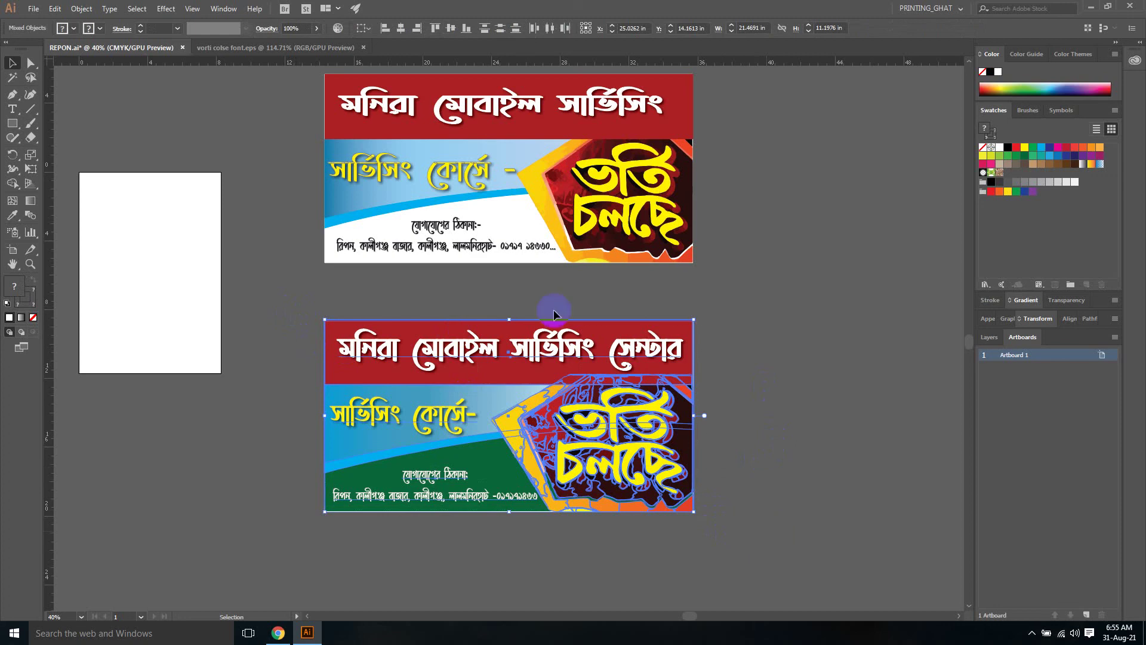
pyautogui.click(81, 8)
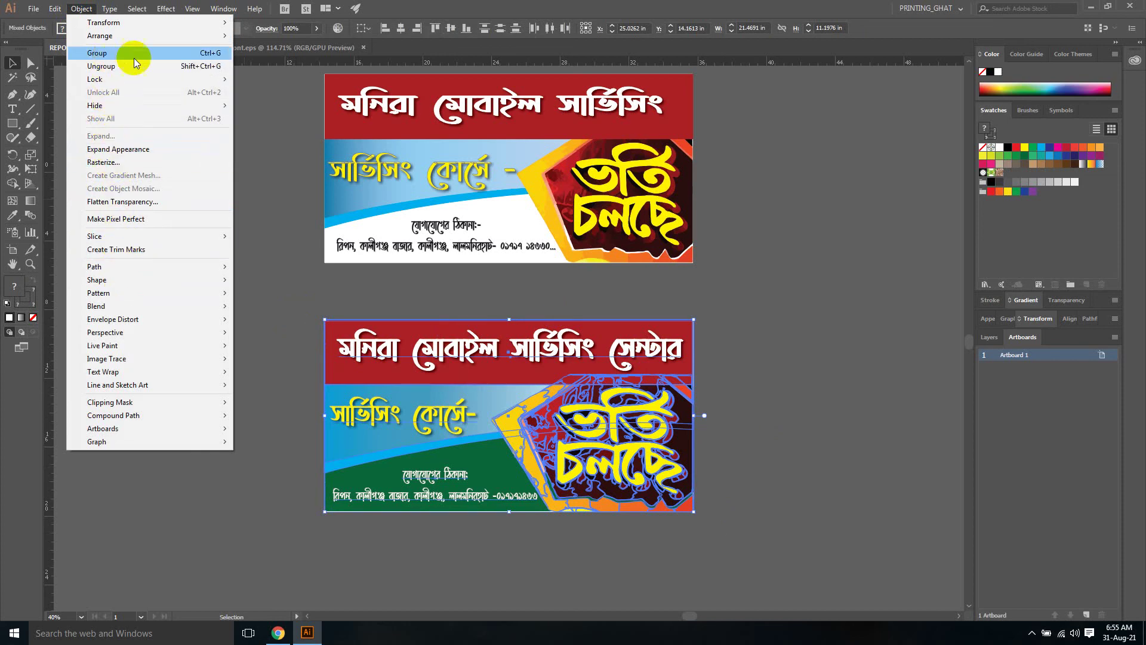
pyautogui.click(110, 58)
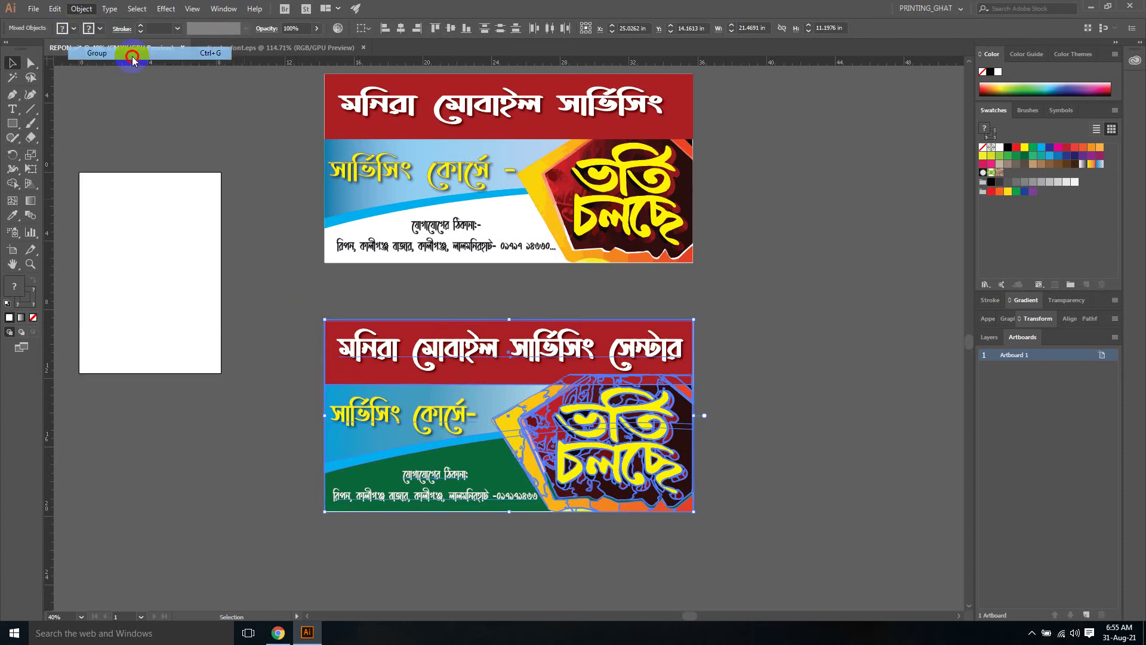
pyautogui.click(736, 407)
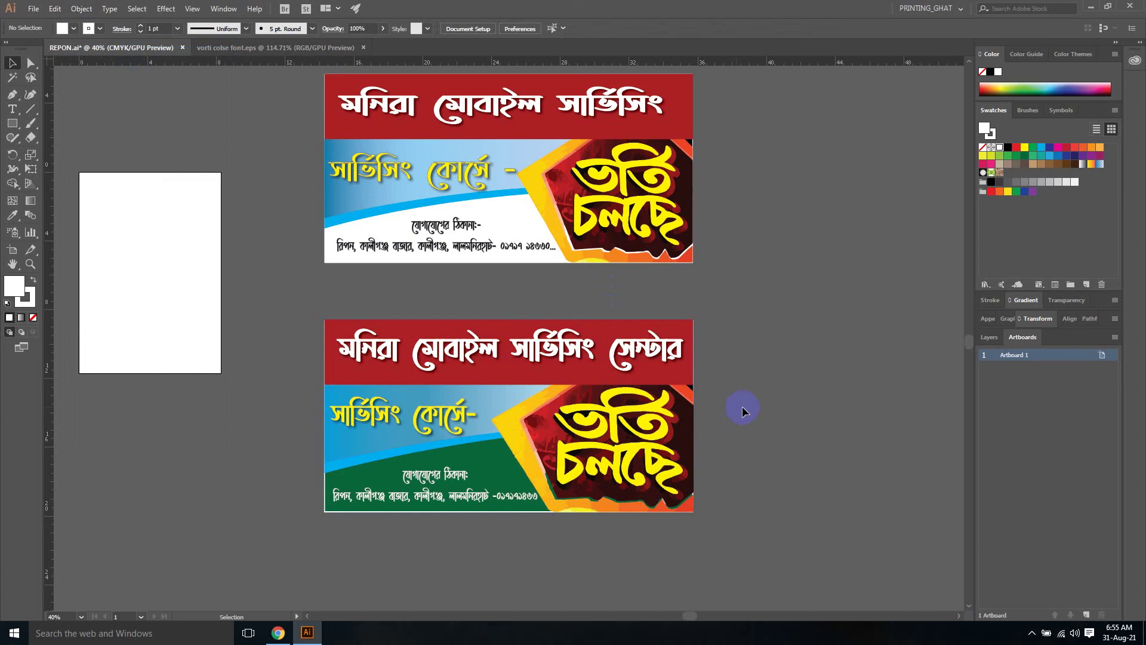
# Close vorti colse font.eps, cancelling the close prompt so REPON.ai stays open
pyautogui.click(364, 47)
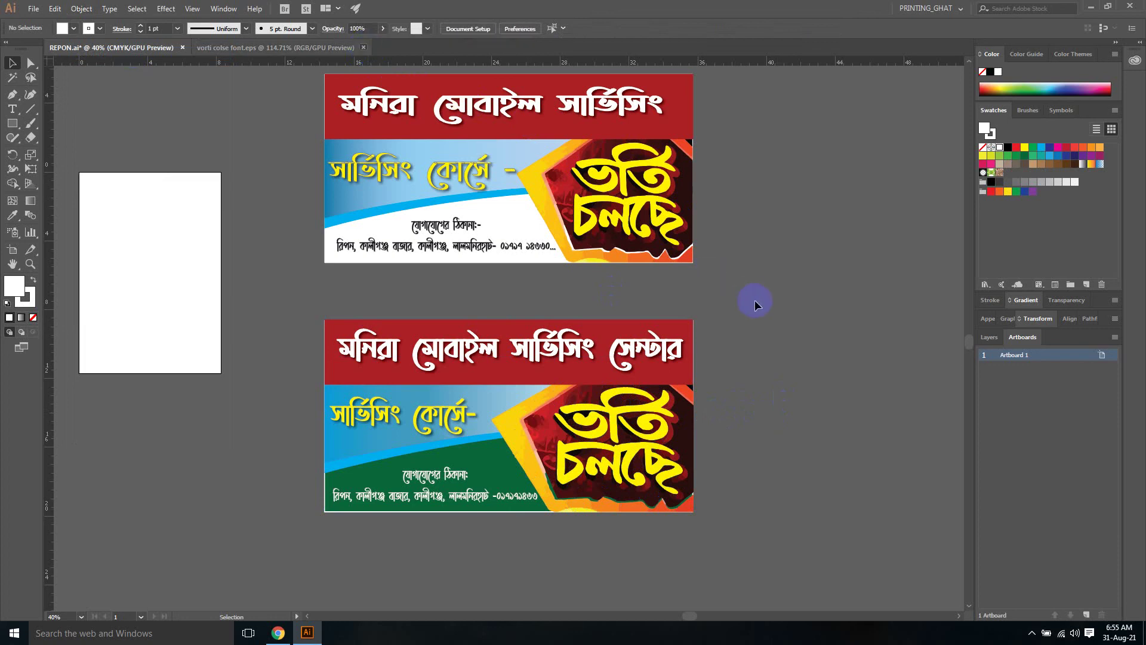
pyautogui.click(1130, 5)
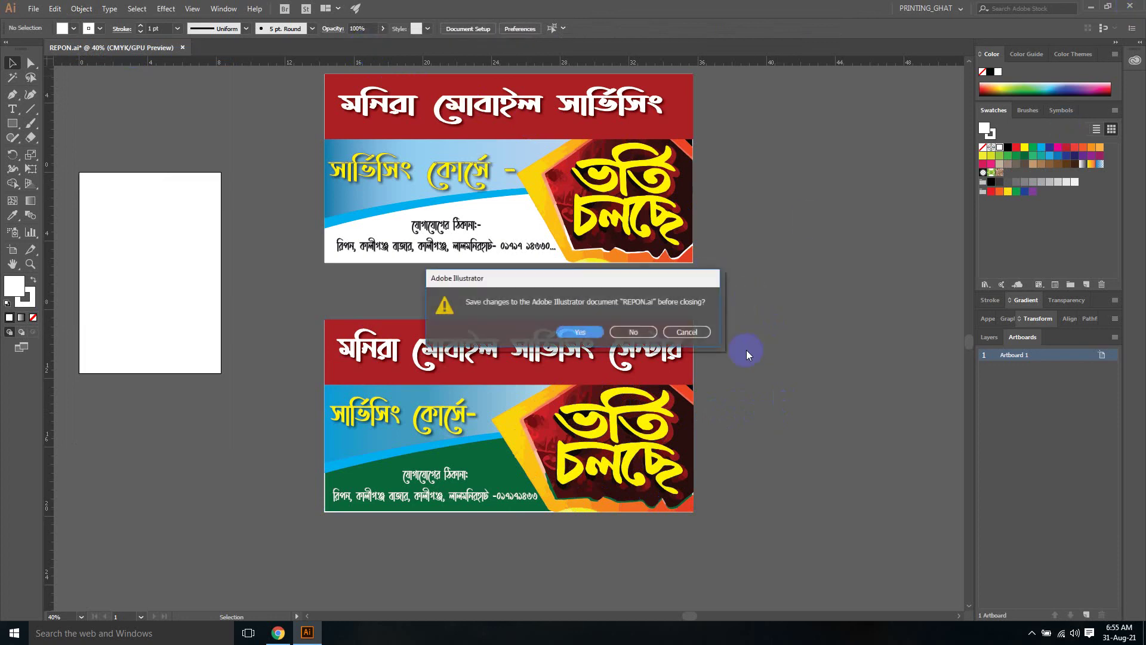
pyautogui.click(574, 333)
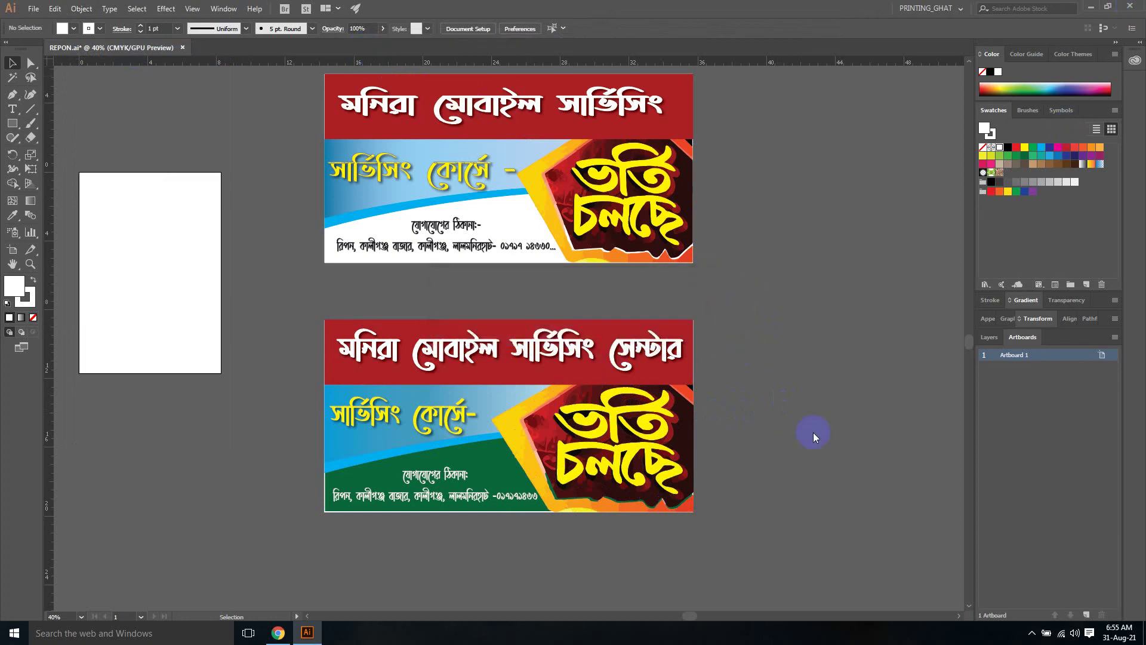